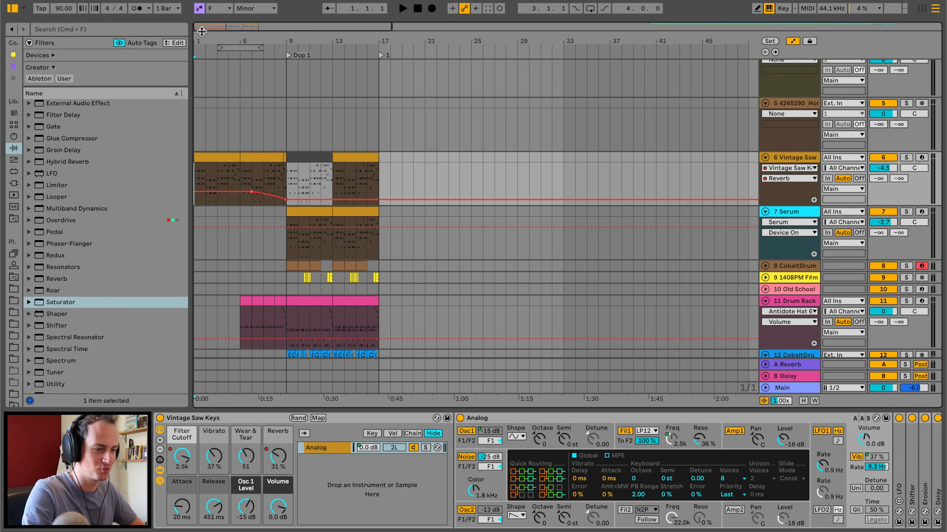
# Play the arrangement from the start and set the Release of Vintage Saw Keys to 202 ms.
pyautogui.moveTo(200, 35); pyautogui.dragTo(194, 37)
pyautogui.press('space')
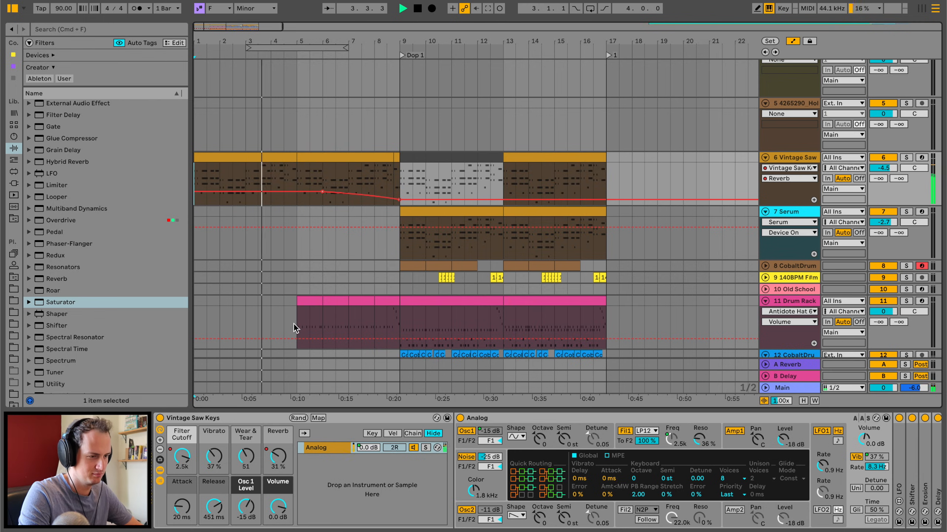
pyautogui.moveTo(221, 510); pyautogui.dragTo(221, 521)
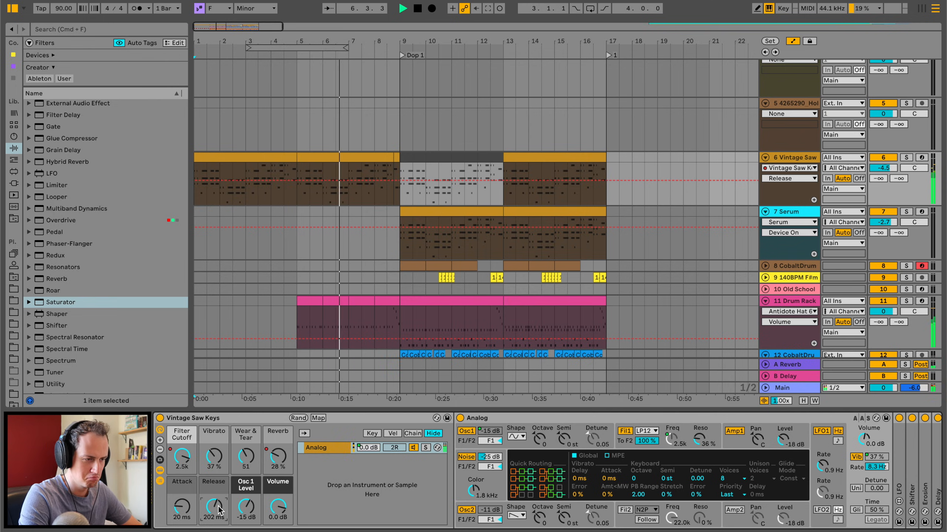
# Listen through the drop while looking over its synth, drum and 808 bass tracks.
pyautogui.scroll(-5, 395, 301)
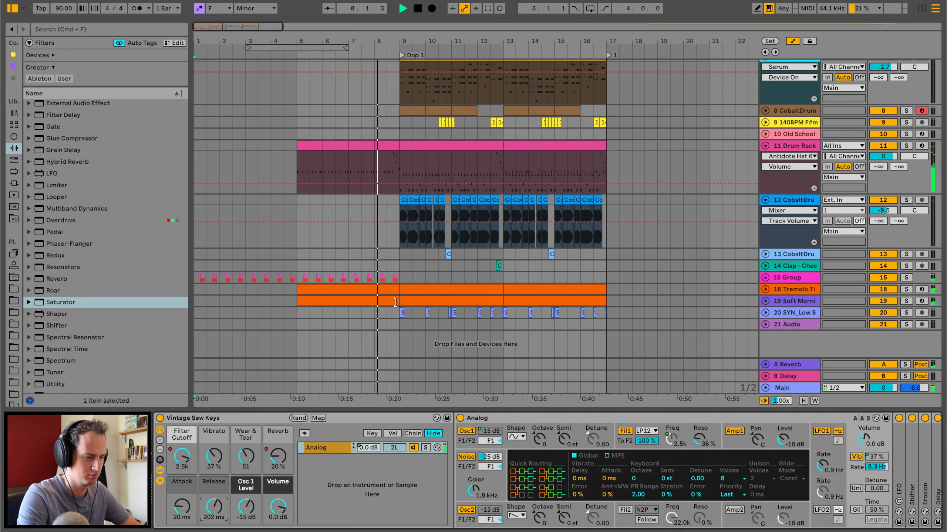
pyautogui.scroll(3, 395, 302)
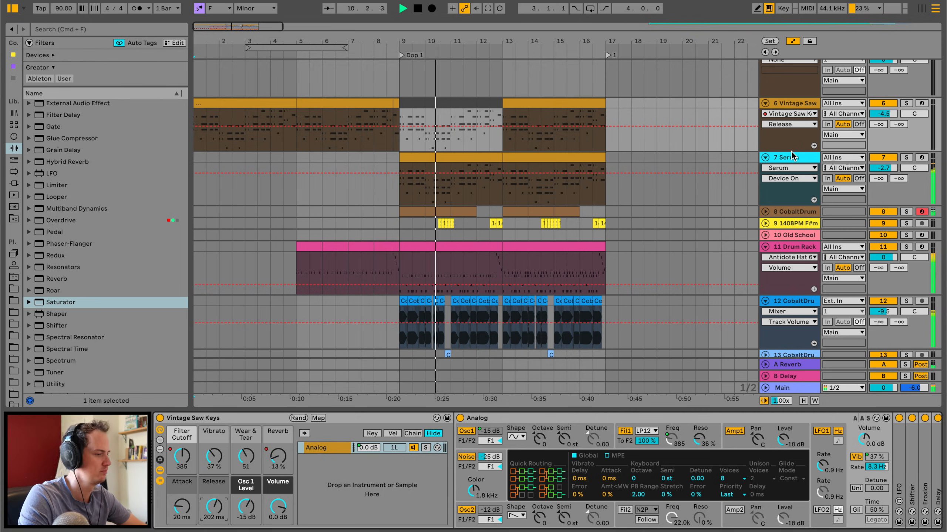
pyautogui.scroll(-2, 529, 237)
pyautogui.scroll(-2, 528, 235)
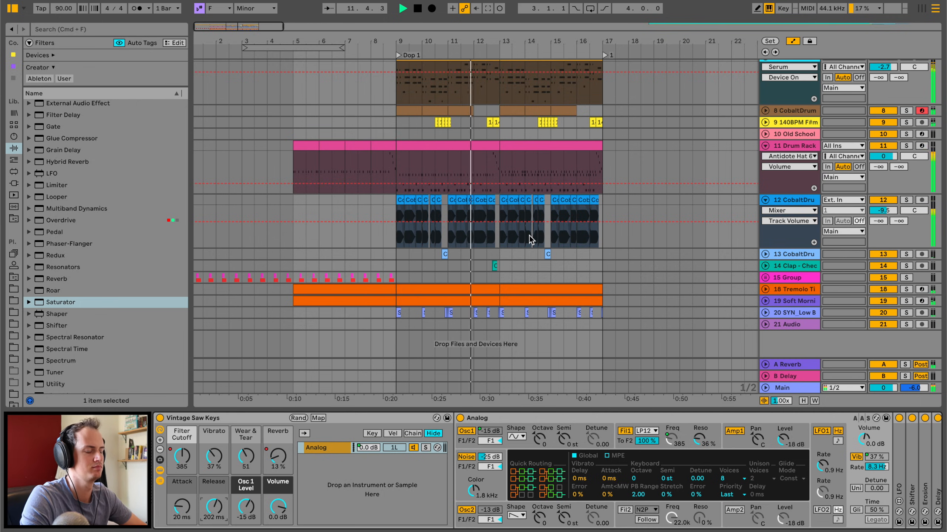
pyautogui.scroll(2, 529, 235)
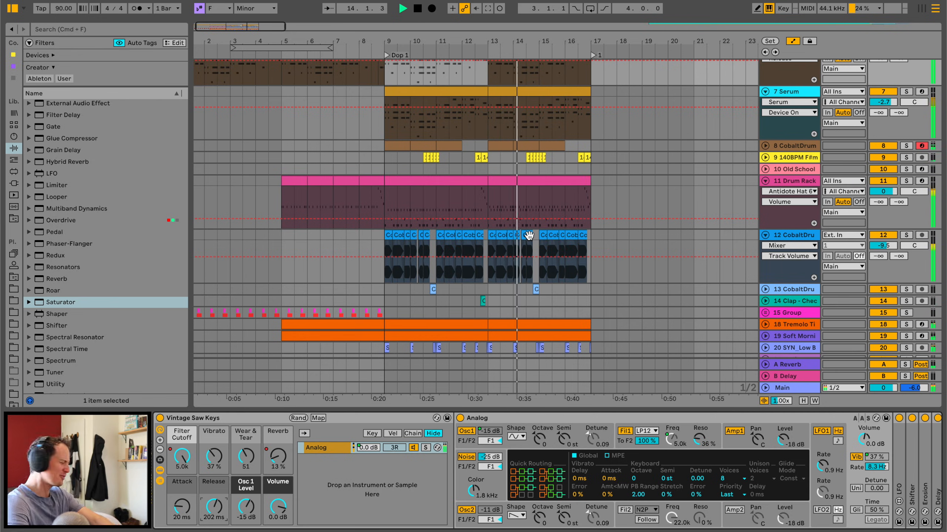
pyautogui.scroll(4, 457, 142)
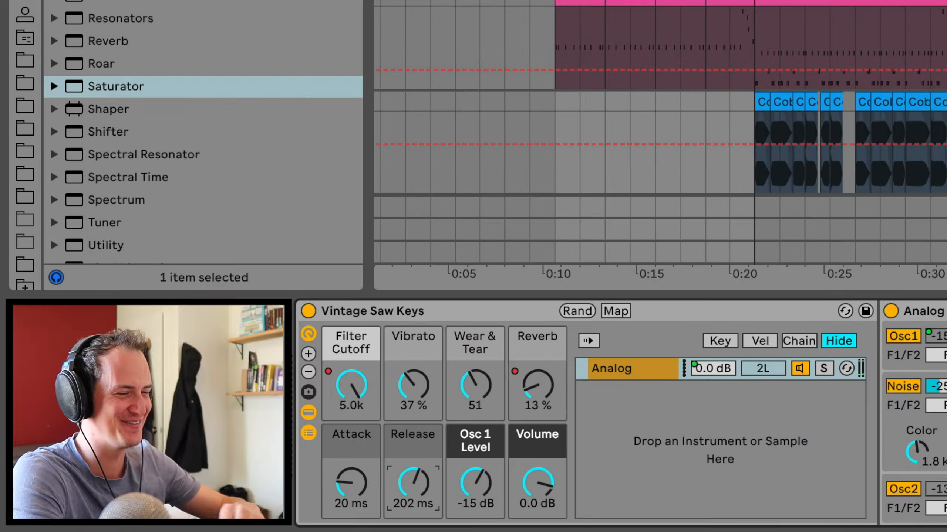
pyautogui.moveTo(500, 46); pyautogui.dragTo(428, 44)
pyautogui.scroll(8, 412, 163)
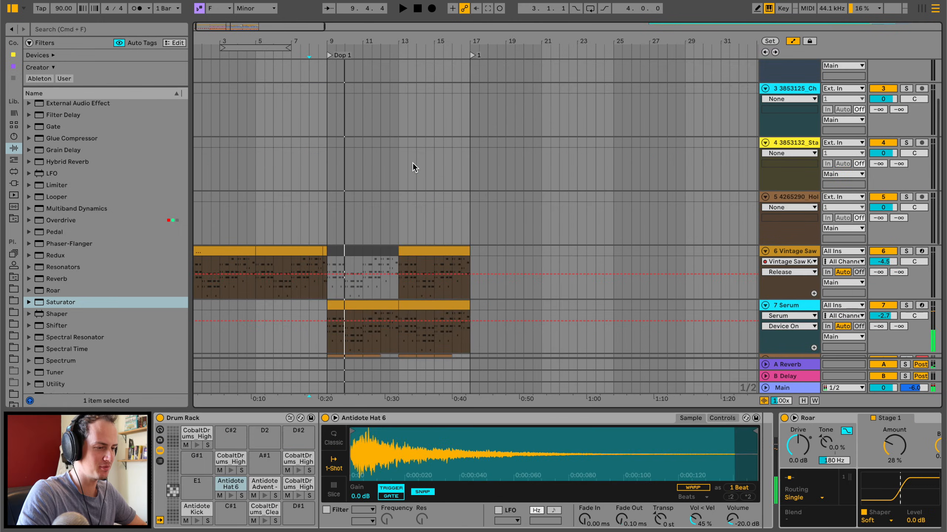
pyautogui.scroll(-12, 413, 163)
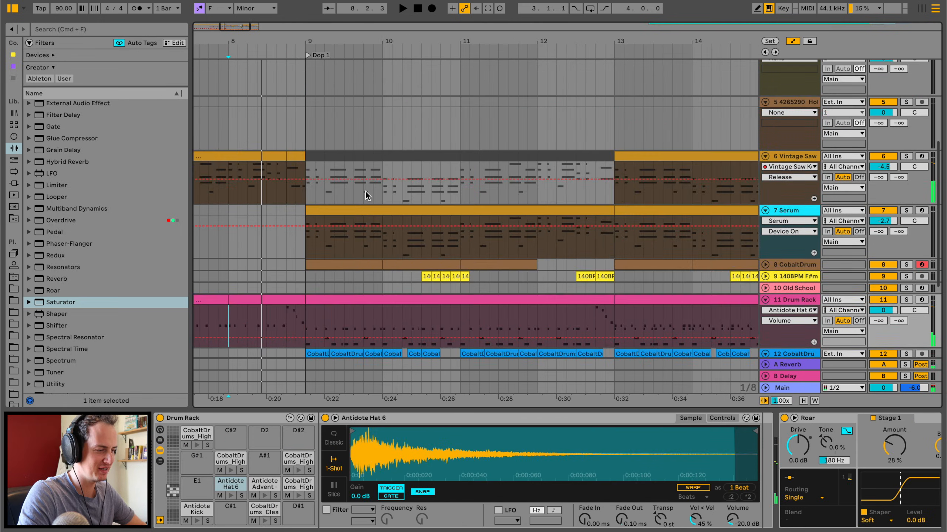
pyautogui.scroll(-5, 365, 191)
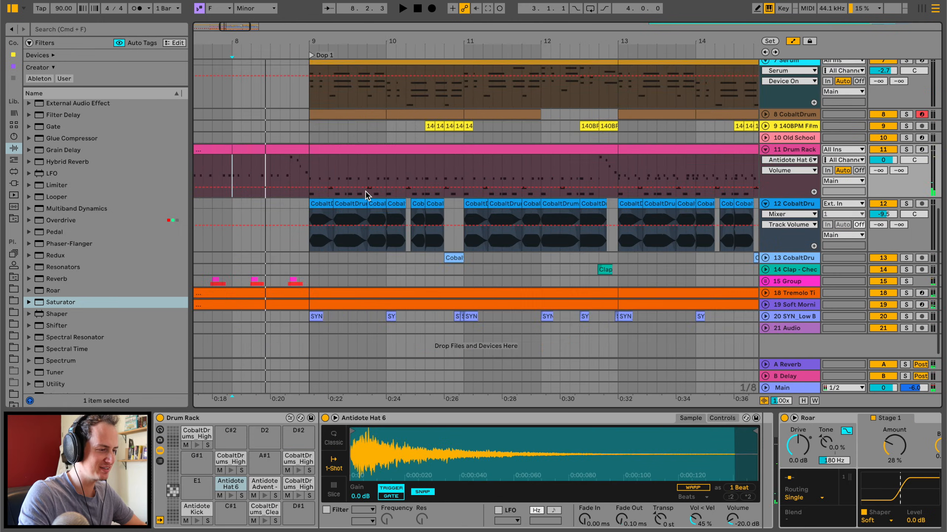
# Solo the Sintra reference track and play it from bar 121.
pyautogui.scroll(10, 365, 191)
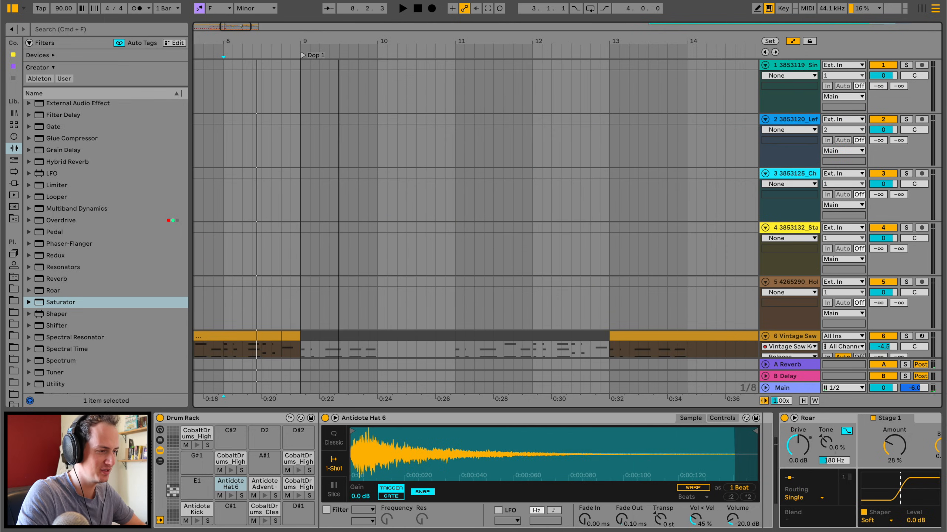
pyautogui.scroll(-5, 611, 172)
pyautogui.hscroll(20, 611, 172)
pyautogui.hscroll(-3, 611, 173)
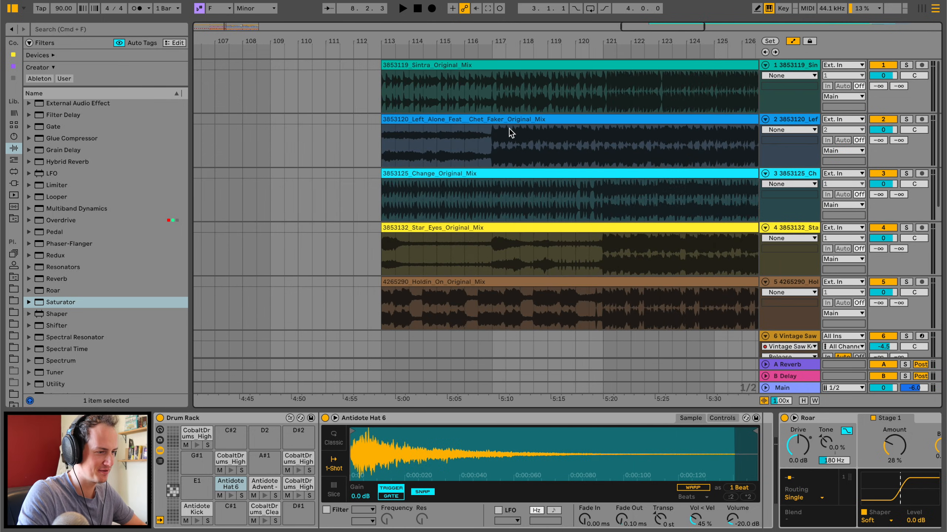
pyautogui.click(509, 100)
pyautogui.press('space')
pyautogui.click(905, 65)
pyautogui.click(602, 90)
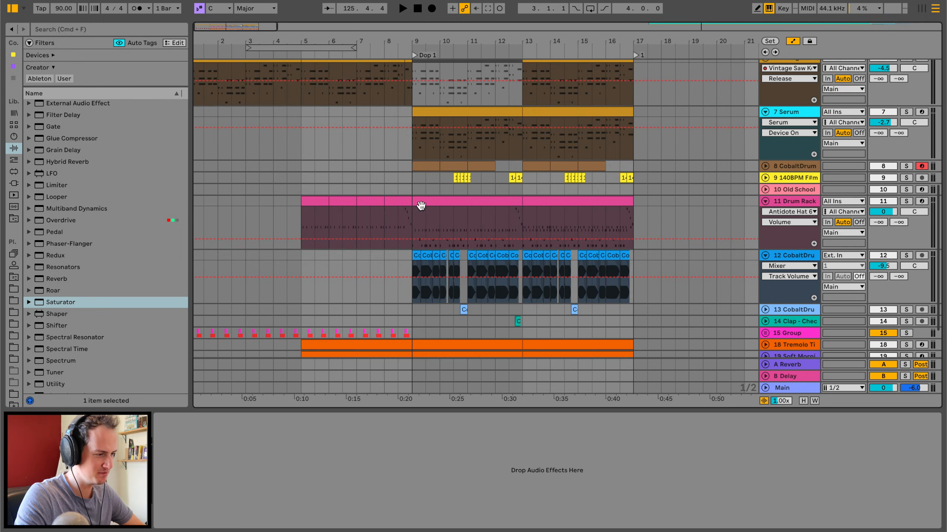
# Solo the Drum Rack track and play the drop from bar 9.
pyautogui.click(421, 206)
pyautogui.click(902, 204)
pyautogui.press('space')
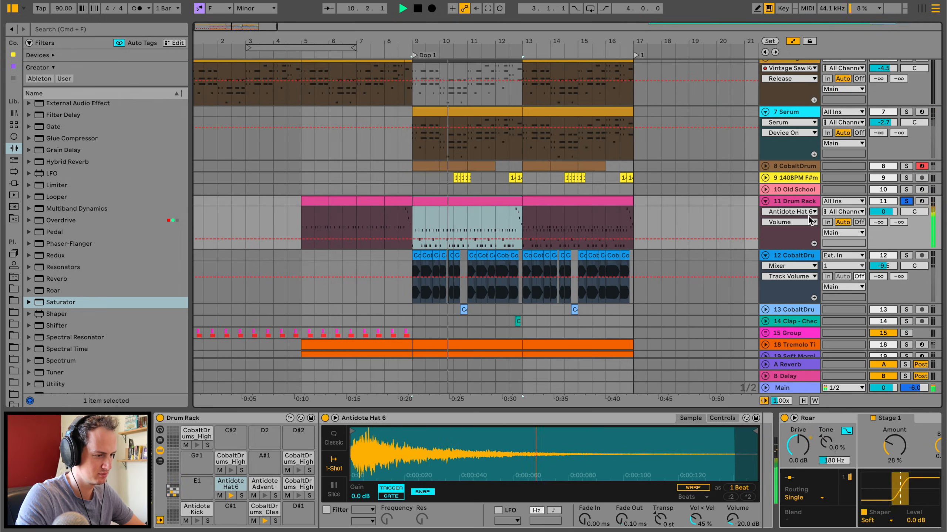
pyautogui.press('z')
pyautogui.press('space')
# Shorten the first 808 clip of the drop so it ends at 9.2, and solo its track.
pyautogui.moveTo(234, 40); pyautogui.dragTo(295, 39)
pyautogui.moveTo(343, 199); pyautogui.dragTo(331, 199)
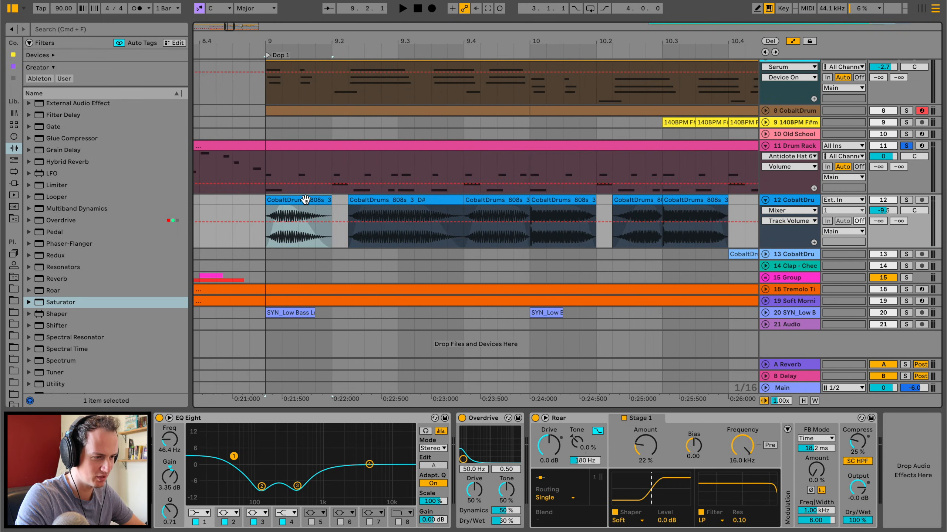
pyautogui.click(316, 201)
pyautogui.press('s')
pyautogui.press('space')
pyautogui.press('space')
# Give the first 808 clip a longer fade-out and replace the second 808 clip with a copy placed just after 9.2.
pyautogui.press('a')
pyautogui.moveTo(329, 208); pyautogui.dragTo(287, 211)
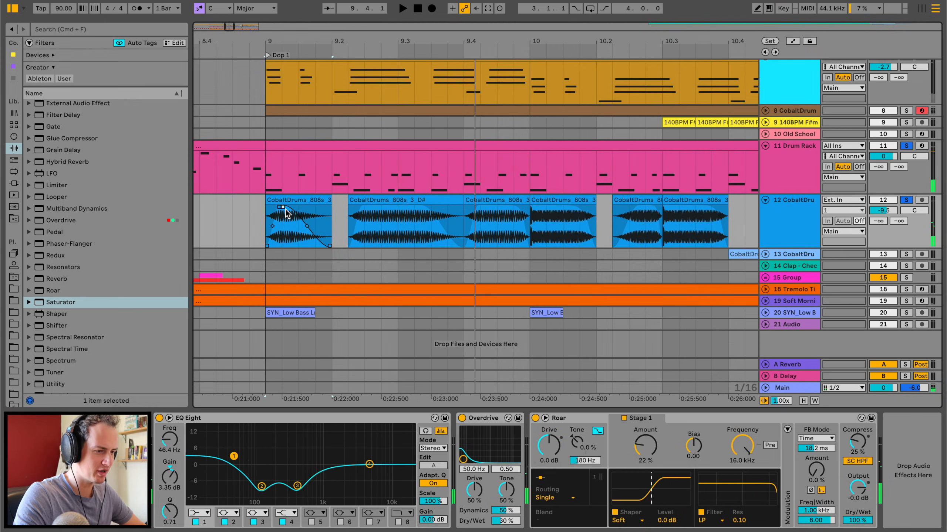
pyautogui.click(284, 204)
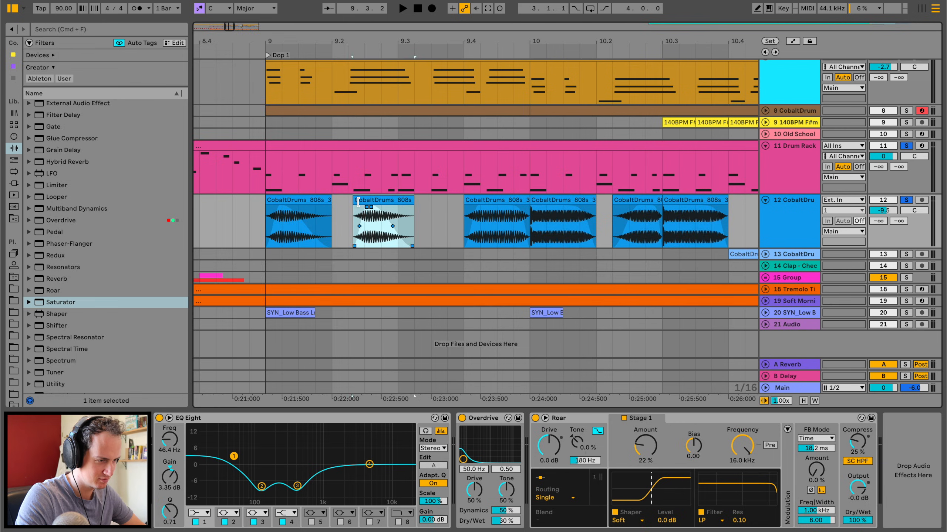
pyautogui.press('space')
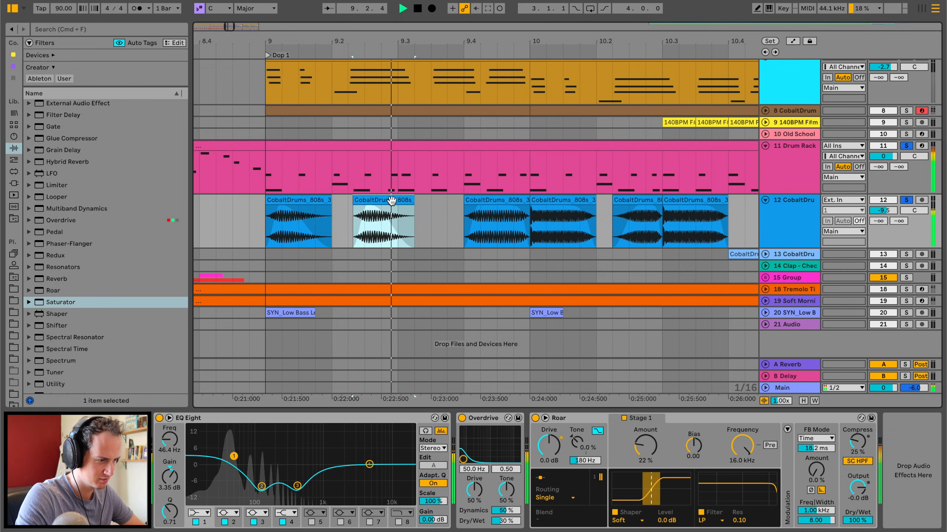
pyautogui.press('space')
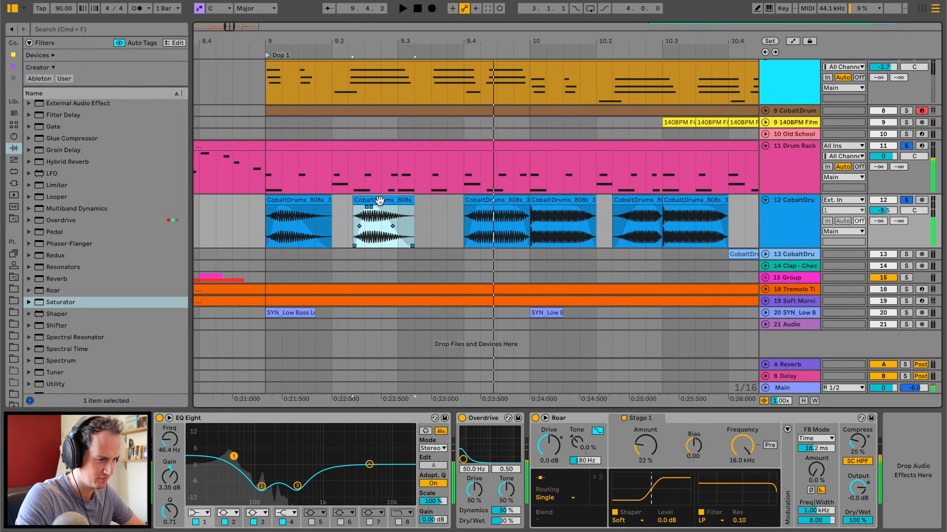
# Place another 808 copy ending at 9.4 and make the following 808 clip start about half a beat after 9.4.
pyautogui.click(446, 213)
pyautogui.press('super+v')
pyautogui.moveTo(486, 201); pyautogui.dragTo(442, 209)
pyautogui.press('space')
pyautogui.click(501, 201)
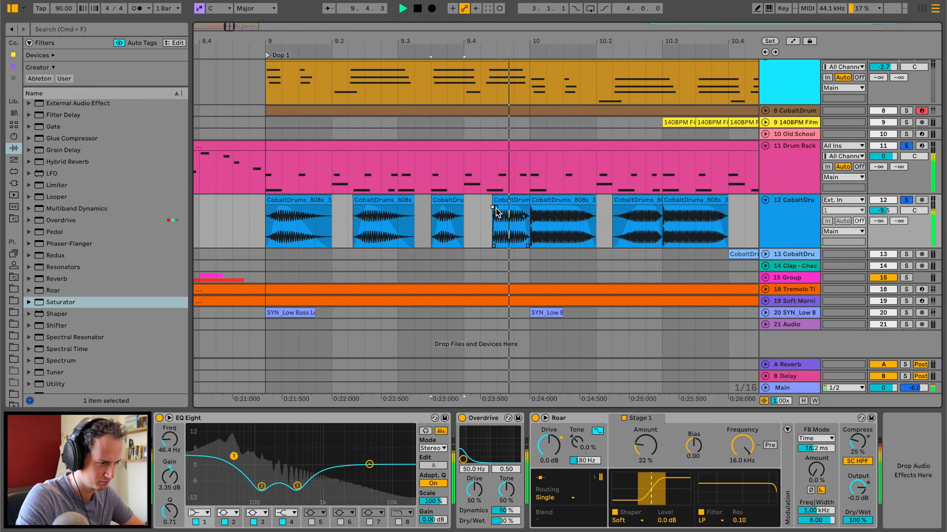
# Play the 808 clips around bar 10 and adjust the fade of the clip at 10.3.
pyautogui.click(540, 214)
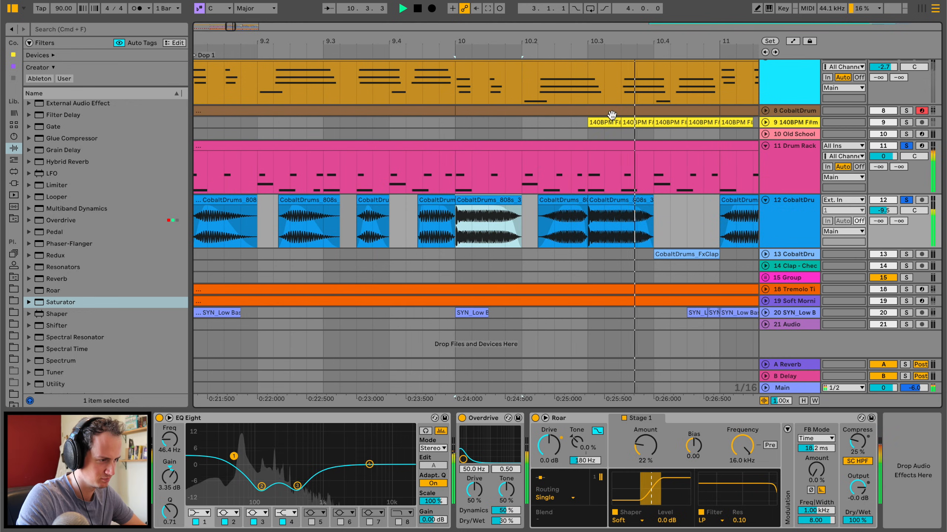
pyautogui.moveTo(612, 40); pyautogui.dragTo(613, 26)
pyautogui.press('space')
pyautogui.press('space')
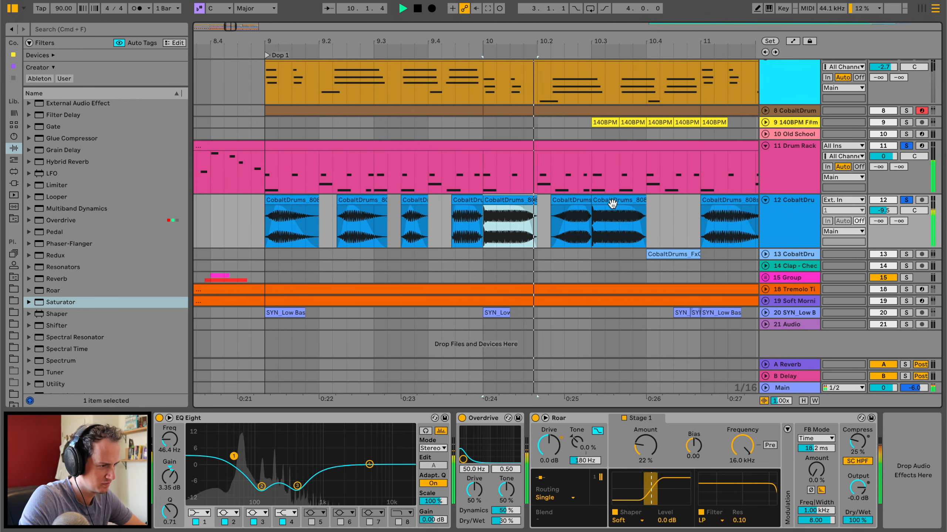
pyautogui.moveTo(593, 207); pyautogui.dragTo(627, 203)
pyautogui.press('space')
pyautogui.press('space')
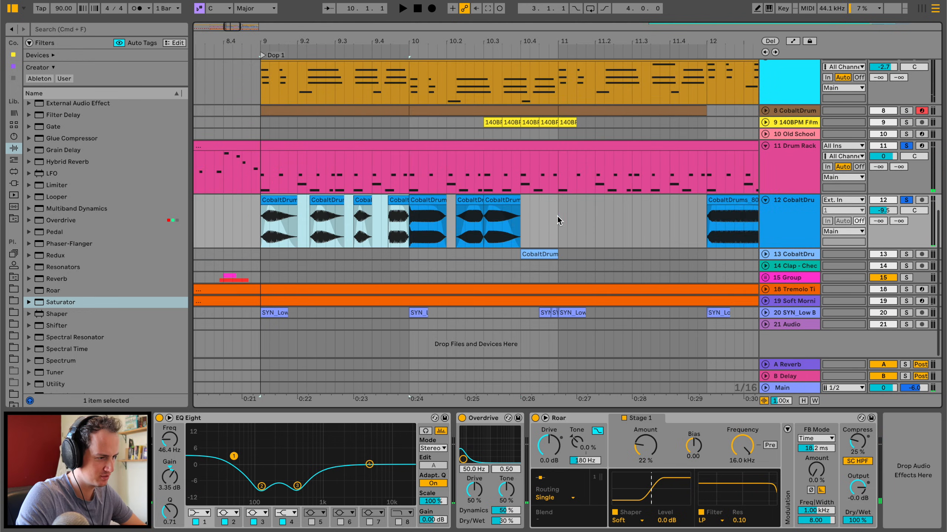
# Paste the bar 9 808 pattern at bar 11 and play it back.
pyautogui.click(557, 215)
pyautogui.press('super+v')
pyautogui.hscroll(4, 557, 216)
pyautogui.press('space')
# Shorten the 808 clip at bar 12 to about three sixteenths and reshape its fade-out.
pyautogui.click(557, 202)
pyautogui.press('space')
pyautogui.press('space')
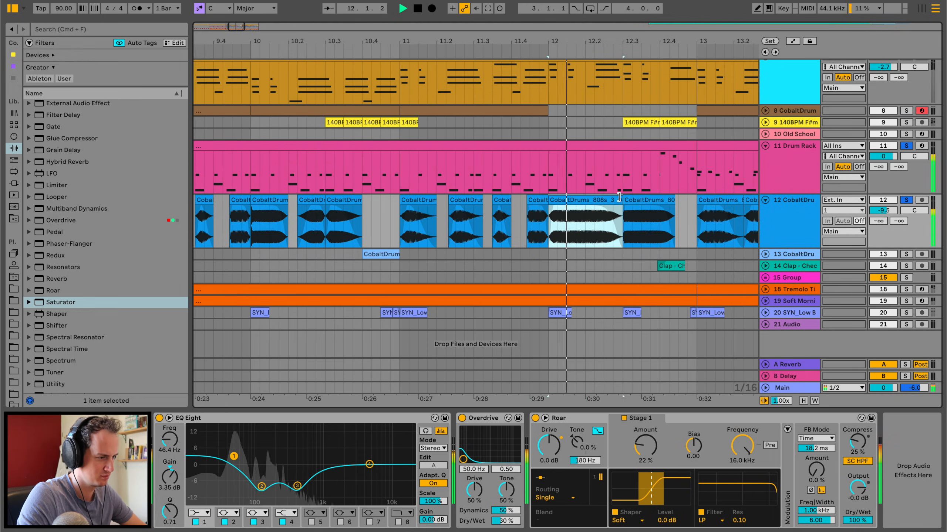
pyautogui.moveTo(619, 202); pyautogui.dragTo(575, 203)
pyautogui.press('space')
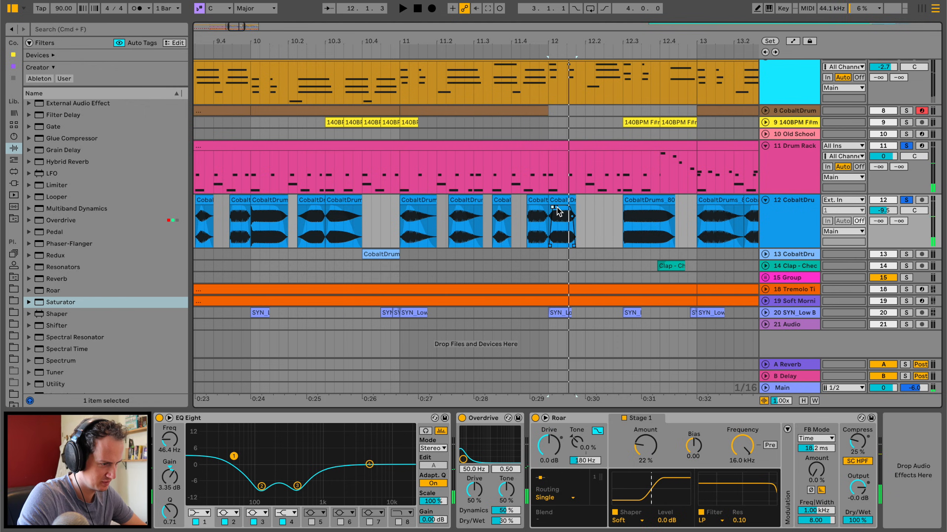
pyautogui.press('space')
# Copy the shortened bar 12 808 clip to just after 12.2 and play it back.
pyautogui.press('space')
pyautogui.moveTo(571, 216); pyautogui.dragTo(565, 218)
# Lengthen the fade-in of the 808 clip just after 12.2 slightly and audition it.
pyautogui.press('space')
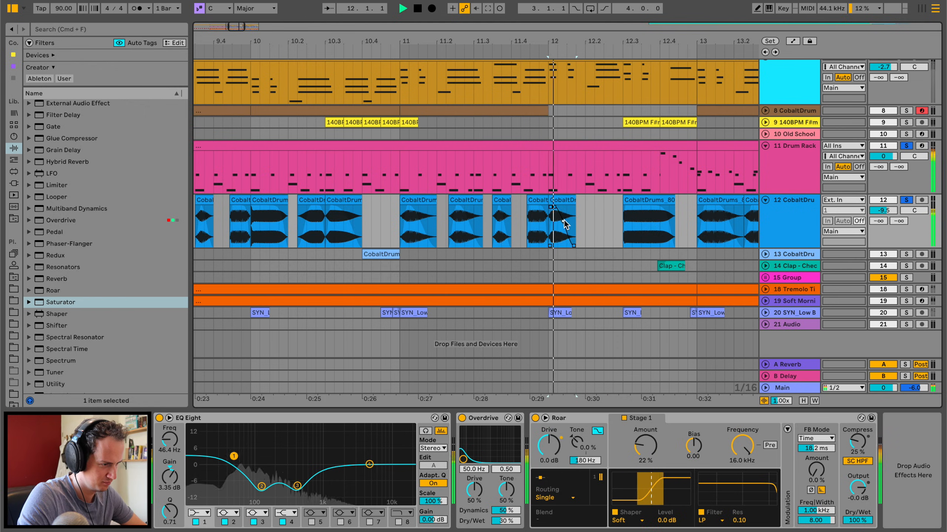
pyautogui.click(563, 202)
pyautogui.click(595, 210)
pyautogui.press('super+v')
pyautogui.click(583, 209)
pyautogui.press('space')
pyautogui.press('space')
pyautogui.moveTo(596, 208); pyautogui.dragTo(601, 208)
pyautogui.press('space')
pyautogui.press('space')
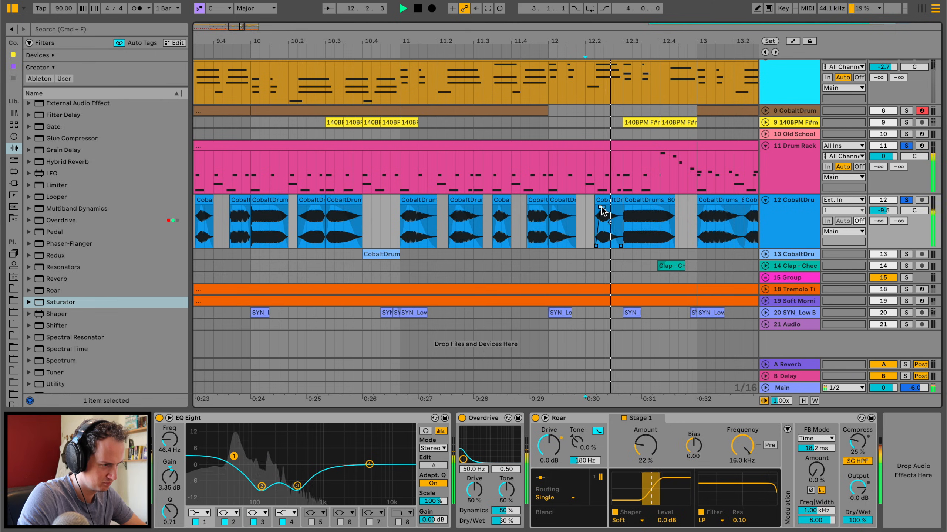
# Reshape the fade-out of the 808 clip at 12.3 and audition it repeatedly.
pyautogui.press('space')
pyautogui.press('space')
pyautogui.click(614, 201)
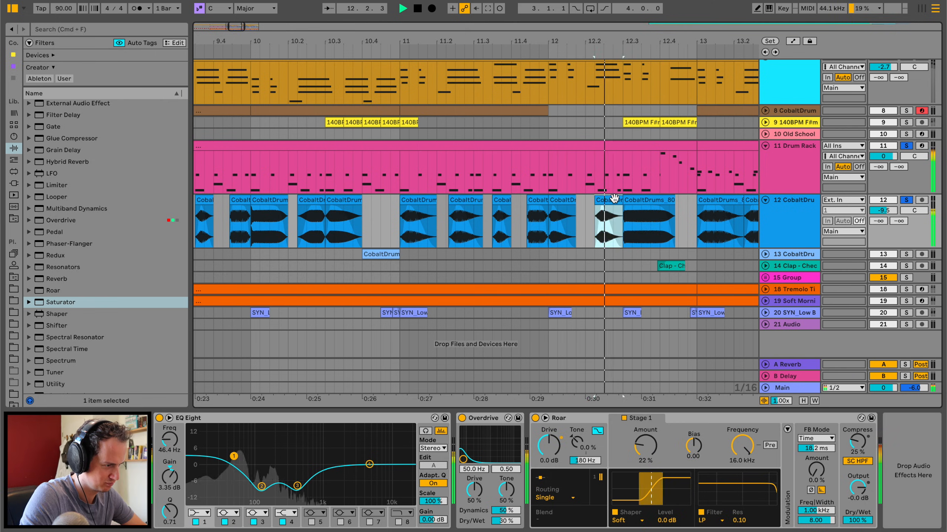
pyautogui.click(639, 201)
pyautogui.press('space')
pyautogui.click(626, 207)
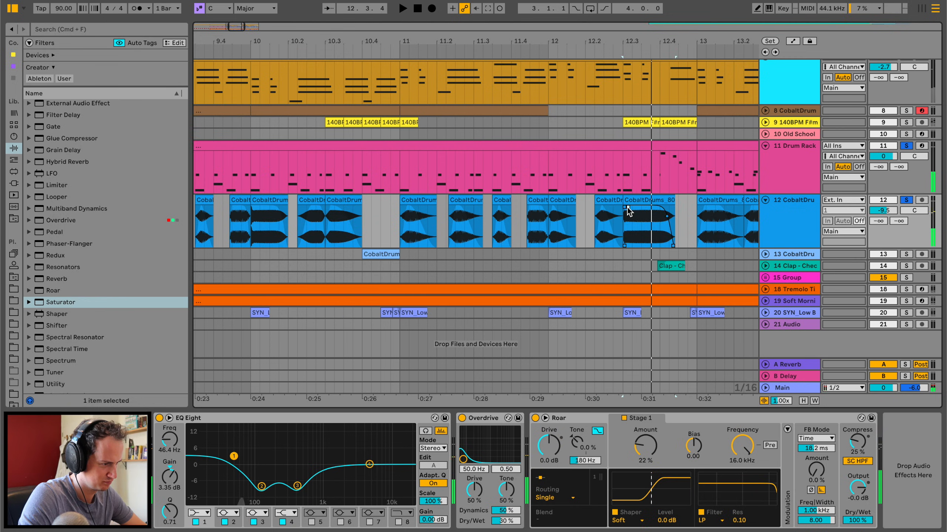
pyautogui.press('space')
pyautogui.press('space')
pyautogui.press('space')
pyautogui.moveTo(667, 216); pyautogui.dragTo(647, 223)
# Shorten the end of the 808 clip at 12.3 and play it back.
pyautogui.press('space')
pyautogui.press('space')
pyautogui.press('space')
pyautogui.press('space')
pyautogui.press('space')
pyautogui.moveTo(667, 199)
pyautogui.mouseDown()
pyautogui.moveTo(644, 200)
pyautogui.moveTo(655, 201)
pyautogui.mouseUp()
pyautogui.press('space')
pyautogui.press('space')
pyautogui.press('space')
# Replace the 808 clips from bar 13 onward with a copy of the edited bars 9 to 12 pattern.
pyautogui.scroll(-5, 661, 202)
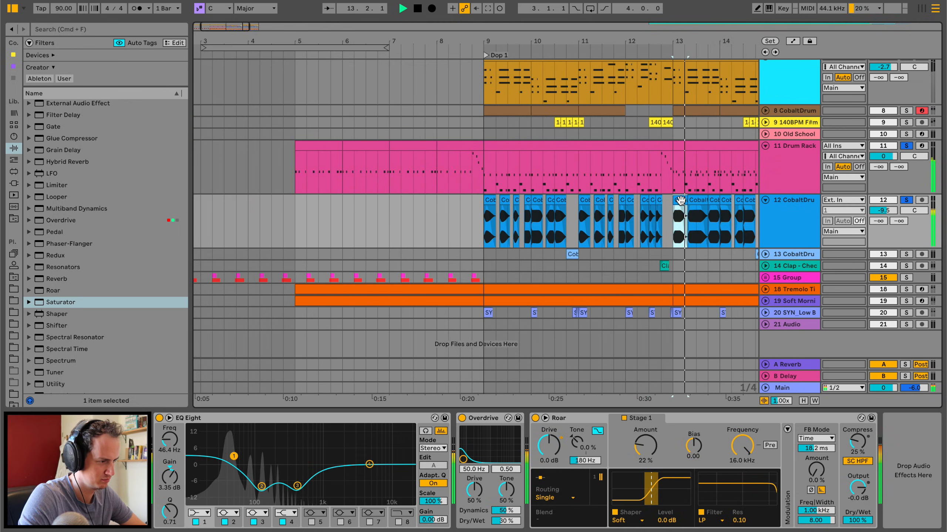
pyautogui.click(680, 201)
pyautogui.hscroll(6, 680, 200)
pyautogui.keyDown('shift'); pyautogui.click(644, 204); pyautogui.keyUp('shift')
pyautogui.press('Delete')
pyautogui.press('space')
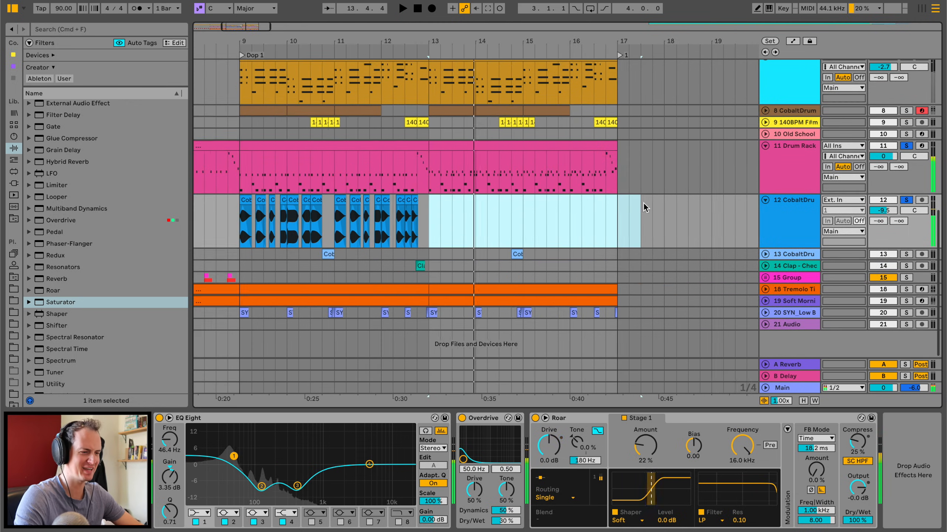
pyautogui.hscroll(3, 644, 203)
pyautogui.hscroll(-3, 310, 226)
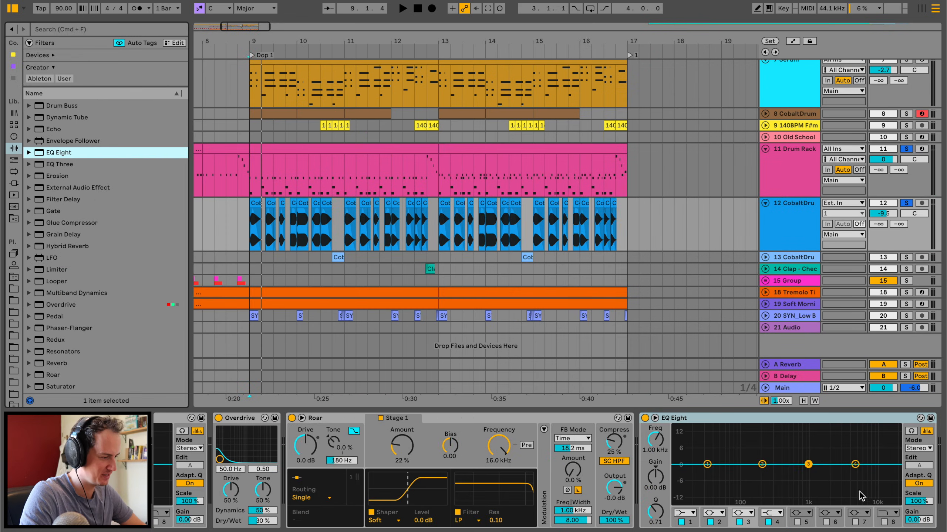
# Enable low-pass band 8 on the EQ Eight after Roar and set it to 79.1 Hz with a Q of 0.82 during playback.
pyautogui.click(884, 520)
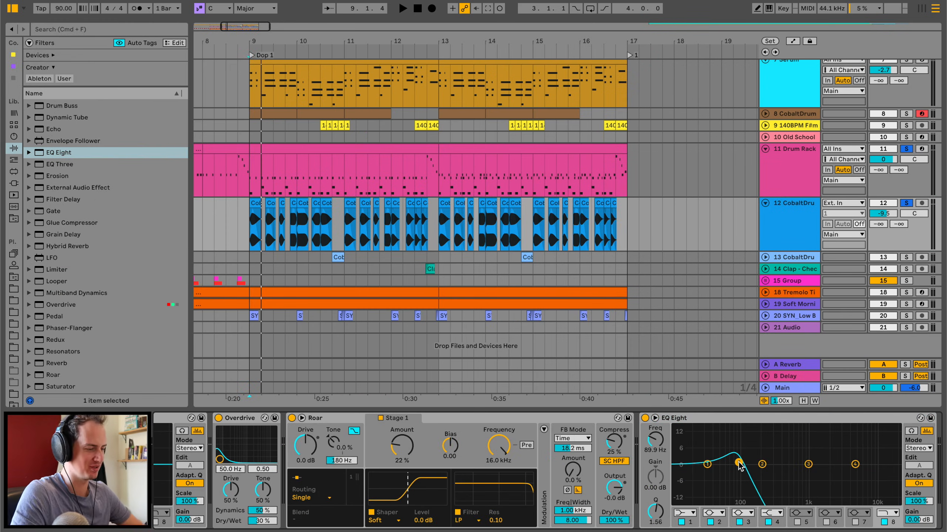
pyautogui.press('space')
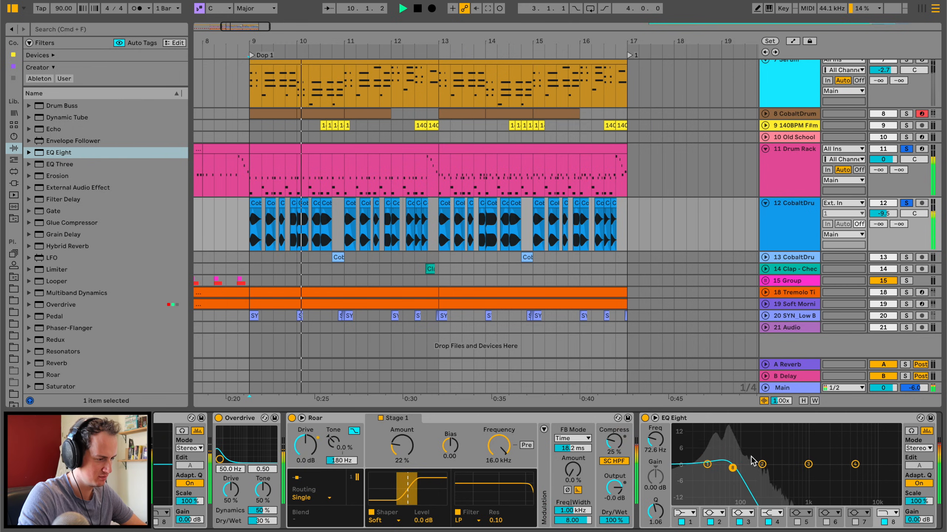
pyautogui.moveTo(732, 468); pyautogui.dragTo(736, 472)
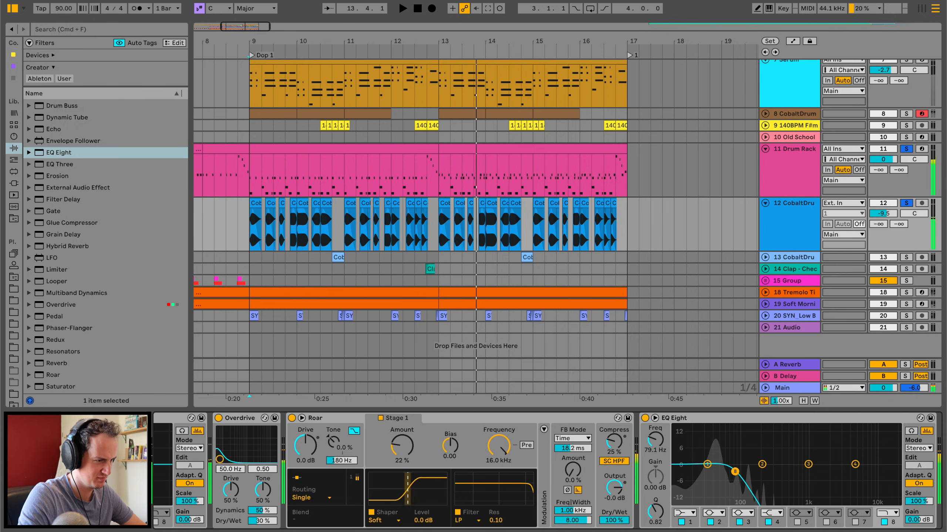
pyautogui.press('space')
# Cut the last half beat of the Drum Rack part before bar 14 and play back the gap.
pyautogui.moveTo(484, 41); pyautogui.dragTo(484, 78)
pyautogui.click(446, 170)
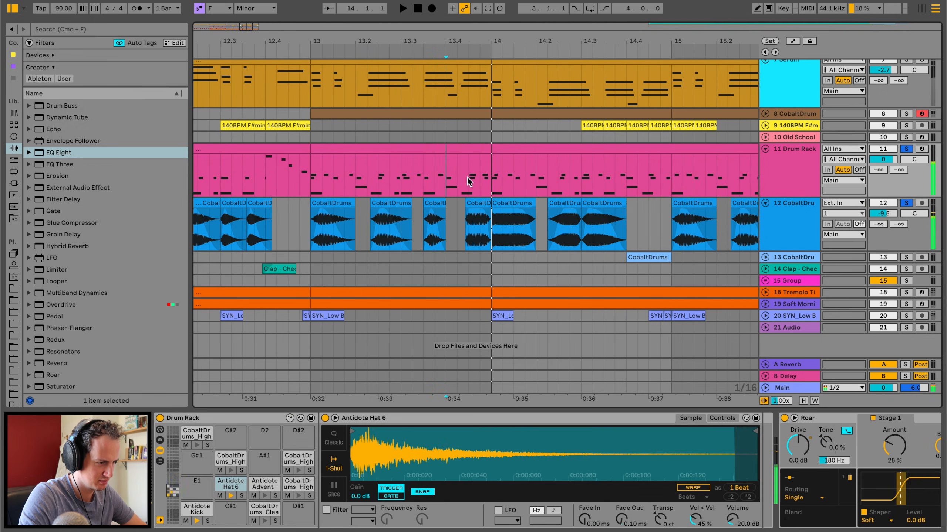
pyautogui.moveTo(487, 179); pyautogui.dragTo(471, 181)
pyautogui.press('Delete')
pyautogui.click(467, 149)
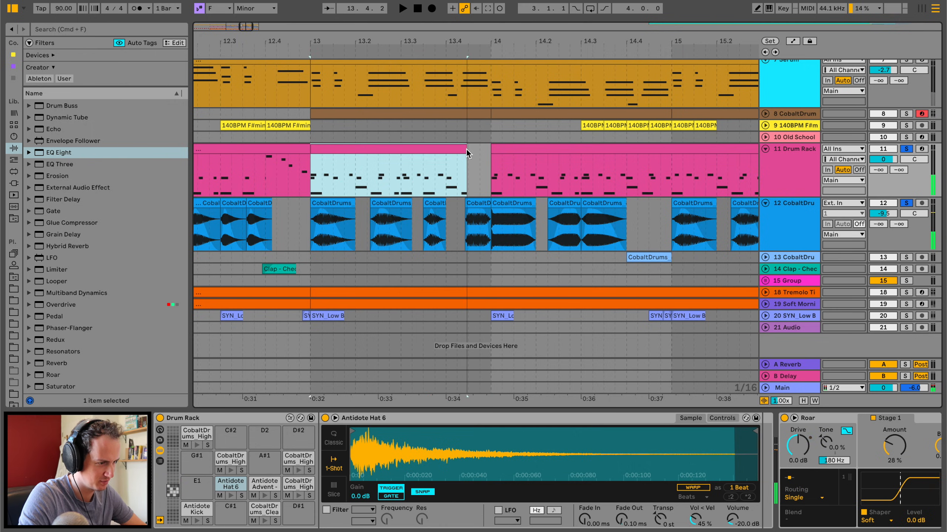
pyautogui.click(435, 184)
pyautogui.press('space')
pyautogui.press('space')
# Add an audio track for the Antidote fill in the gap before bar 14 and insert a Utility with its input set to Left.
pyautogui.press('super+t')
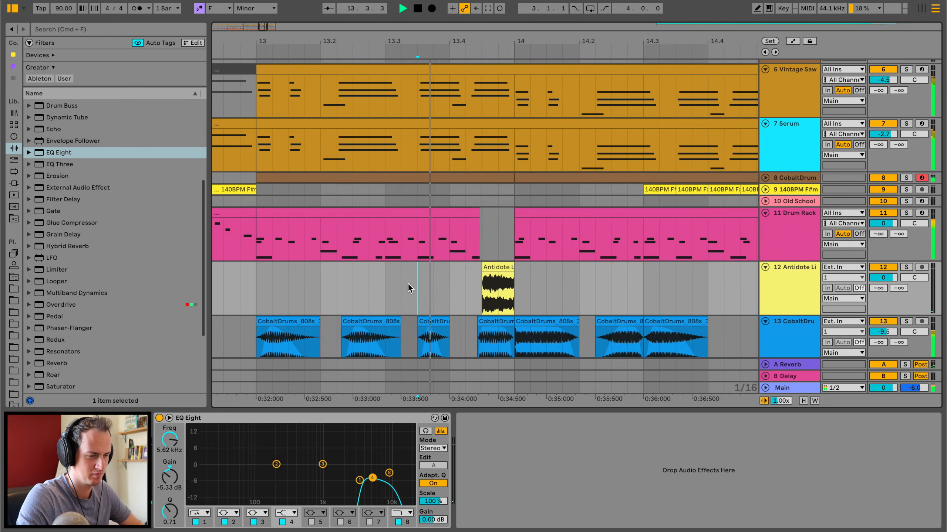
pyautogui.scroll(-5, 60, 347)
pyautogui.doubleClick(56, 363)
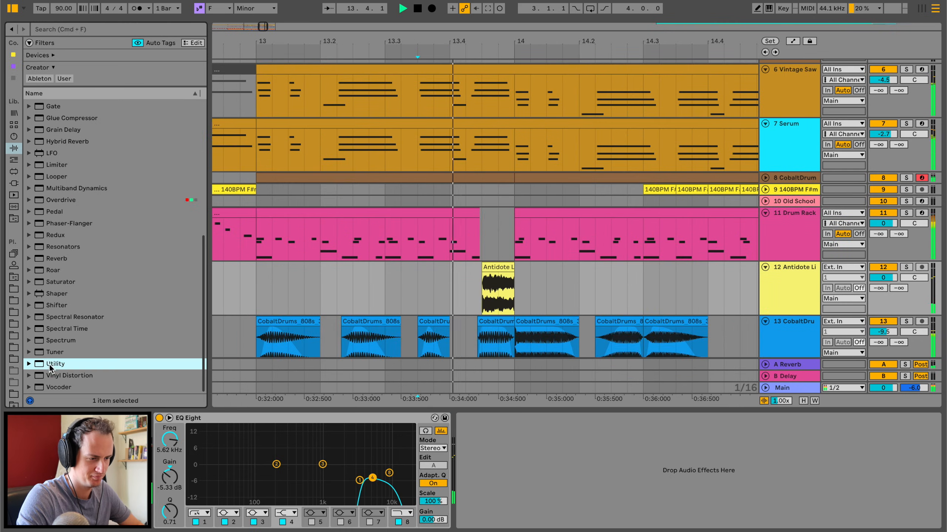
pyautogui.click(477, 450)
pyautogui.click(482, 461)
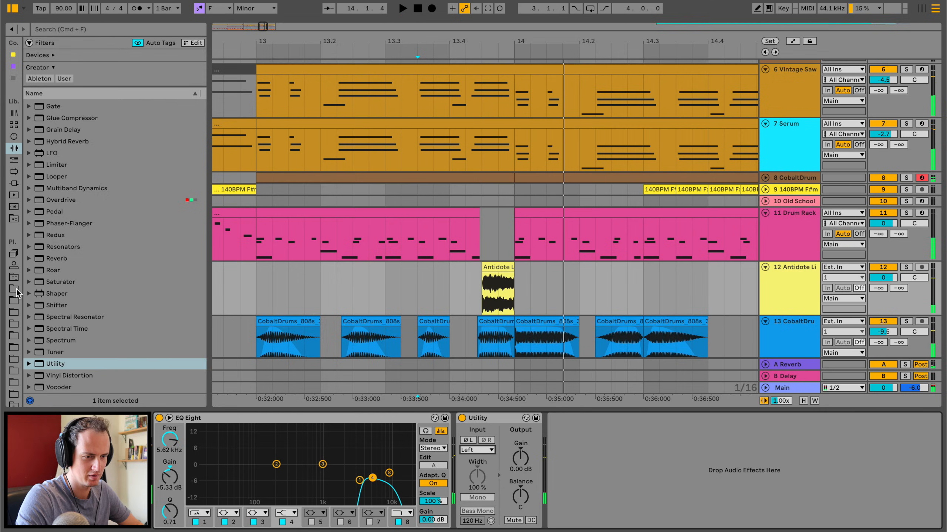
# Search the sample folder for "open" and play back the fill section before bar 14.
pyautogui.click(15, 291)
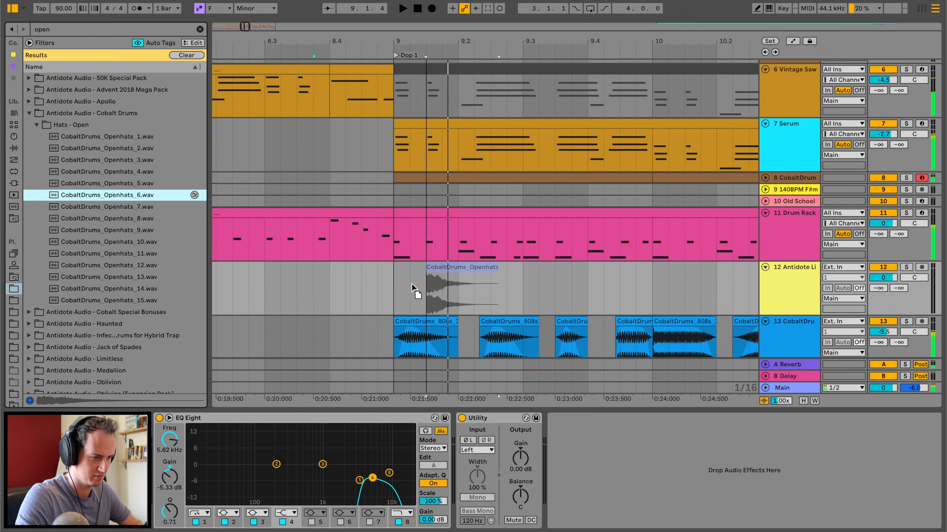
pyautogui.moveTo(411, 284)
pyautogui.mouseDown()
pyautogui.moveTo(397, 284)
pyautogui.moveTo(408, 275)
pyautogui.moveTo(410, 313)
pyautogui.mouseUp()
pyautogui.press('space')
# Add an audio track, place CobaltDrums_Openhats_6.wav on it at bar 9 and shorten the clip to half a beat.
pyautogui.press('space')
pyautogui.press('space')
pyautogui.press('space')
pyautogui.click(410, 268)
pyautogui.press('super+t')
pyautogui.click(361, 328)
pyautogui.press('space')
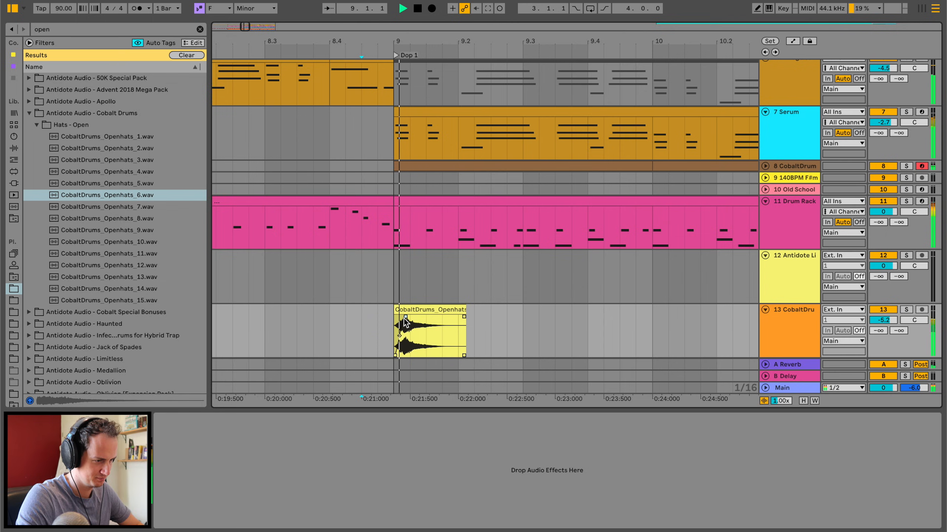
pyautogui.moveTo(461, 306); pyautogui.dragTo(422, 307)
pyautogui.press('space')
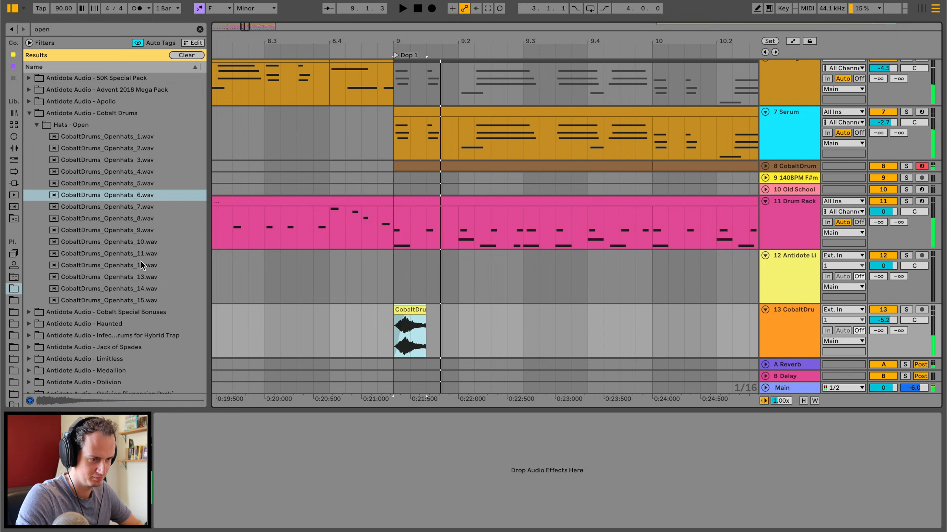
# Try a different CobaltDrums open hat sample in place of the one at bar 9 and audition it.
pyautogui.click(141, 262)
pyautogui.press('Down')
pyautogui.moveTo(140, 265); pyautogui.dragTo(395, 334)
pyautogui.press('space')
pyautogui.press('space')
# Preview the neighbouring open hats, place CobaltDrums_Openhats_10.wav at bar 9 and play it back.
pyautogui.click(117, 279)
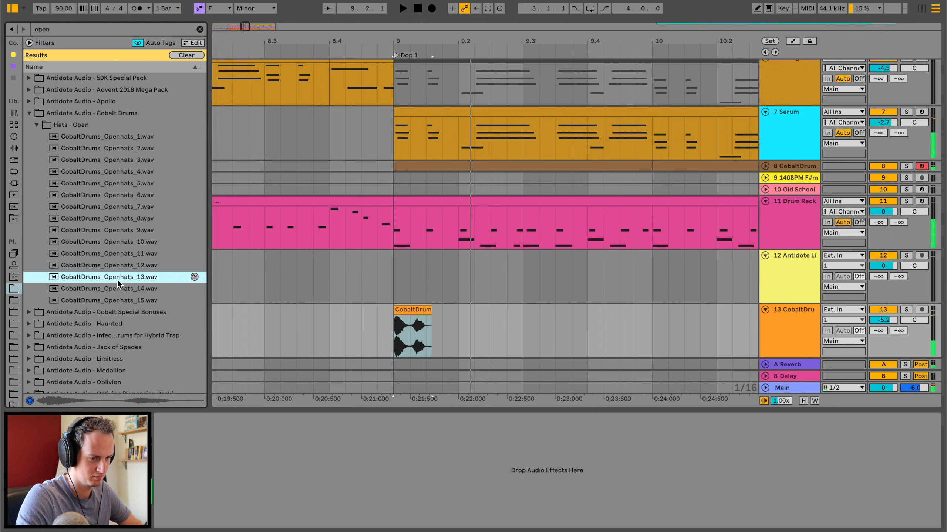
pyautogui.press('Down')
pyautogui.press('Up')
pyautogui.press('Up')
pyautogui.press('Up')
pyautogui.press('Up')
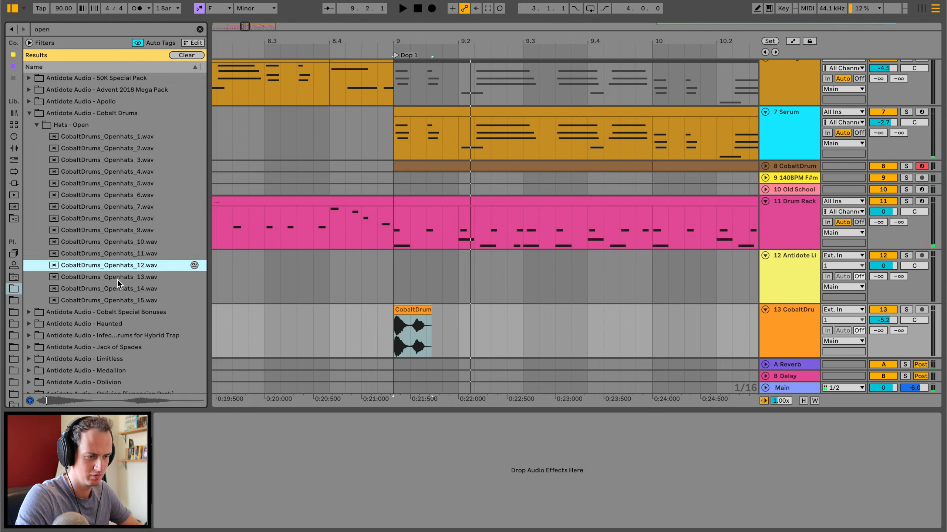
pyautogui.moveTo(120, 241); pyautogui.dragTo(421, 318)
pyautogui.press('space')
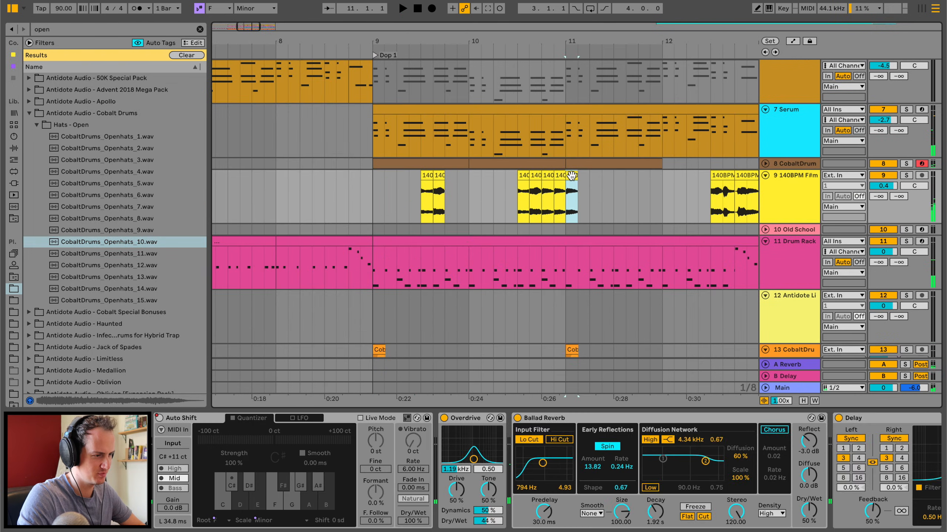
# Raise the gain of the last three vocal chops leading into bar 11 to 4.8 dB during playback.
pyautogui.keyDown('shift'); pyautogui.click(547, 175); pyautogui.keyUp('shift')
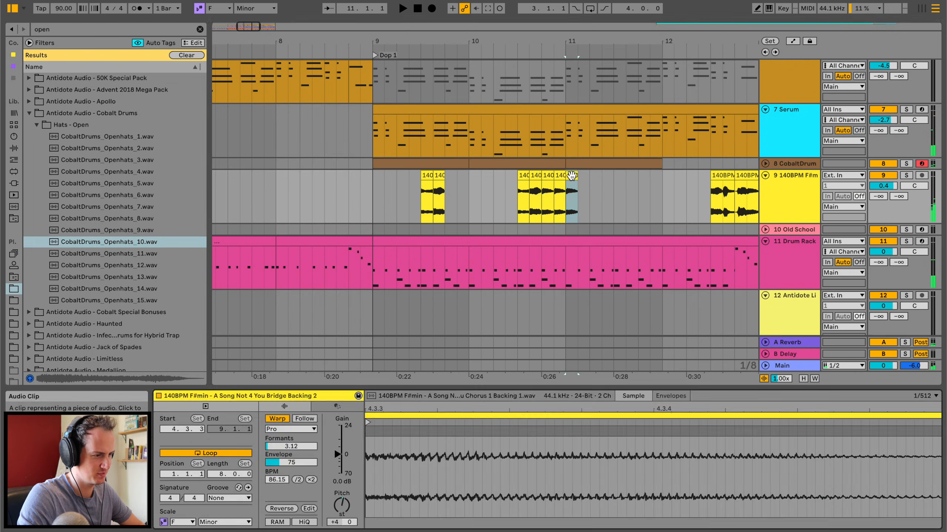
pyautogui.moveTo(337, 454); pyautogui.dragTo(338, 446)
pyautogui.press('space')
pyautogui.moveTo(334, 441); pyautogui.dragTo(334, 445)
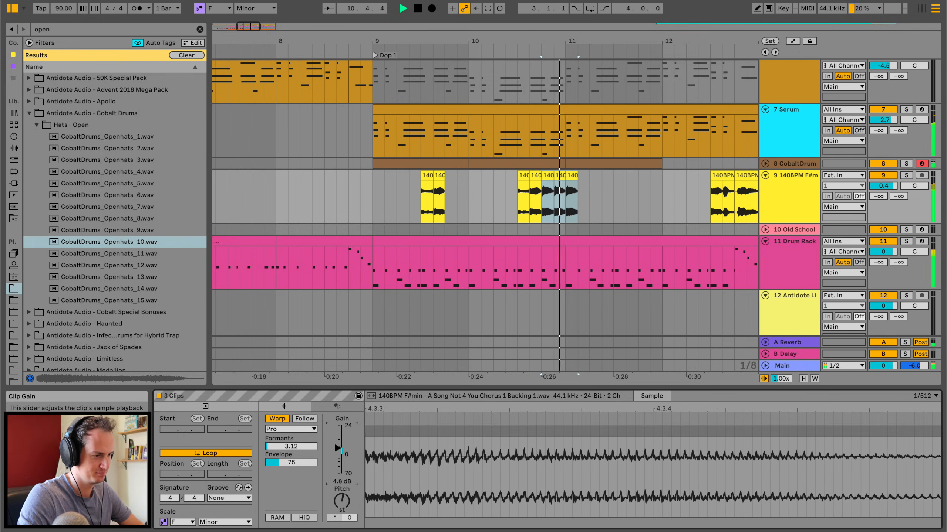
# Copy the vocal chops of bar 9 to bar 11 on track 9 and play the passage.
pyautogui.click(380, 184)
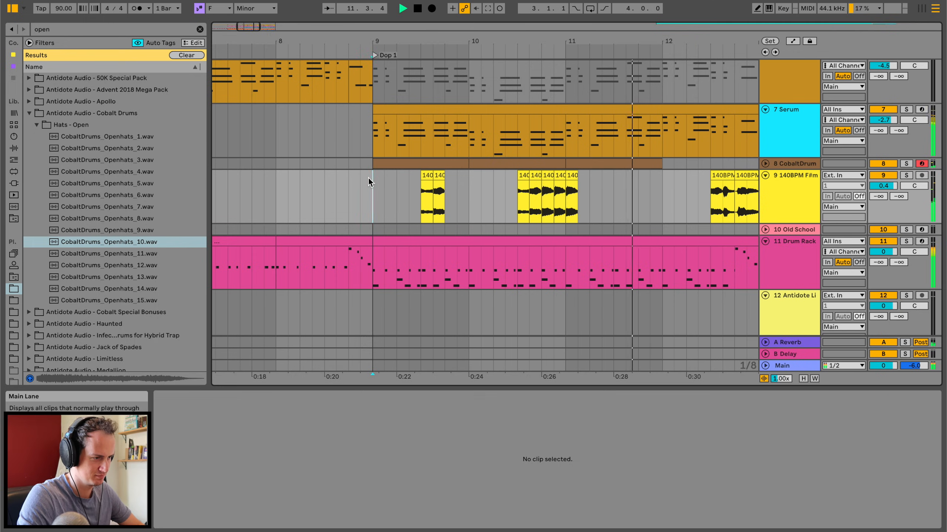
pyautogui.moveTo(371, 182); pyautogui.dragTo(466, 181)
pyautogui.press('space')
pyautogui.press('space')
pyautogui.press('super+c')
pyautogui.click(566, 202)
pyautogui.press('super+v')
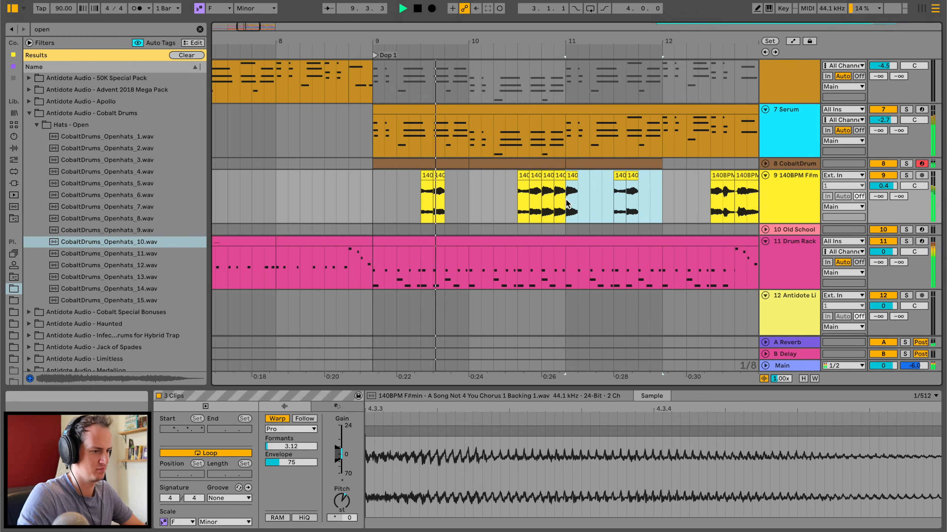
pyautogui.click(439, 177)
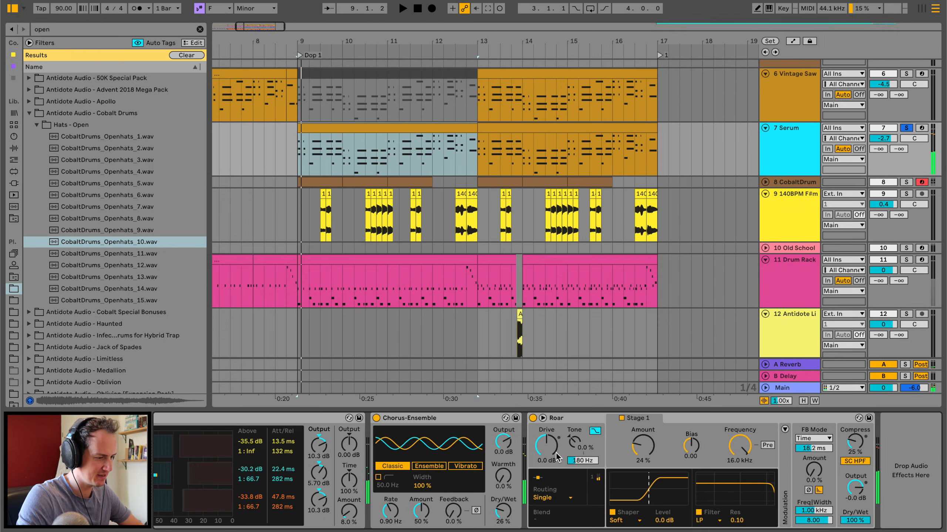
# Compare the Serum lead with its Delay bypassed, both soloed and in the full mix, and re-enable the Delay.
pyautogui.scroll(5, 373, 470)
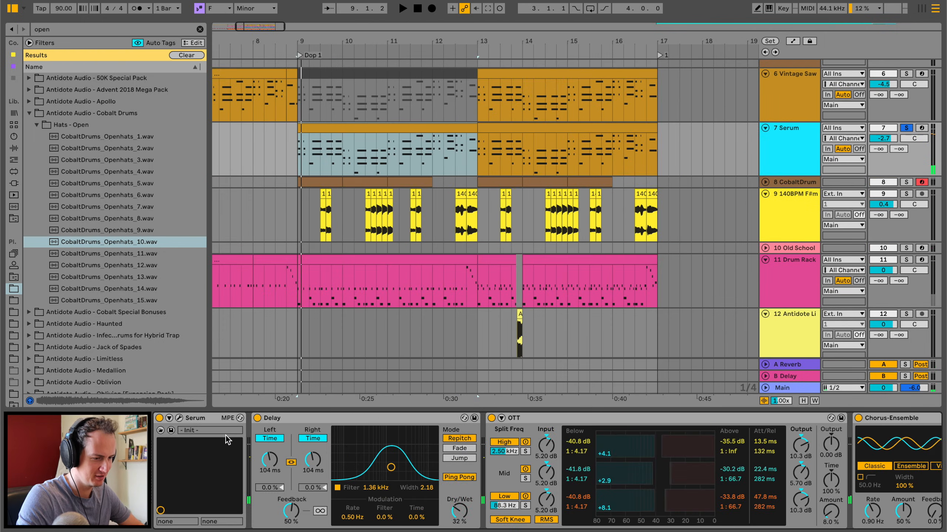
pyautogui.click(256, 418)
pyautogui.press('space')
pyautogui.press('space')
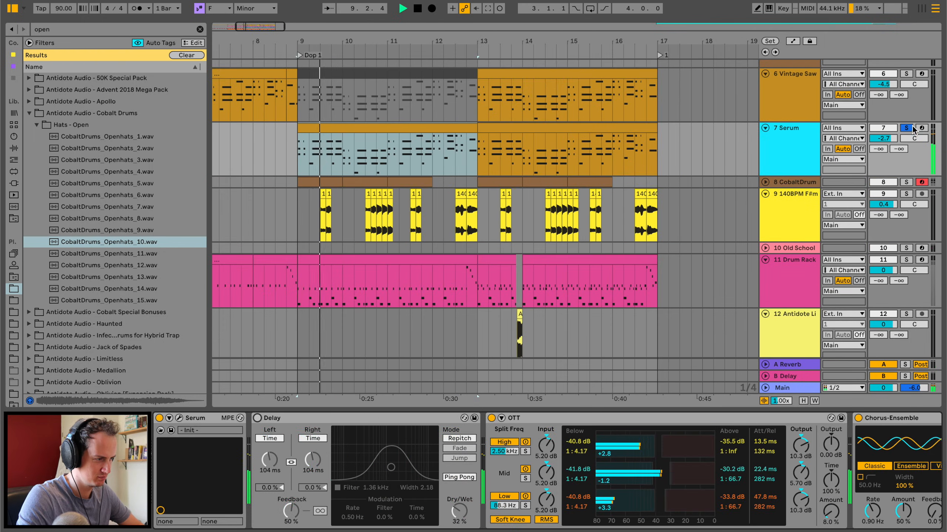
pyautogui.click(906, 128)
pyautogui.press('space')
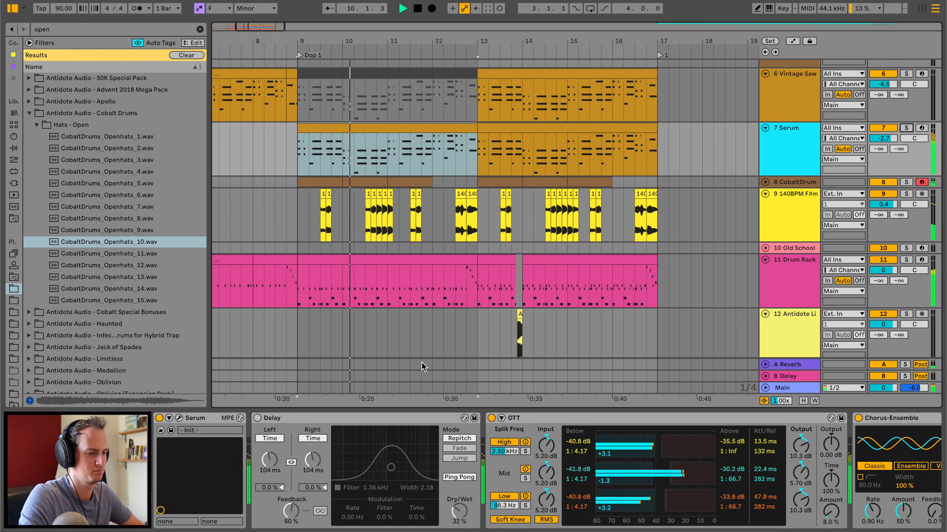
pyautogui.press('space')
pyautogui.click(257, 418)
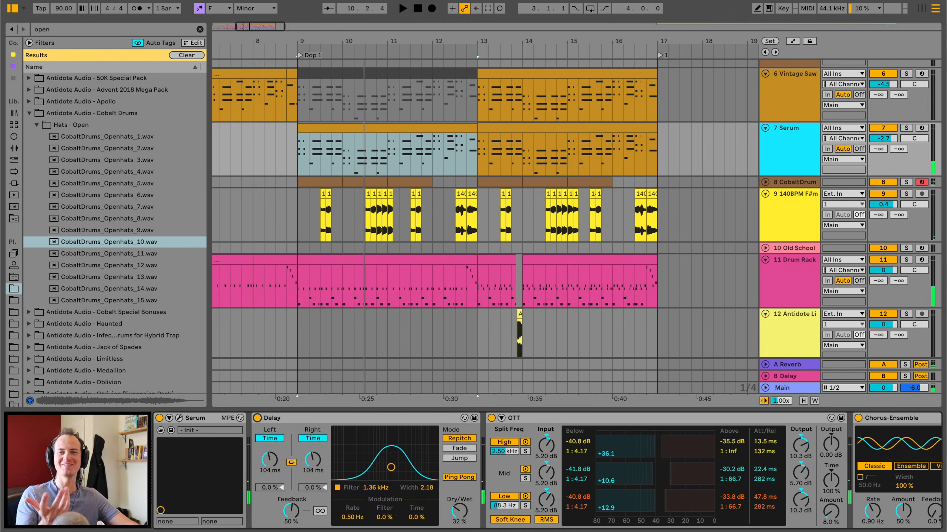
# Lower the Dry/Wet of Serum's Delay to 14% while the drop plays.
pyautogui.press('space')
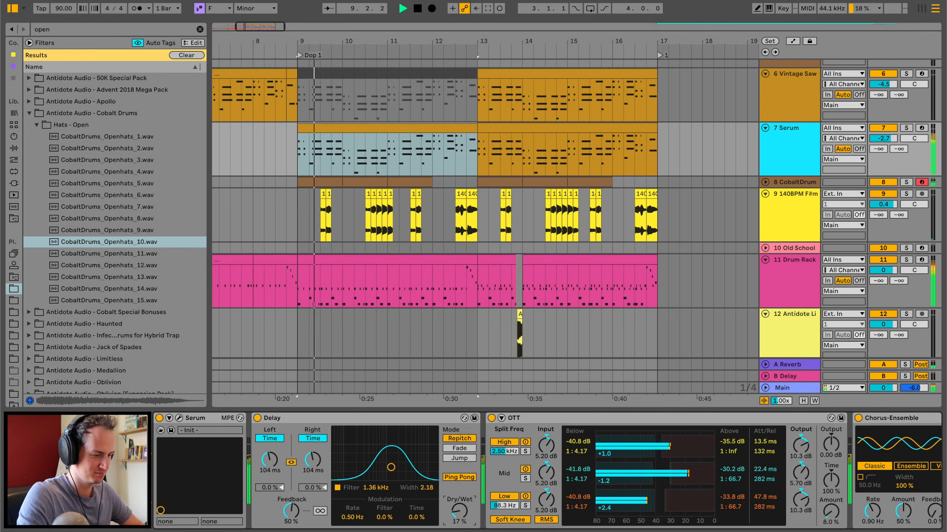
pyautogui.moveTo(461, 506); pyautogui.dragTo(461, 520)
pyautogui.scroll(10, 485, 237)
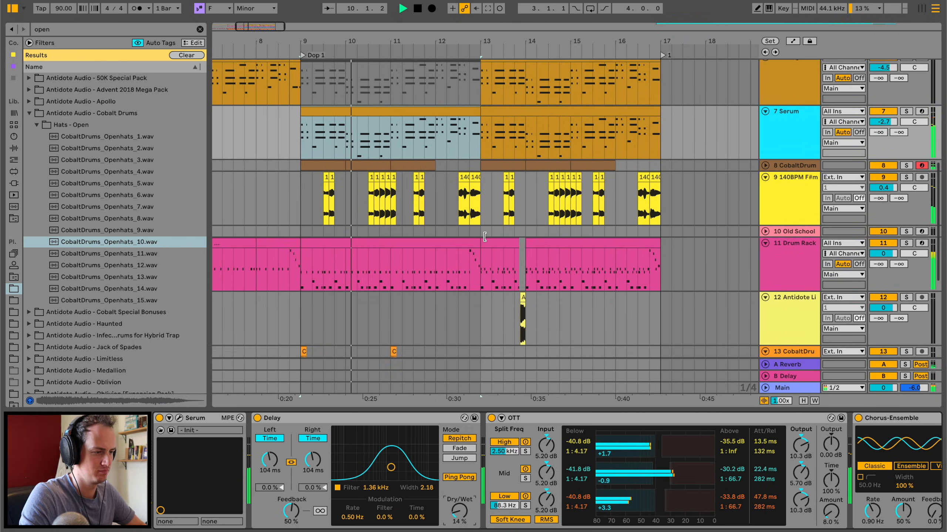
pyautogui.hscroll(10, 485, 236)
pyautogui.press('space')
# Solo the Sintra reference on track 1 and play it from bar 121.
pyautogui.hscroll(20, 485, 236)
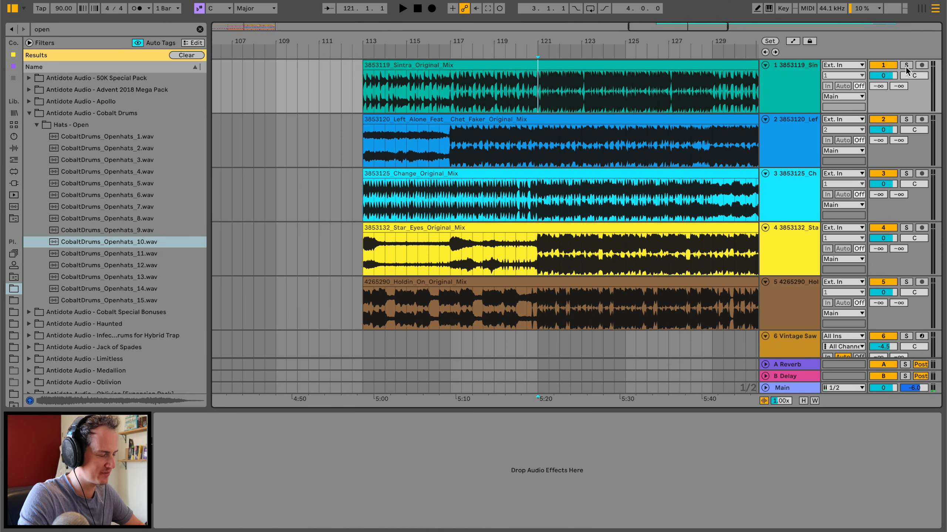
pyautogui.click(906, 66)
pyautogui.press('space')
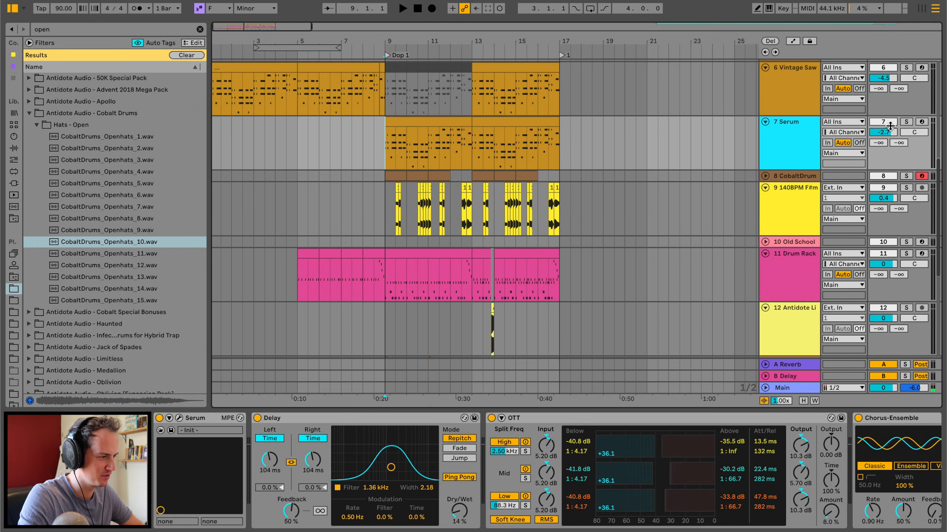
# Solo the Serum track, clear the browser search and add an EQ Eight after Roar.
pyautogui.click(906, 122)
pyautogui.press('space')
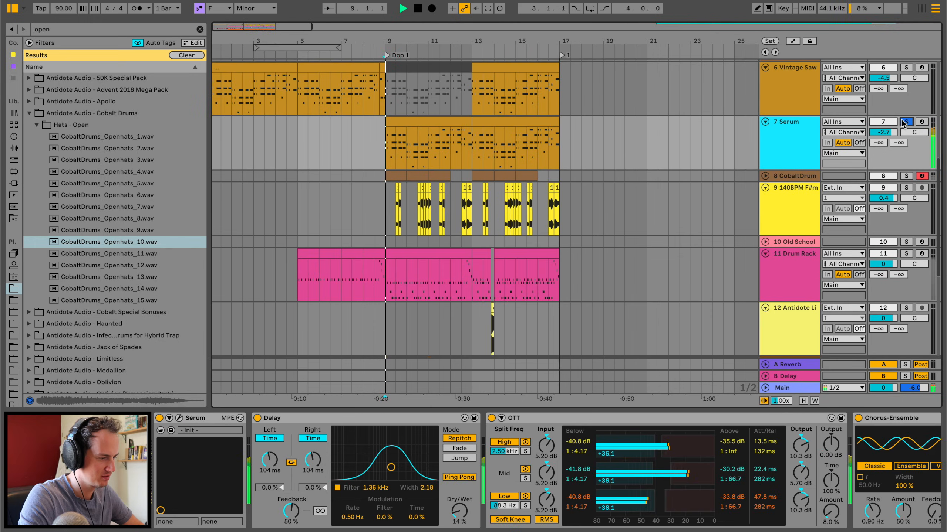
pyautogui.click(12, 148)
pyautogui.click(200, 30)
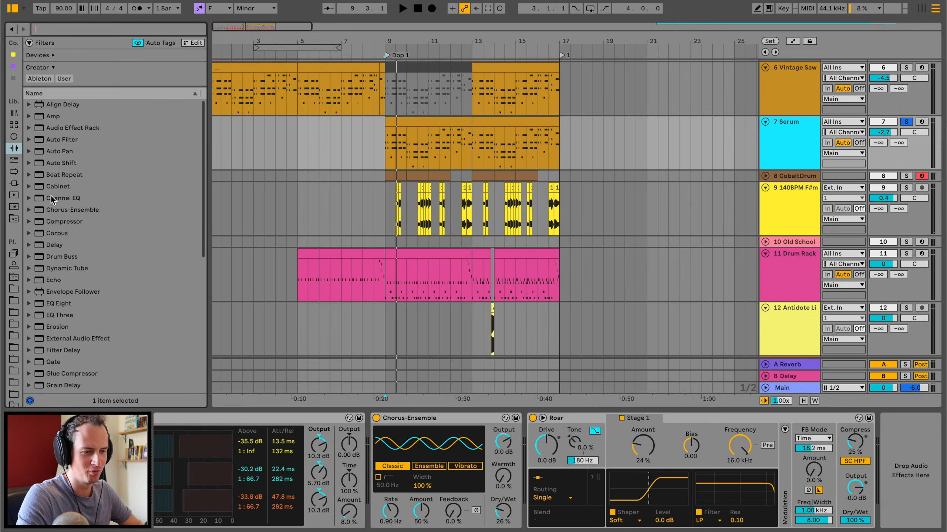
pyautogui.doubleClick(52, 303)
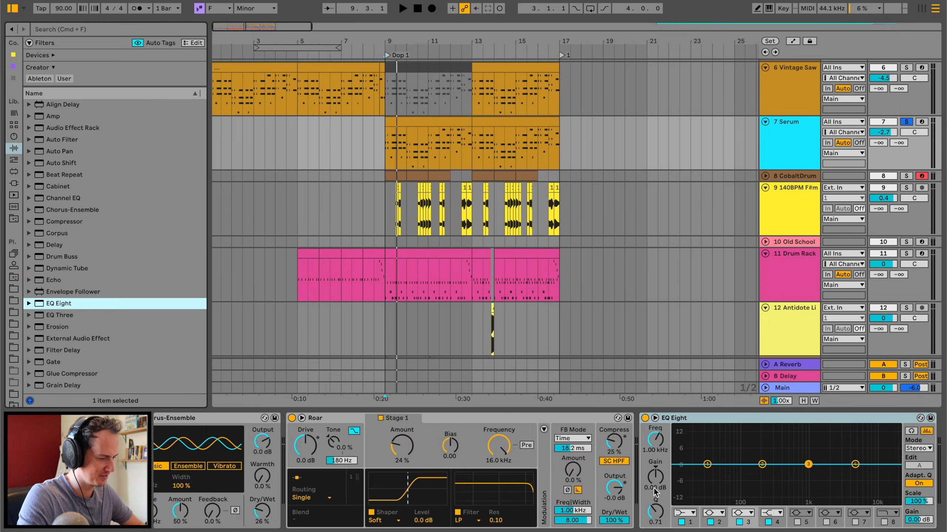
# Set band 1 of Serum's EQ Eight to a low cut at 245 Hz with Q 0.58, dip bands 2 and 4, and unsolo the track.
pyautogui.click(676, 511)
pyautogui.click(682, 522)
pyautogui.press('space')
pyautogui.moveTo(707, 474); pyautogui.dragTo(763, 469)
pyautogui.click(906, 122)
pyautogui.click(815, 483)
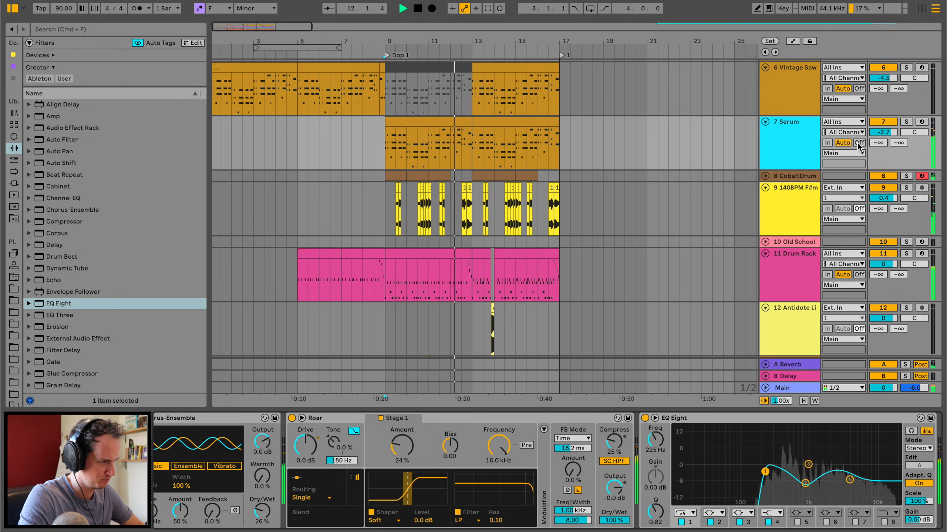
pyautogui.moveTo(765, 472); pyautogui.dragTo(767, 476)
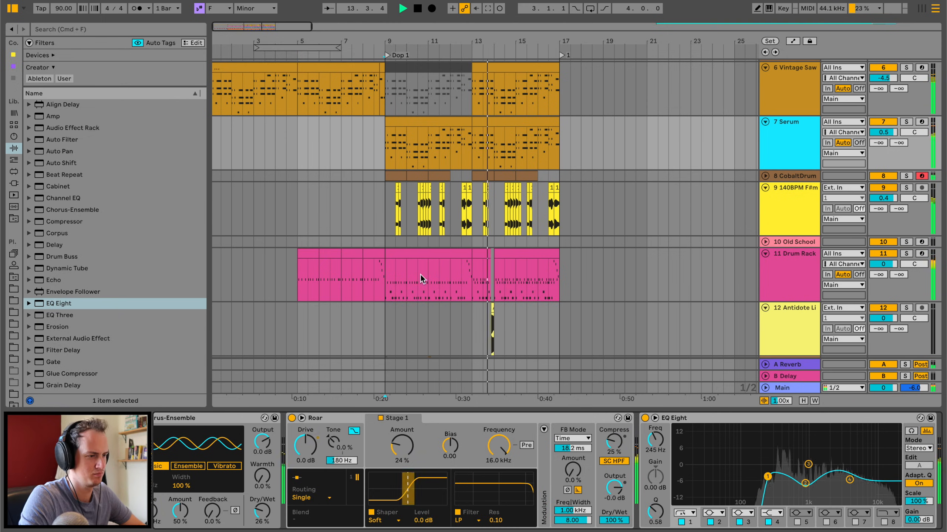
# Play the drop from just before bar 9 and check the Tremolo Tines track in solo.
pyautogui.click(379, 144)
pyautogui.moveTo(395, 41); pyautogui.dragTo(395, 100)
pyautogui.scroll(-1, 508, 202)
pyautogui.scroll(-6, 505, 202)
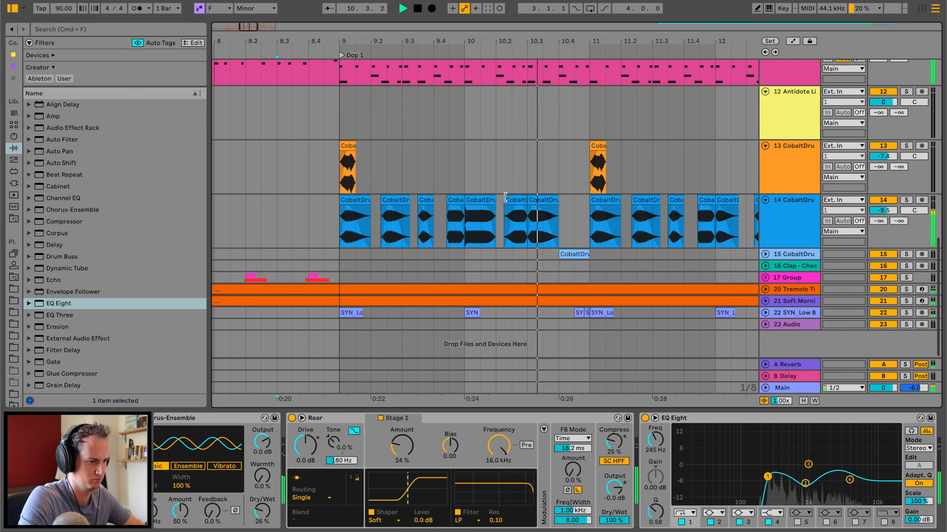
pyautogui.click(348, 290)
pyautogui.click(904, 291)
pyautogui.press('space')
pyautogui.click(903, 291)
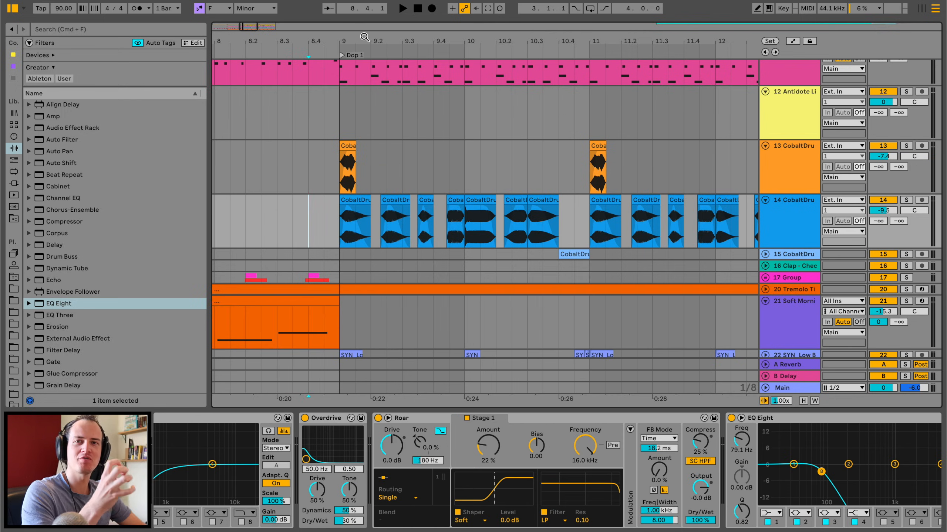
# Delete the Soft Morning Keys clip from bars 13 to 17 and play the drop from bar 9.
pyautogui.moveTo(365, 37); pyautogui.dragTo(365, 3)
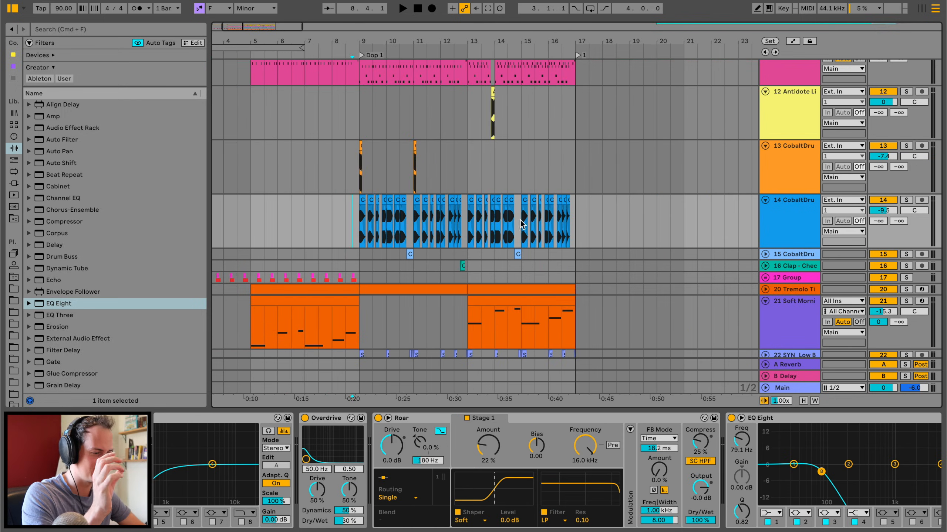
pyautogui.click(496, 301)
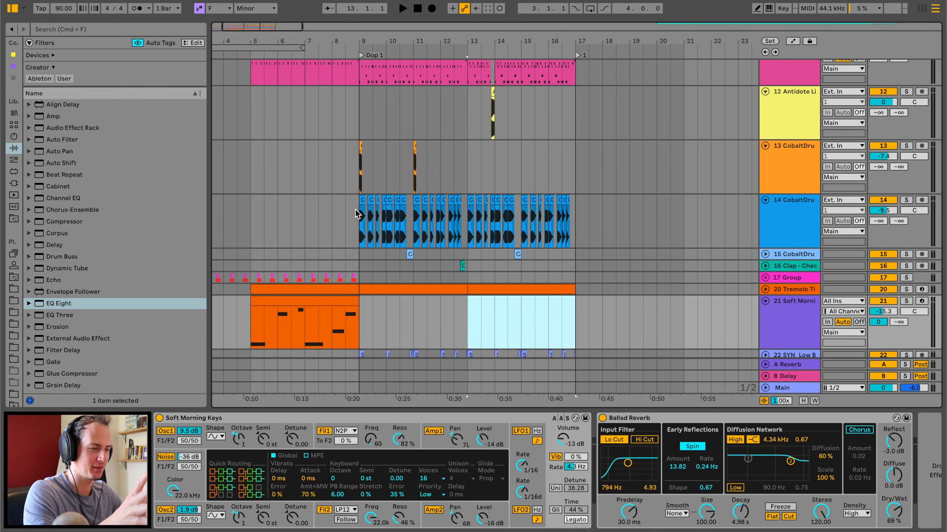
pyautogui.click(358, 214)
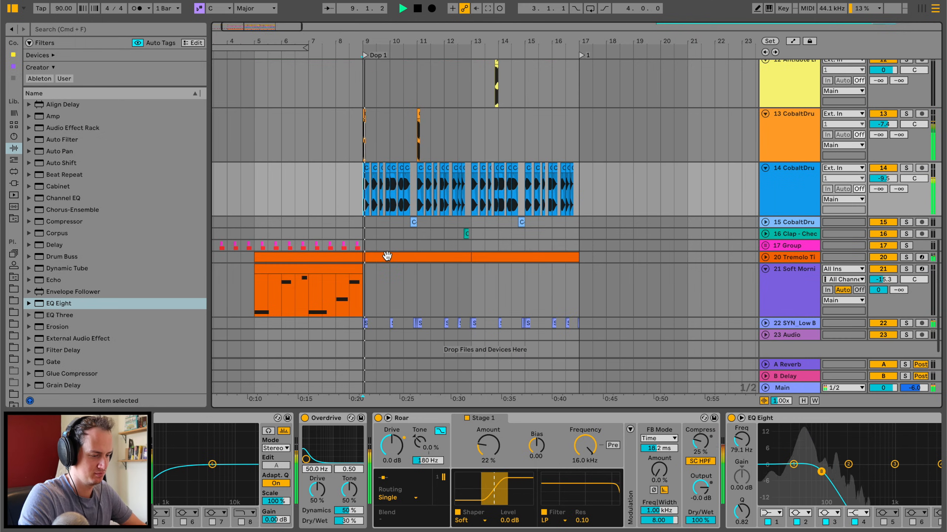
# Try deactivating the Tremolo Tines clip at bars 9 to 13 and audition the drop from the open hat at bar 9.
pyautogui.click(387, 256)
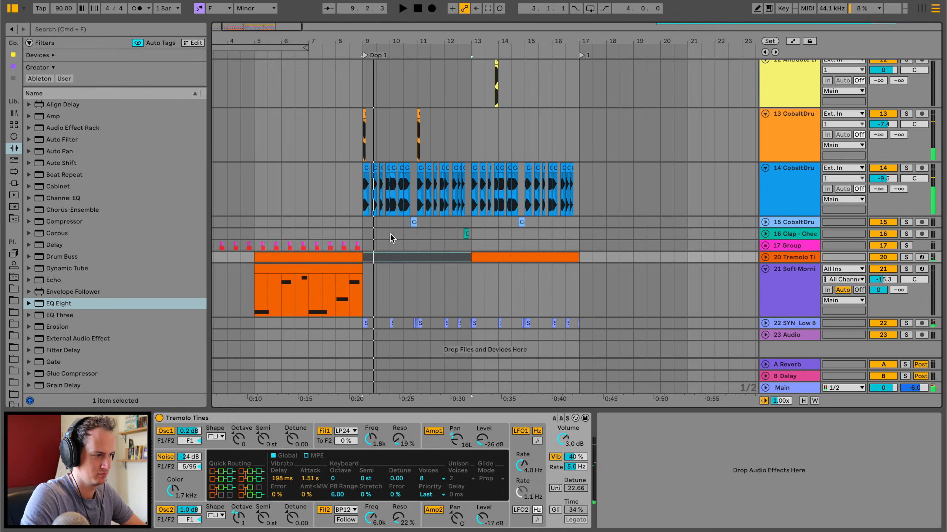
pyautogui.click(364, 114)
pyautogui.press('space')
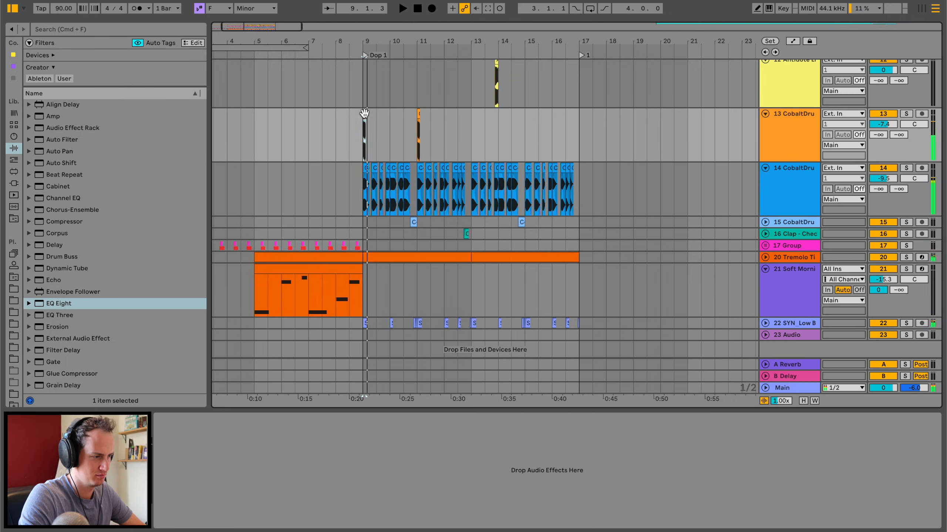
# Play the drop and check the CobaltDrums tracks 13 and 14 and the SYN_Low Bass track in solo.
pyautogui.click(906, 114)
pyautogui.press('space')
pyautogui.click(906, 169)
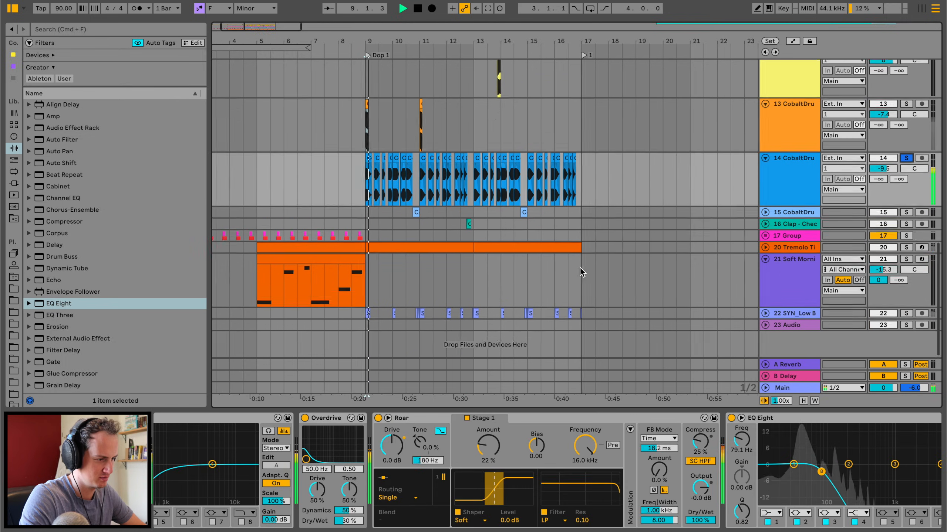
pyautogui.click(908, 313)
pyautogui.press('space')
pyautogui.click(908, 312)
pyautogui.press('space')
# Compare the start of the drop with the SYN_Low Bass track muted and unmuted.
pyautogui.press('space')
pyautogui.click(883, 313)
pyautogui.press('space')
pyautogui.press('space')
pyautogui.click(883, 313)
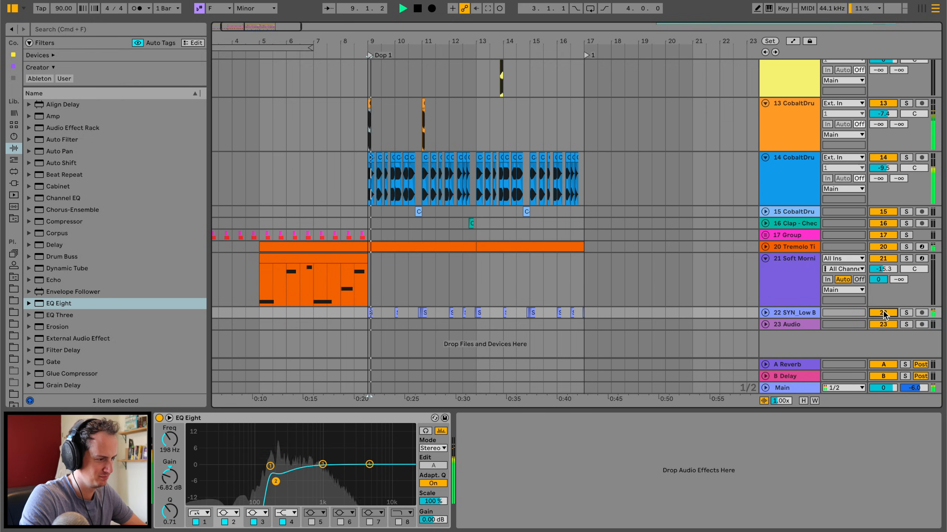
# Unfold the SYN_Low Bass track and move it directly below the Drum Rack track.
pyautogui.click(765, 312)
pyautogui.press('space')
pyautogui.moveTo(359, 35); pyautogui.dragTo(358, 36)
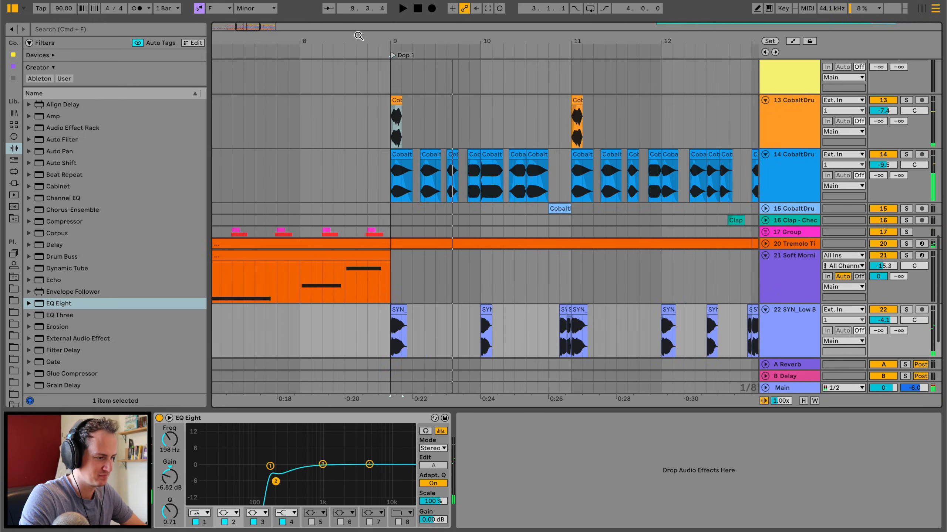
pyautogui.moveTo(786, 287); pyautogui.dragTo(783, 359)
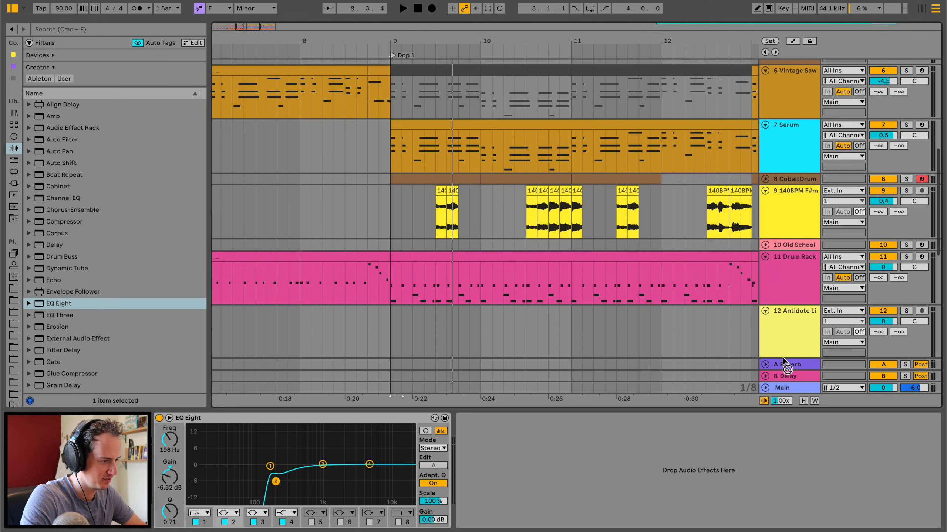
# Copy the SYN_Low Bass clip within bar 9 so its hits follow the 808s, and audition the pattern.
pyautogui.click(906, 79)
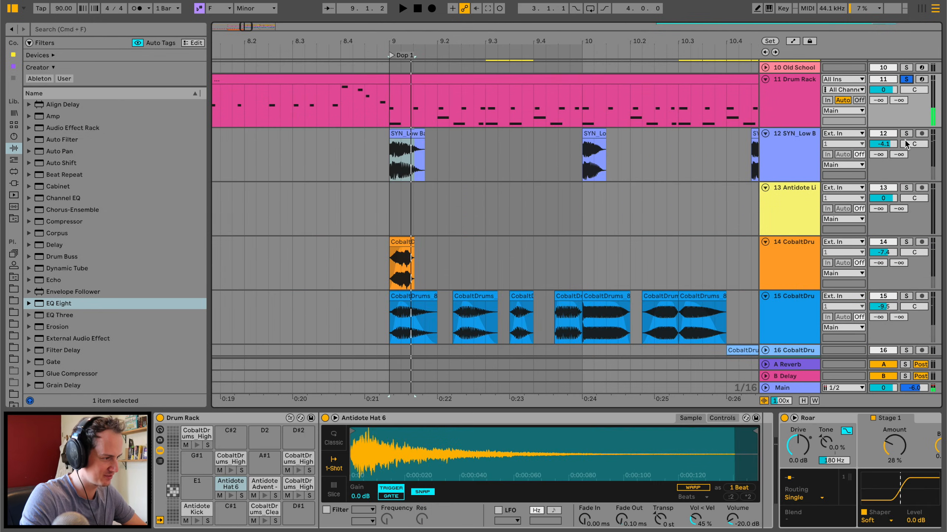
pyautogui.keyDown('super'); pyautogui.click(906, 135); pyautogui.keyUp('super')
pyautogui.press('space')
pyautogui.click(417, 134)
pyautogui.press('super+c')
pyautogui.click(452, 142)
pyautogui.press('super+v')
pyautogui.click(467, 128)
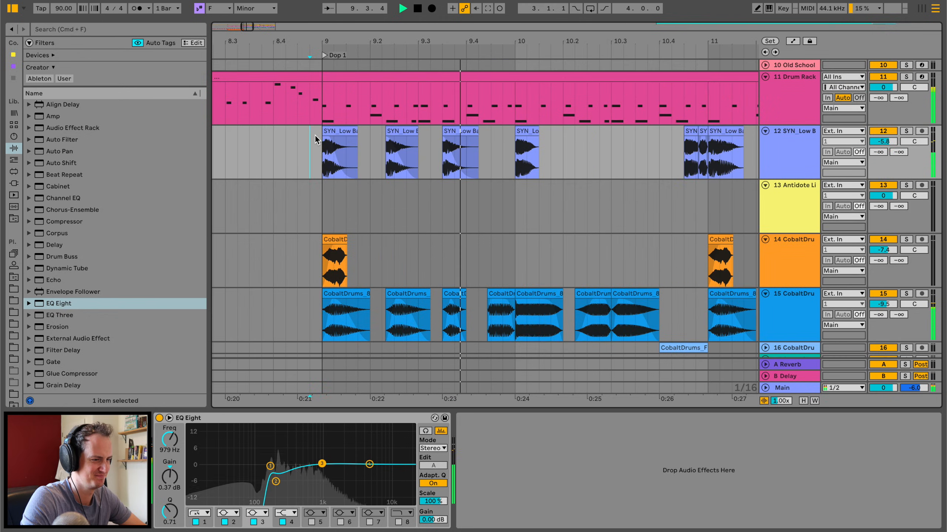
pyautogui.press('space')
pyautogui.press('space')
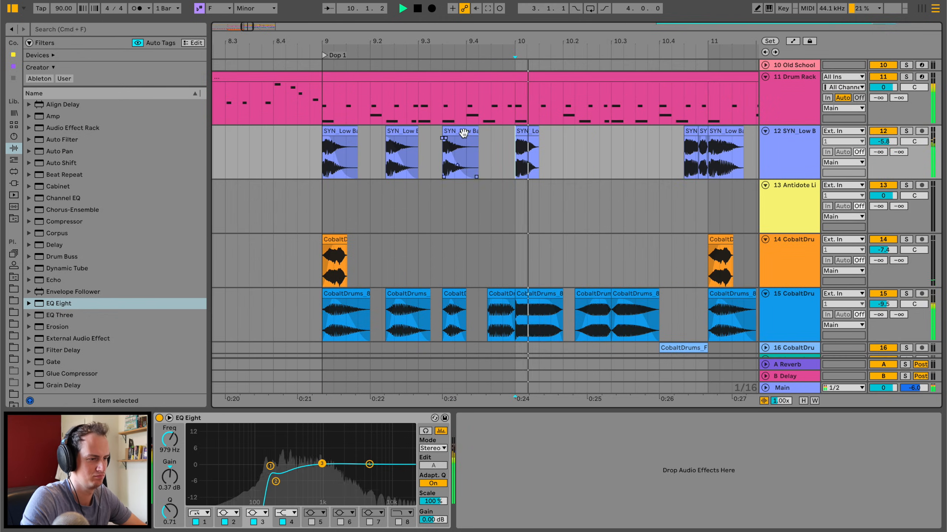
pyautogui.press('space')
# Duplicate the SYN_Low Bass clip at 9.3.3, place the copy just before bar 10 and play bar 9.
pyautogui.click(457, 133)
pyautogui.press('super+d')
pyautogui.moveTo(500, 133); pyautogui.dragTo(517, 132)
pyautogui.click(443, 151)
pyautogui.press('space')
pyautogui.hscroll(4, 523, 129)
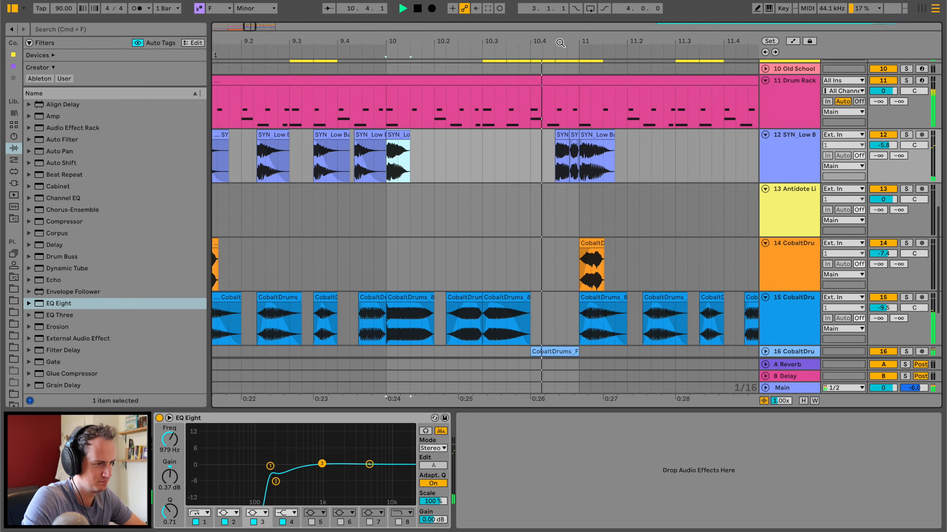
# Delete the old SYN_Low Bass clips from bar 10 onward and duplicate the bar 9 pattern into bar 10.
pyautogui.moveTo(560, 43); pyautogui.dragTo(559, 14)
pyautogui.hscroll(5, 663, 172)
pyautogui.moveTo(659, 163); pyautogui.dragTo(356, 163)
pyautogui.press('Delete')
pyautogui.scroll(5, 305, 205)
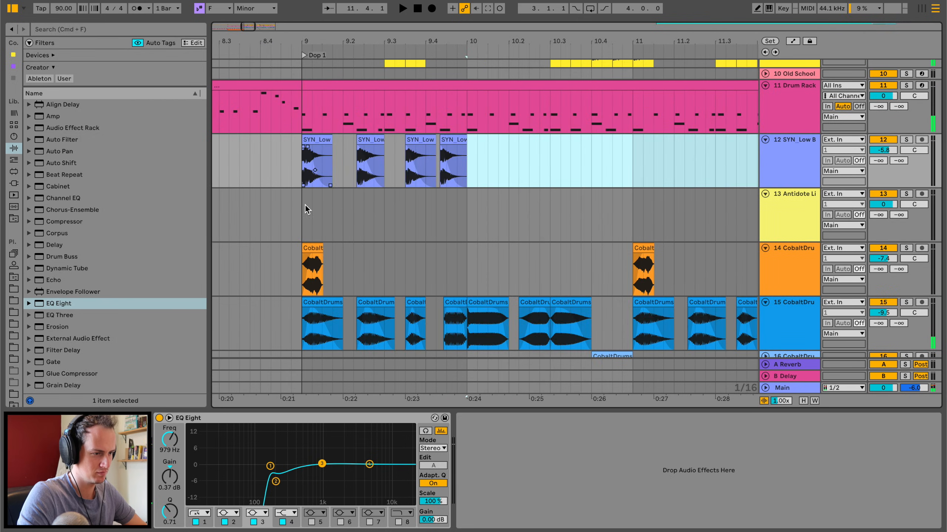
pyautogui.moveTo(299, 182); pyautogui.dragTo(470, 171)
pyautogui.hotkey('ctrl', 'd')
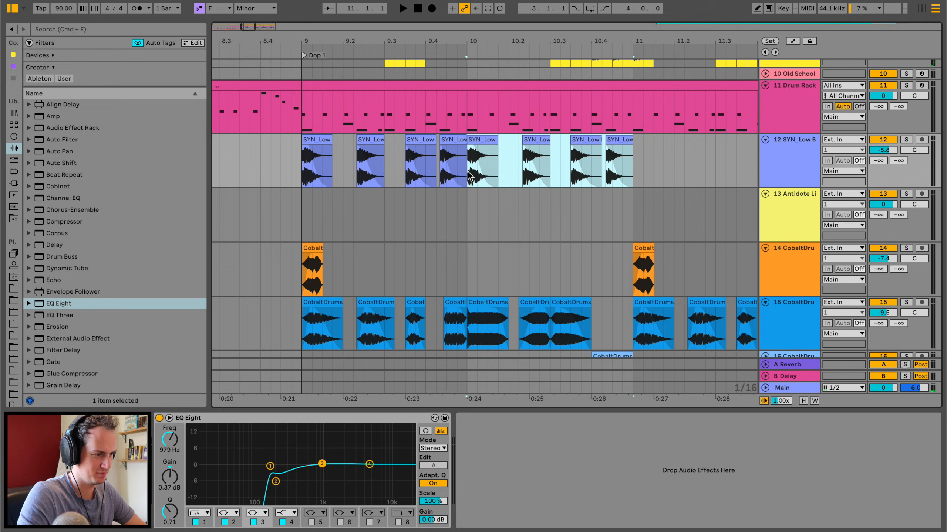
# Transpose the four SYN_Low Bass clips in bar 10 by +3 semitones.
pyautogui.moveTo(547, 147); pyautogui.dragTo(525, 148)
pyautogui.press('space')
pyautogui.click(483, 139)
pyautogui.keyDown('shift'); pyautogui.click(615, 140); pyautogui.keyUp('shift')
pyautogui.moveTo(337, 501); pyautogui.dragTo(340, 505)
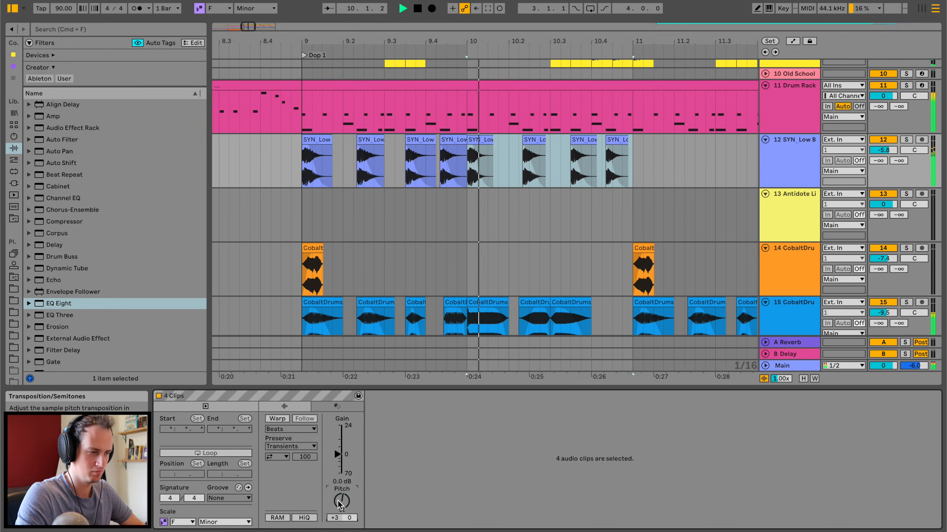
# Copy the four SYN_Low Bass clips of bar 9 to the start of bar 11.
pyautogui.click(462, 138)
pyautogui.keyDown('shift'); pyautogui.click(320, 138); pyautogui.keyUp('shift')
pyautogui.press('super+c')
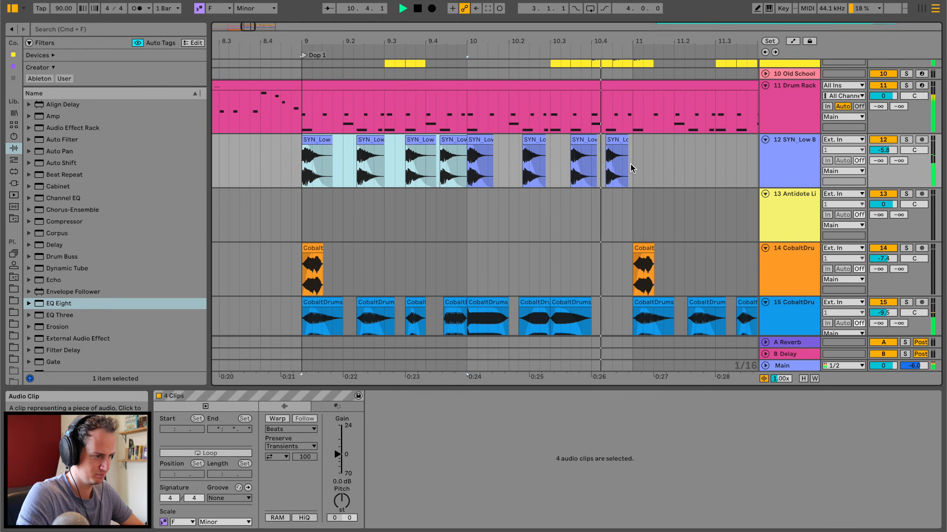
pyautogui.click(633, 158)
pyautogui.press('super+v')
# Lay out SYN_Low Bass clips pitched +3 semitones in bar 12 to follow the 808 hits.
pyautogui.hscroll(8, 631, 158)
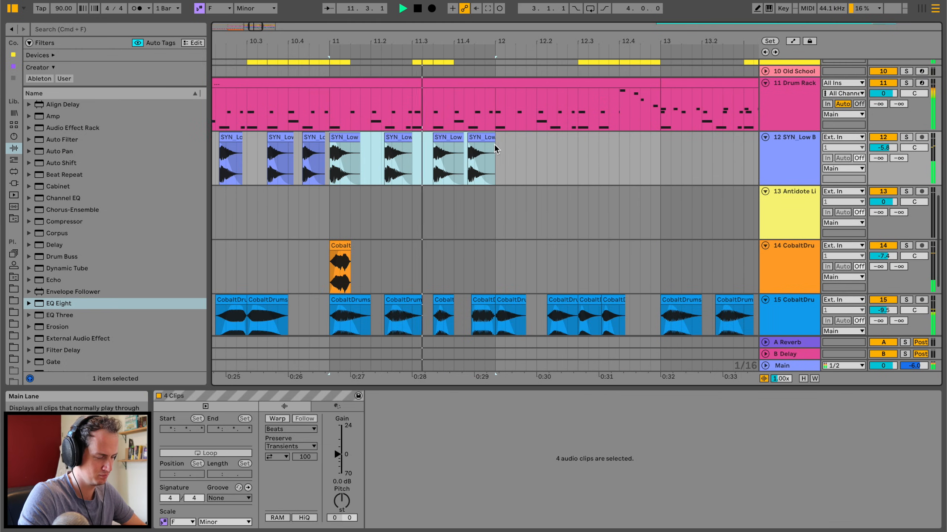
pyautogui.click(482, 138)
pyautogui.keyDown('shift'); pyautogui.click(338, 138); pyautogui.keyUp('shift')
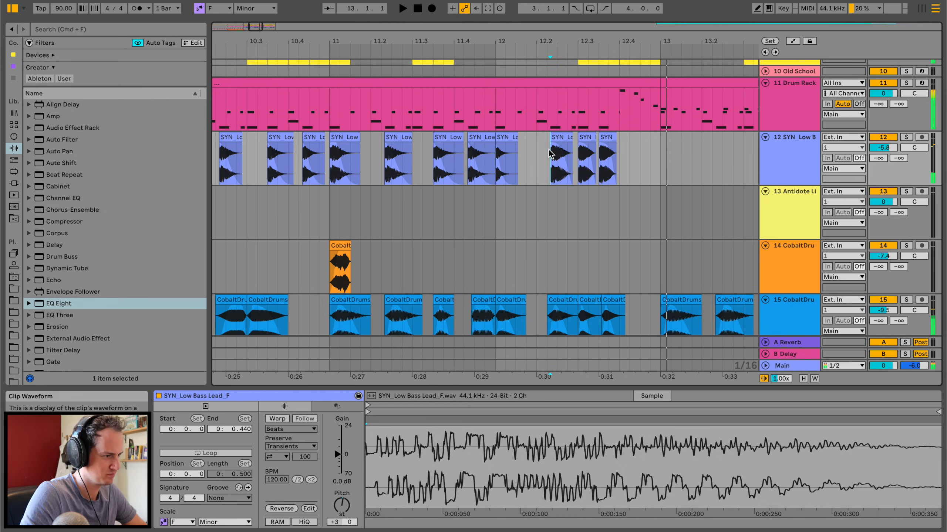
# Shorten the first Serum clip of the drop to end at 12.4 and audition the transition into bar 13.
pyautogui.scroll(10, 548, 150)
pyautogui.click(526, 174)
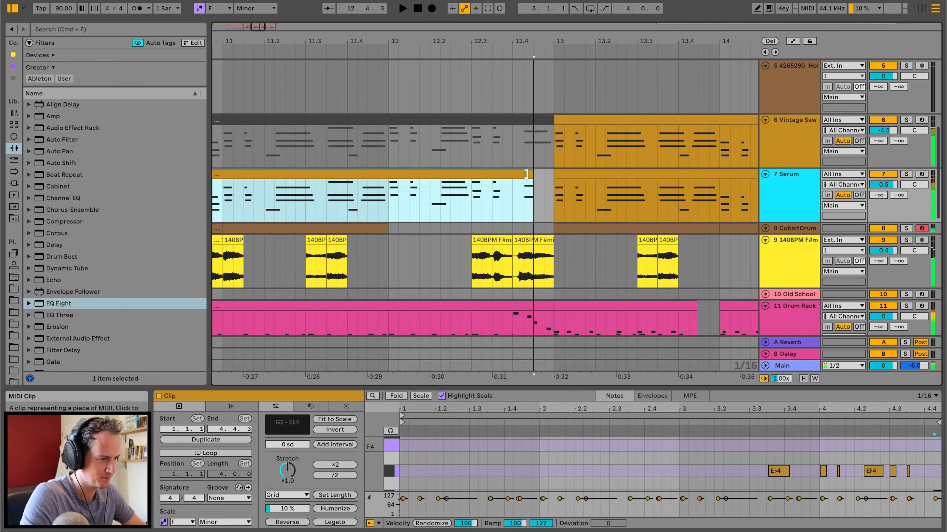
pyautogui.click(458, 207)
pyautogui.press('space')
pyautogui.scroll(-5, 459, 207)
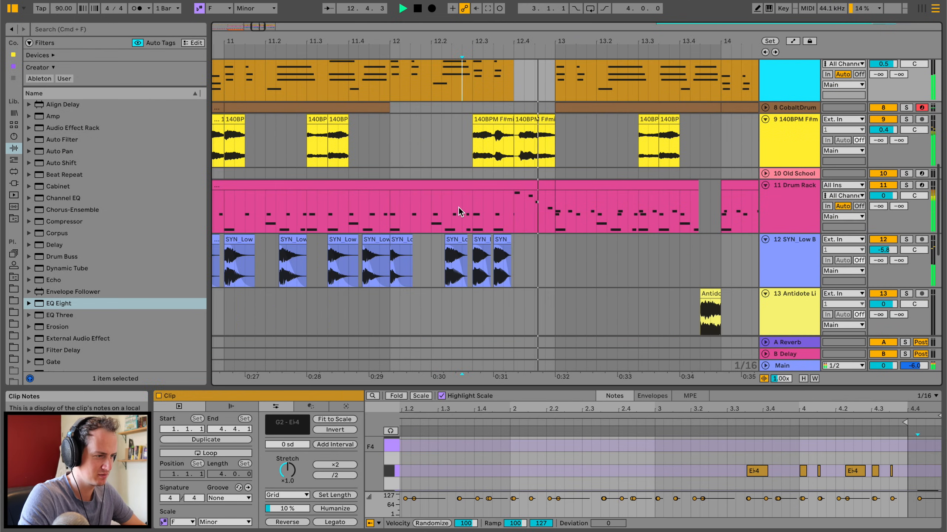
pyautogui.press('space')
pyautogui.press('space')
pyautogui.click(535, 119)
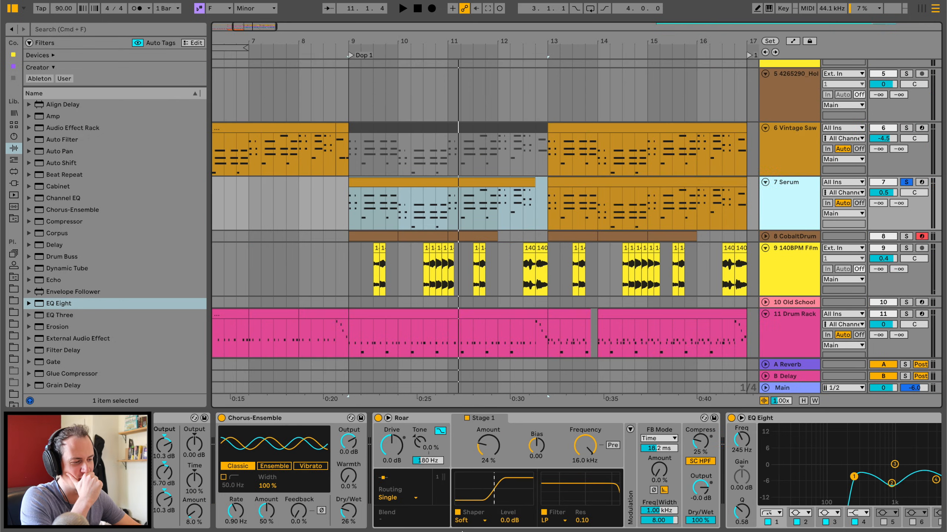
# Insert a Grain Delay before Serum's EQ Eight with pitch 12, an unsynced 1 ms delay and frequency about 4 Hz, then unsolo the track.
pyautogui.hscroll(5, 512, 446)
pyautogui.scroll(-3, 55, 275)
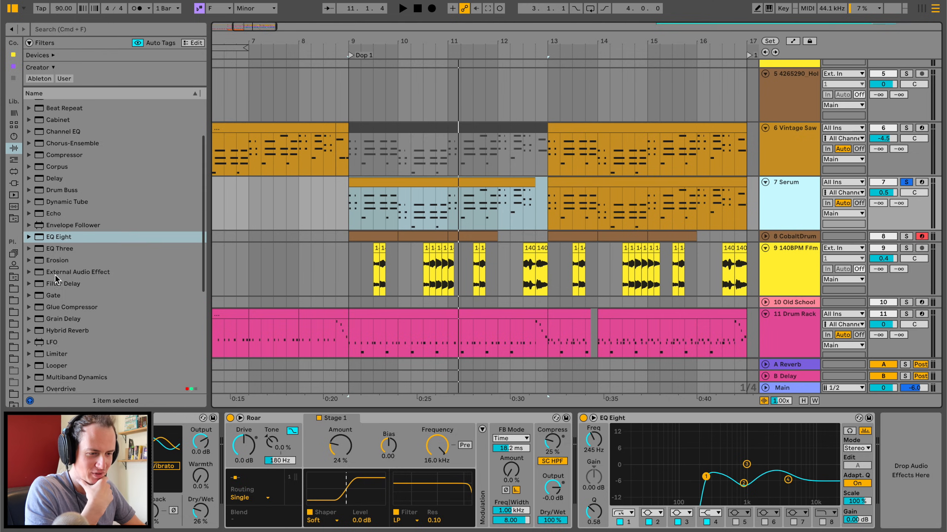
pyautogui.moveTo(30, 293); pyautogui.dragTo(665, 471)
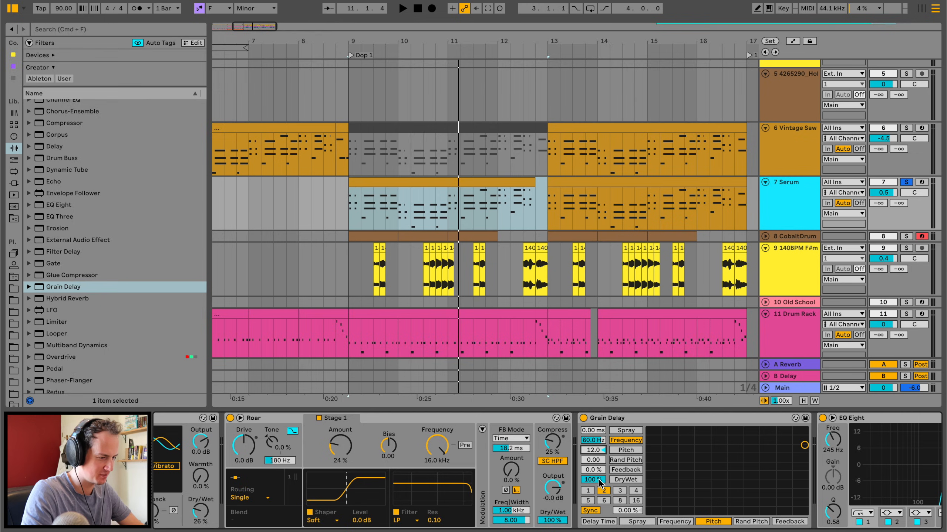
pyautogui.press('space')
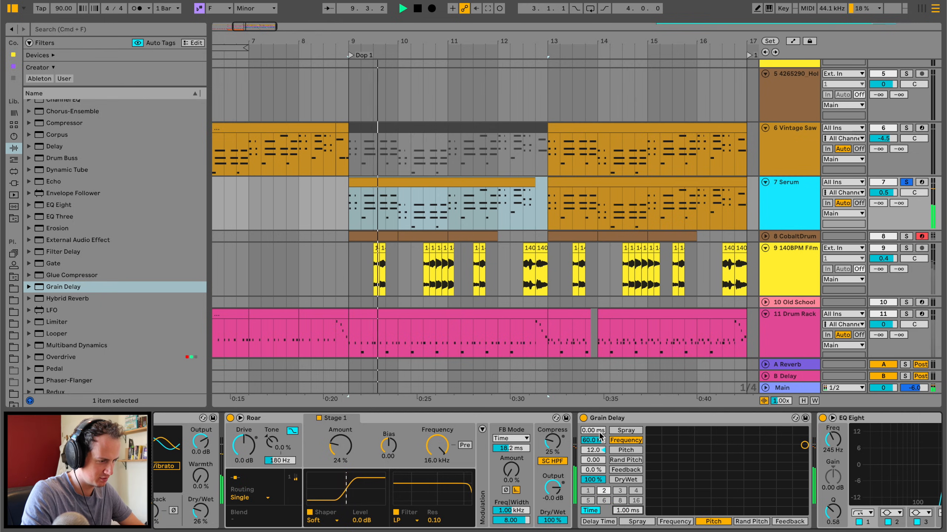
pyautogui.moveTo(593, 441); pyautogui.dragTo(600, 442)
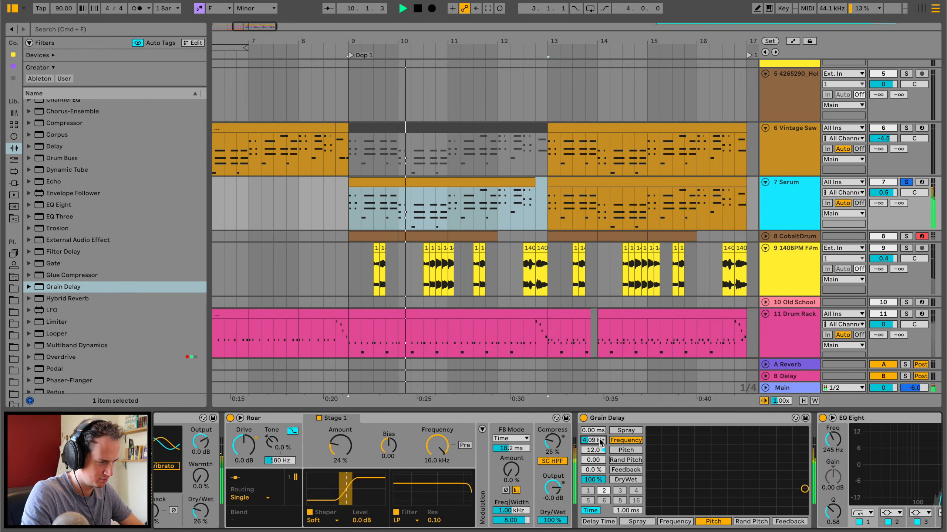
pyautogui.click(906, 182)
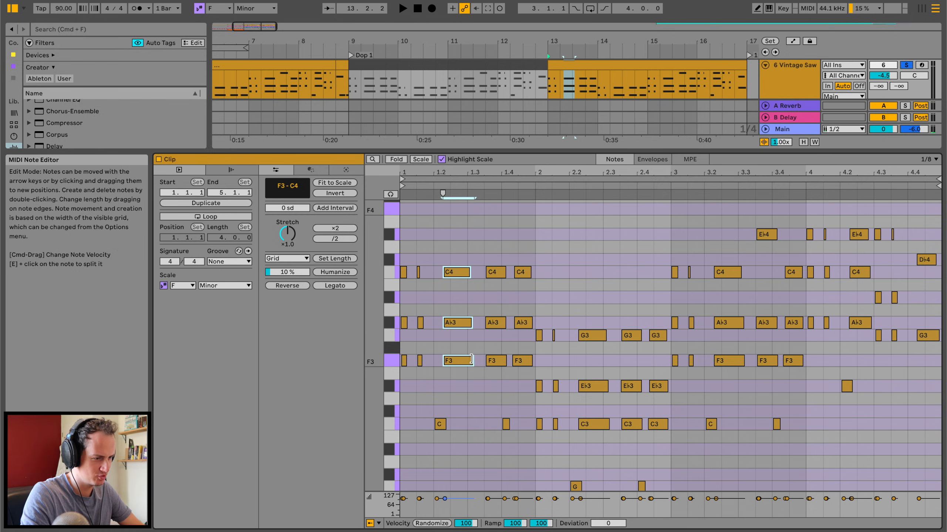
# Shorten the longer chord notes in the first two bars of the Vintage Saw clip starting at bar 13.
pyautogui.moveTo(460, 359); pyautogui.dragTo(458, 359)
pyautogui.moveTo(510, 387); pyautogui.dragTo(520, 359)
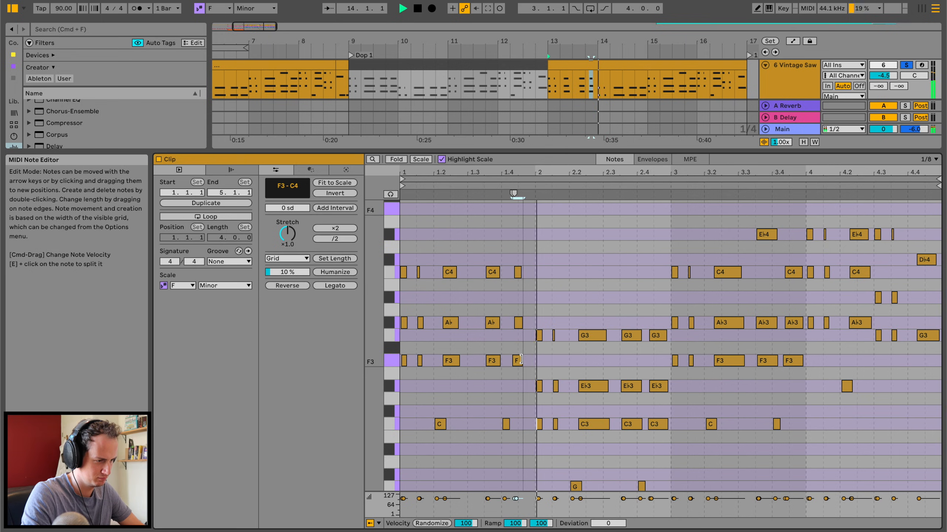
pyautogui.moveTo(460, 250); pyautogui.dragTo(493, 273)
pyautogui.moveTo(615, 328); pyautogui.dragTo(590, 423)
pyautogui.press('space')
pyautogui.moveTo(628, 309); pyautogui.dragTo(658, 430)
# Shorten the longer chord notes in the third and fourth bars of the Vintage Saw clip.
pyautogui.moveTo(744, 381); pyautogui.dragTo(726, 273)
pyautogui.press('space')
pyautogui.moveTo(758, 218); pyautogui.dragTo(790, 360)
pyautogui.moveTo(864, 359); pyautogui.dragTo(868, 229)
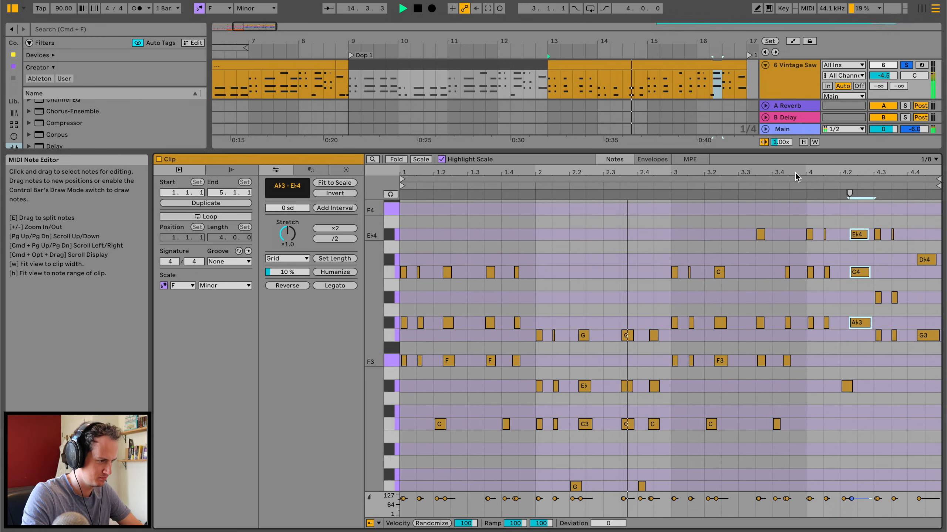
pyautogui.moveTo(837, 150); pyautogui.dragTo(838, 367)
pyautogui.press('space')
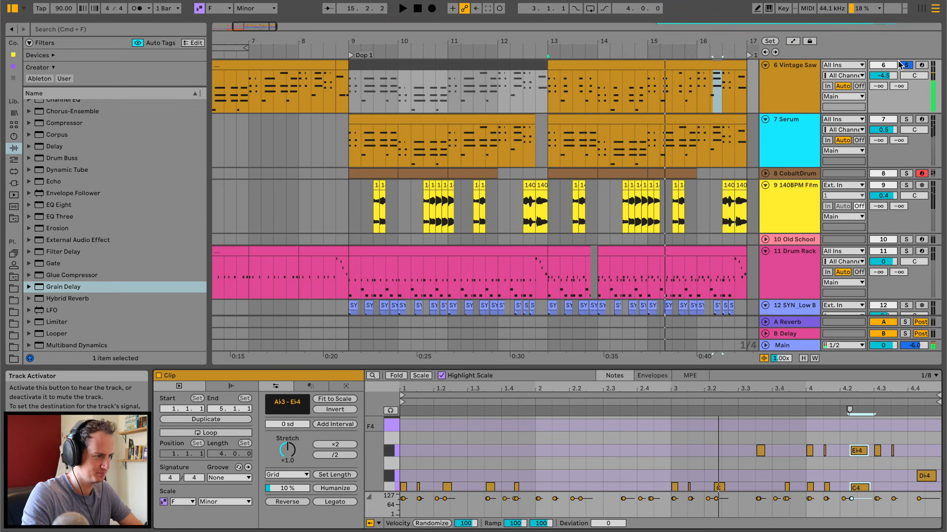
# Play into the drop from 7.3, select the vocal chop at 9.3 and open the Antidote sample folder.
pyautogui.click(274, 106)
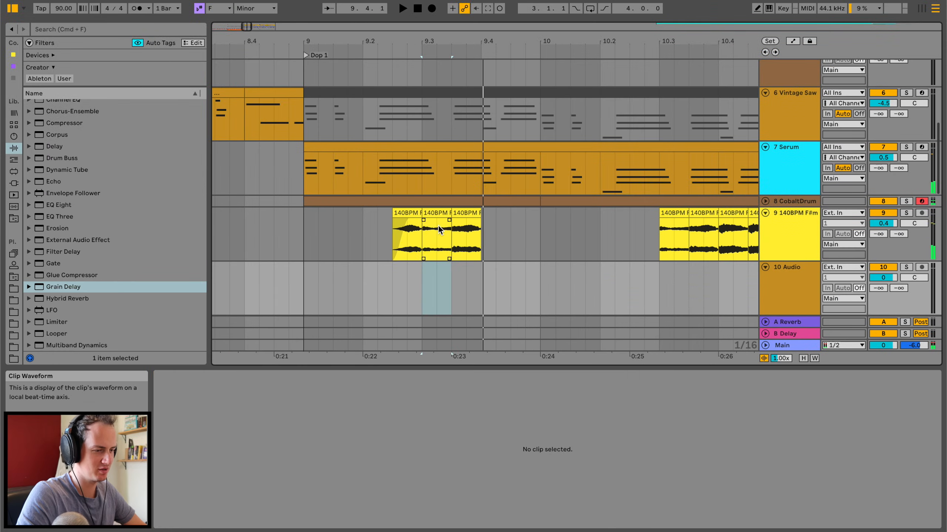
pyautogui.click(438, 215)
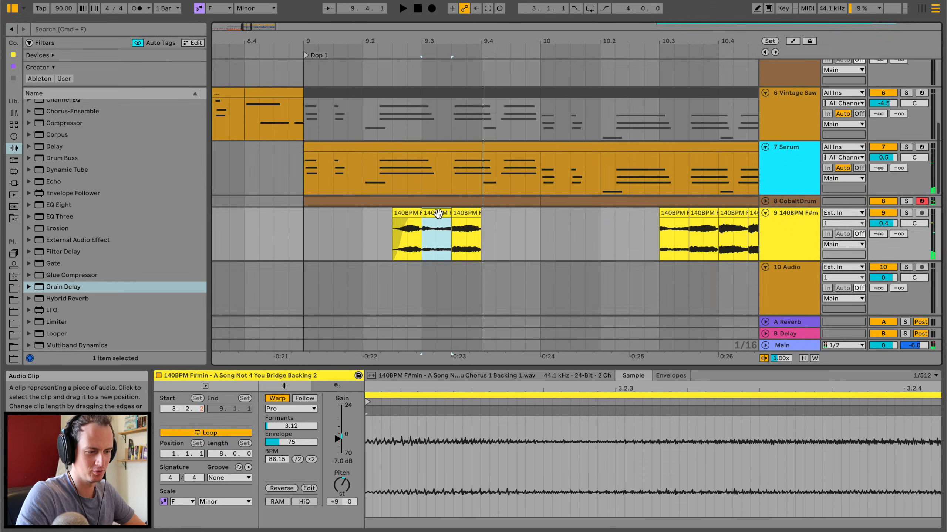
pyautogui.moveTo(375, 367); pyautogui.dragTo(363, 433)
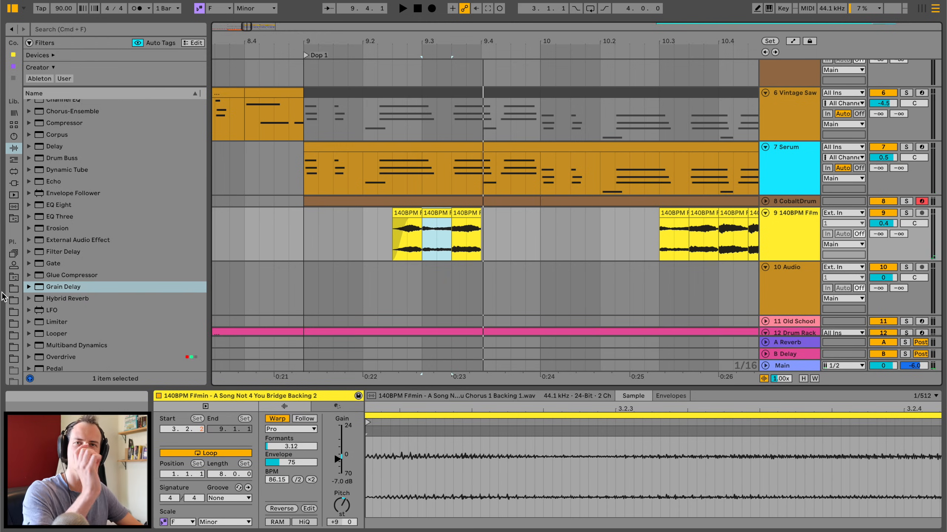
pyautogui.click(13, 289)
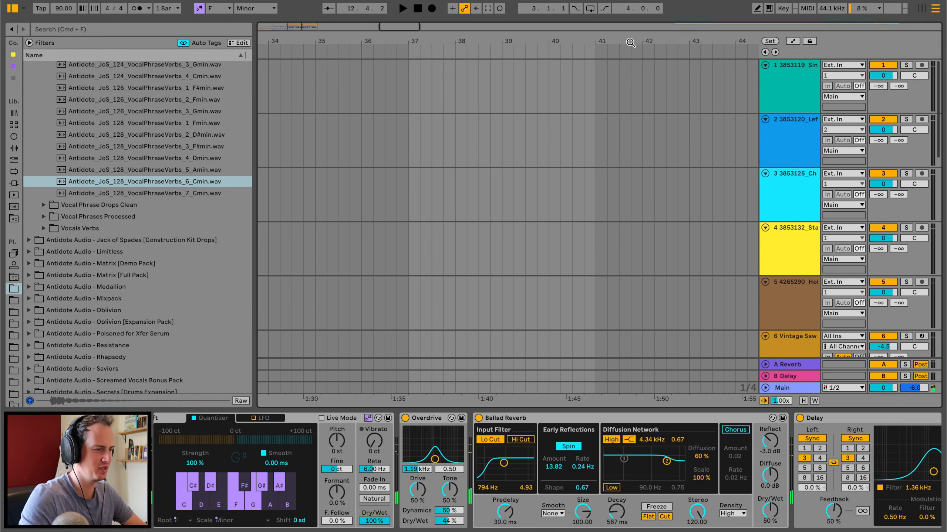
# Audition the Sintra and Left Alone reference tracks in solo from around bars 122 to 125.
pyautogui.click(693, 56)
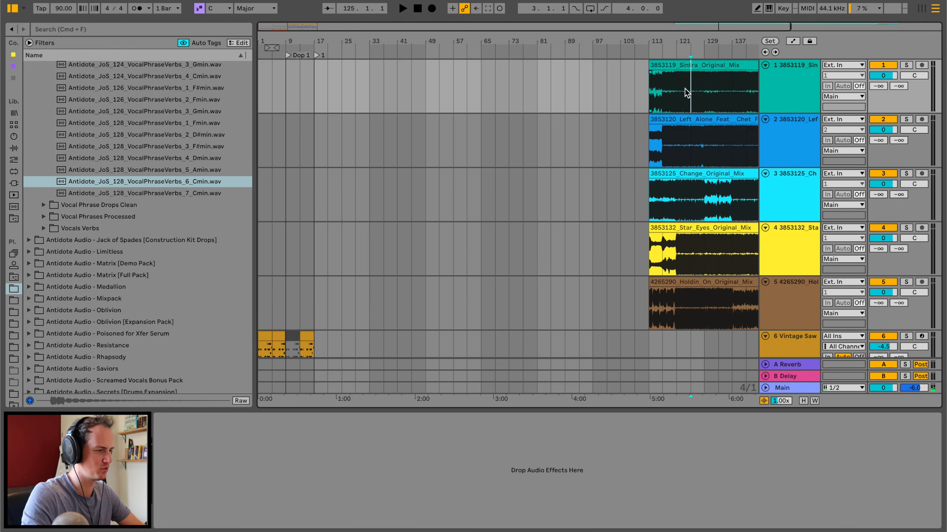
pyautogui.click(908, 66)
pyautogui.hscroll(5, 708, 130)
pyautogui.moveTo(592, 37); pyautogui.dragTo(591, 89)
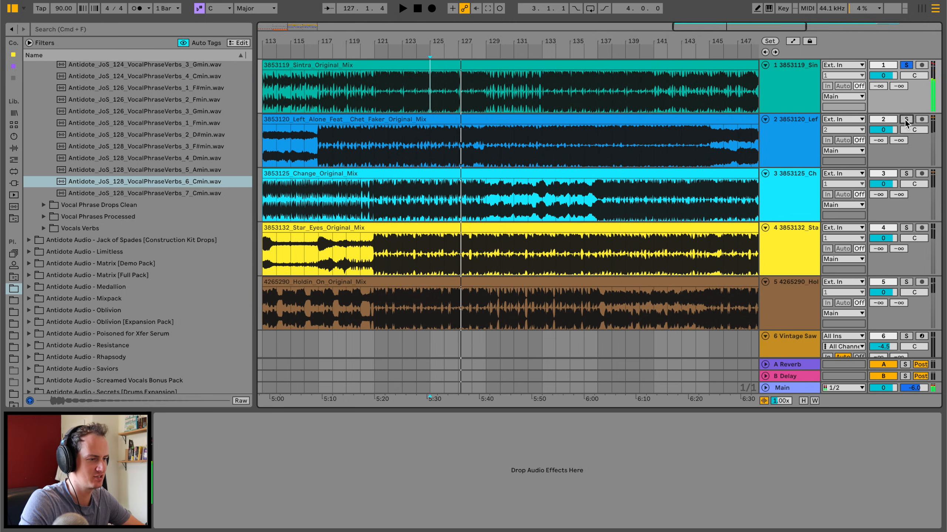
pyautogui.click(906, 119)
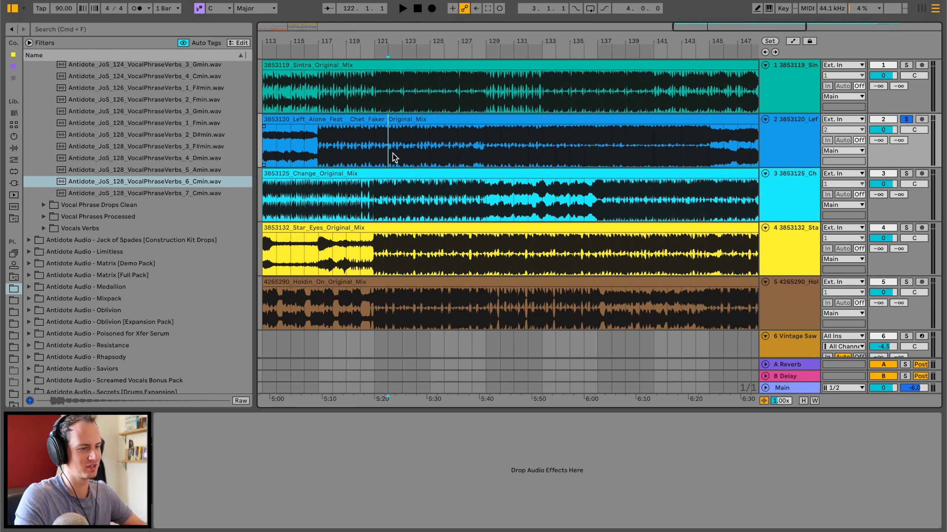
pyautogui.press('space')
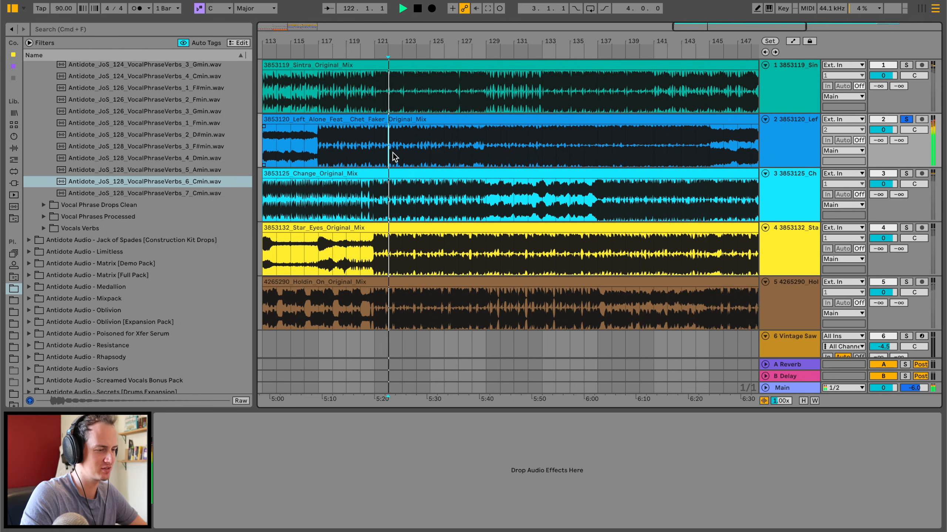
# Audition the Change, Star Eyes and Holdin On reference tracks in solo from bar 122.
pyautogui.click(906, 174)
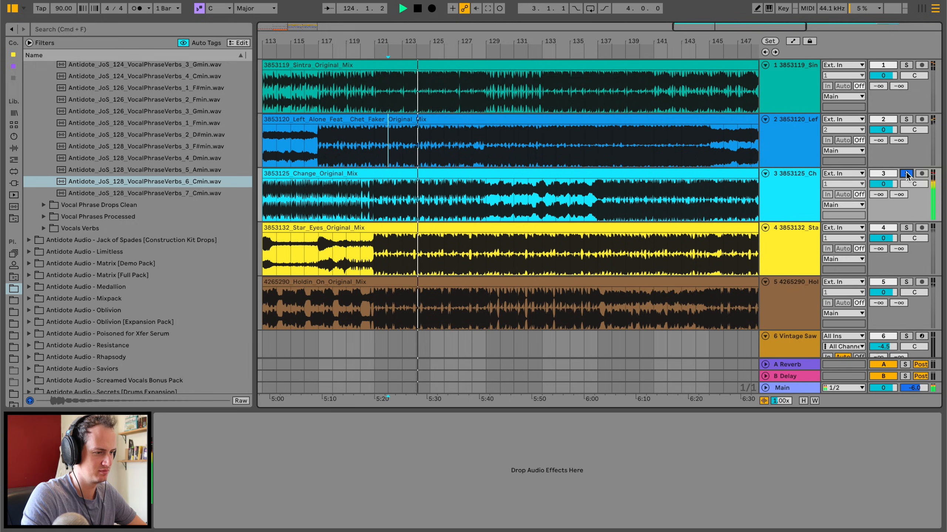
pyautogui.click(906, 228)
pyautogui.press('space')
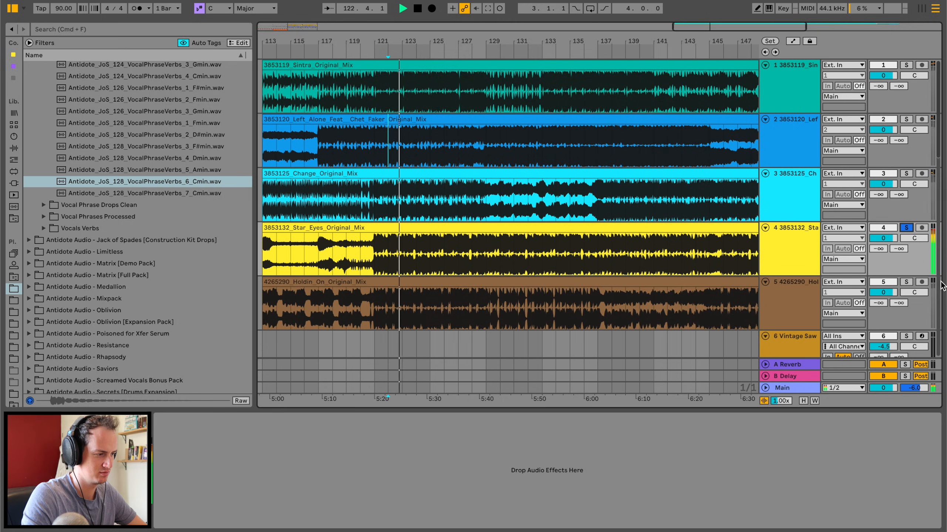
pyautogui.click(906, 282)
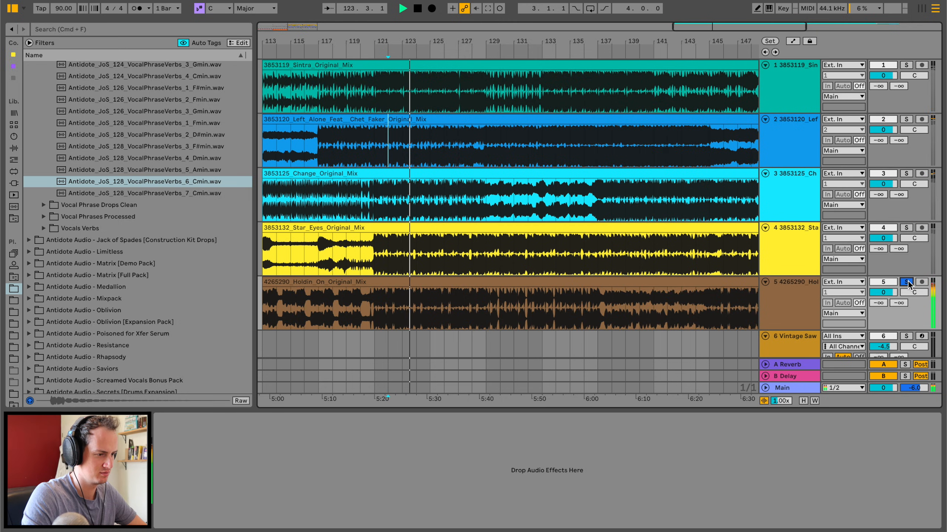
# Return to the drop, solo the Serum track and play it from bar 9.
pyautogui.hscroll(-20, 547, 280)
pyautogui.press('space')
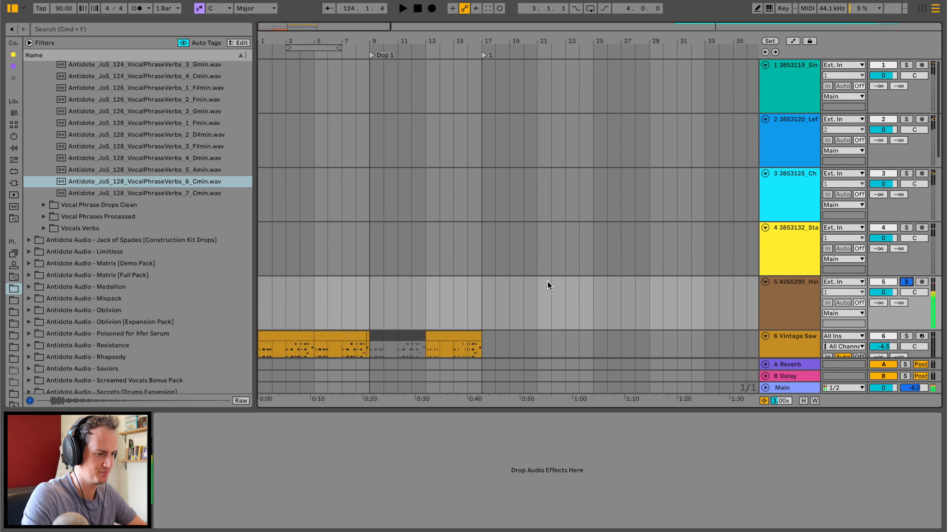
pyautogui.scroll(-10, 563, 281)
pyautogui.scroll(2, 564, 283)
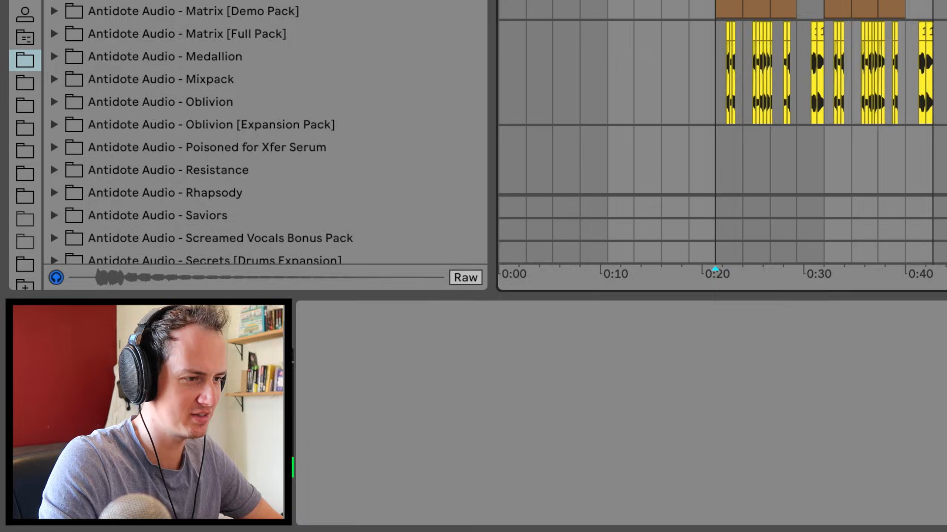
pyautogui.click(906, 153)
pyautogui.click(906, 208)
pyautogui.press('space')
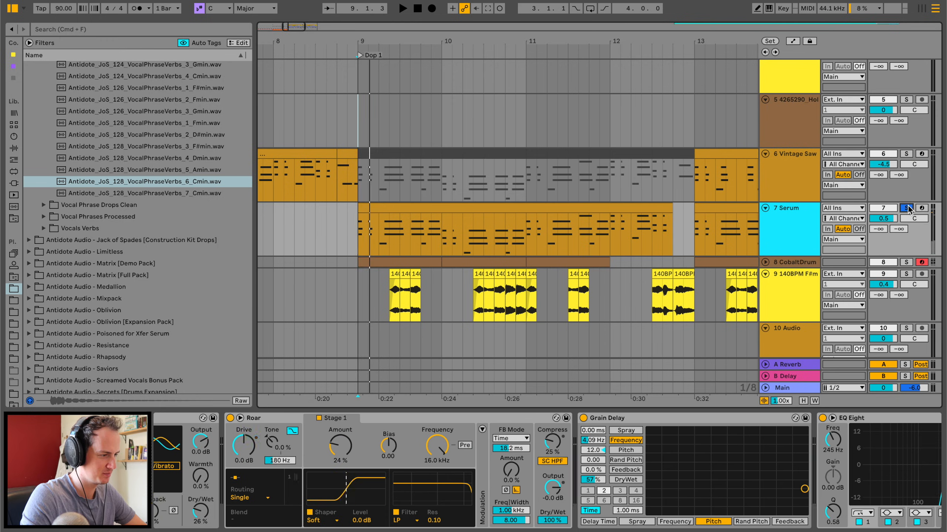
# Stop playback, search the browser for "comp" and add the Compressor to the Serum track.
pyautogui.press('space')
pyautogui.click(80, 30)
pyautogui.write('comp')
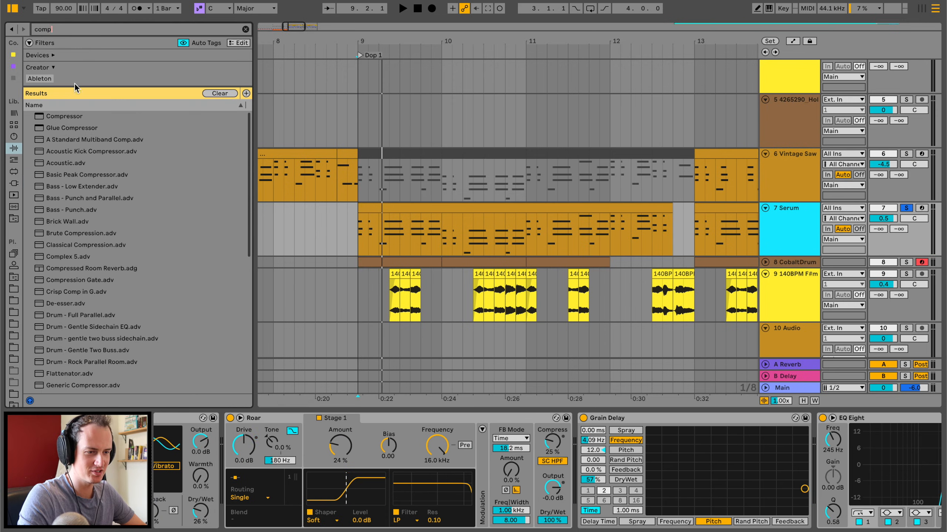
pyautogui.moveTo(53, 121); pyautogui.dragTo(413, 233)
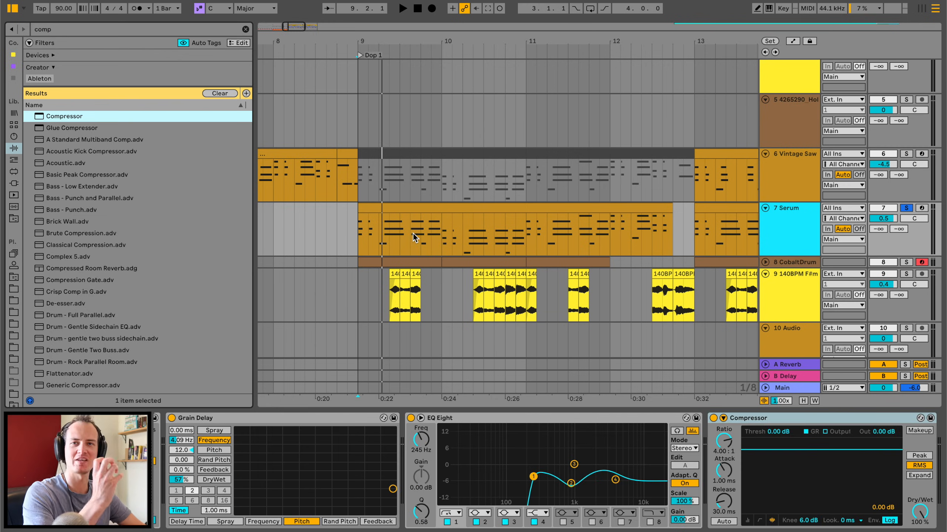
# Sidechain Serum's Compressor to the 12-Drum Rack track, using the Antidote Kick Clean 09 Post FX signal.
pyautogui.click(722, 418)
pyautogui.click(732, 449)
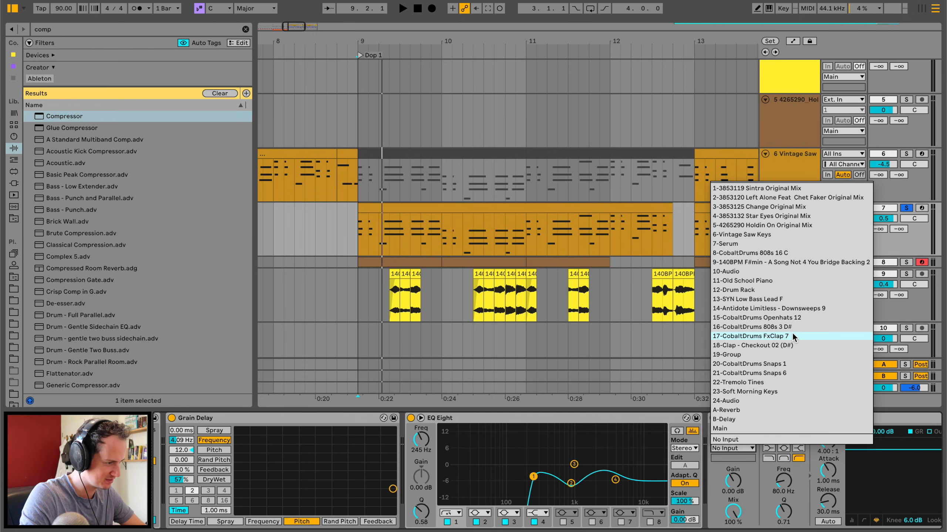
pyautogui.click(765, 289)
pyautogui.click(732, 457)
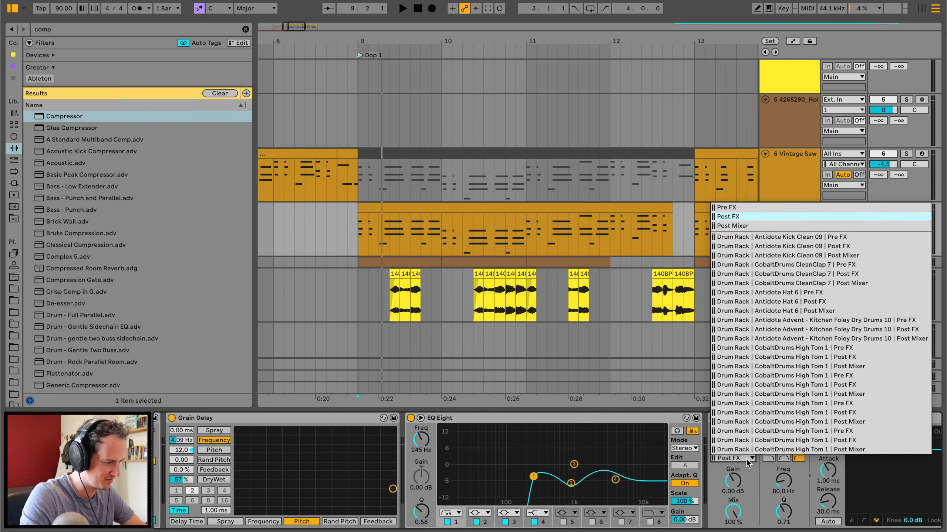
pyautogui.click(841, 246)
# Set the Compressor's threshold to -29.6 dB while auditioning the soloed Serum chords.
pyautogui.moveTo(880, 435); pyautogui.dragTo(880, 470)
pyautogui.press('space')
pyautogui.moveTo(715, 433); pyautogui.dragTo(715, 441)
pyautogui.press('space')
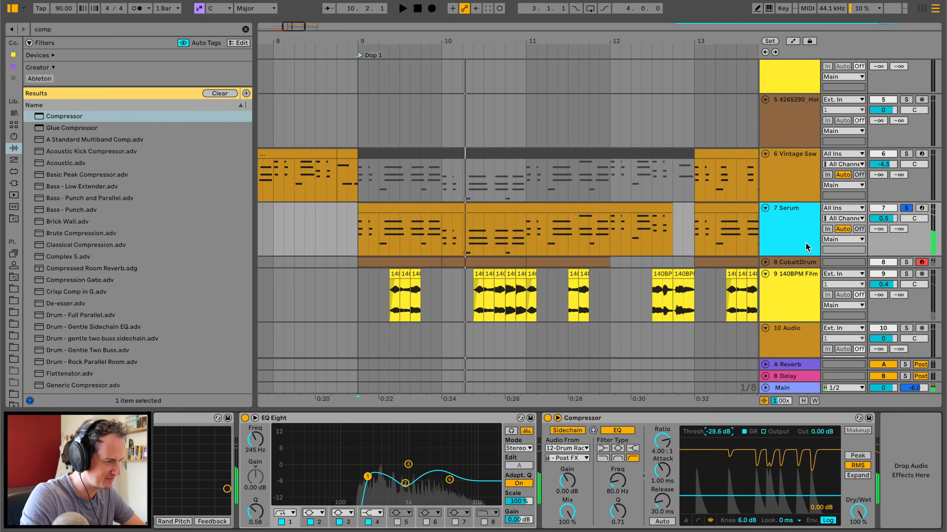
# Unsolo Serum, play the drop from bar 9 and set the Compressor's attack to 0.32 ms.
pyautogui.click(905, 209)
pyautogui.click(355, 234)
pyautogui.press('space')
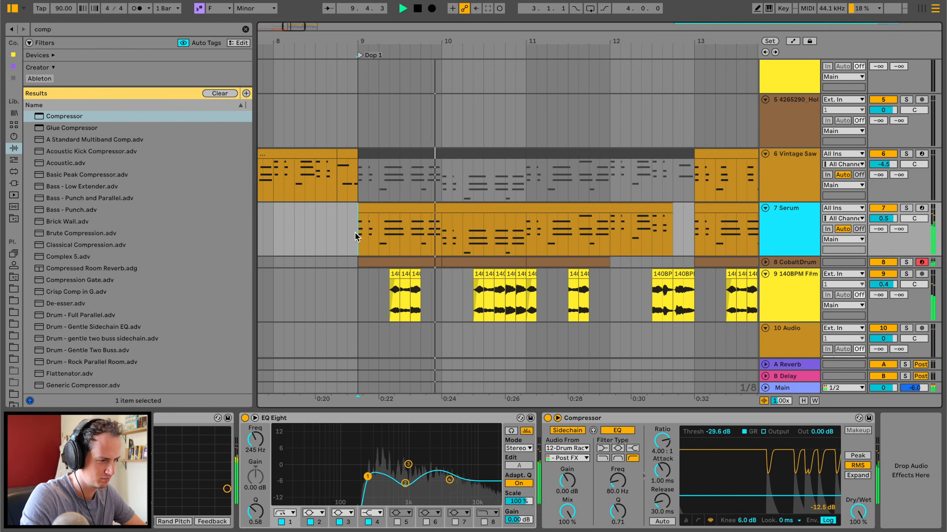
pyautogui.moveTo(663, 470); pyautogui.dragTo(663, 483)
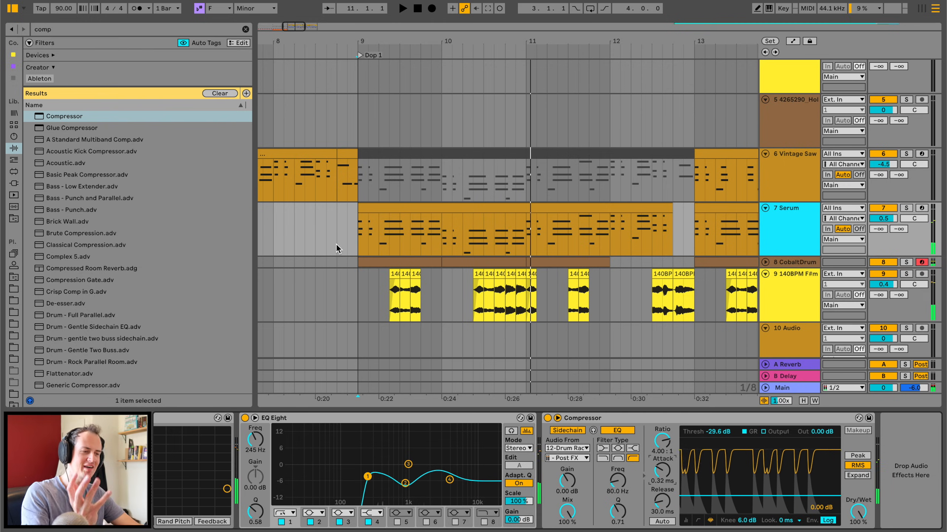
# Play the Drum Rack's four-bar section from bar 9 and open its clip in the note editor.
pyautogui.scroll(-5, 336, 244)
pyautogui.scroll(-2, 337, 246)
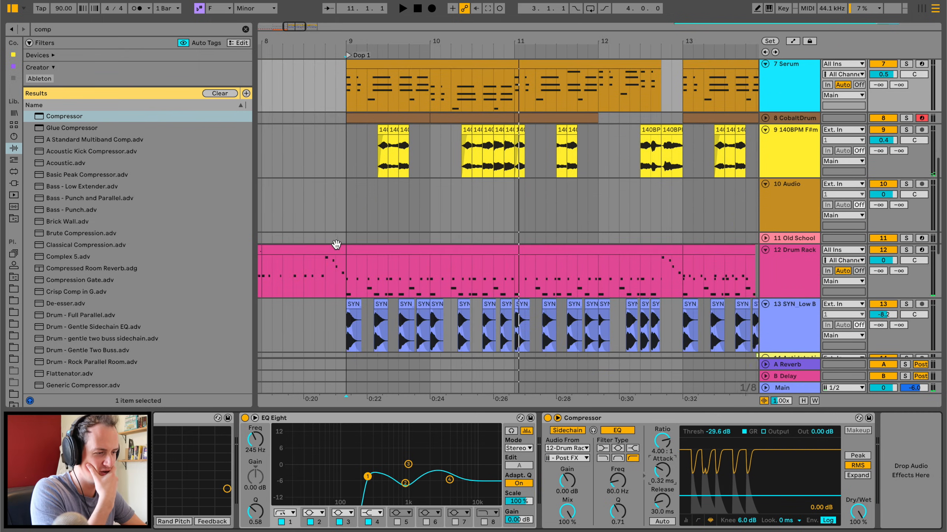
pyautogui.click(346, 267)
pyautogui.press('space')
pyautogui.click(383, 243)
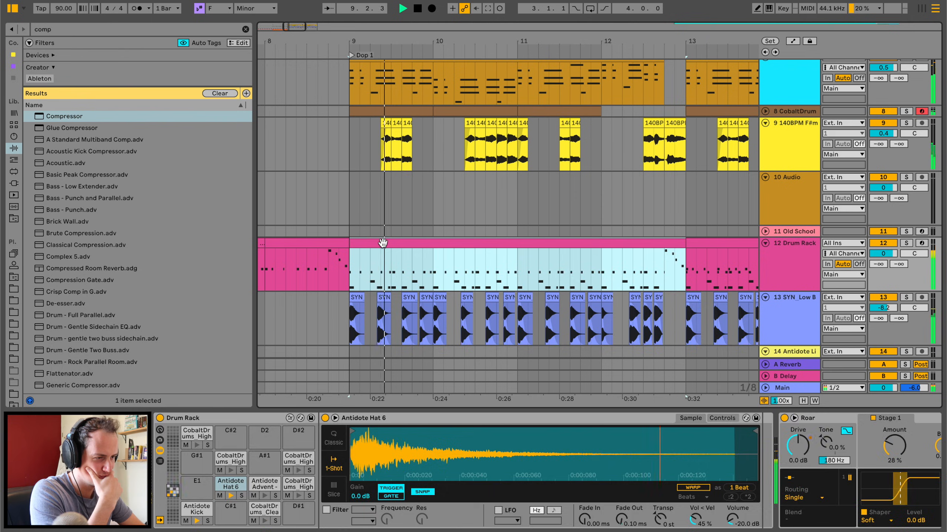
pyautogui.doubleClick(383, 242)
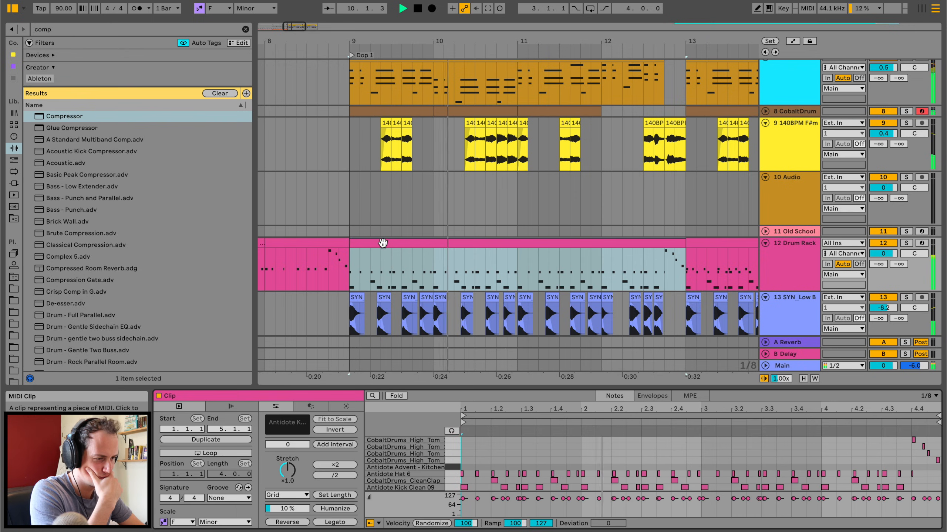
# Show the Drum Rack's devices, select the Antidote Kick pad and stop playback.
pyautogui.scroll(-3, 382, 243)
pyautogui.doubleClick(794, 211)
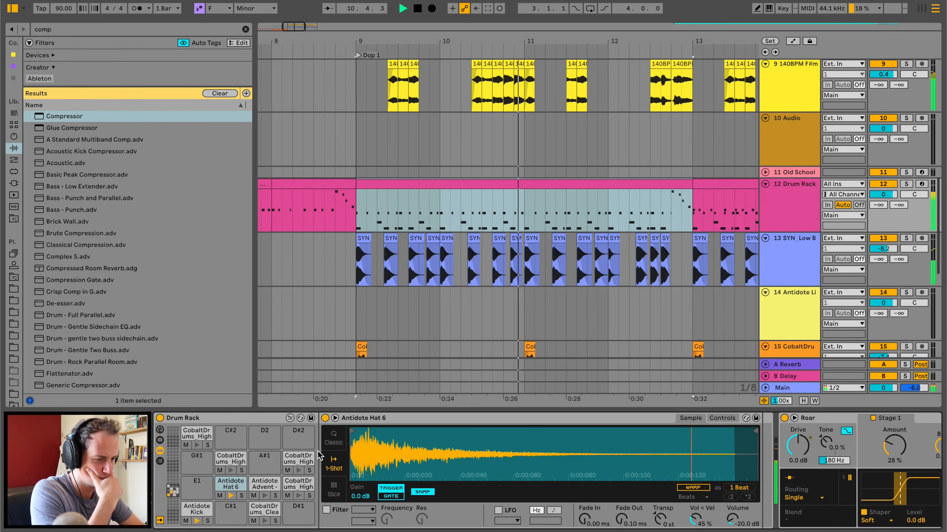
pyautogui.click(196, 510)
pyautogui.press('space')
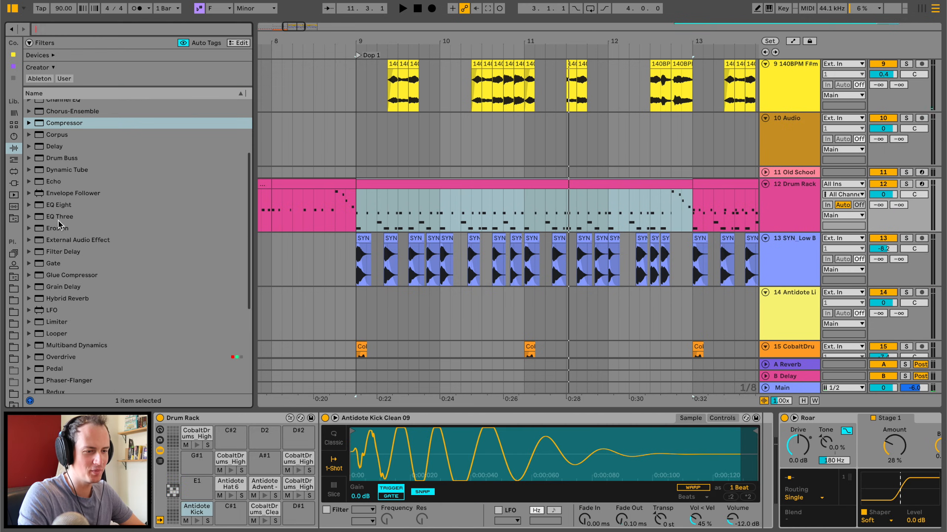
# Search for "kick" and load Antidote Limitless - Wide Kicks 2.wav onto the empty pad beside the Antidote Kick.
pyautogui.scroll(-5, 77, 274)
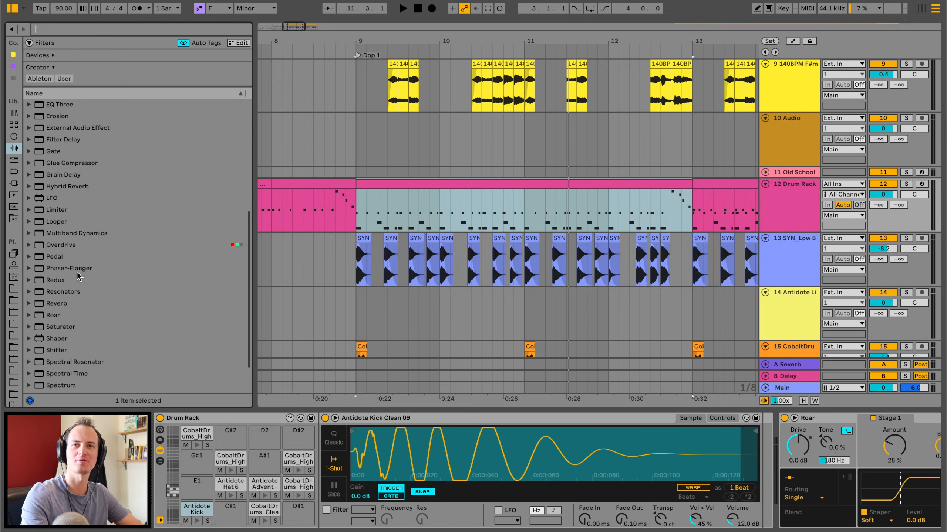
pyautogui.write('kick')
pyautogui.moveTo(79, 272); pyautogui.dragTo(227, 512)
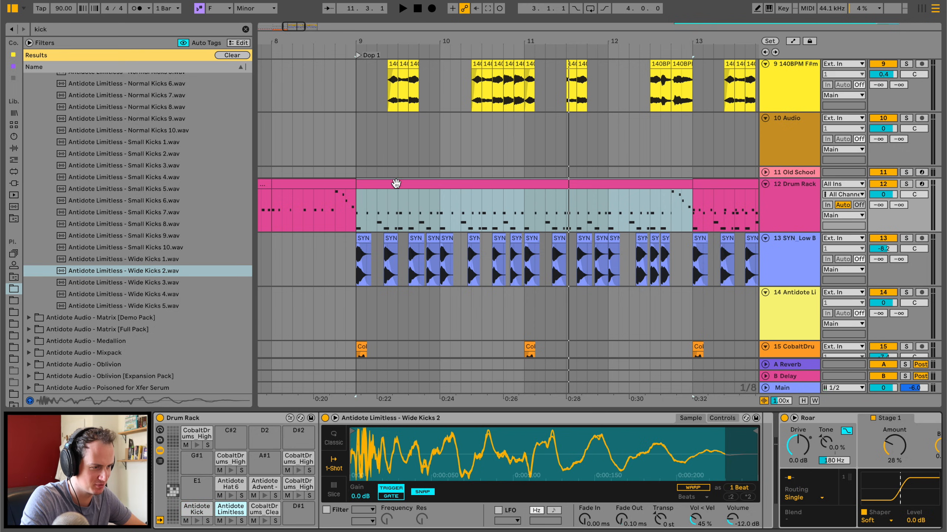
# Copy all Antidote Kick Clean 09 notes onto the Wide Kicks 2 row in the drum clip and play it.
pyautogui.doubleClick(395, 183)
pyautogui.moveTo(512, 386); pyautogui.dragTo(512, 131)
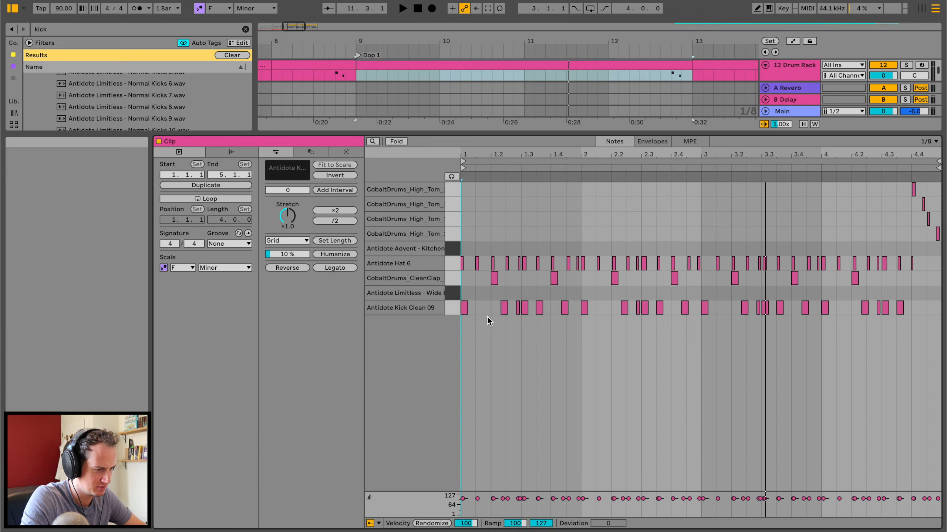
pyautogui.moveTo(466, 341); pyautogui.dragTo(927, 310)
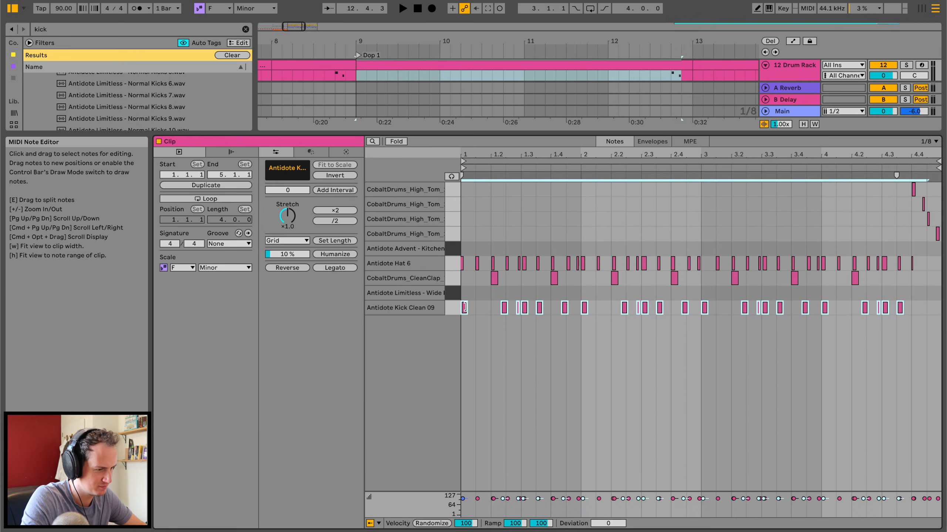
pyautogui.moveTo(465, 310); pyautogui.dragTo(464, 295)
pyautogui.press('space')
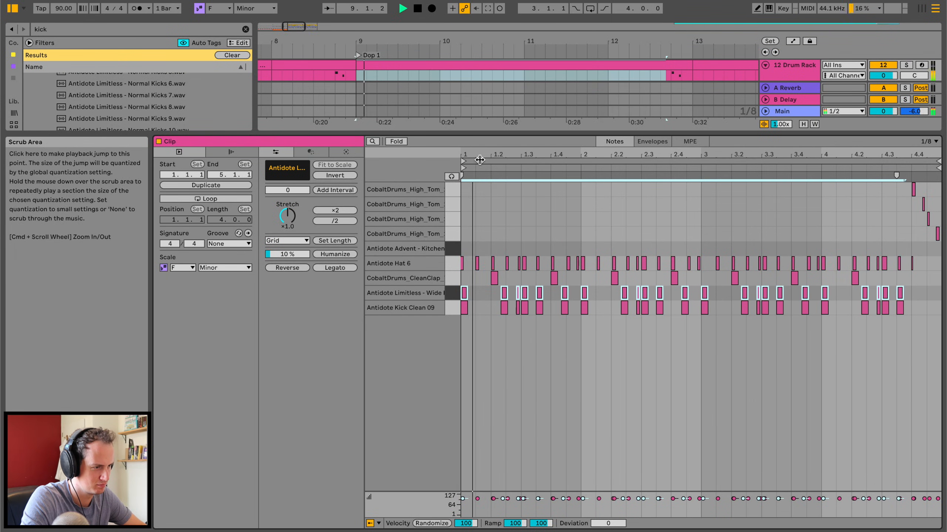
# Return to the Drum Rack's devices and set the Wide Kicks 2 sample's volume to -21.1 dB during playback.
pyautogui.moveTo(490, 155); pyautogui.dragTo(484, 332)
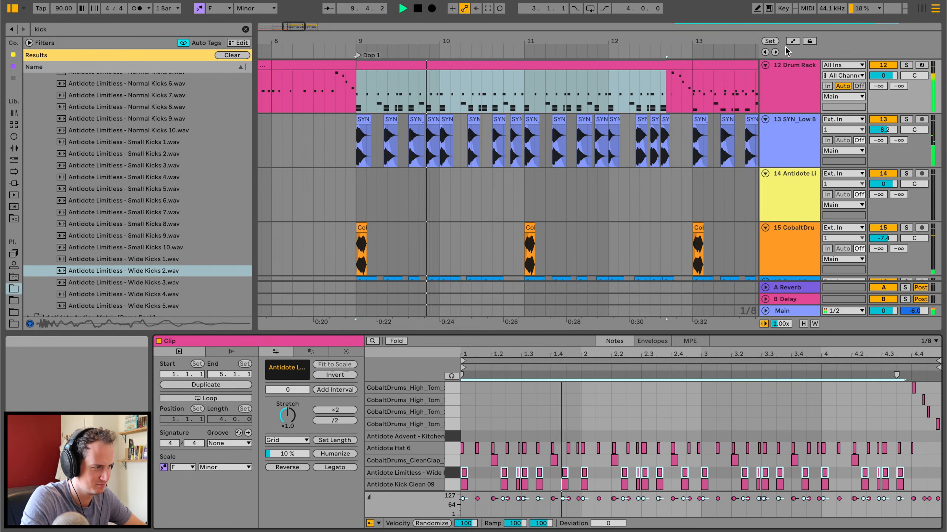
pyautogui.doubleClick(786, 80)
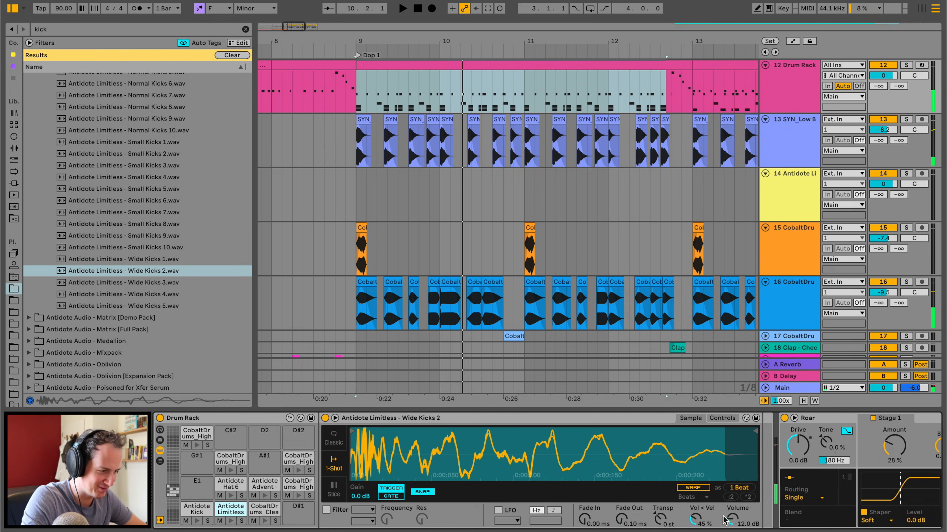
pyautogui.press('space')
pyautogui.moveTo(731, 519); pyautogui.dragTo(732, 530)
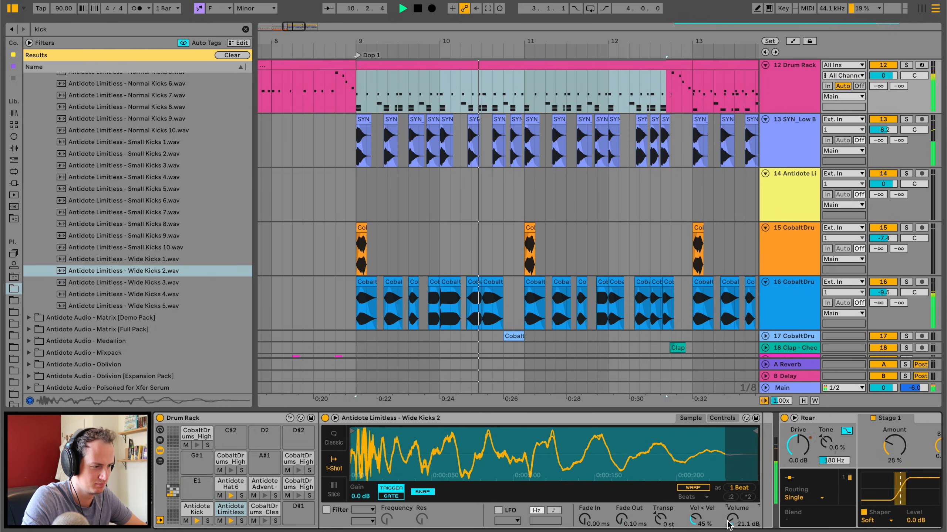
# Enable a high-pass filter on the Wide Kicks 2 sample and set its frequency to 13.7 kHz.
pyautogui.click(340, 511)
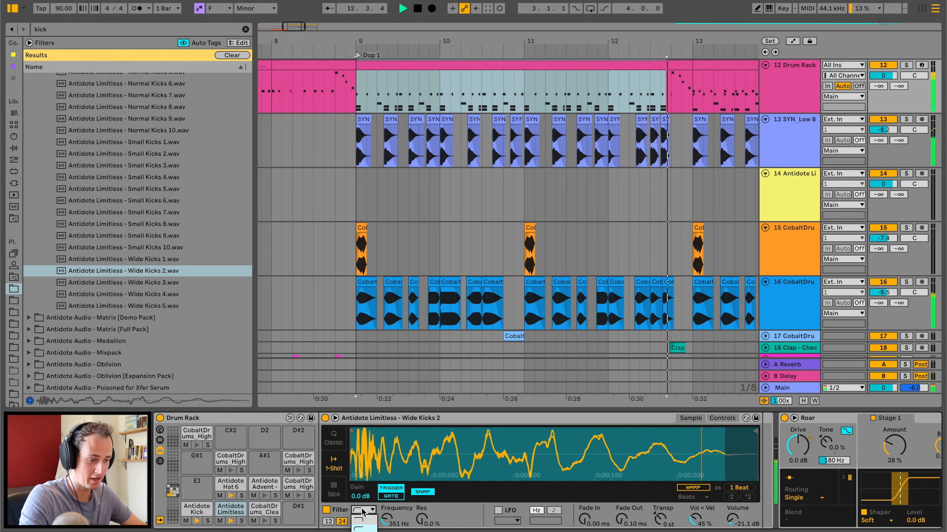
pyautogui.press('space')
pyautogui.moveTo(386, 520); pyautogui.dragTo(386, 517)
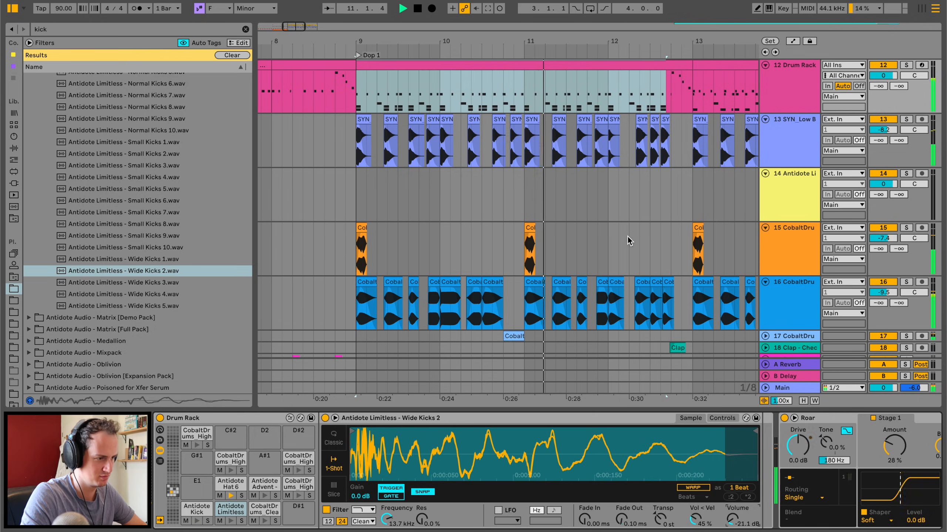
# Raise the Serum track's volume to 0.9 and select the track to show its effects.
pyautogui.scroll(6, 629, 241)
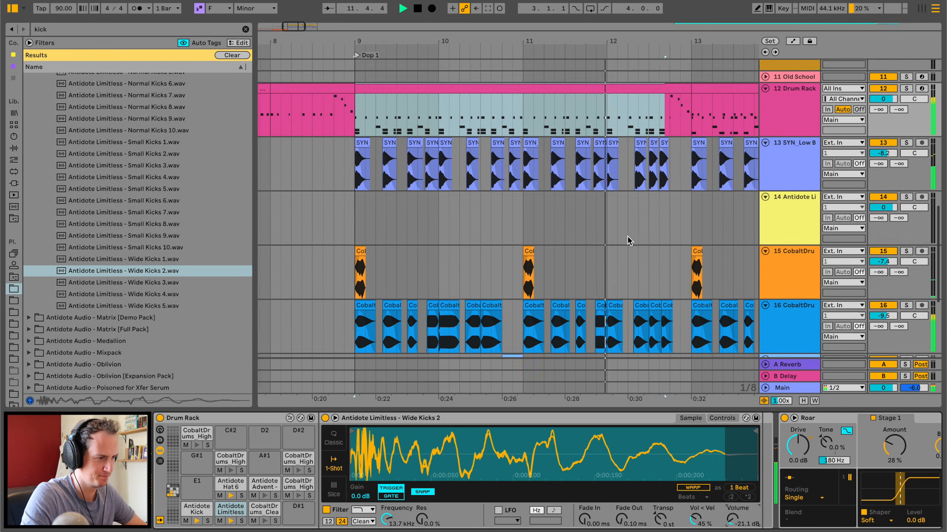
pyautogui.moveTo(875, 111); pyautogui.dragTo(874, 108)
pyautogui.click(773, 115)
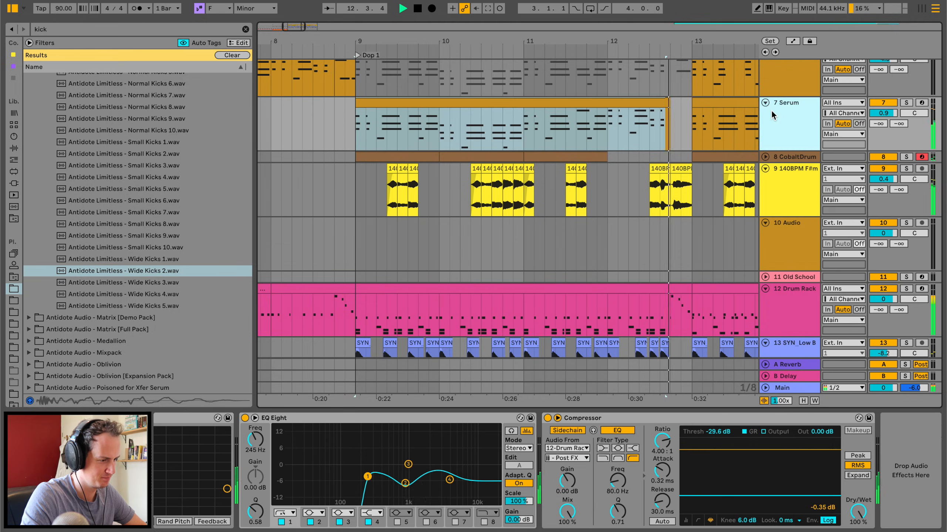
# Reshape Serum's EQ Eight curve, setting the highest band to -3.35 dB at 5.39 kHz.
pyautogui.hscroll(-5, 333, 480)
pyautogui.hscroll(-2, 333, 480)
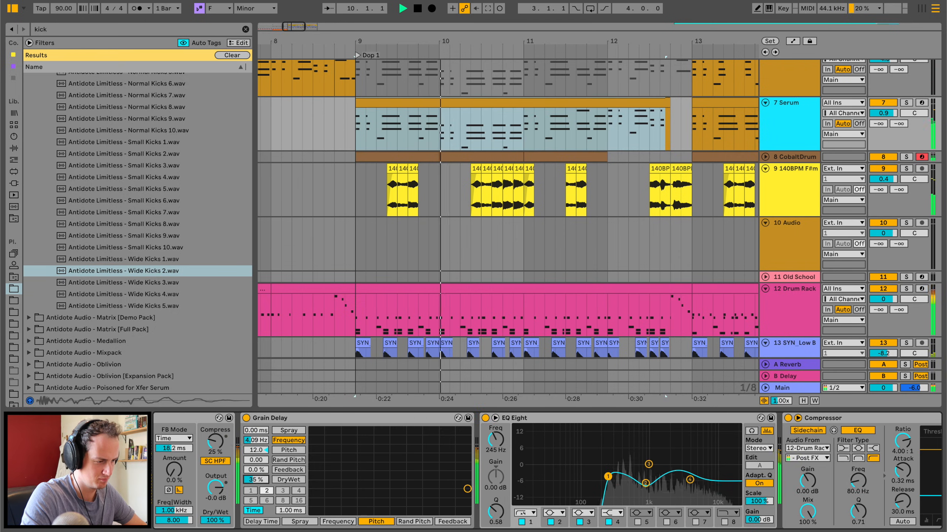
pyautogui.moveTo(645, 486); pyautogui.dragTo(697, 473)
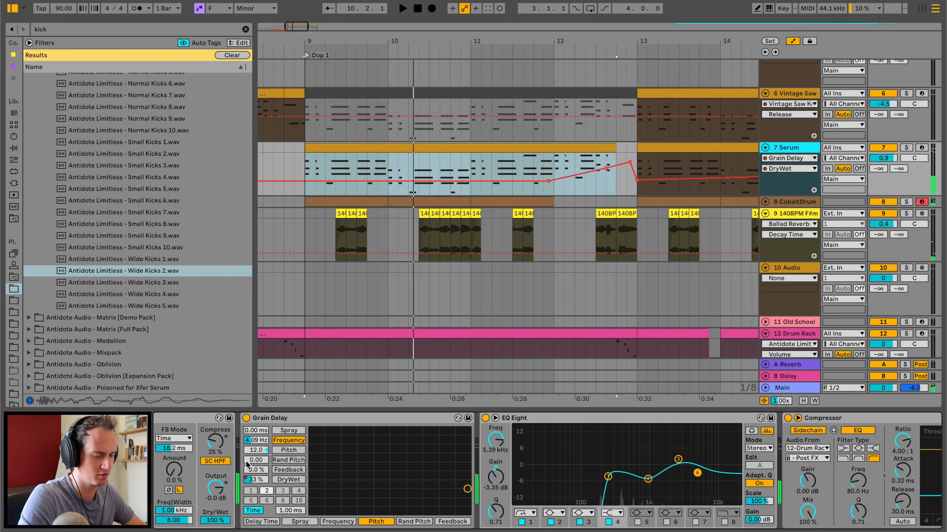
# Open the Serum synth, turn off LFO 1's BPM sync and set its rate to 8.8 Hz.
pyautogui.hscroll(-15, 263, 460)
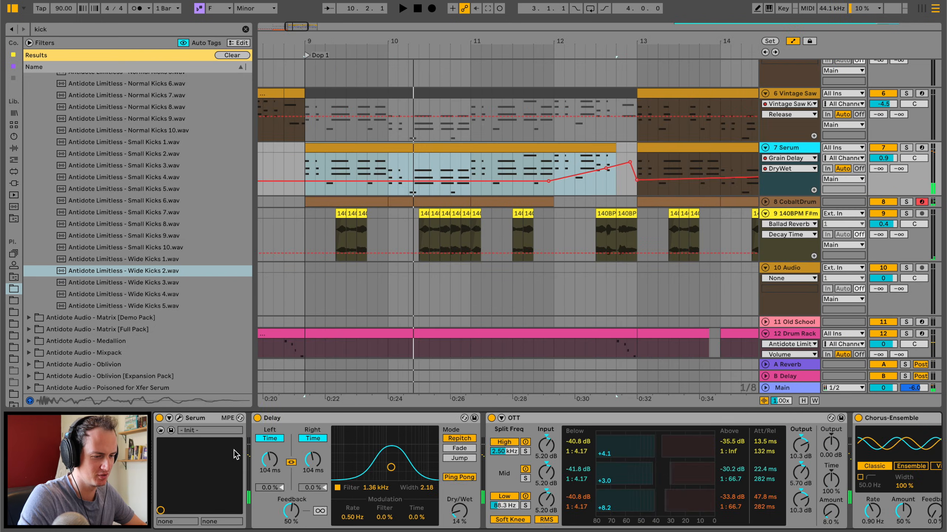
pyautogui.click(179, 418)
pyautogui.click(401, 393)
pyautogui.press('space')
pyautogui.moveTo(441, 410); pyautogui.dragTo(441, 397)
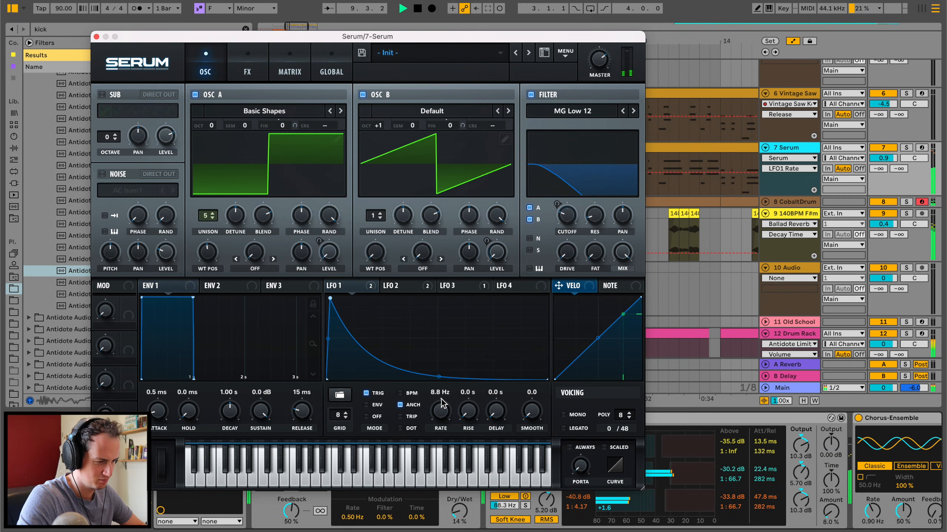
# Restart playback from bar 9 with LFO 1 in Env mode at 11.8 Hz, and solo the Serum track.
pyautogui.press('space')
pyautogui.press('space')
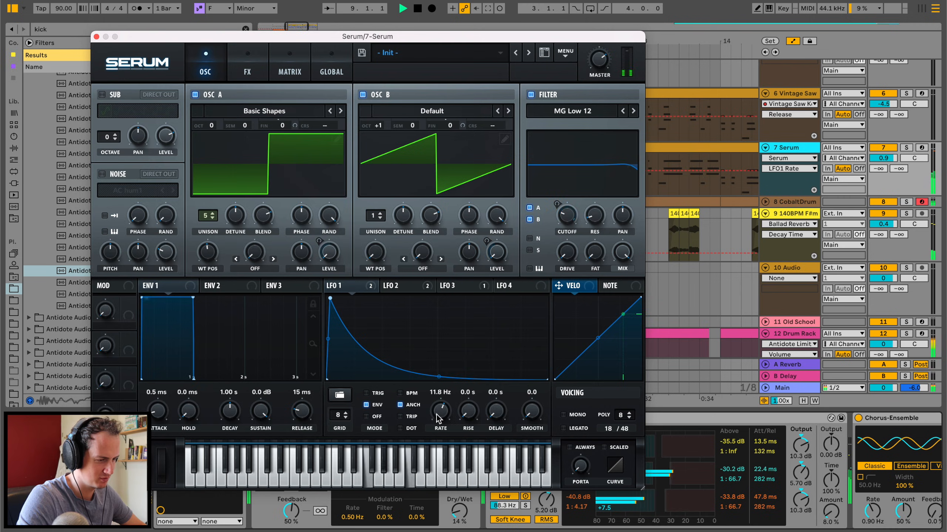
pyautogui.click(906, 148)
# Try a slower LFO 1 rate of 2.5 Hz and replay the soloed Serum chords.
pyautogui.moveTo(440, 409); pyautogui.dragTo(432, 432)
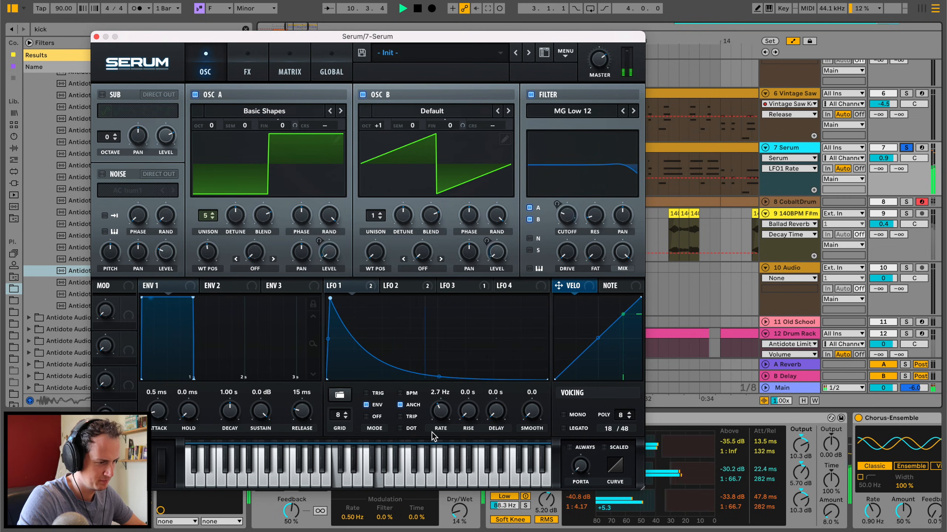
pyautogui.moveTo(432, 433); pyautogui.dragTo(432, 434)
pyautogui.press('space')
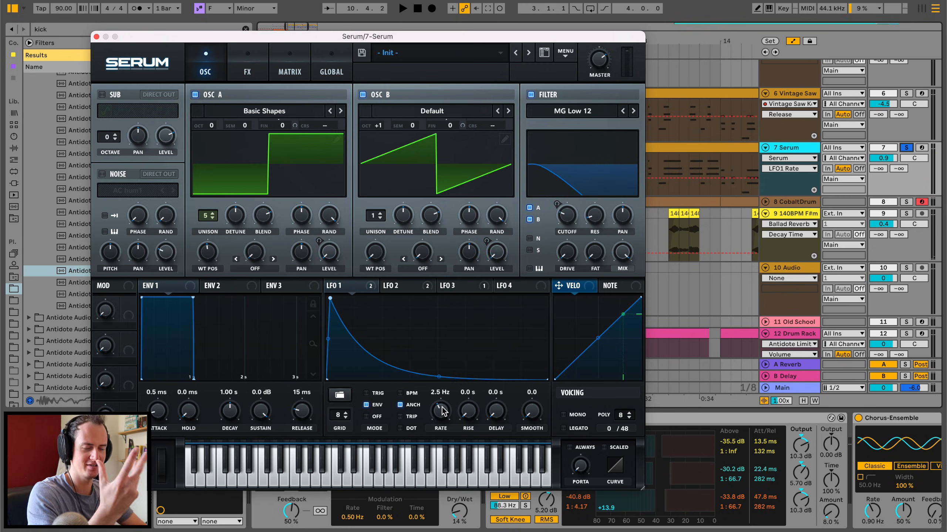
pyautogui.press('space')
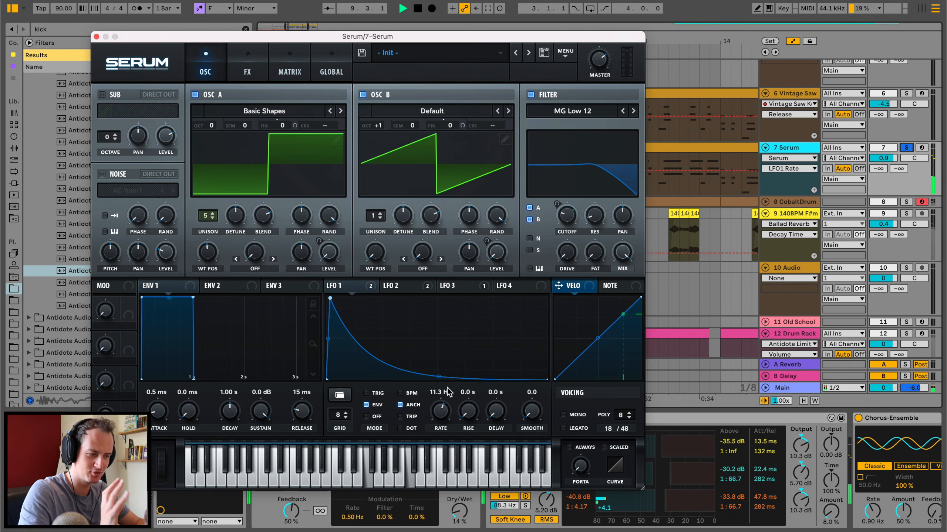
# Set LFO 1's rate to 2.2 Hz, close the synth window, unsolo the Serum track and play from just before bar 9.
pyautogui.moveTo(443, 411); pyautogui.dragTo(448, 392)
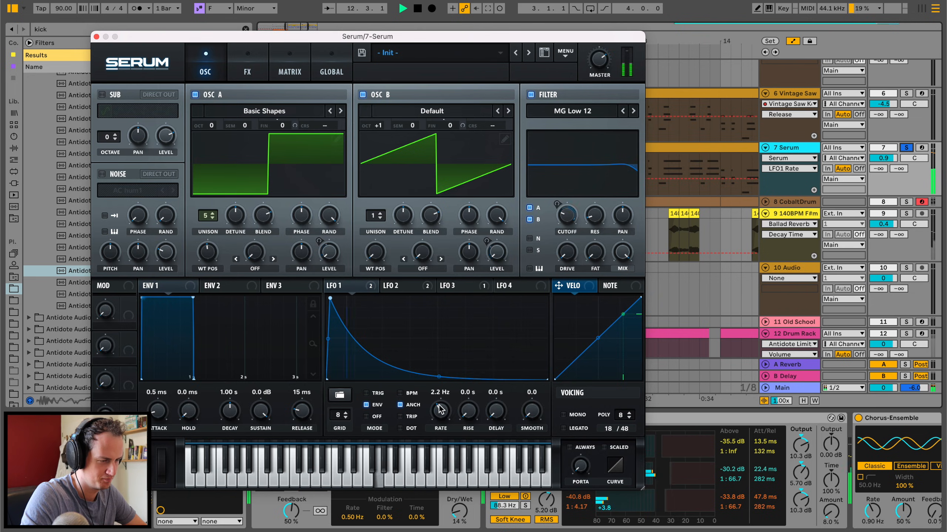
pyautogui.click(96, 36)
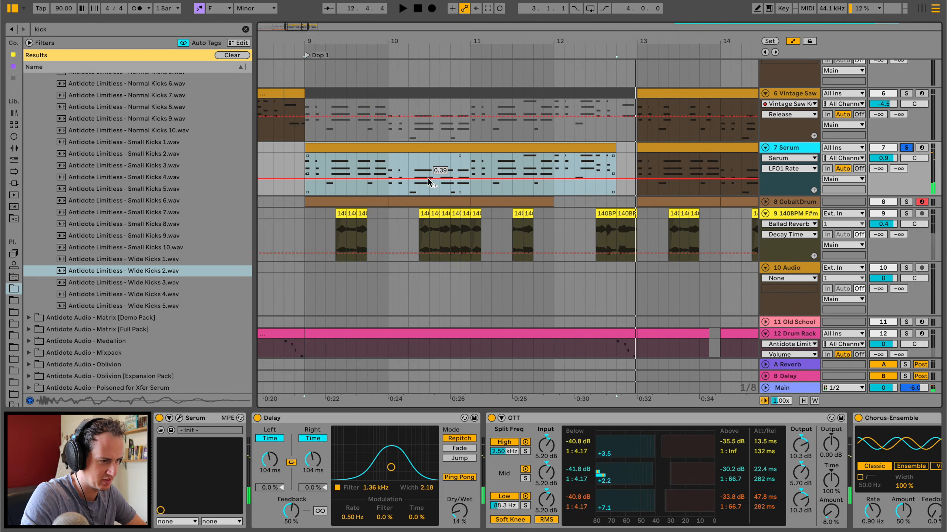
pyautogui.click(294, 161)
pyautogui.click(906, 148)
pyautogui.press('space')
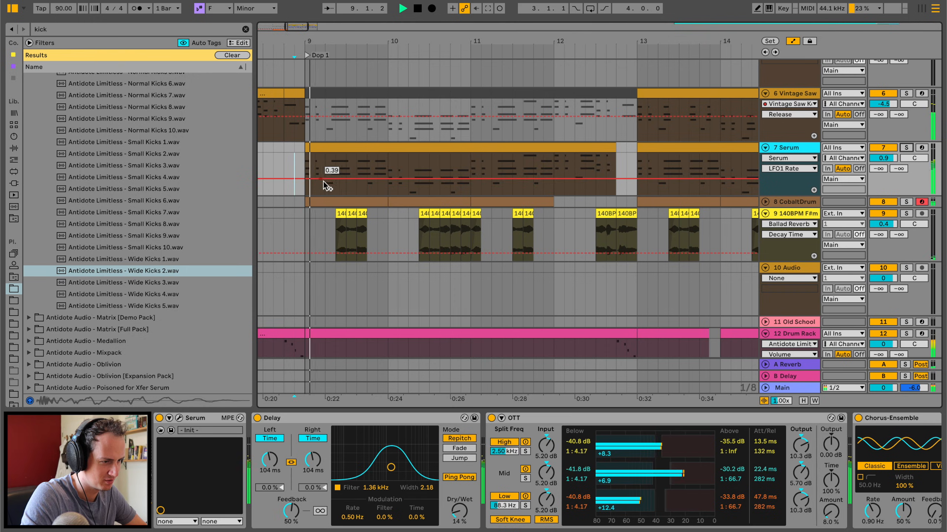
# Draw a dip in Serum's LFO1 Rate automation in the first half of bar 9, replaying the drop between edits.
pyautogui.click(335, 179)
pyautogui.press('space')
pyautogui.press('space')
pyautogui.click(387, 179)
pyautogui.moveTo(372, 179); pyautogui.dragTo(336, 188)
pyautogui.press('space')
pyautogui.press('space')
pyautogui.click(328, 179)
pyautogui.press('space')
pyautogui.press('space')
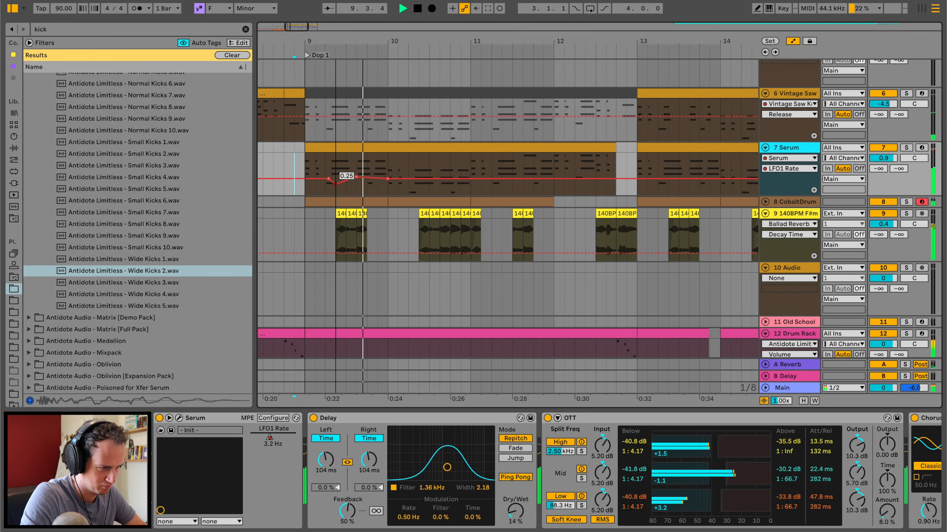
pyautogui.press('space')
pyautogui.press('space')
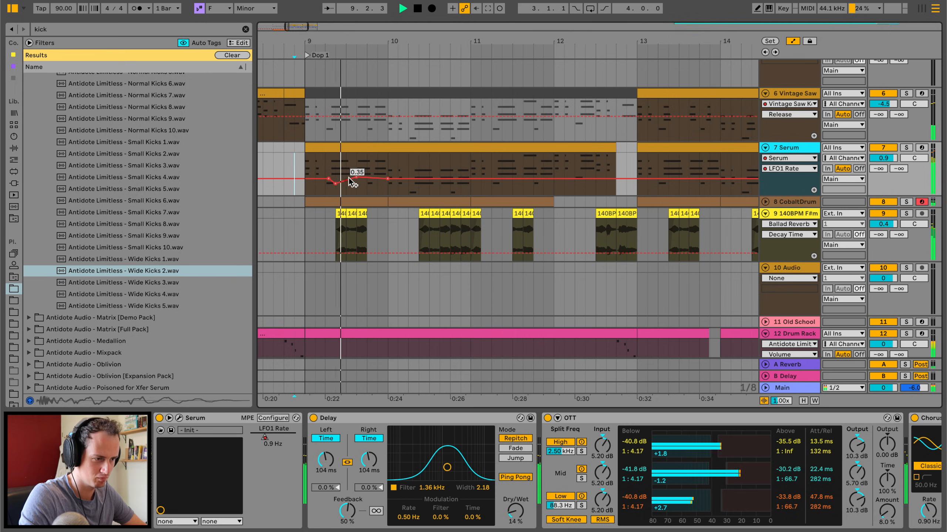
# Add a second dip to the LFO1 Rate automation in the last half of bar 9 and check it in playback.
pyautogui.moveTo(347, 179); pyautogui.dragTo(367, 185)
pyautogui.press('space')
pyautogui.press('space')
pyautogui.press('space')
pyautogui.click(367, 178)
pyautogui.press('space')
pyautogui.press('space')
# Duplicate bar 9's LFO1 Rate automation into bar 10, and pull the curve down near the end of bar 9.
pyautogui.moveTo(387, 179); pyautogui.dragTo(309, 170)
pyautogui.hotkey('ctrl', 'd')
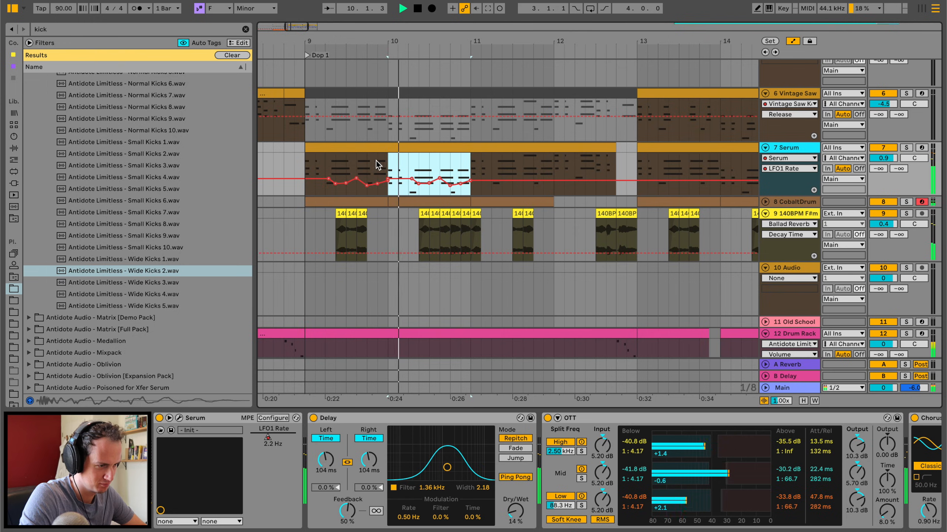
pyautogui.click(356, 164)
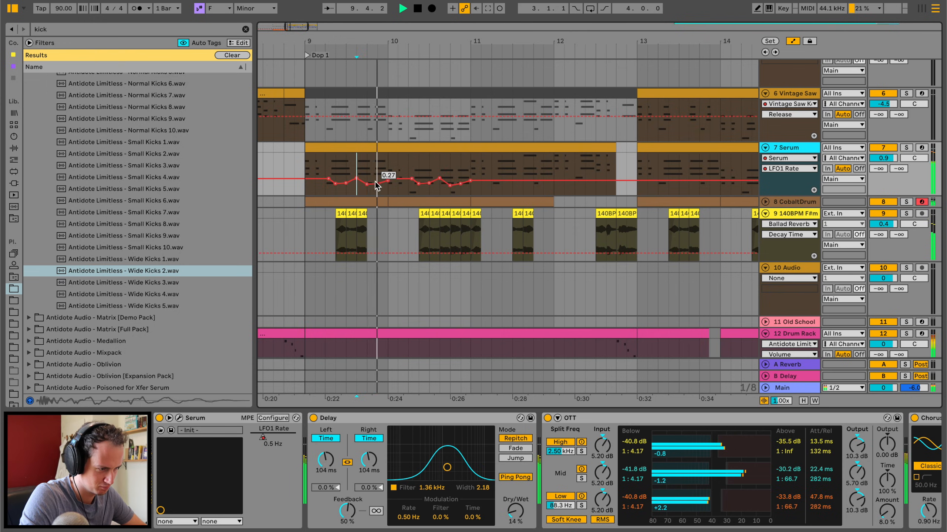
pyautogui.moveTo(377, 175); pyautogui.dragTo(377, 183)
pyautogui.press('space')
pyautogui.press('space')
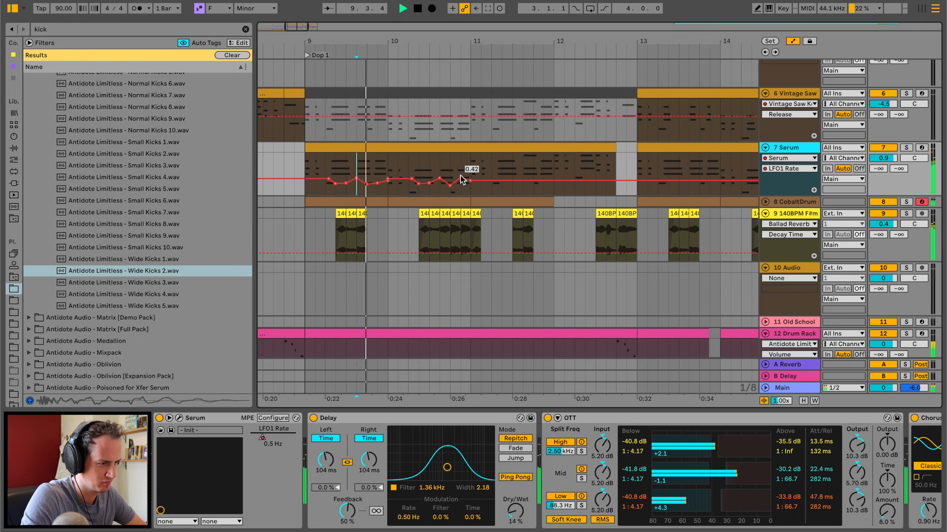
# Duplicate the LFO1 Rate automation of bars 9 and 10 onto bars 11 and 12 of the Serum track.
pyautogui.moveTo(473, 175); pyautogui.dragTo(315, 166)
pyautogui.hotkey('ctrl', 'd')
pyautogui.hotkey('ctrl', 'z')
pyautogui.click(308, 170)
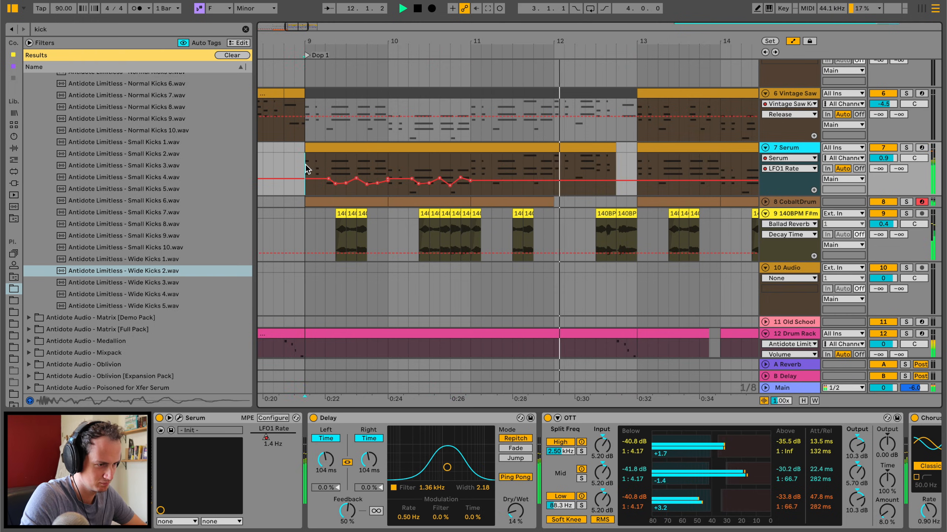
pyautogui.moveTo(473, 168); pyautogui.dragTo(305, 171)
pyautogui.hotkey('ctrl', 'd')
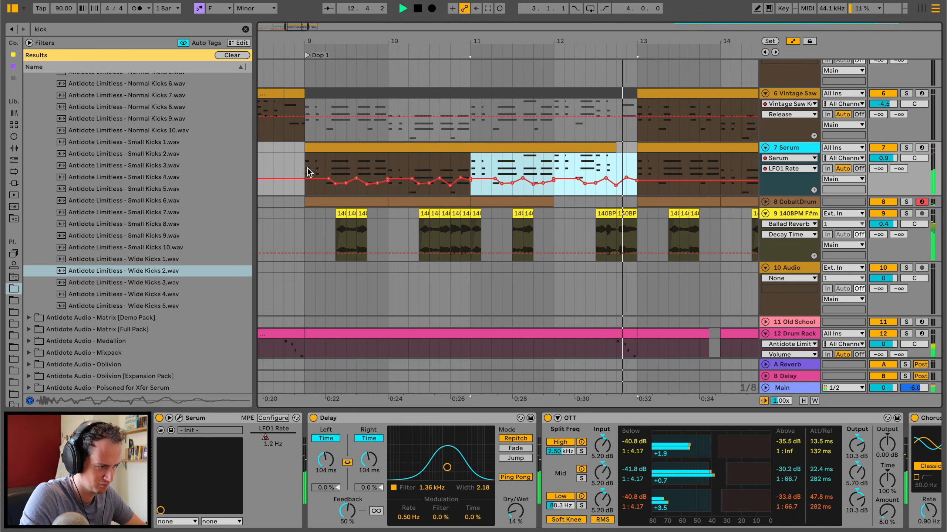
# Adjust the LFO1 Rate curve around bar 12, duplicate bars 9 to 12 onto bars 13 to 16, and close the synth window.
pyautogui.click(513, 174)
pyautogui.moveTo(578, 179); pyautogui.dragTo(313, 163)
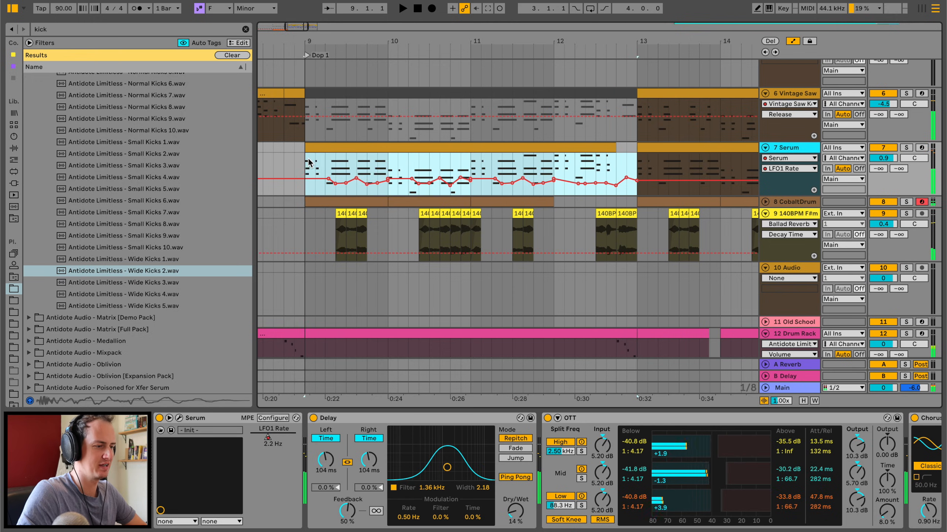
pyautogui.hotkey('ctrl', 'd')
pyautogui.press('space')
pyautogui.moveTo(415, 42); pyautogui.dragTo(415, 20)
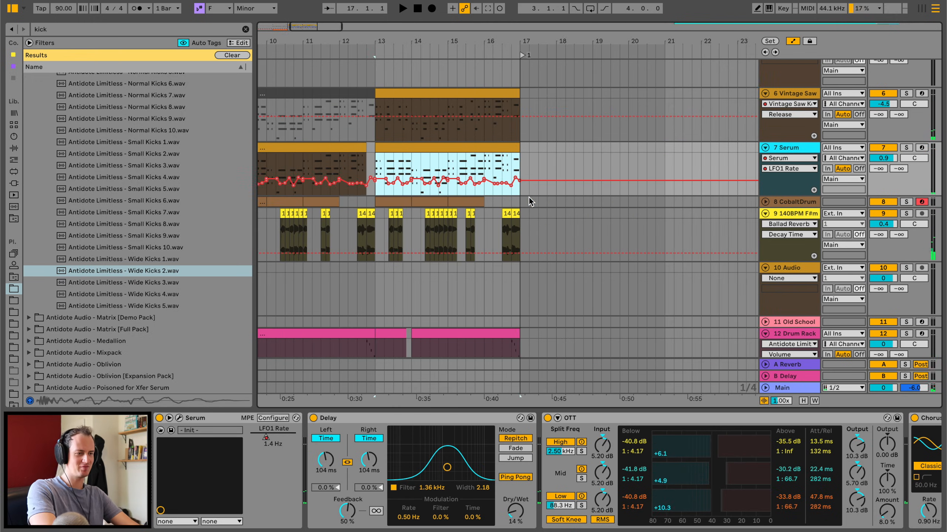
pyautogui.hscroll(-5, 531, 202)
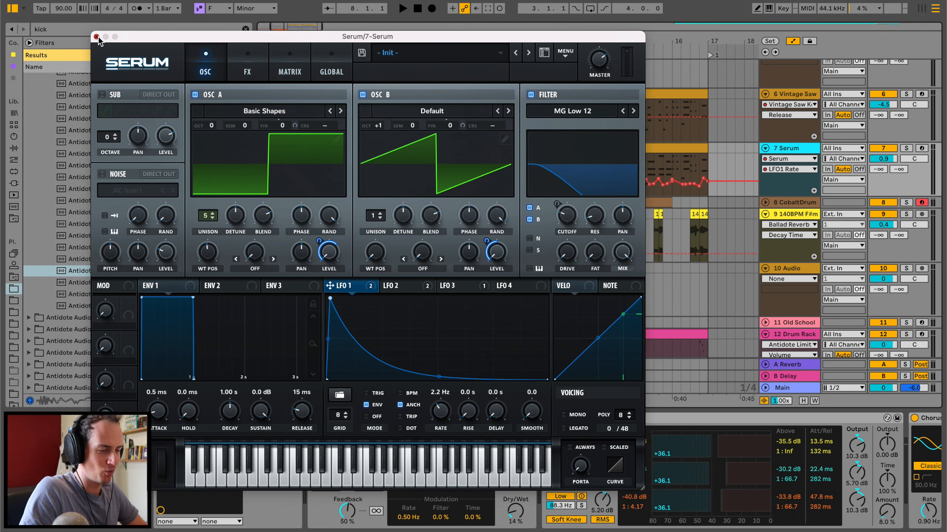
pyautogui.click(97, 37)
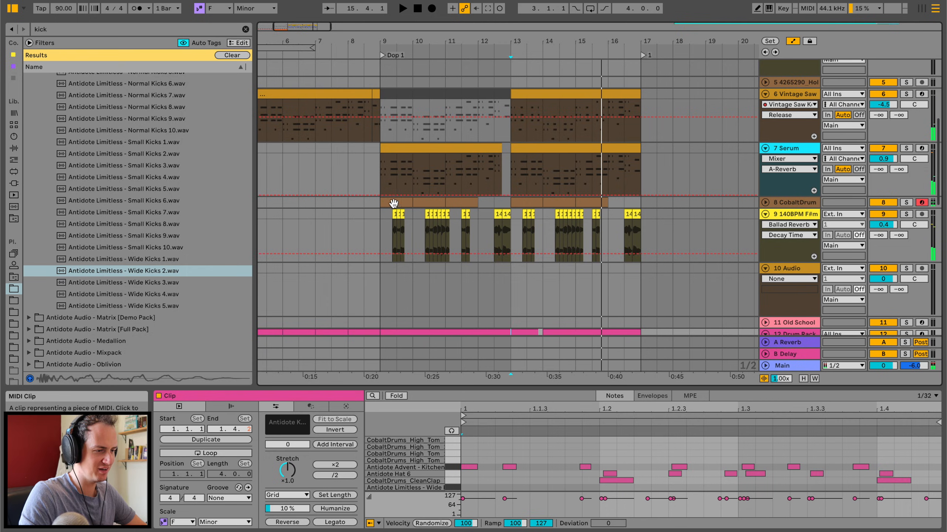
# Replay the individual vocal chops in bar 9 to judge their pitch against the chords.
pyautogui.moveTo(418, 41); pyautogui.dragTo(418, 63)
pyautogui.click(383, 213)
pyautogui.press('space')
pyautogui.click(390, 214)
pyautogui.press('space')
pyautogui.press('space')
pyautogui.keyDown('shift'); pyautogui.click(401, 214); pyautogui.keyUp('shift')
pyautogui.press('space')
pyautogui.press('space')
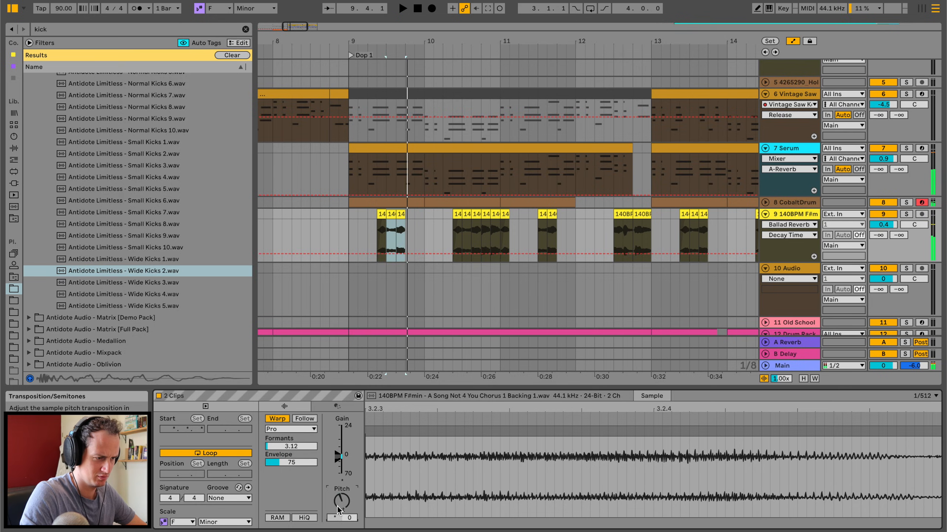
# Play back the following vocal chops through to the first chop in bar 13.
pyautogui.hscroll(6, 581, 224)
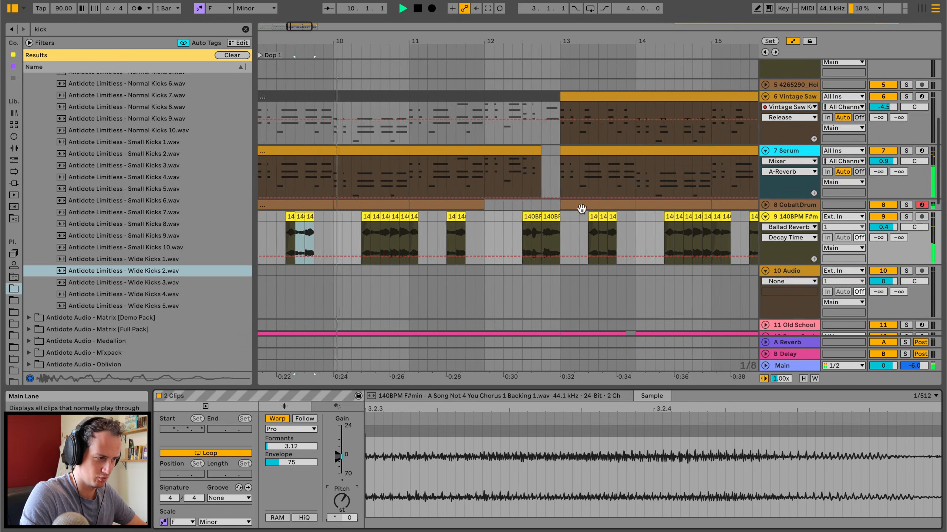
pyautogui.click(509, 227)
pyautogui.press('space')
pyautogui.press('space')
pyautogui.hscroll(3, 509, 226)
pyautogui.click(462, 219)
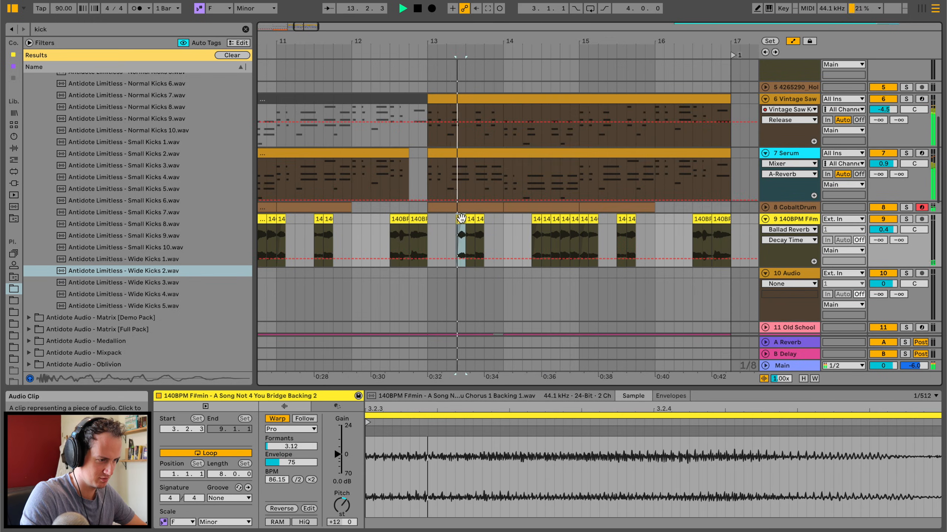
# Try pitching the second and third vocal chops in bar 13 down together to -7 and -4 semitones.
pyautogui.keyDown('shift'); pyautogui.click(471, 219); pyautogui.keyUp('shift')
pyautogui.press('space')
pyautogui.click(477, 218)
pyautogui.keyDown('shift'); pyautogui.click(466, 218); pyautogui.keyUp('shift')
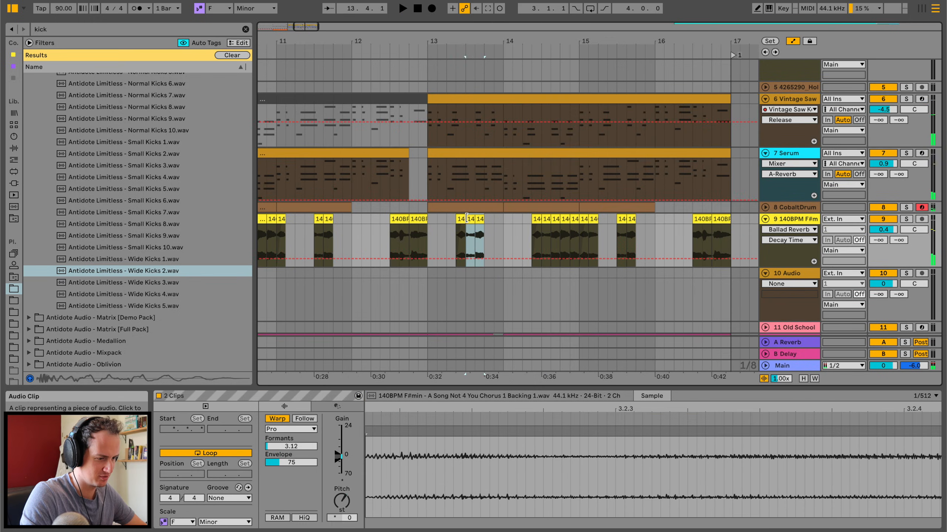
pyautogui.click(347, 505)
pyautogui.press('space')
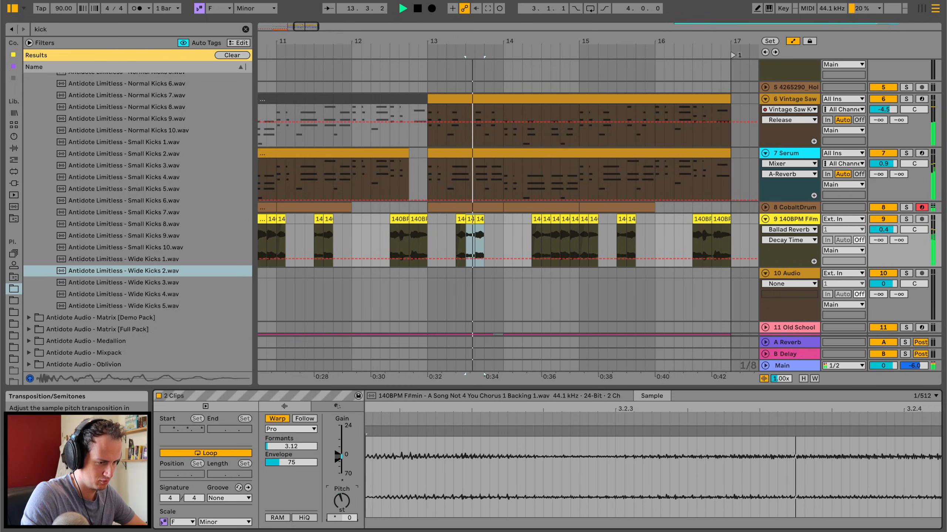
# Try pitching bar 13's second vocal chop to -6 semitones and the third to -3 semitones.
pyautogui.click(472, 219)
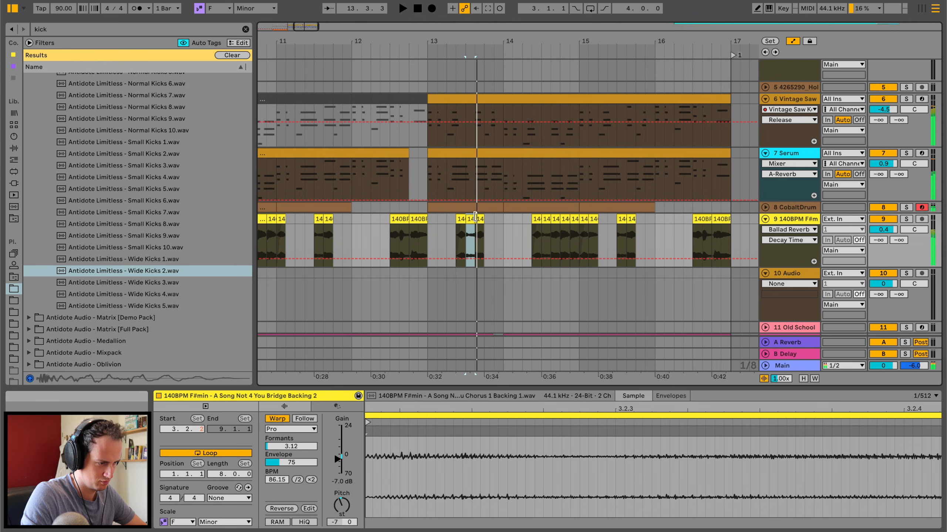
pyautogui.click(343, 506)
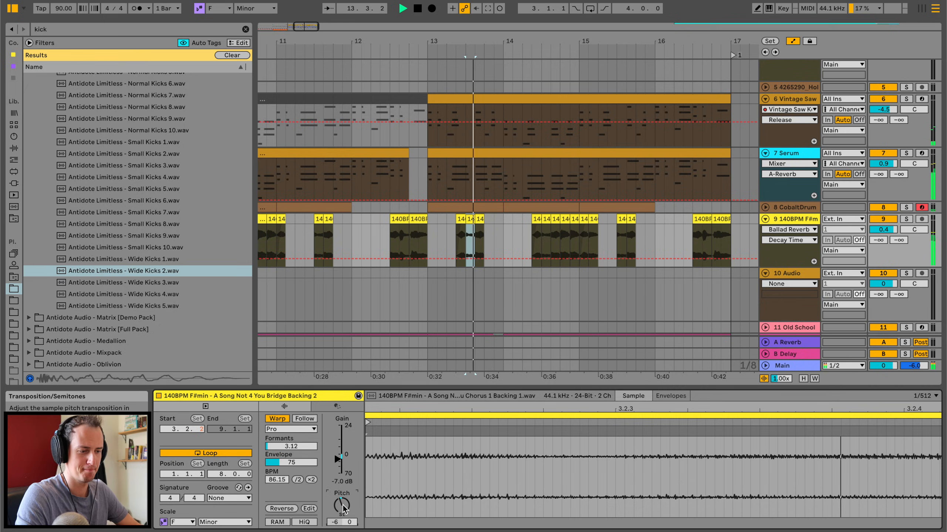
pyautogui.click(477, 219)
pyautogui.press('space')
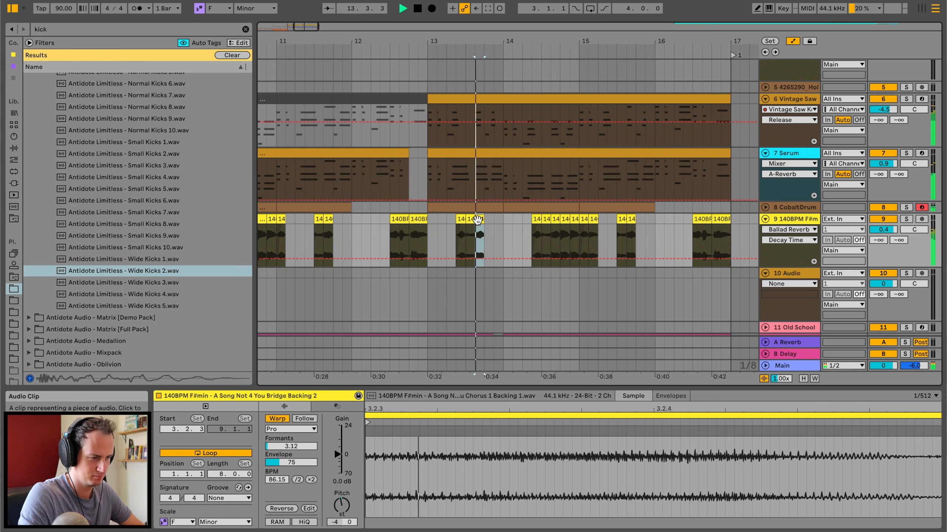
pyautogui.click(346, 506)
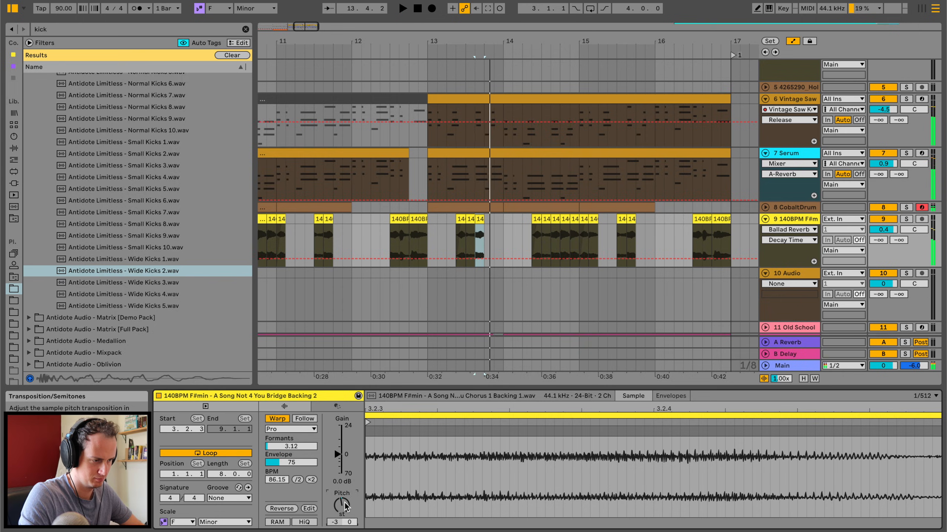
# Replay the third vocal chop in bar 13 and set its pitch to +1 semitone.
pyautogui.click(447, 219)
pyautogui.click(480, 218)
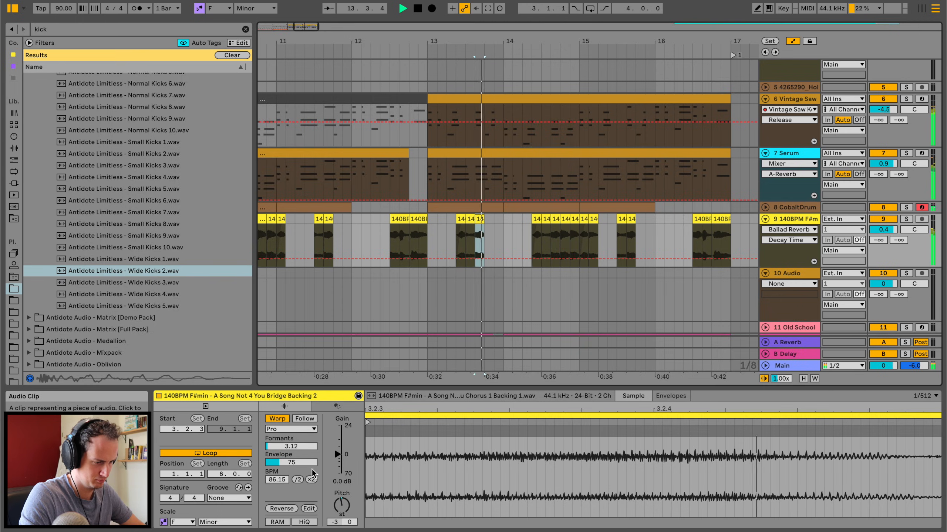
pyautogui.press('space')
pyautogui.moveTo(339, 495); pyautogui.dragTo(339, 521)
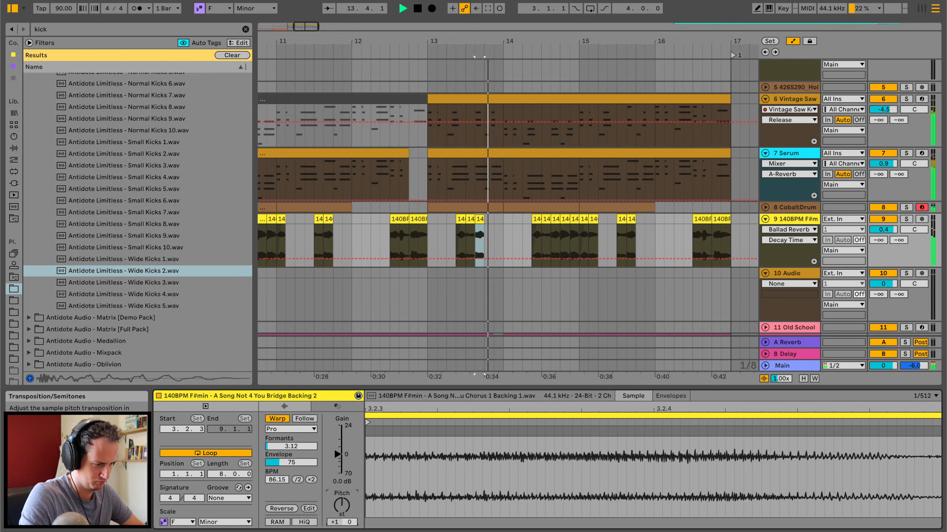
# Set the pitch of bar 13's second vocal chop to +4 semitones and replay from the first chop.
pyautogui.click(455, 218)
pyautogui.press('space')
pyautogui.click(470, 218)
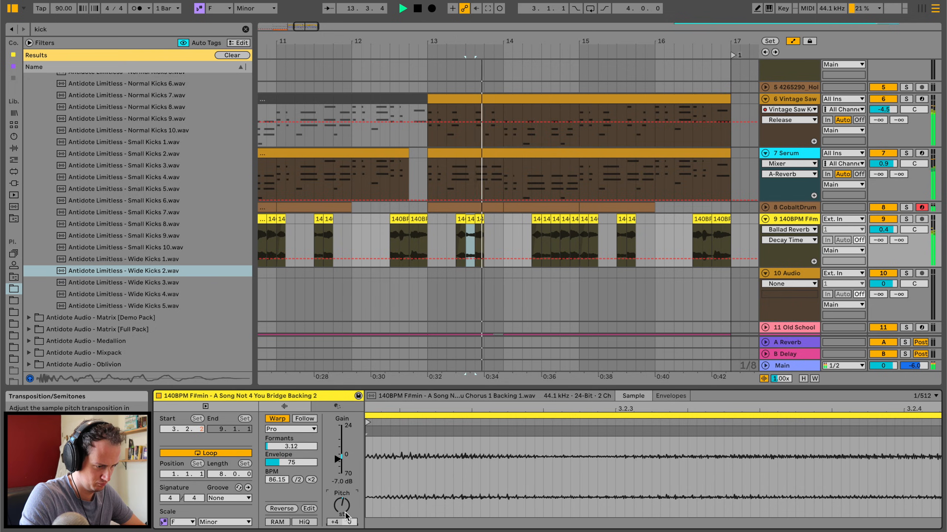
pyautogui.click(461, 224)
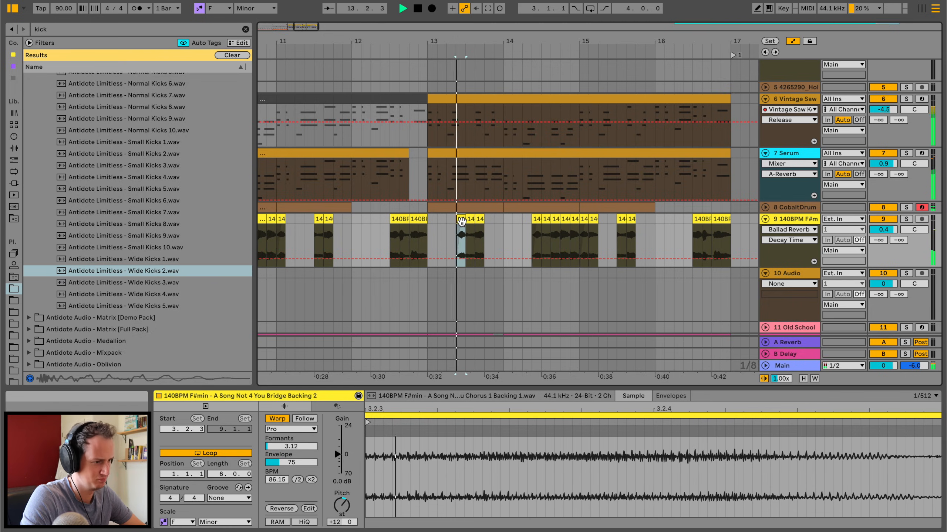
# Copy bar 13's second and third vocal chops over the final pair of chops in bar 15.
pyautogui.click(470, 219)
pyautogui.keyDown('shift'); pyautogui.click(479, 219); pyautogui.keyUp('shift')
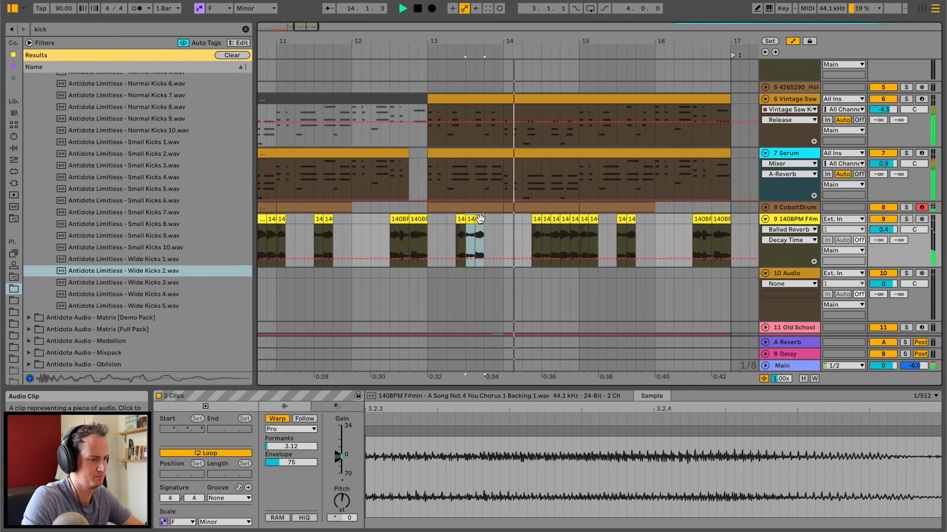
pyautogui.hscroll(2, 482, 222)
pyautogui.click(581, 223)
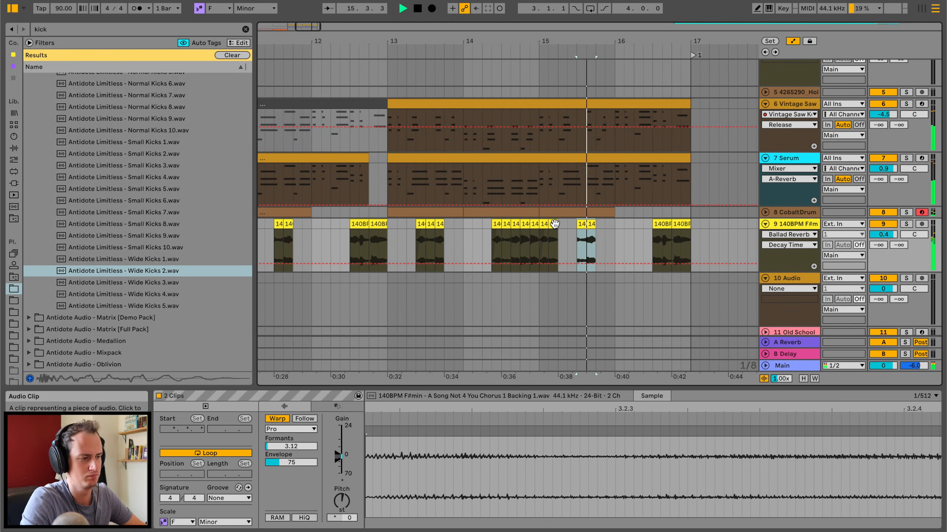
pyautogui.click(591, 224)
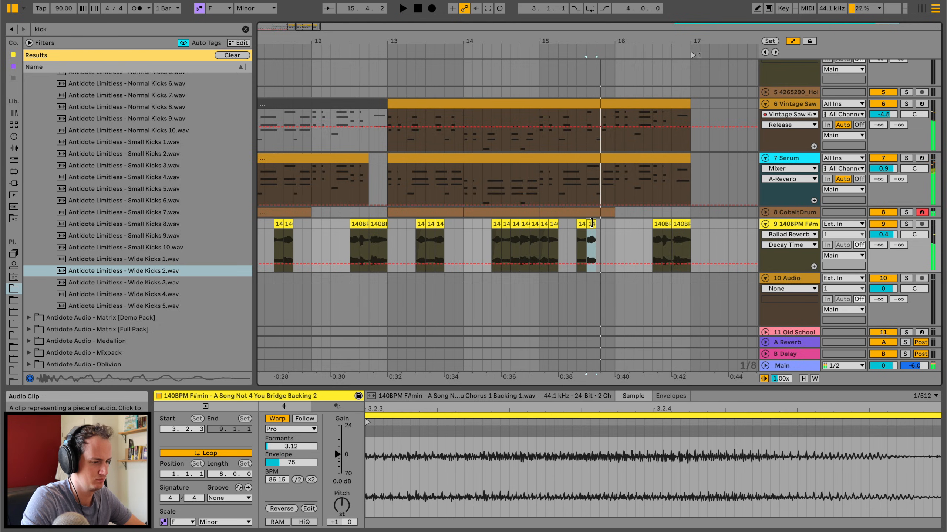
# Add two copies of the +4 semitone vocal chop directly after the pair in bar 15.
pyautogui.click(583, 224)
pyautogui.click(590, 224)
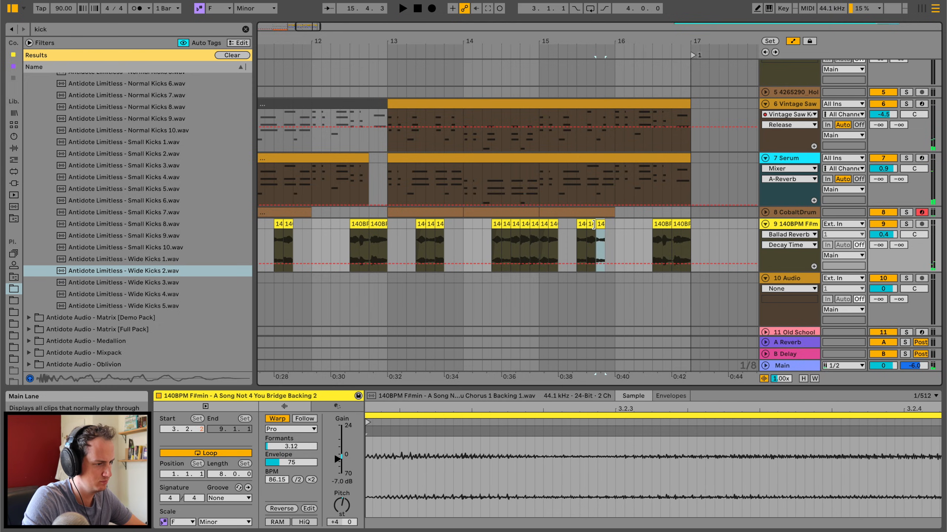
pyautogui.press('space')
# Set the last vocal chop in bar 15 to +13 semitones and replay the new chop run.
pyautogui.press('space')
pyautogui.click(601, 223)
pyautogui.click(610, 223)
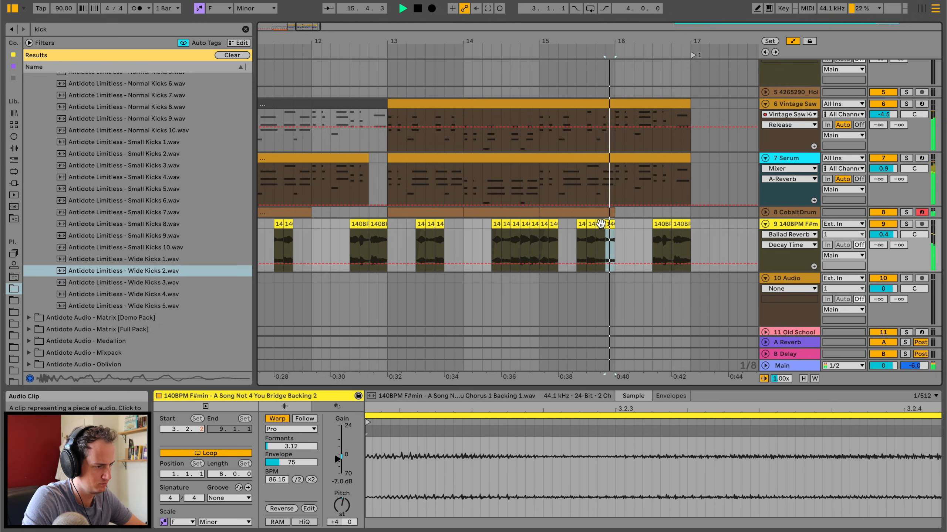
pyautogui.press('space')
pyautogui.moveTo(342, 505); pyautogui.dragTo(342, 490)
pyautogui.press('space')
pyautogui.press('space')
pyautogui.press('space')
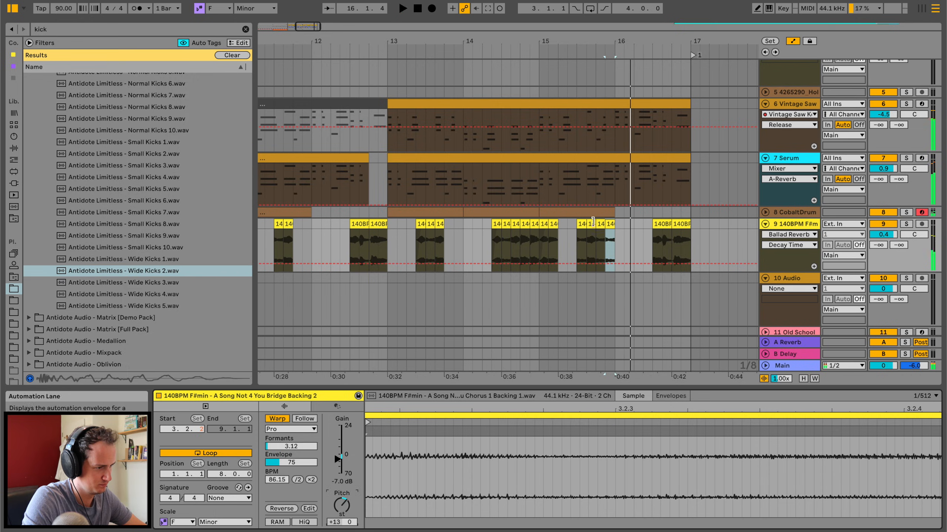
pyautogui.click(581, 223)
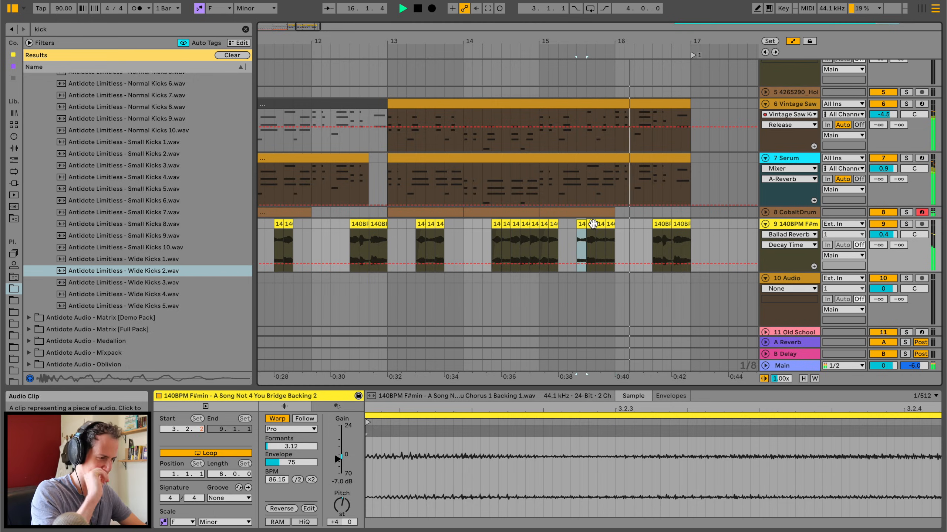
pyautogui.moveTo(645, 44); pyautogui.dragTo(574, 45)
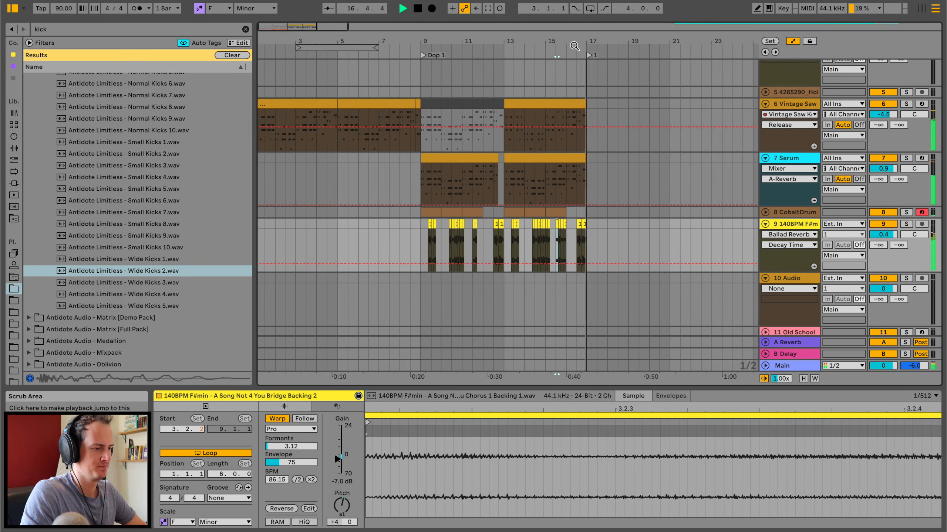
# Fold the Vintage Saw, Serum and vocal chop tracks and narrow the browser to widen the arrangement.
pyautogui.press('space')
pyautogui.scroll(3, 597, 168)
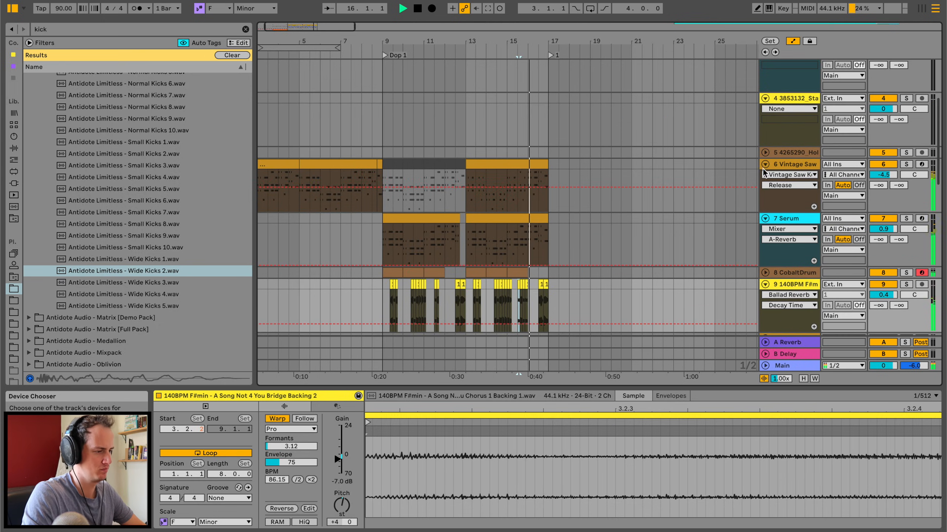
pyautogui.click(764, 164)
pyautogui.click(764, 176)
pyautogui.click(765, 199)
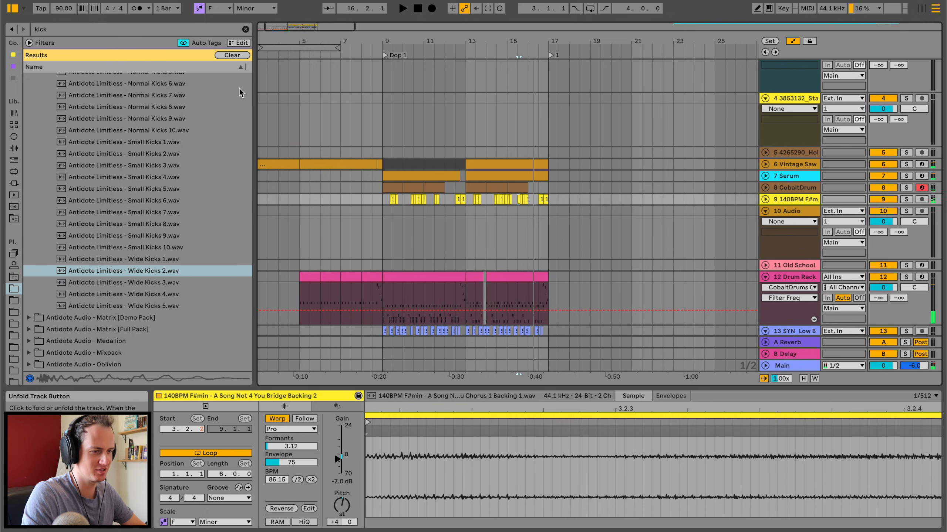
pyautogui.moveTo(254, 86); pyautogui.dragTo(184, 87)
# Solo the Sintra reference track and listen to it from about bar 119.
pyautogui.scroll(-9, 260, 203)
pyautogui.scroll(1, 260, 203)
pyautogui.click(235, 187)
pyautogui.press('space')
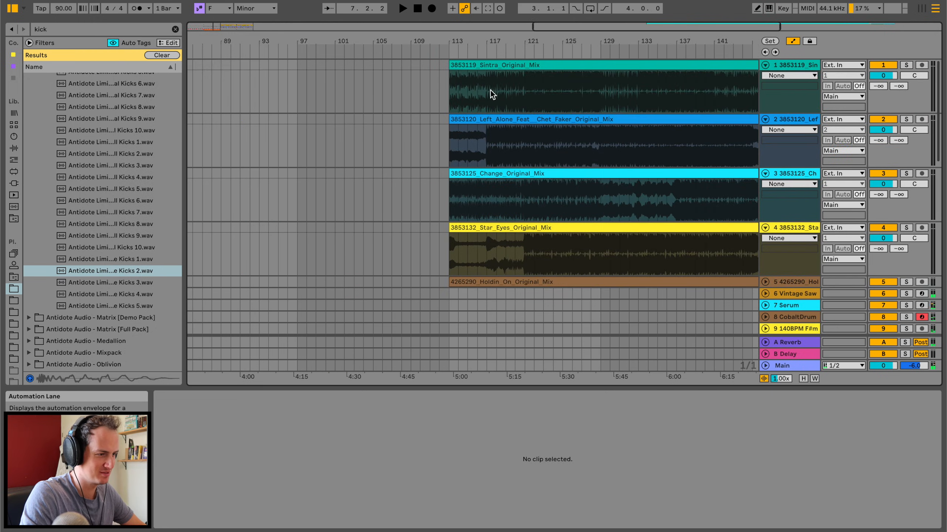
pyautogui.click(490, 90)
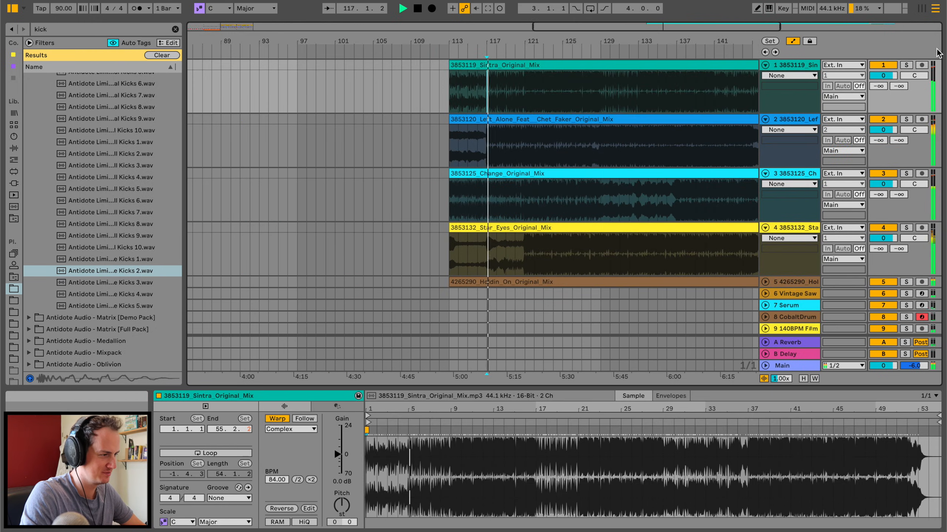
pyautogui.click(905, 66)
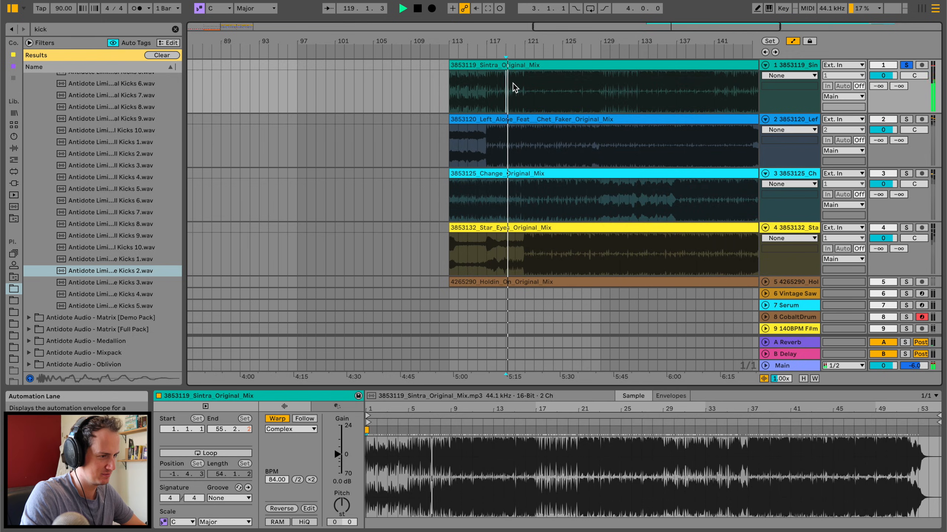
pyautogui.moveTo(512, 37); pyautogui.dragTo(512, 44)
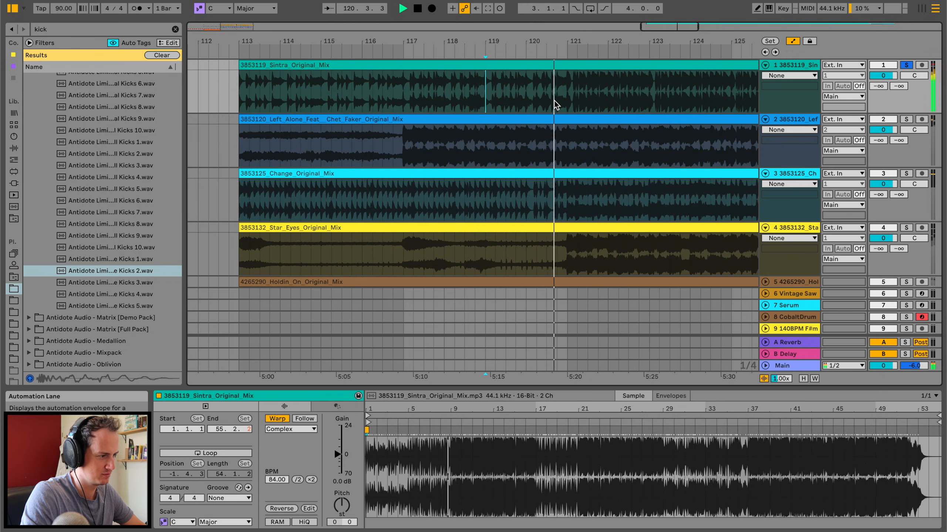
# Solo the Left Alone reference from about bar 116, and the Change reference from about bar 120, to compare their build-ups.
pyautogui.click(906, 119)
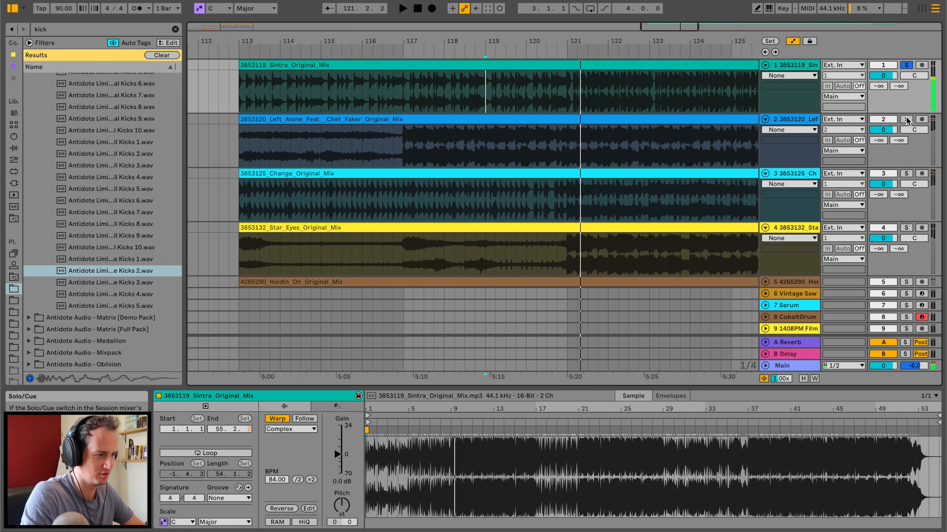
pyautogui.click(373, 146)
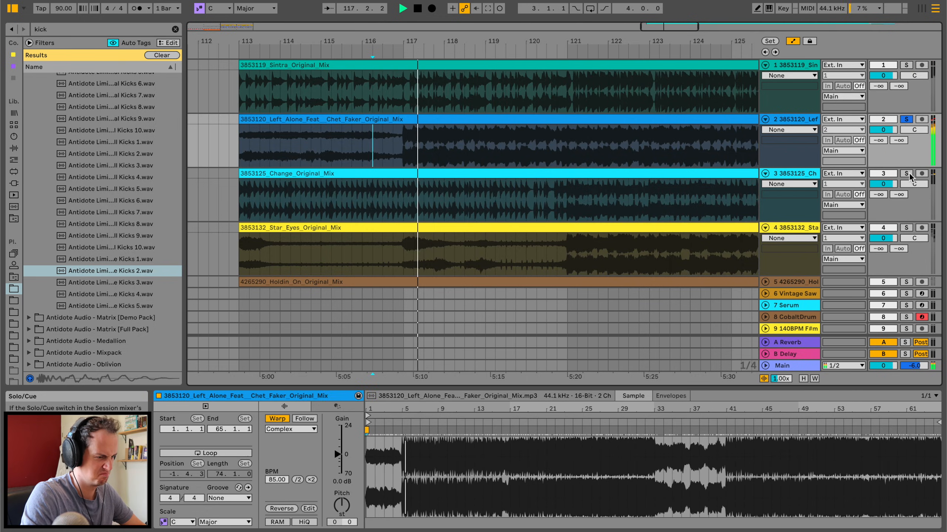
pyautogui.click(906, 173)
pyautogui.click(546, 200)
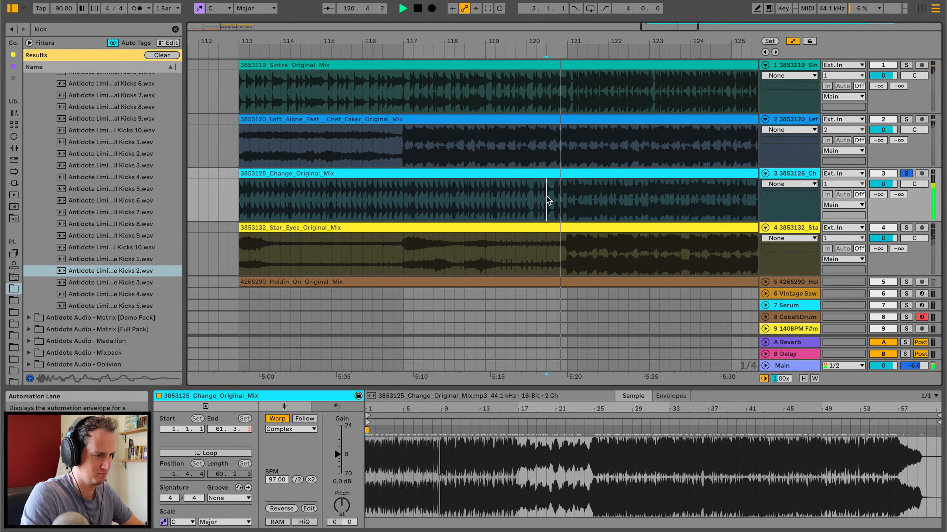
pyautogui.click(547, 200)
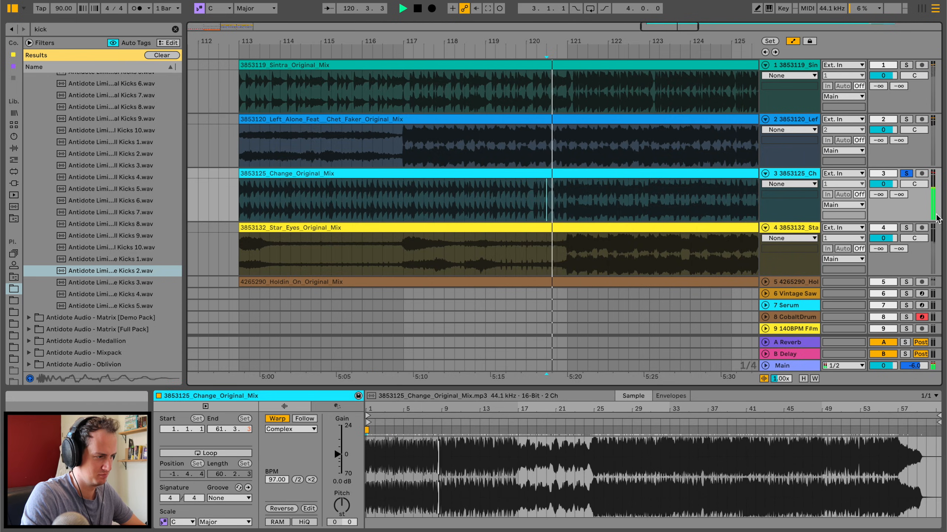
# Solo the Star Eyes reference and listen to its transition into bar 121.
pyautogui.click(905, 228)
pyautogui.press('space')
pyautogui.scroll(-5, 531, 270)
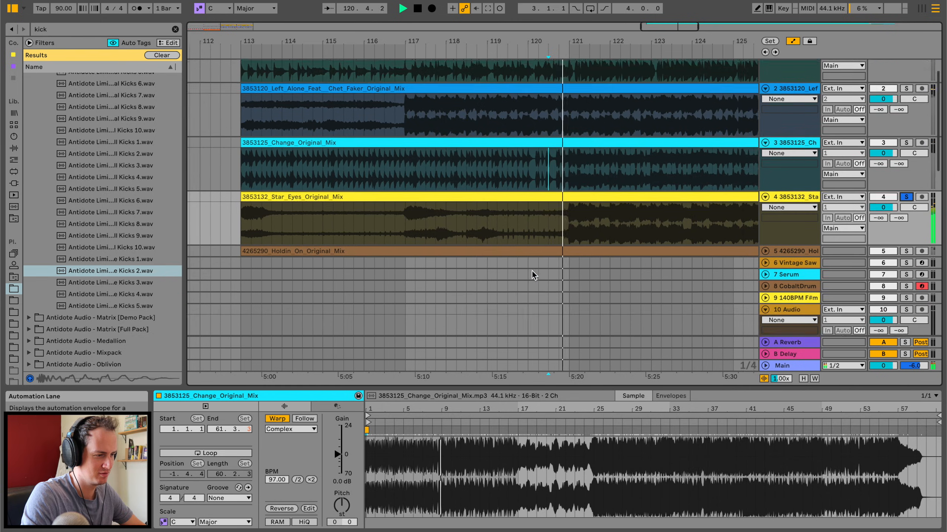
pyautogui.press('space')
# Place the Antidote Limitless - Risers 3 sample on its own track across bars 7 and 8 before the drop and adjust the track's level.
pyautogui.scroll(-4, 502, 262)
pyautogui.hscroll(-20, 502, 262)
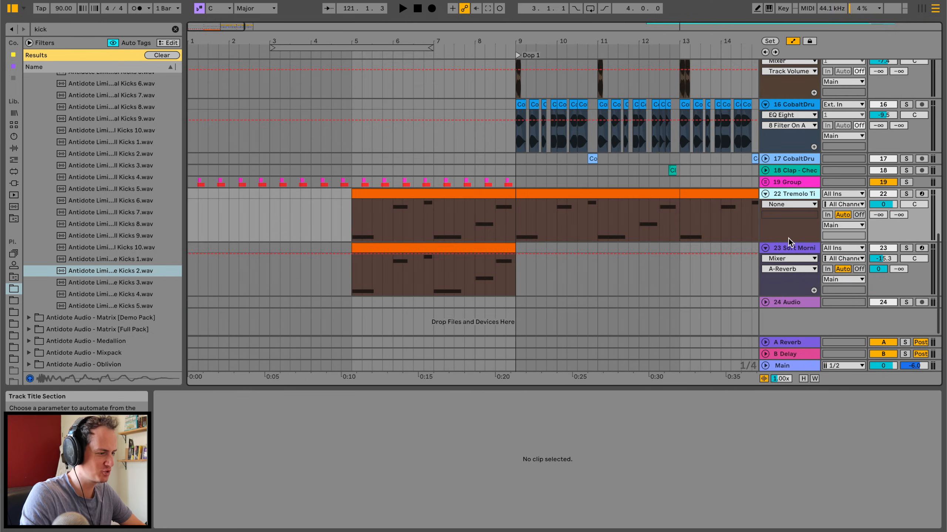
pyautogui.click(785, 248)
pyautogui.scroll(-1, 785, 249)
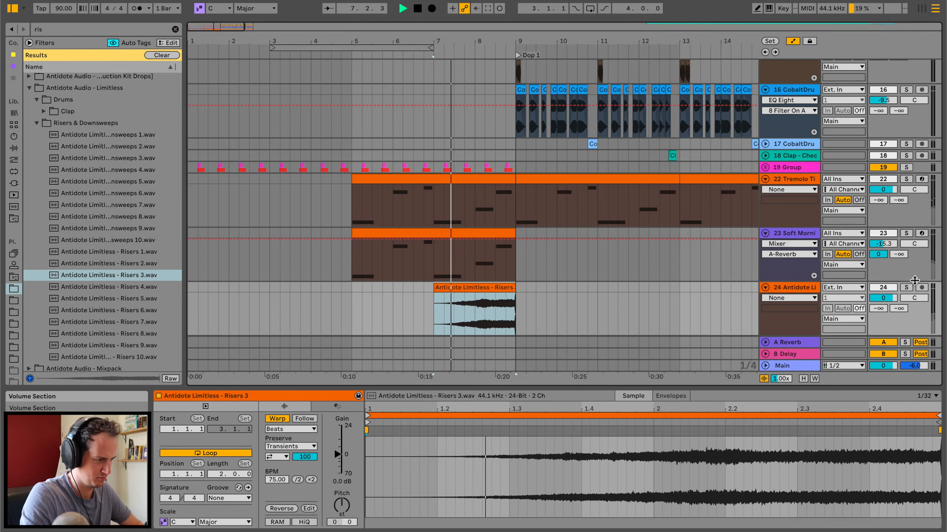
pyautogui.click(906, 287)
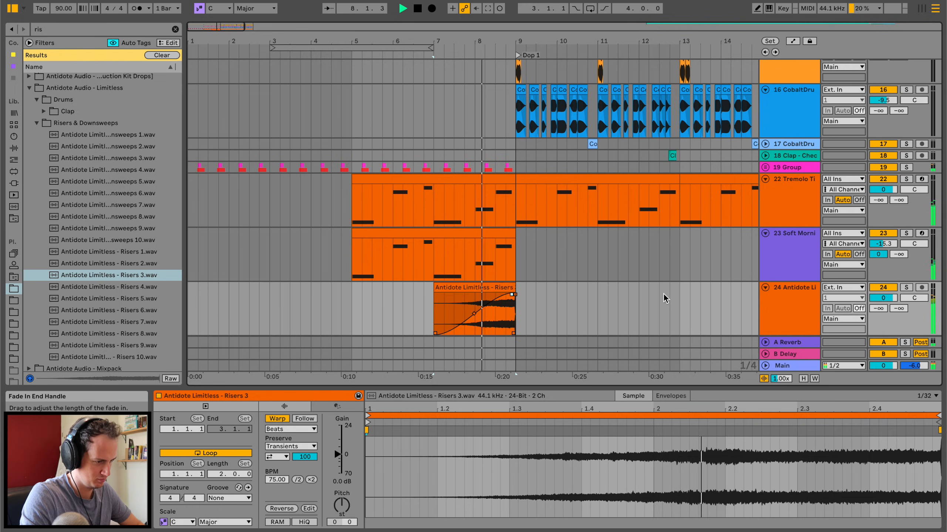
pyautogui.moveTo(890, 298); pyautogui.dragTo(892, 298)
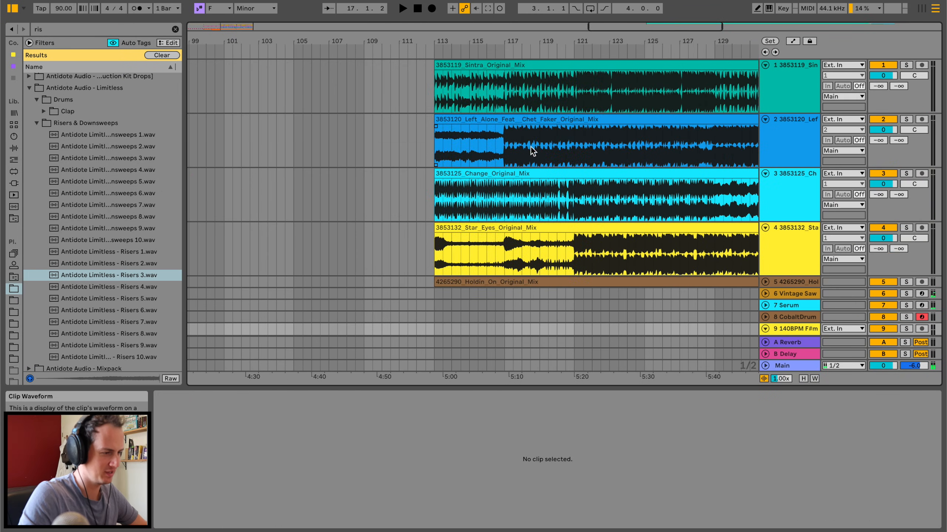
# Solo the Sintra reference again and listen to its section from about bar 124.
pyautogui.click(495, 142)
pyautogui.hscroll(-10, 501, 145)
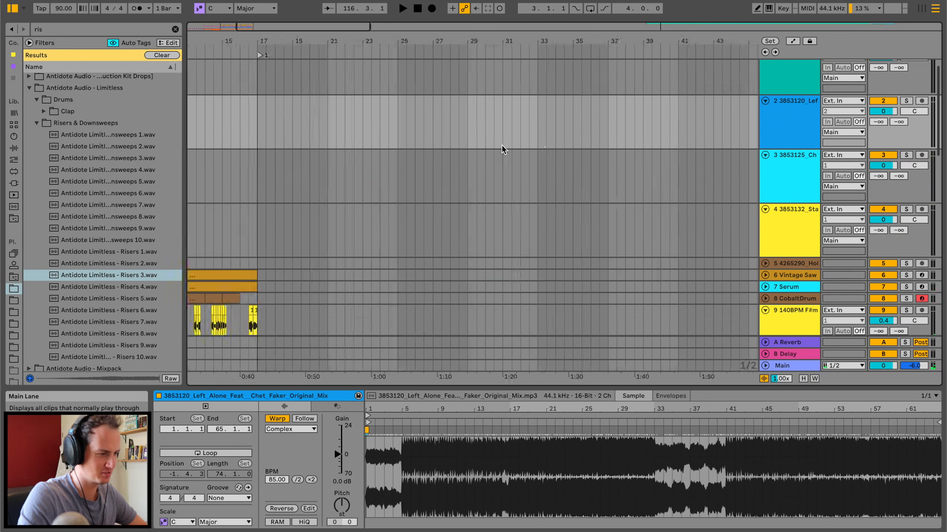
pyautogui.hscroll(10, 502, 144)
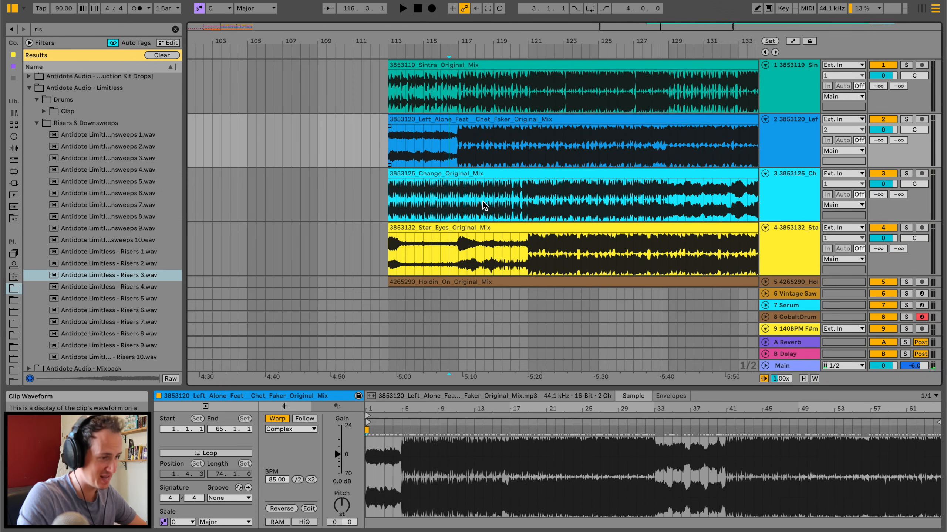
pyautogui.click(526, 90)
pyautogui.press('space')
pyautogui.click(905, 65)
pyautogui.press('space')
pyautogui.click(577, 89)
pyautogui.press('space')
pyautogui.moveTo(617, 42); pyautogui.dragTo(617, 71)
pyautogui.moveTo(560, 46); pyautogui.dragTo(560, 44)
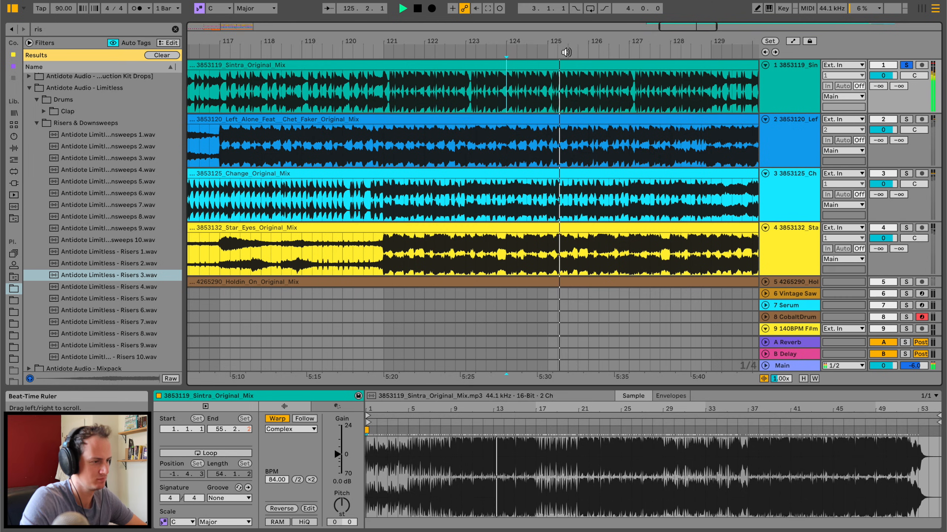
# Listen to the Sintra reference's section change from just after bar 128.
pyautogui.press('space')
pyautogui.click(630, 91)
pyautogui.hscroll(4, 611, 91)
pyautogui.click(577, 87)
pyautogui.press('space')
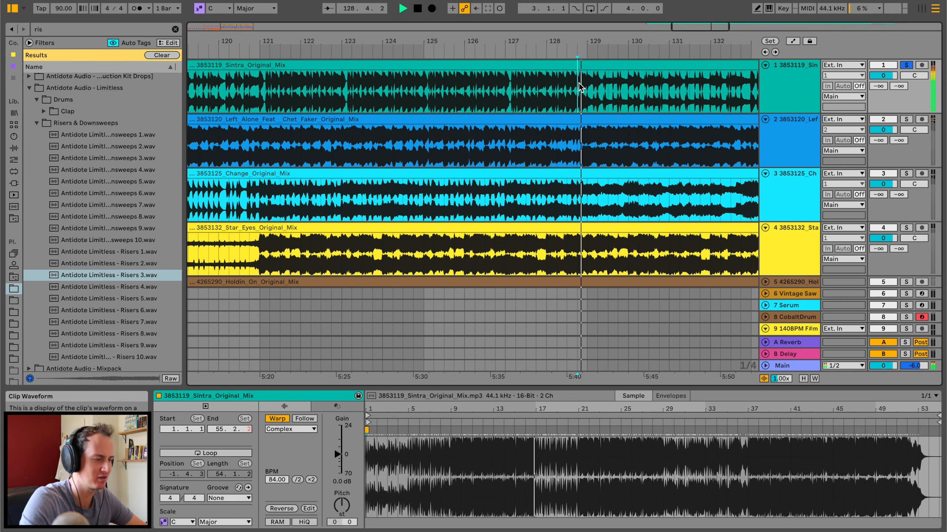
pyautogui.moveTo(612, 46); pyautogui.dragTo(612, 41)
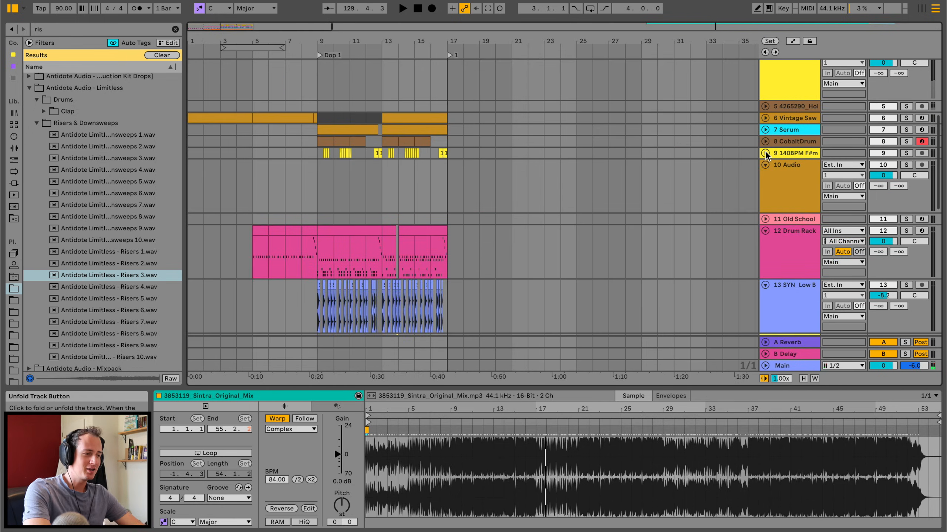
# Add a MIDI track below the 10 Audio track with a four-bar chord clip at bar 17 and load Operator on it.
pyautogui.click(764, 165)
pyautogui.click(798, 165)
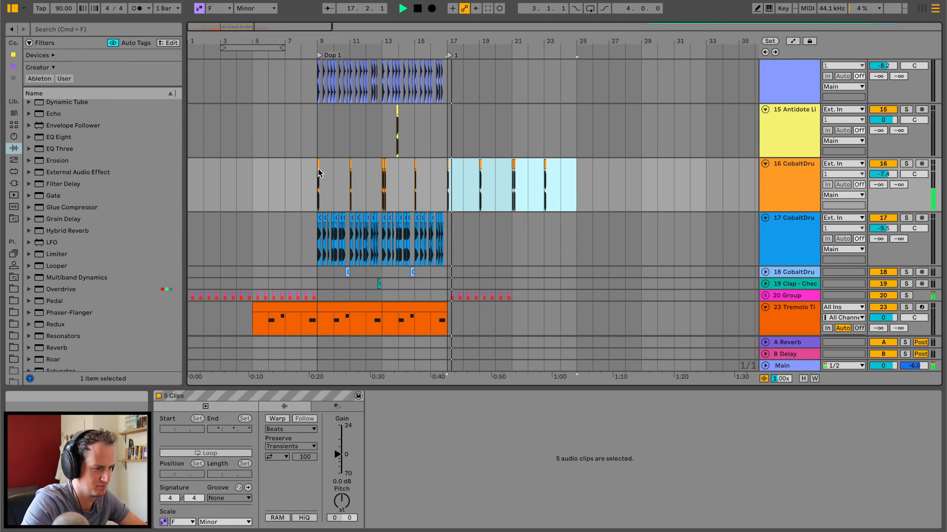
pyautogui.scroll(10, 423, 196)
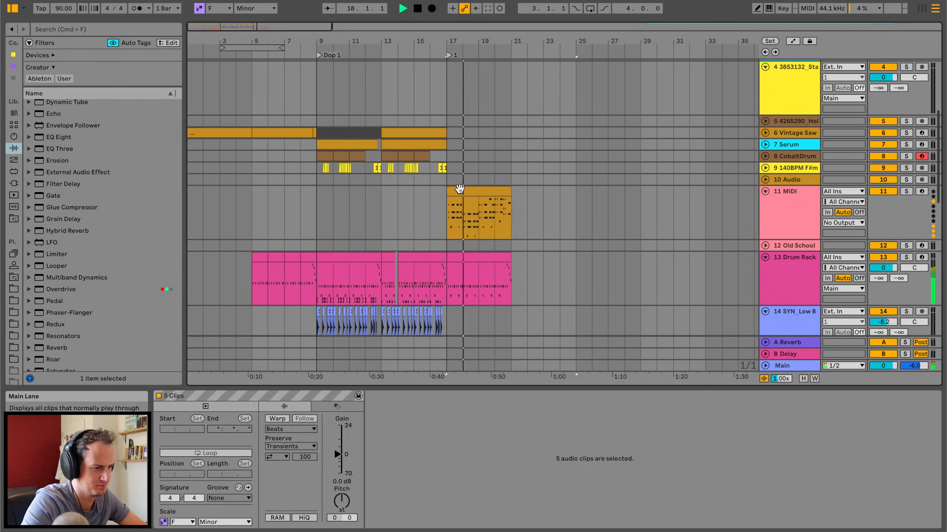
pyautogui.click(459, 189)
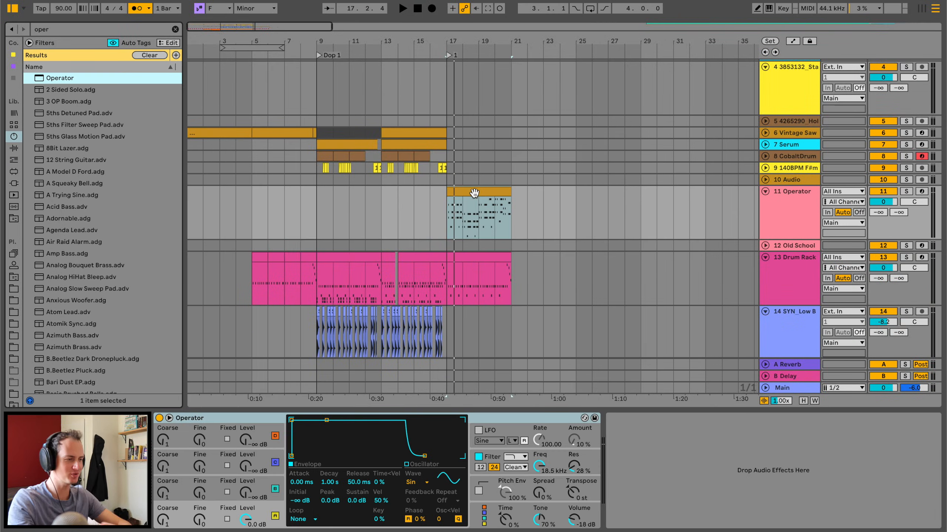
# Solo the Star Eyes reference and listen to it from just after bar 141.
pyautogui.scroll(-10, 474, 192)
pyautogui.hscroll(20, 474, 193)
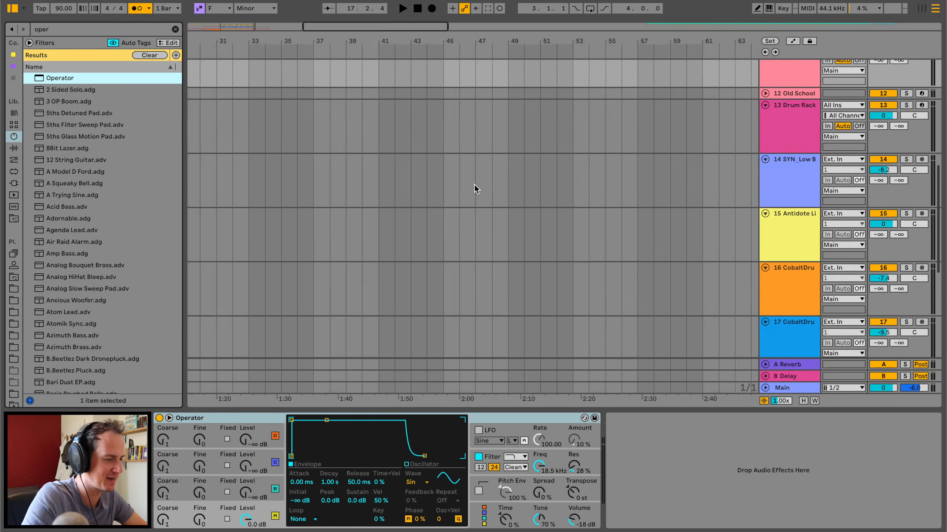
pyautogui.scroll(10, 463, 187)
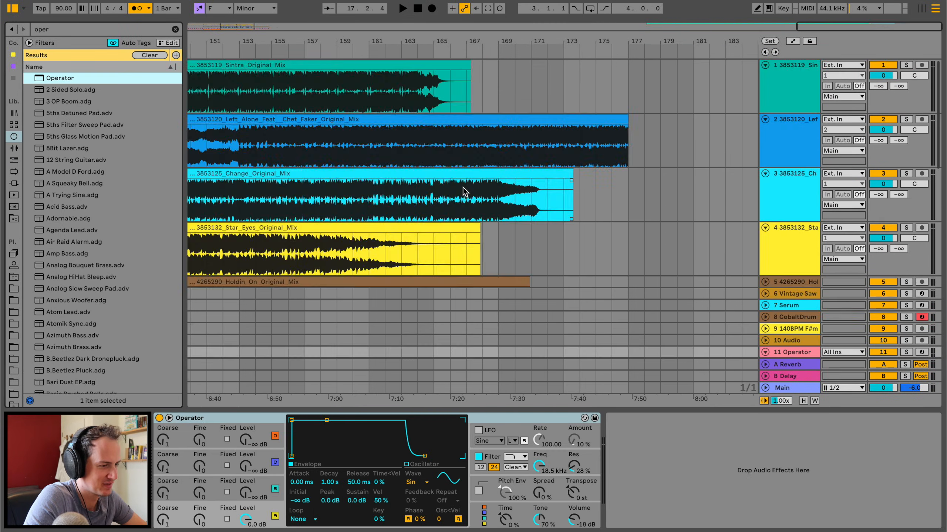
pyautogui.hscroll(-5, 463, 188)
pyautogui.click(429, 237)
pyautogui.click(906, 225)
pyautogui.press('space')
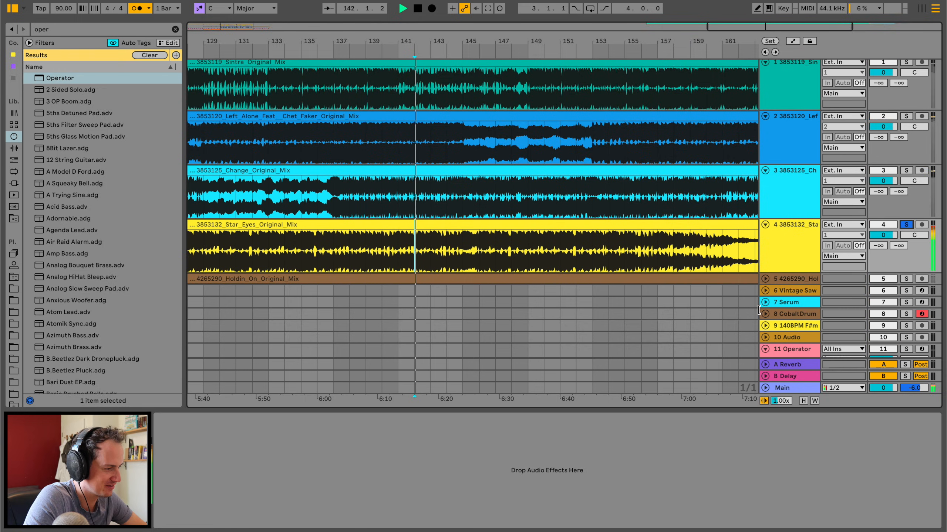
# Unfold and solo the Holdin On reference and listen to passages of it up to about bar 129.
pyautogui.click(765, 279)
pyautogui.click(906, 279)
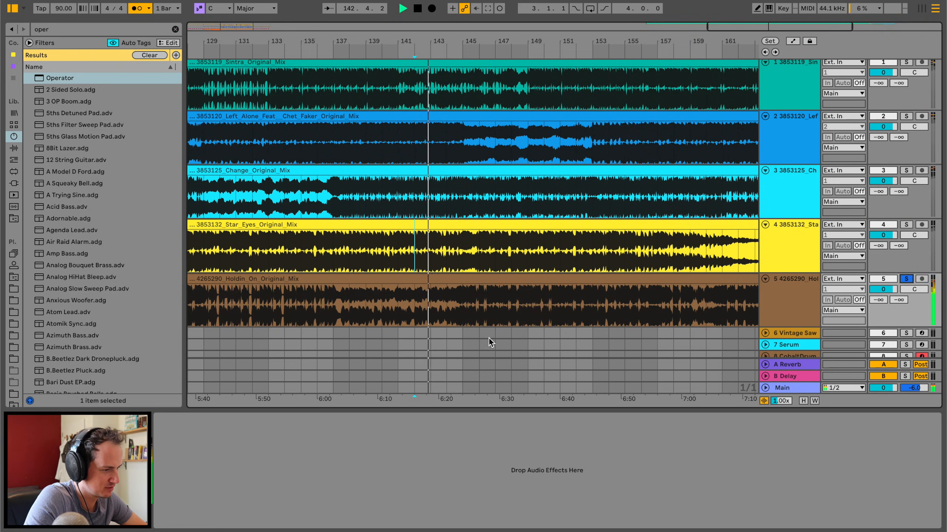
pyautogui.hscroll(-3, 467, 340)
pyautogui.scroll(-1, 467, 341)
pyautogui.hscroll(-2, 468, 341)
pyautogui.click(361, 298)
pyautogui.press('space')
pyautogui.press('space')
pyautogui.click(483, 291)
pyautogui.press('space')
pyautogui.press('space')
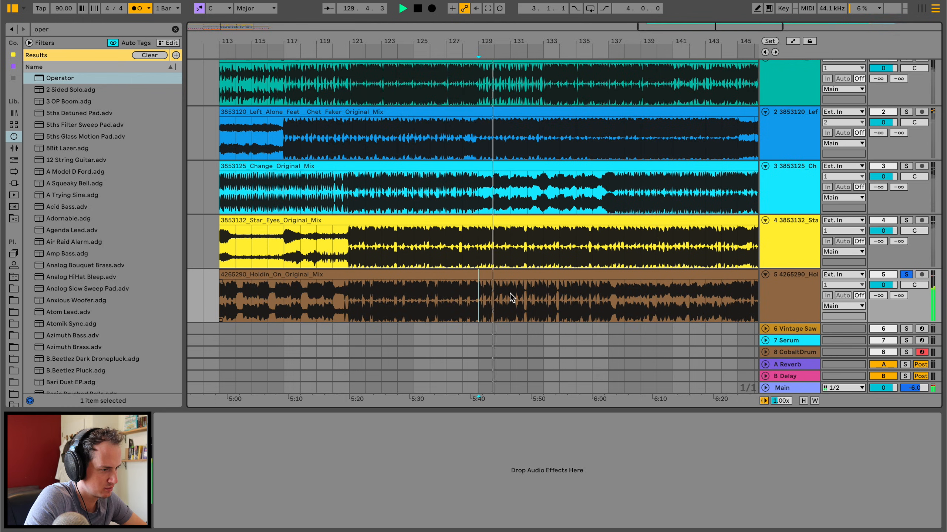
# Turn off the metronome and listen to the Holdin On reference from about bars 129 and 137.
pyautogui.click(344, 301)
pyautogui.click(138, 8)
pyautogui.press('space')
pyautogui.press('space')
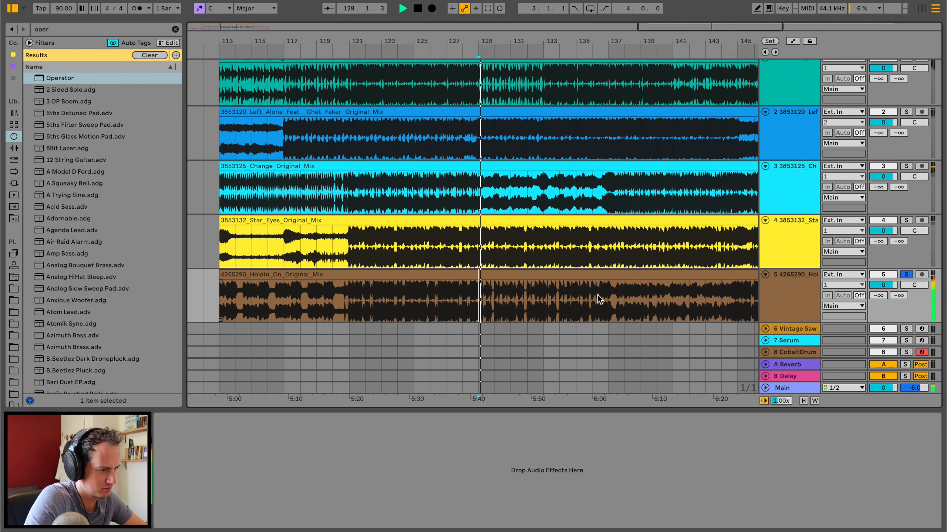
pyautogui.click(608, 298)
pyautogui.press('space')
pyautogui.press('space')
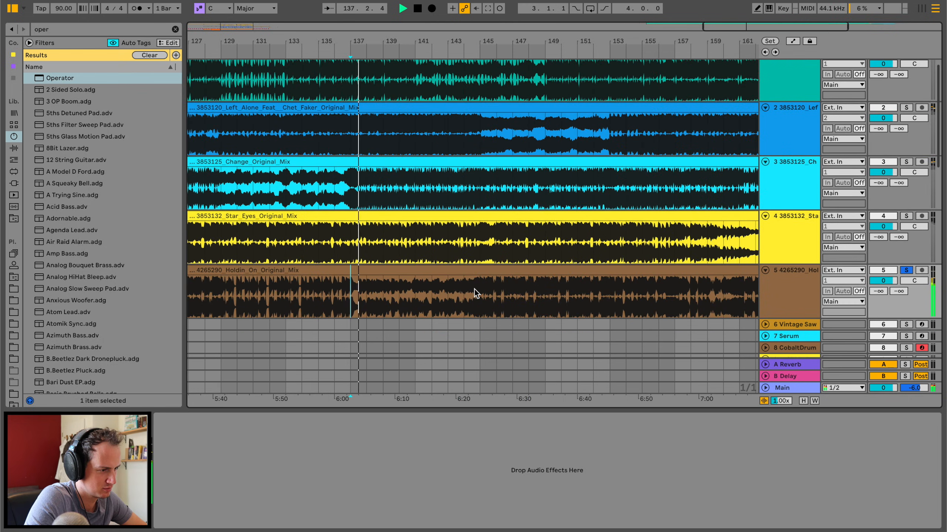
pyautogui.click(480, 296)
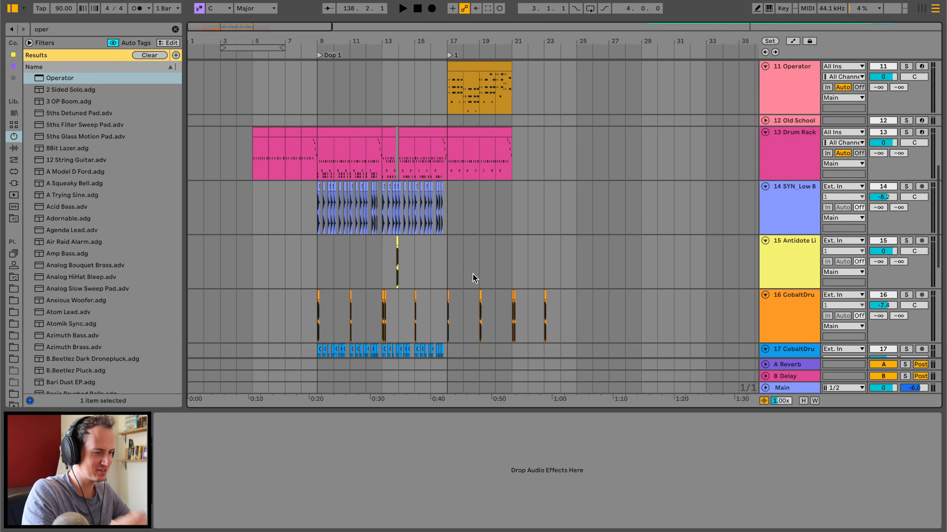
# Open the Operator chord clip at bar 17 and lengthen the chord notes in its first three bars to a full bar each.
pyautogui.scroll(3, 441, 128)
pyautogui.doubleClick(466, 116)
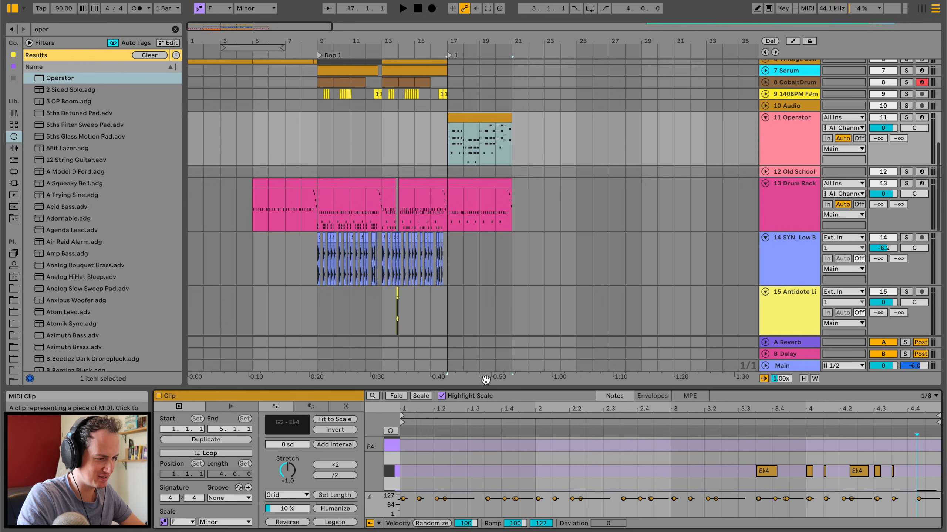
pyautogui.moveTo(570, 192); pyautogui.dragTo(708, 254)
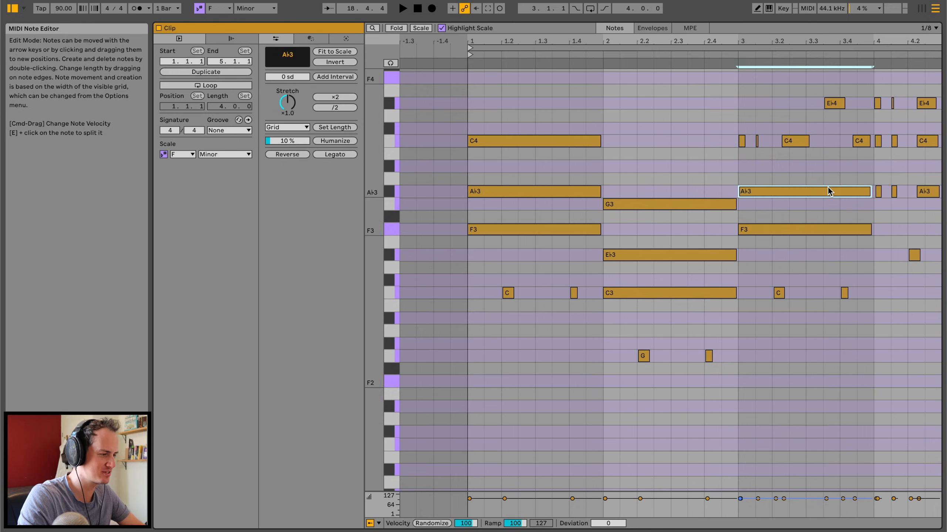
pyautogui.moveTo(827, 190); pyautogui.dragTo(830, 140)
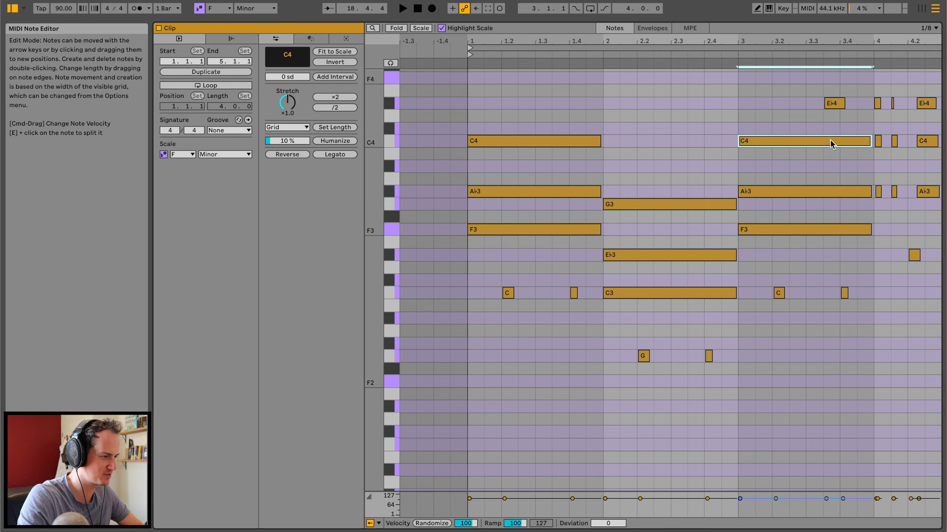
# Extend the late bar 3 E♭4 to the bar end, and lengthen bar 4's chords so each fills the gap before the following chord.
pyautogui.moveTo(844, 105); pyautogui.dragTo(872, 105)
pyautogui.hscroll(2, 859, 106)
pyautogui.scroll(4, 858, 106)
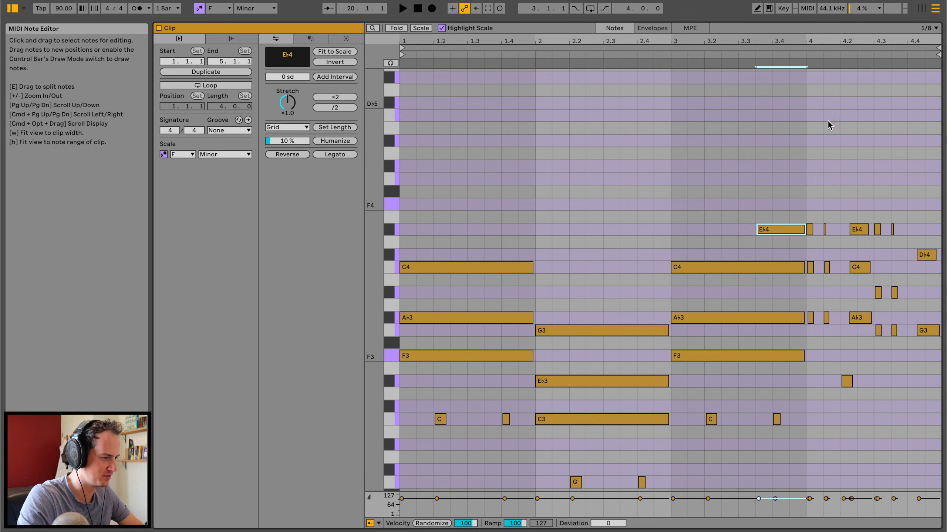
pyautogui.moveTo(812, 230); pyautogui.dragTo(873, 318)
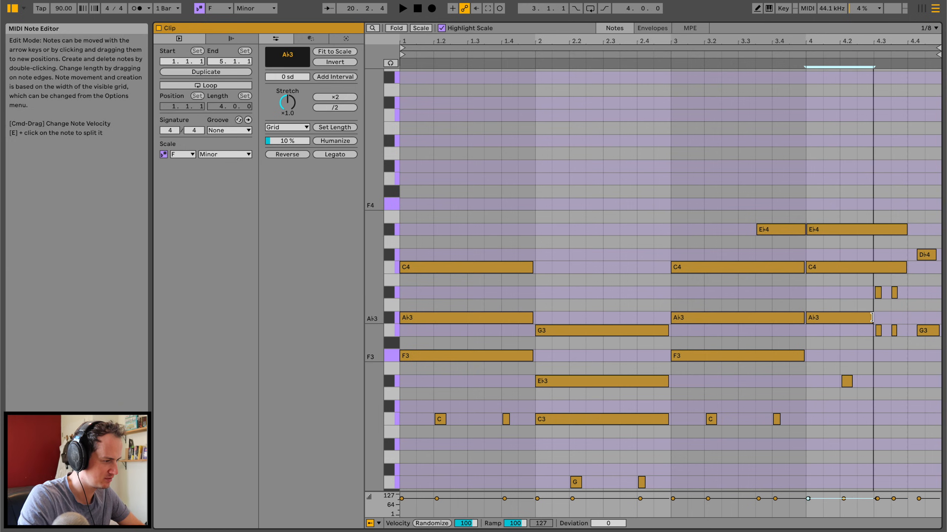
pyautogui.moveTo(905, 267); pyautogui.dragTo(873, 267)
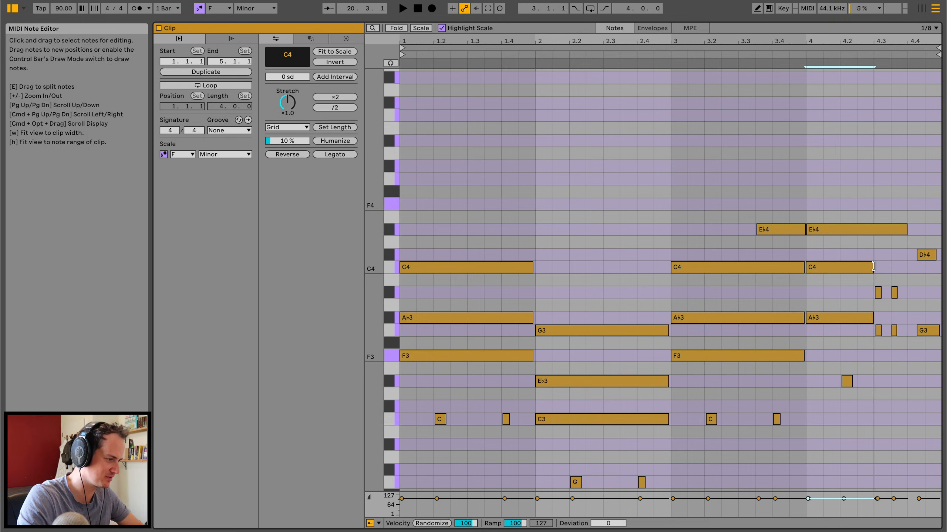
pyautogui.moveTo(905, 229); pyautogui.dragTo(877, 229)
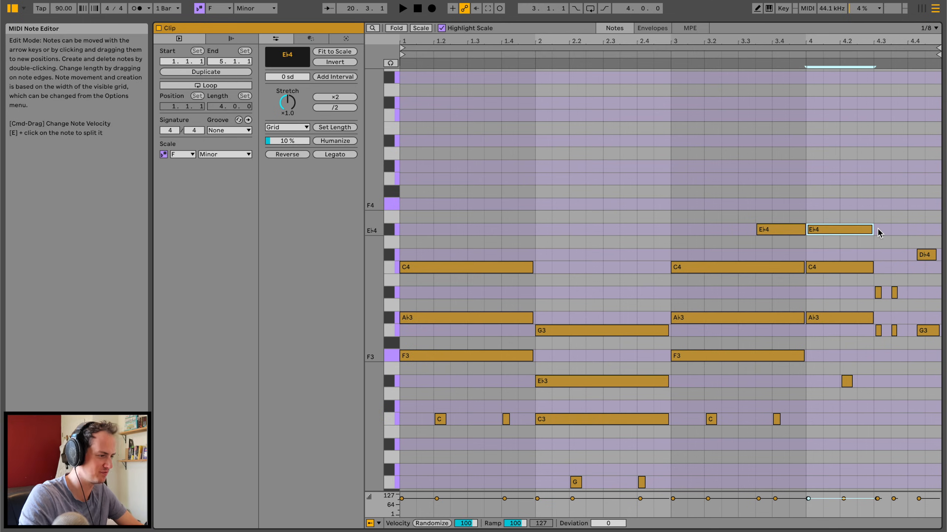
pyautogui.moveTo(880, 292); pyautogui.dragTo(895, 296)
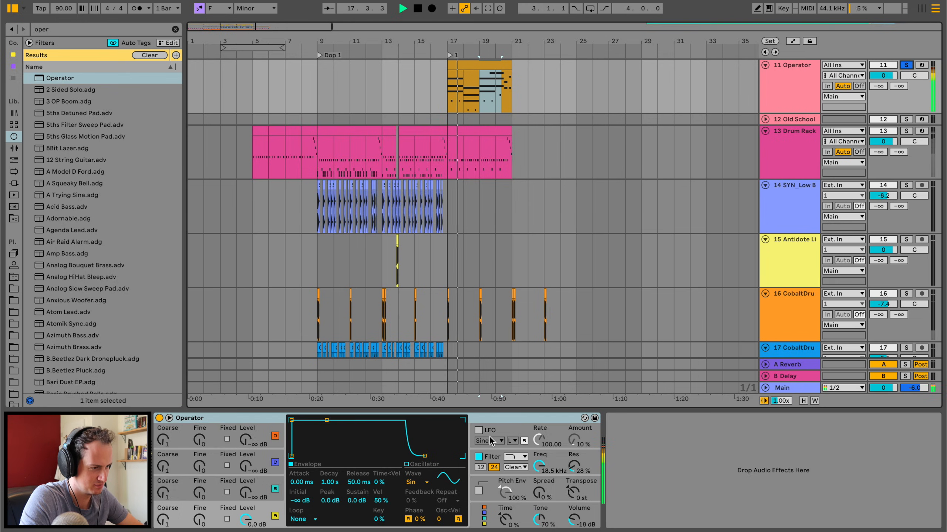
# Enable Operator's LFO with rate 54.43 and amount 14%, and raise oscillator B's level to -61 dB while the chords play.
pyautogui.press('space')
pyautogui.click(478, 430)
pyautogui.press('space')
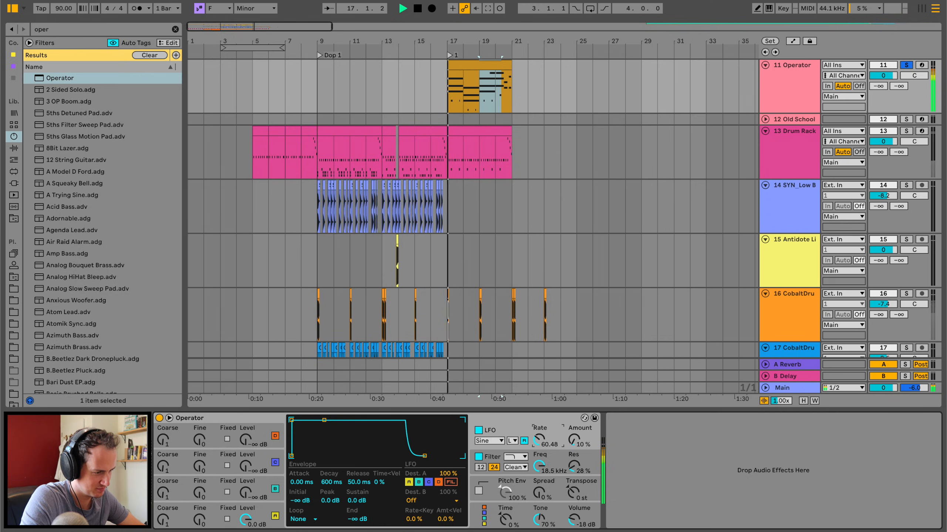
pyautogui.moveTo(574, 440)
pyautogui.mouseDown()
pyautogui.moveTo(575, 414)
pyautogui.moveTo(580, 442)
pyautogui.mouseUp()
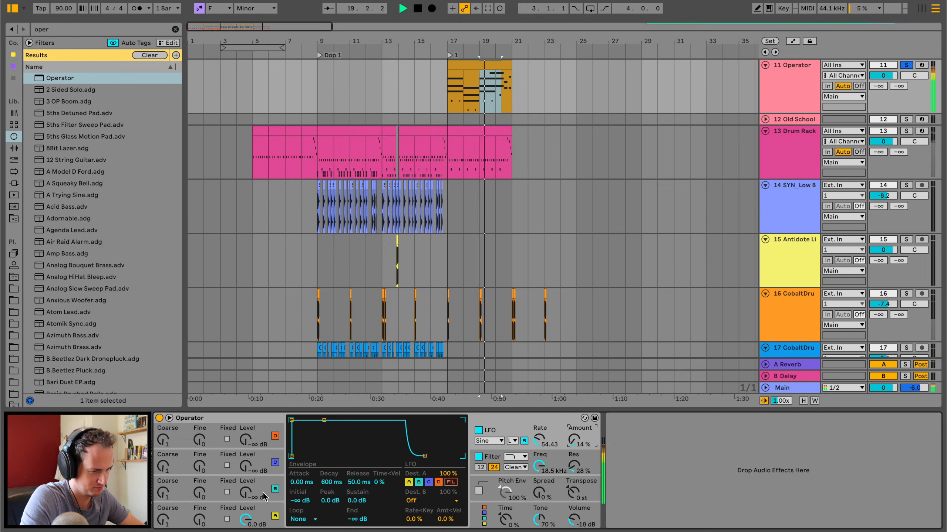
pyautogui.click(282, 493)
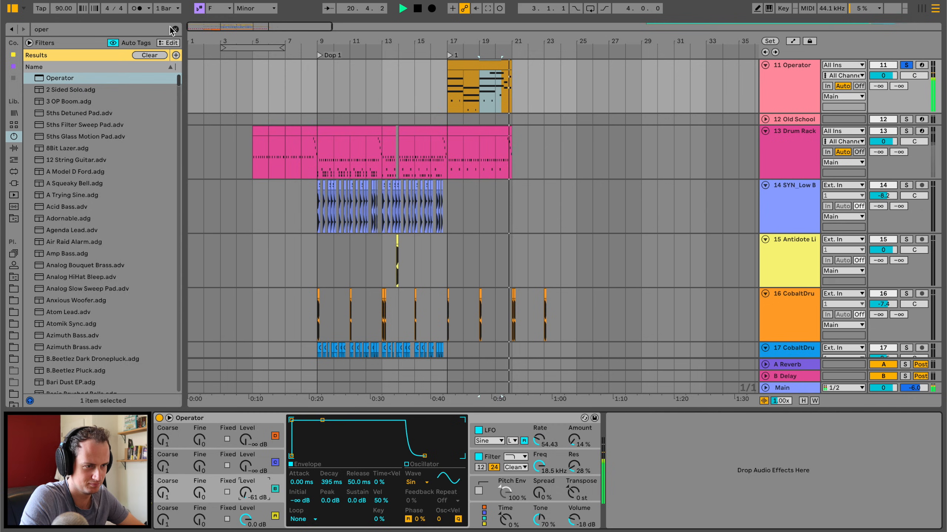
# Add the Chorus-Ensemble audio effect after Operator and set its Dry/Wet to 24%.
pyautogui.press('super+f')
pyautogui.press('BackSpace')
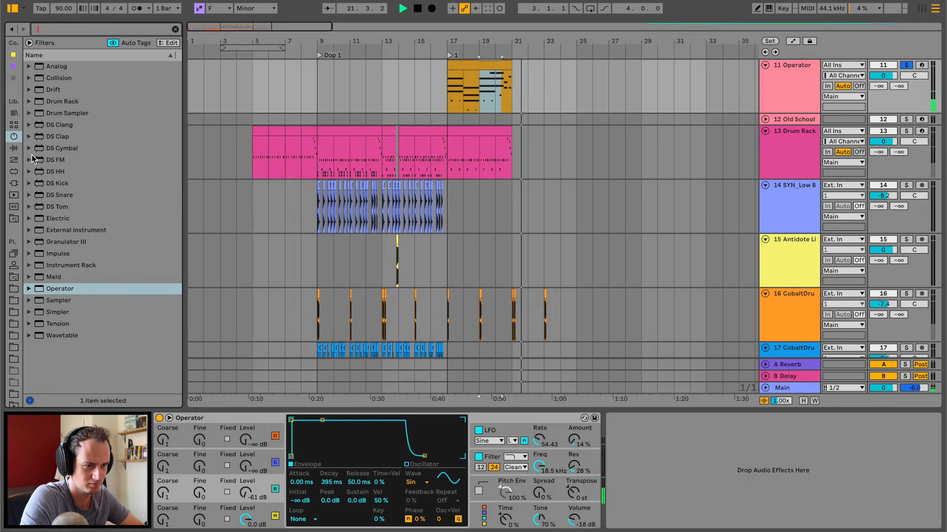
pyautogui.click(13, 148)
pyautogui.click(61, 212)
pyautogui.doubleClick(61, 212)
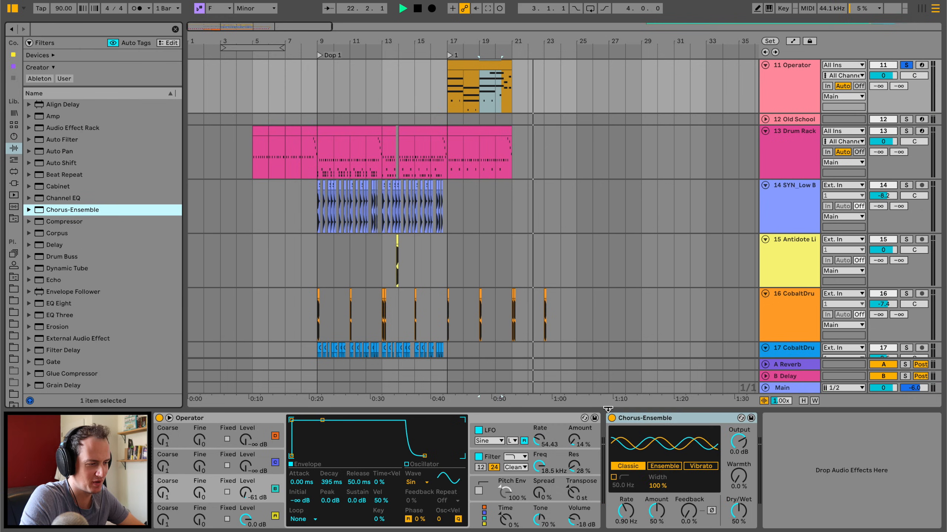
pyautogui.press('space')
pyautogui.click(738, 511)
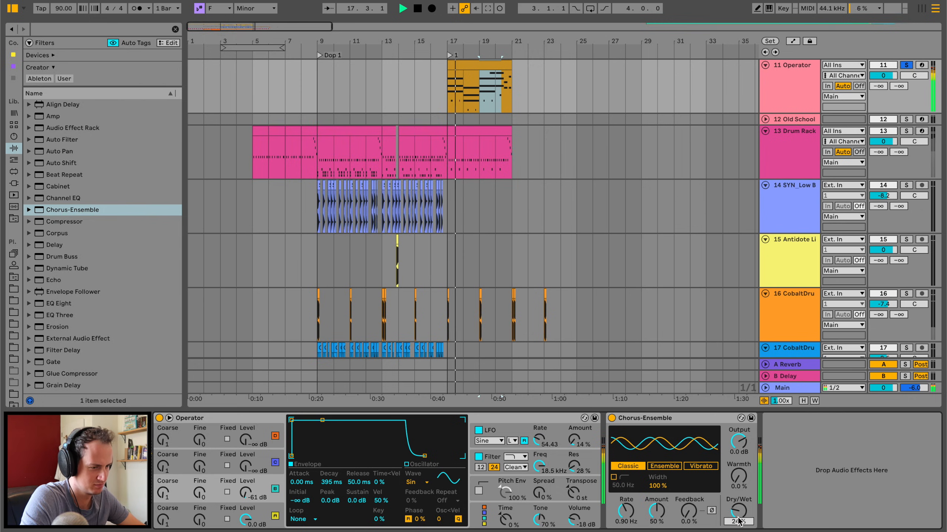
# Audition other Operator LFO rates, including tempo-synced 1/16, and settle on the low range at 47.37.
pyautogui.moveTo(539, 440); pyautogui.dragTo(538, 447)
pyautogui.click(452, 482)
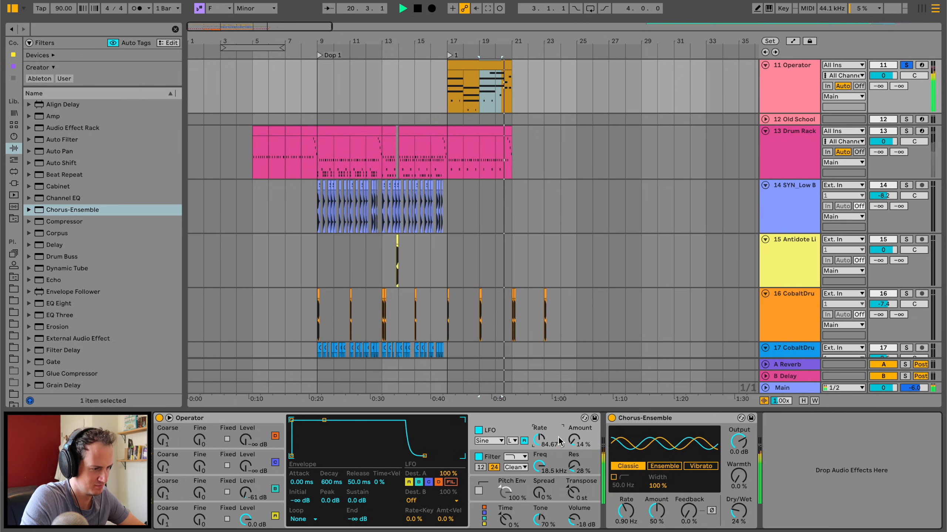
pyautogui.click(513, 441)
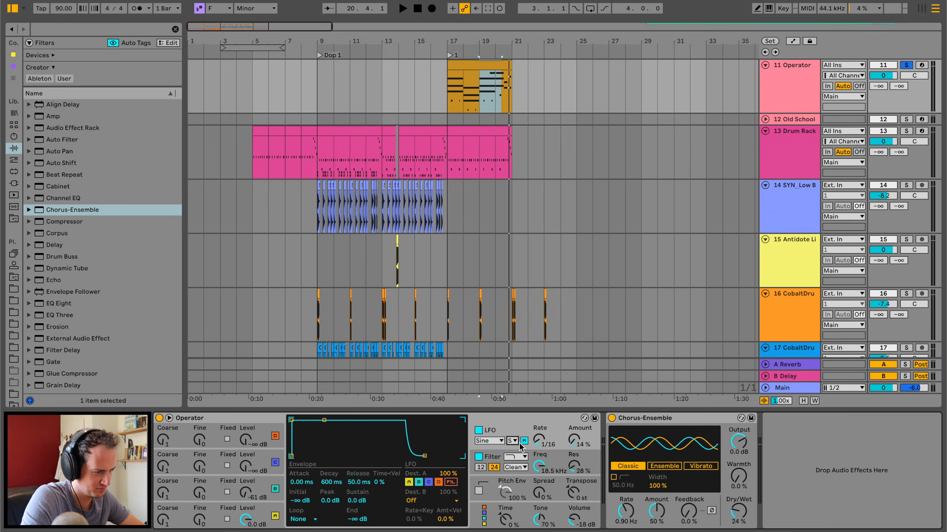
pyautogui.press('space')
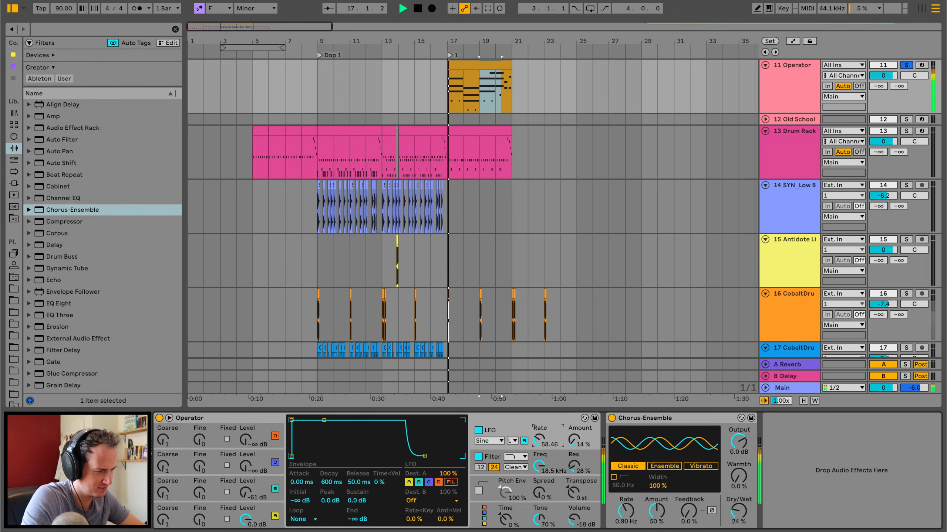
# Add Erosion's Hiss preset to the Operator track and set it to 3.61 kHz with an amount of 2.97.
pyautogui.click(41, 326)
pyautogui.doubleClick(63, 339)
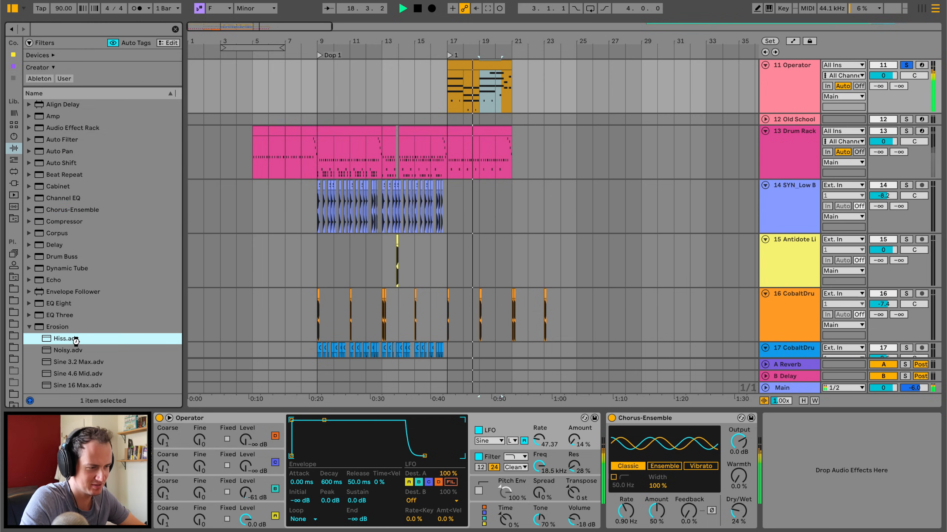
pyautogui.moveTo(828, 453); pyautogui.dragTo(819, 475)
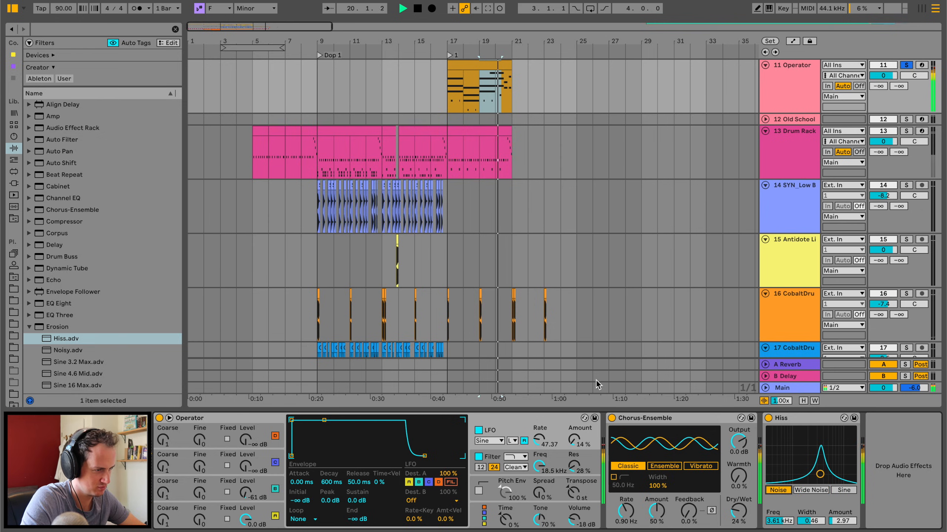
# Unsolo the Operator track, replay the section in context and lower the track's volume to -7.8 dB.
pyautogui.doubleClick(458, 65)
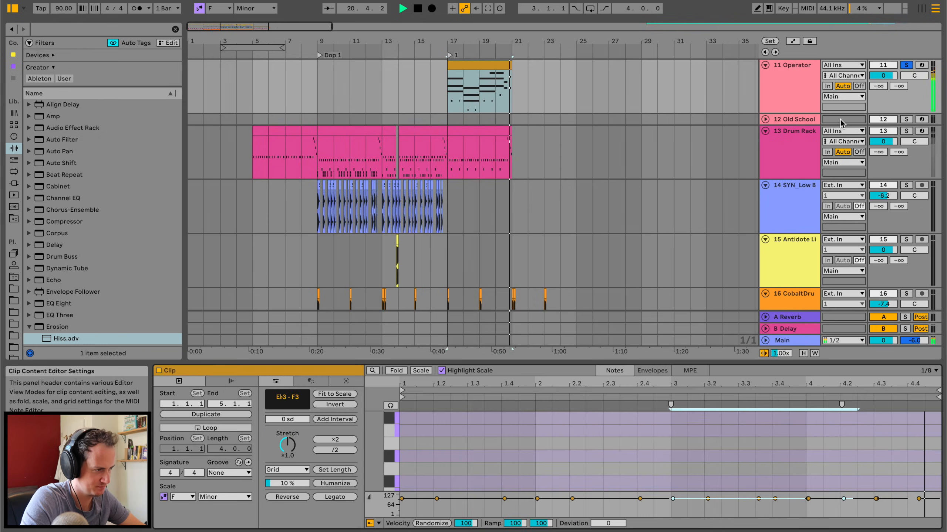
pyautogui.click(905, 65)
pyautogui.press('space')
pyautogui.press('space')
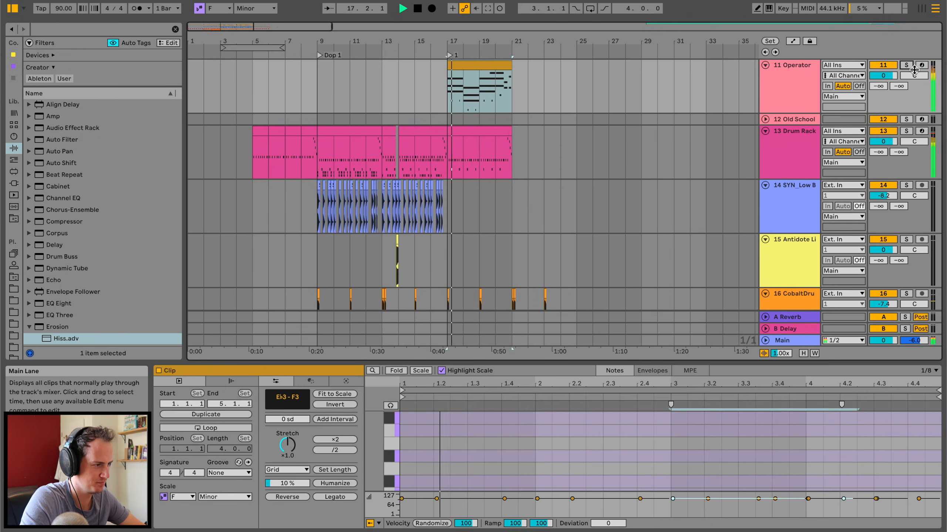
pyautogui.moveTo(883, 76); pyautogui.dragTo(881, 85)
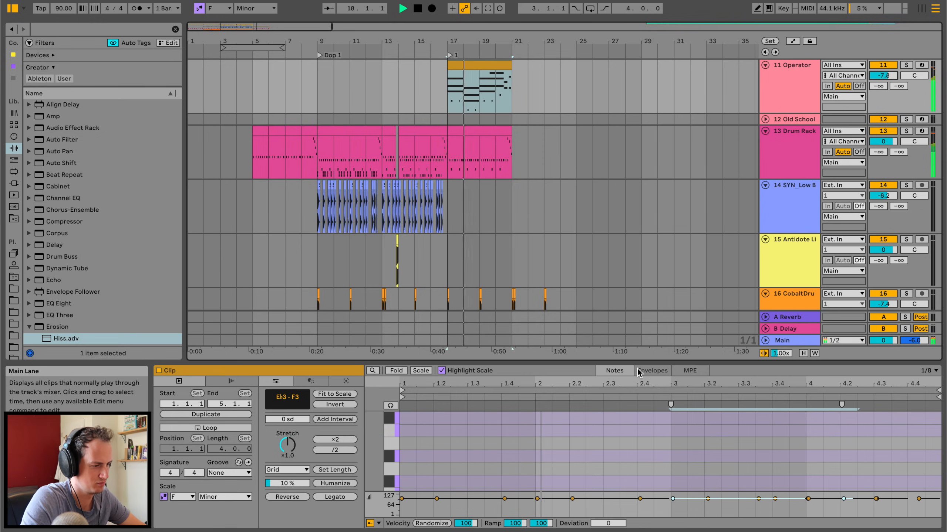
# Examine the Operator clip's notes in an enlarged editor, selecting the two short C3 notes in bar 1.
pyautogui.press('super+alt+e')
pyautogui.scroll(-3, 531, 360)
pyautogui.moveTo(421, 351); pyautogui.dragTo(512, 381)
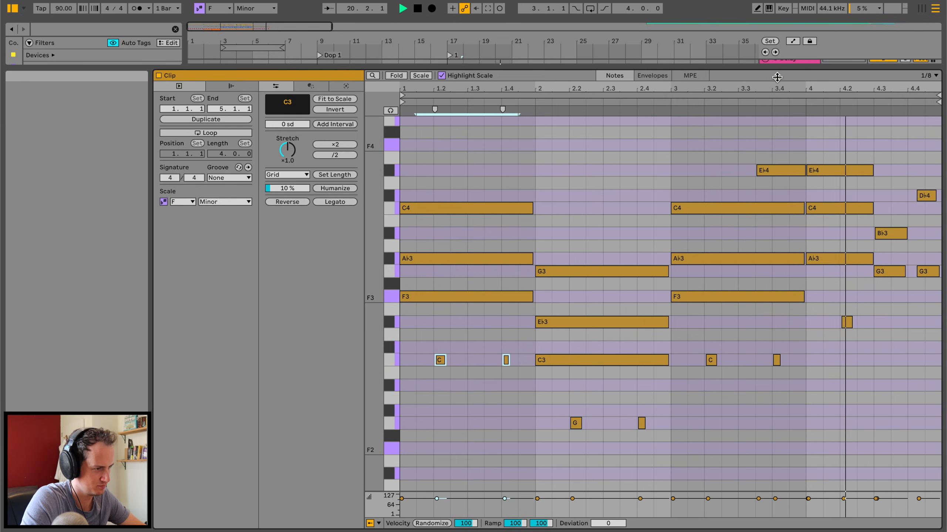
pyautogui.press('super+alt+e')
pyautogui.scroll(3, 690, 198)
pyautogui.click(793, 147)
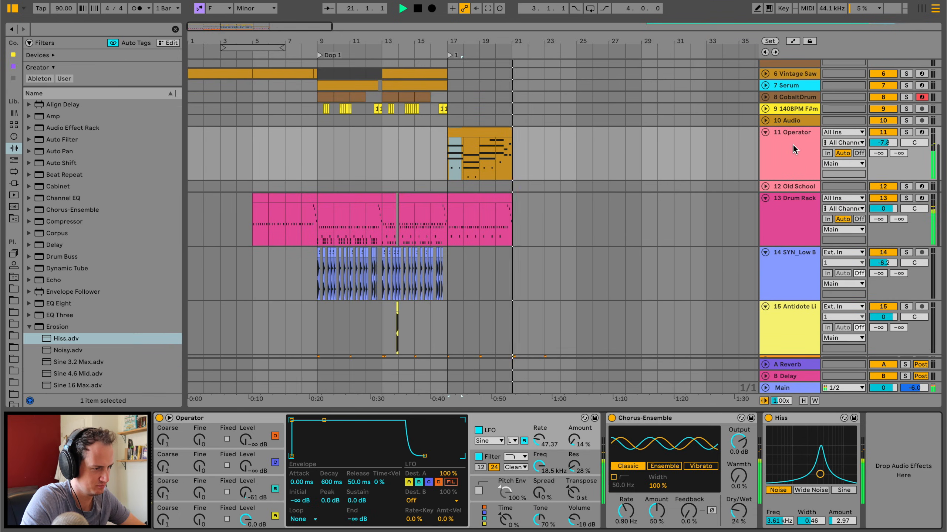
# Add a locator at bar 21, where the Operator chord section ends.
pyautogui.rightClick(513, 45)
pyautogui.click(537, 77)
pyautogui.click(514, 55)
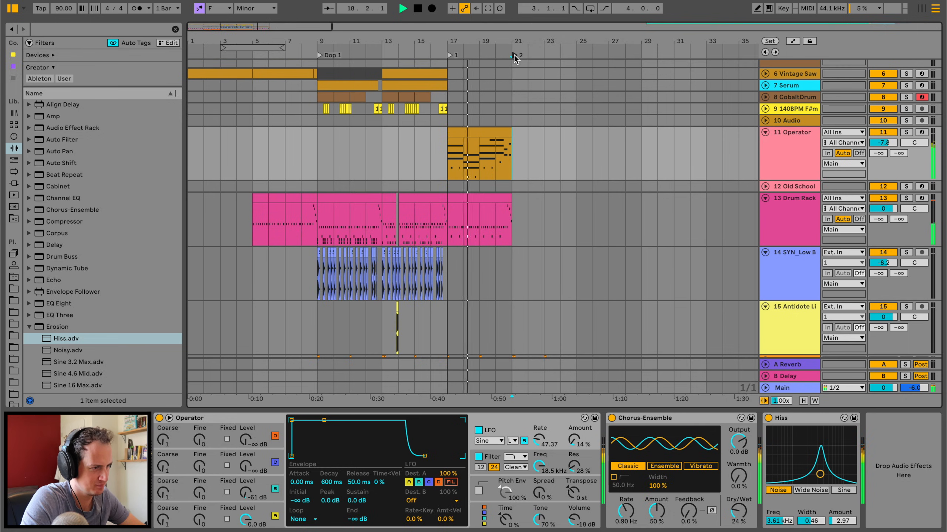
# Copy the drop's clips on all tracks from bars 9 to 17 and paste them at bar 21.
pyautogui.moveTo(318, 62); pyautogui.dragTo(450, 273)
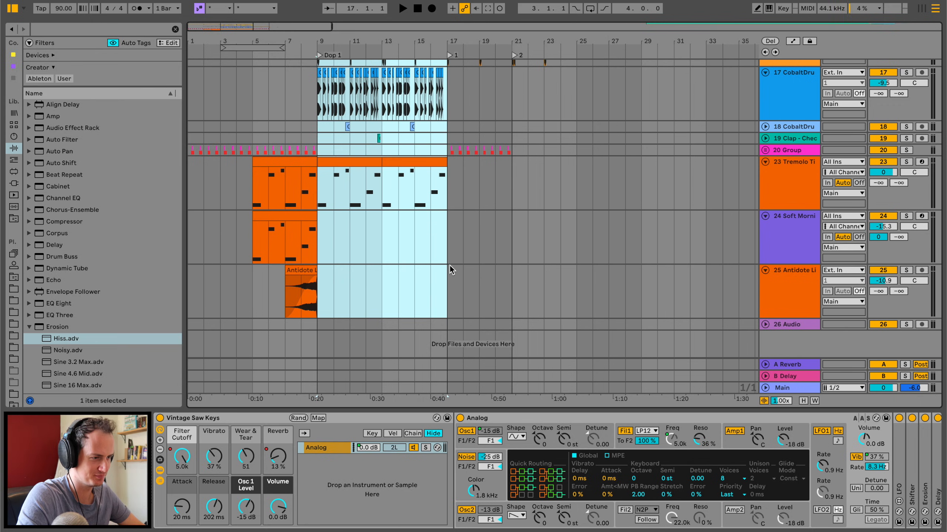
pyautogui.scroll(10, 449, 242)
pyautogui.click(512, 138)
pyautogui.press('super+v')
pyautogui.click(495, 137)
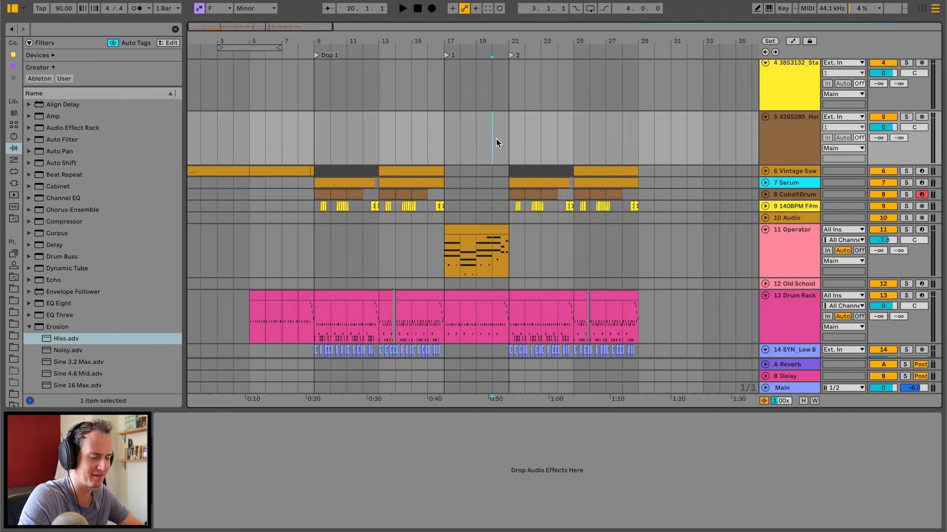
# Play the chord section from bar 17 and raise the Operator track's Reverb send to -17.5 dB.
pyautogui.scroll(-2, 496, 139)
pyautogui.scroll(-1, 496, 139)
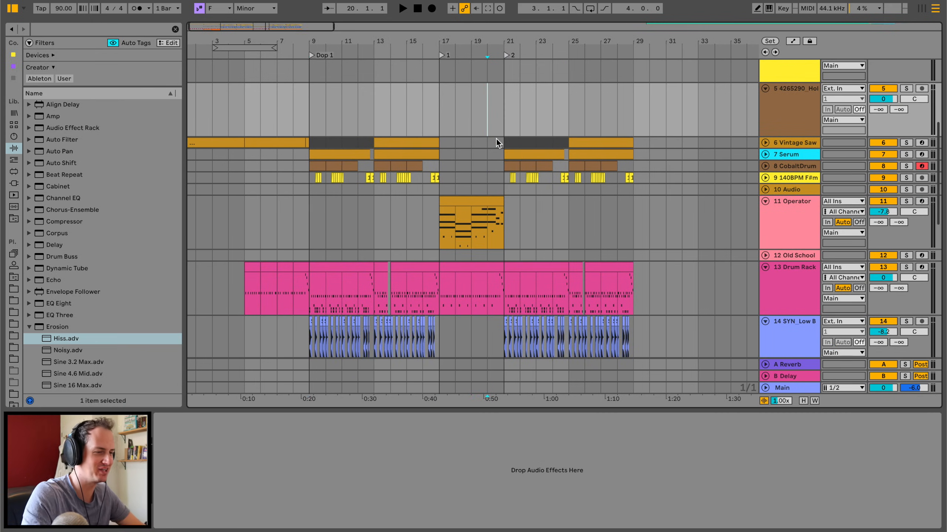
pyautogui.press('space')
pyautogui.click(455, 204)
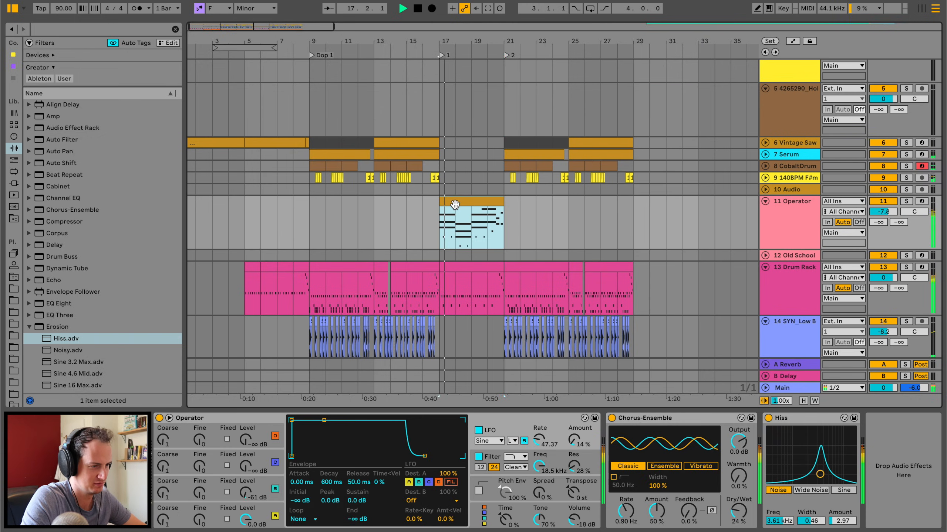
pyautogui.moveTo(878, 220); pyautogui.dragTo(878, 209)
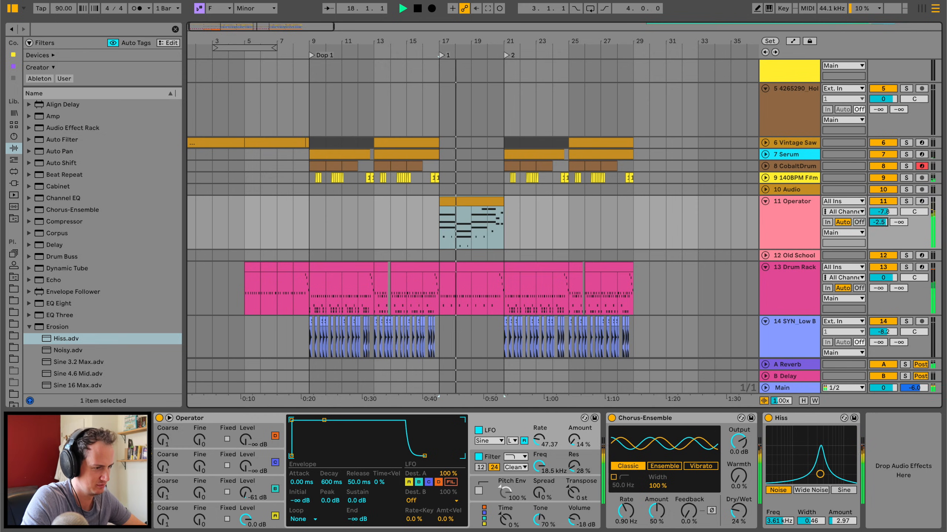
# Delete all the CleanClap notes from the Drum Rack clip at bar 17.
pyautogui.click(474, 268)
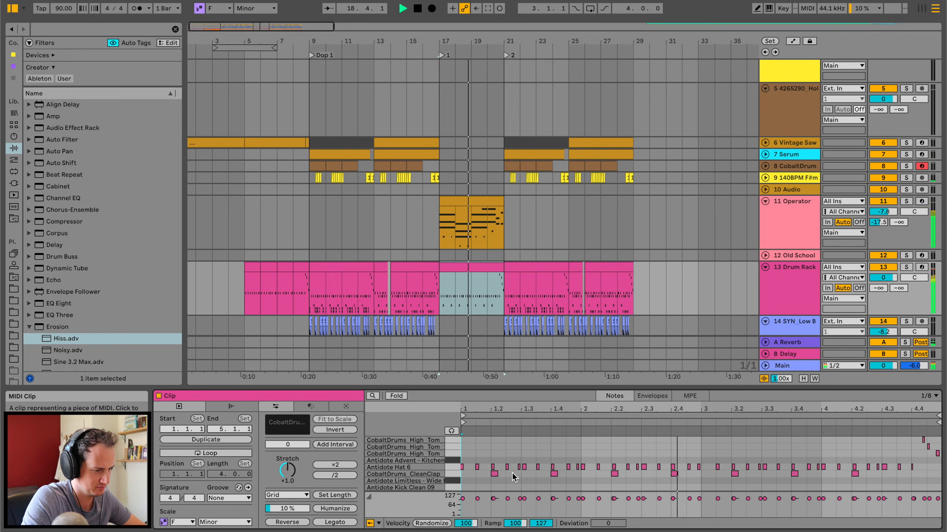
pyautogui.moveTo(476, 473); pyautogui.dragTo(934, 477)
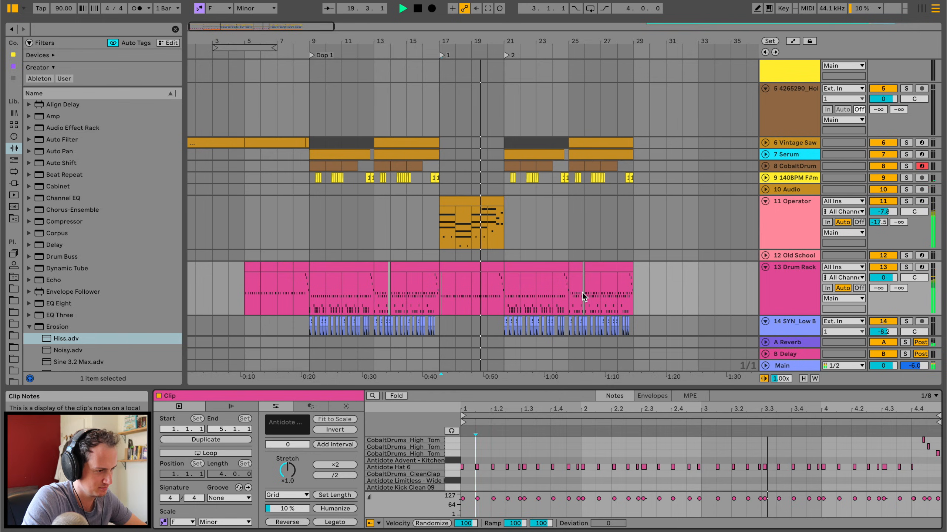
# Replay from bar 17 and lower the Antidote Hat 6 pad's volume in the Drum Rack to -25.1 dB.
pyautogui.click(792, 279)
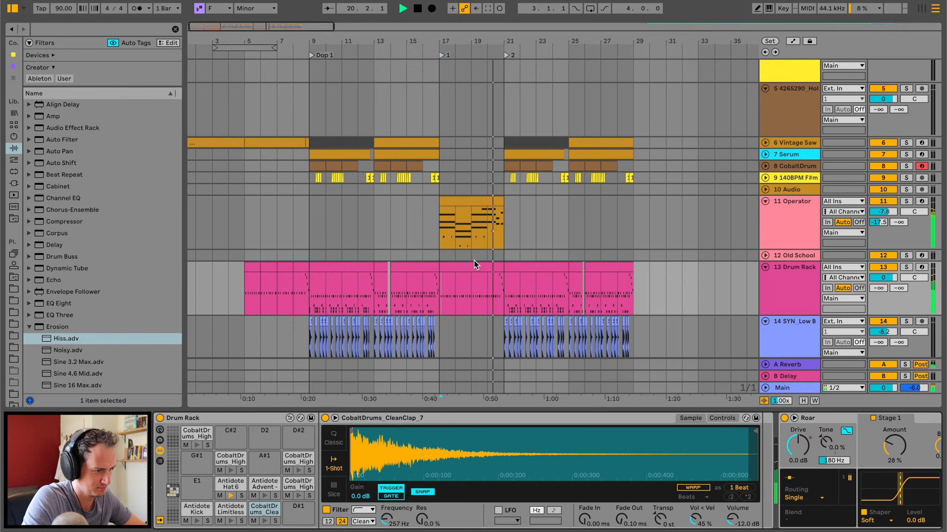
pyautogui.click(468, 268)
pyautogui.press('space')
pyautogui.press('space')
pyautogui.click(228, 485)
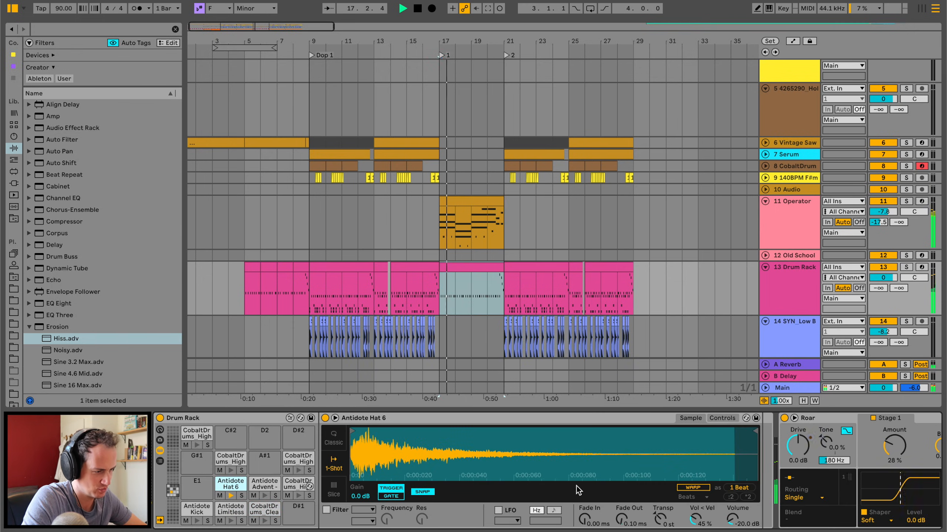
pyautogui.moveTo(732, 519)
pyautogui.mouseDown()
pyautogui.moveTo(732, 530)
pyautogui.moveTo(732, 514)
pyautogui.mouseUp()
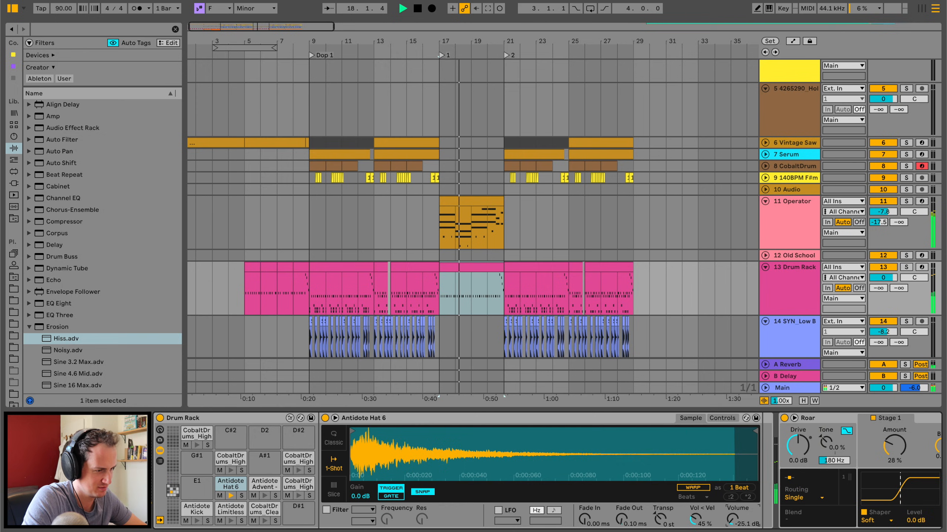
# Check the hats in the drop from bar 9, set the Antidote Hat 6 volume to -22.9 dB, and replay from bar 17.
pyautogui.click(312, 291)
pyautogui.press('space')
pyautogui.press('space')
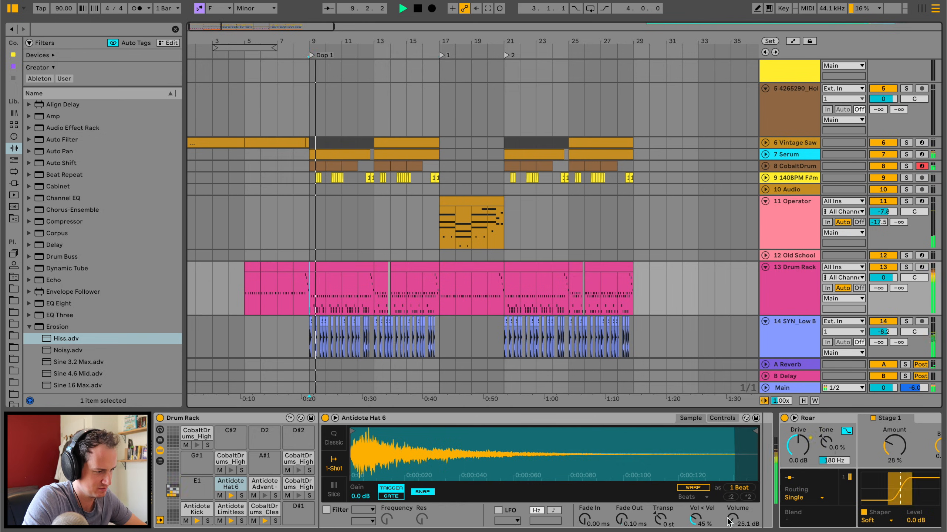
pyautogui.moveTo(732, 519); pyautogui.dragTo(732, 522)
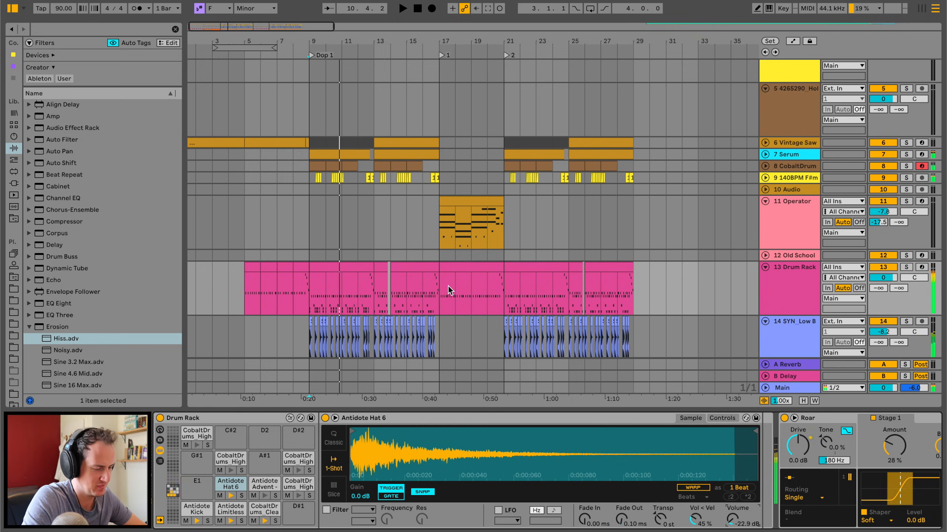
pyautogui.click(445, 263)
pyautogui.press('space')
pyautogui.press('space')
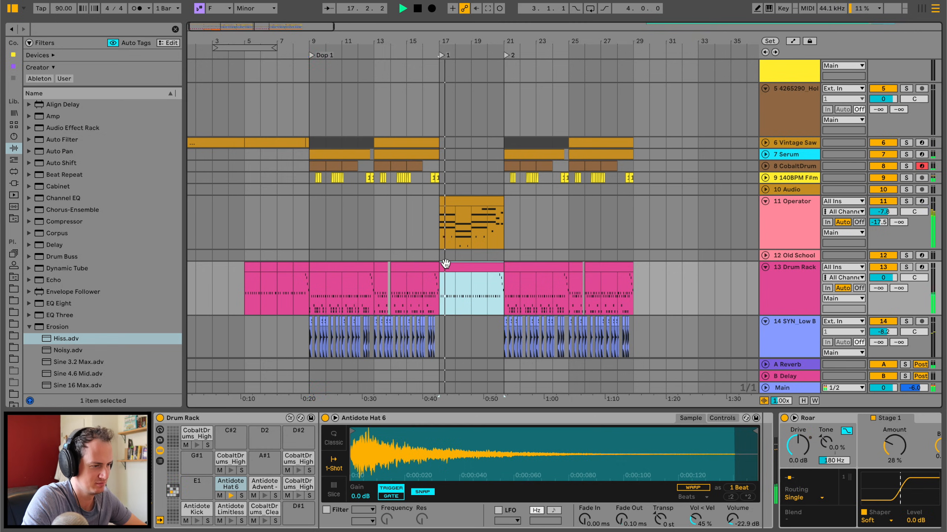
# Stop playback and duplicate the Operator track together with its chord clip at bar 17.
pyautogui.click(456, 215)
pyautogui.click(781, 231)
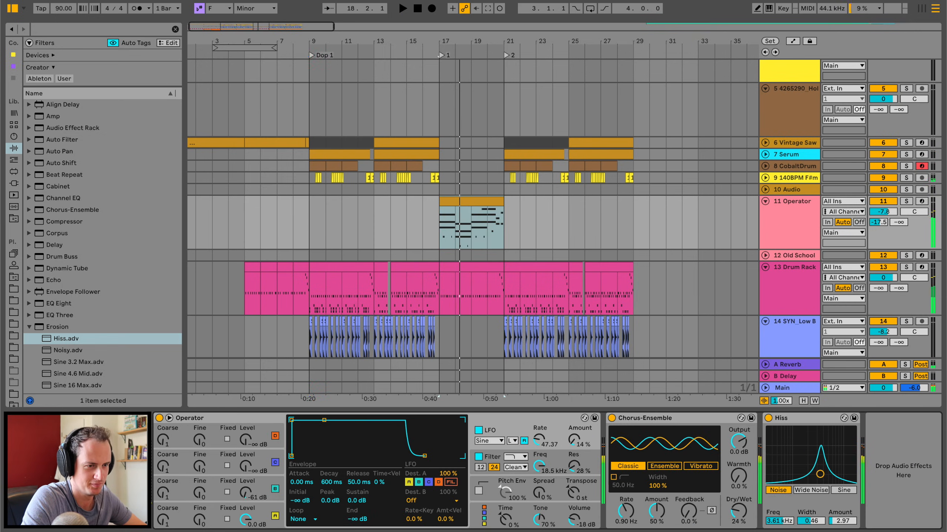
pyautogui.click(14, 137)
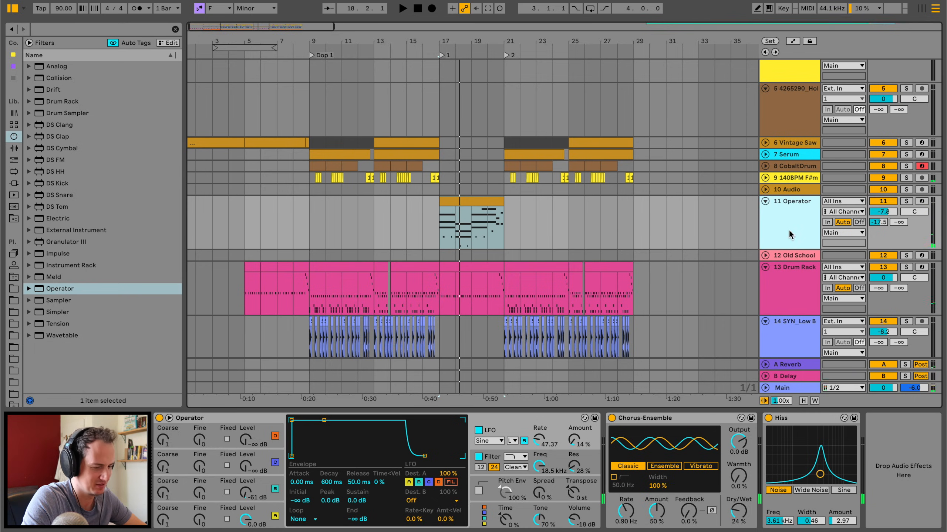
pyautogui.hotkey('ctrl', 'd')
# Search the instruments for "det" and load the Detuned Broad Pad preset onto the duplicated track.
pyautogui.click(30, 67)
pyautogui.click(66, 31)
pyautogui.write('det')
pyautogui.press('Down')
pyautogui.press('Down')
pyautogui.press('Down')
pyautogui.press('Down')
pyautogui.press('Down')
pyautogui.press('Up')
pyautogui.moveTo(85, 116); pyautogui.dragTo(452, 278)
# Play the Detuned Broad Pad track soloed, set its oscillator A envelope release to 531 ms, and solo the Operator track too.
pyautogui.press('space')
pyautogui.click(906, 255)
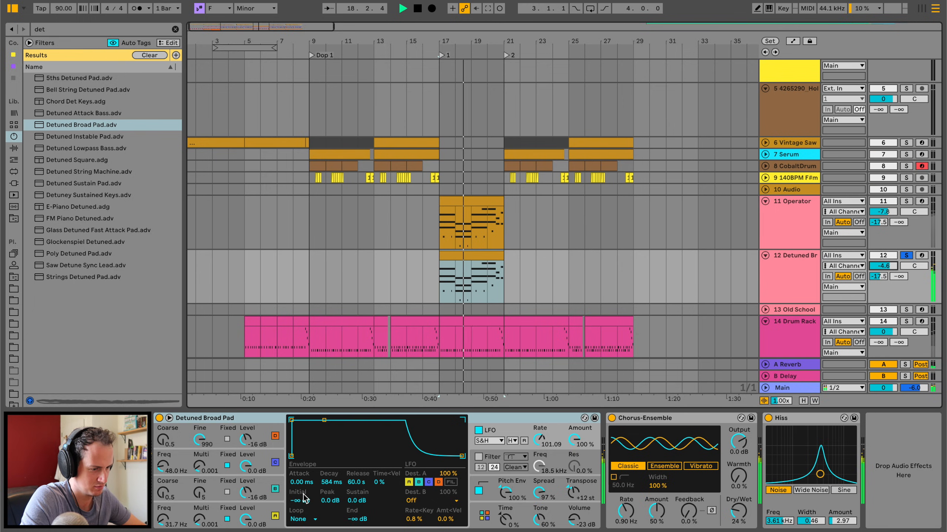
pyautogui.click(267, 509)
pyautogui.moveTo(356, 482); pyautogui.dragTo(357, 506)
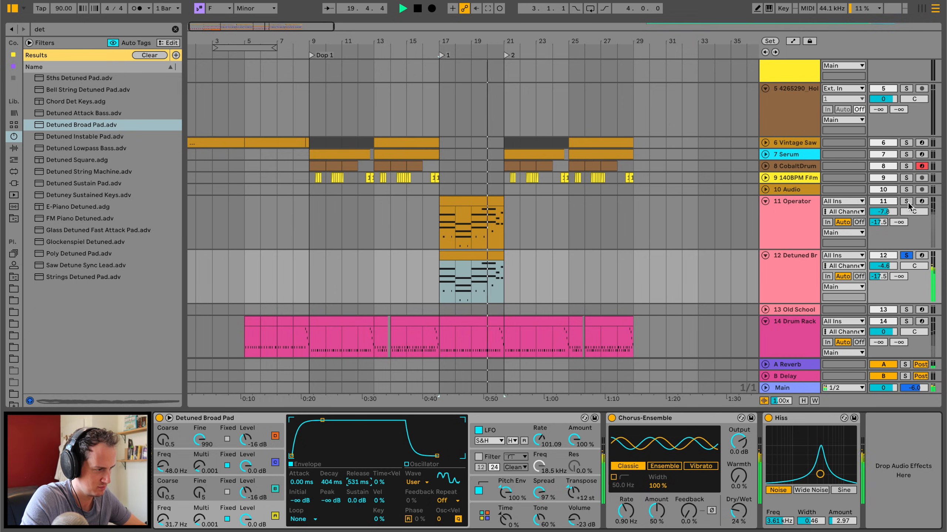
pyautogui.click(907, 203)
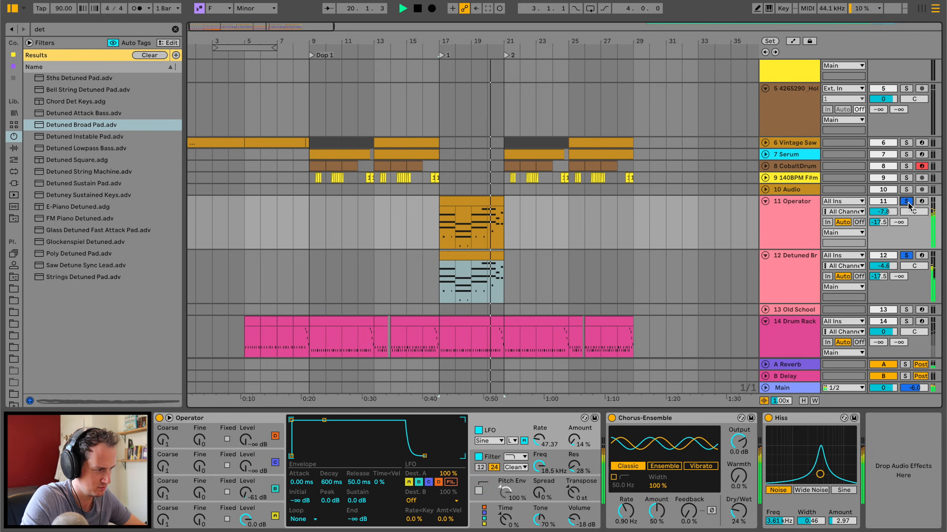
# Try tempo-syncing the Operator's LFO, return it to the Low range, and set its rate to 46.37 and amount to 9.5 %.
pyautogui.click(787, 206)
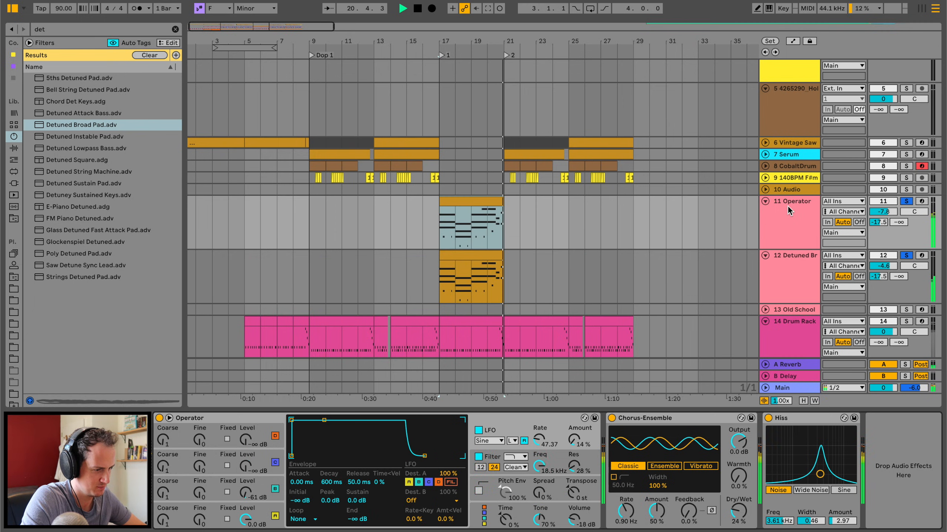
pyautogui.click(501, 440)
pyautogui.click(505, 440)
pyautogui.click(513, 440)
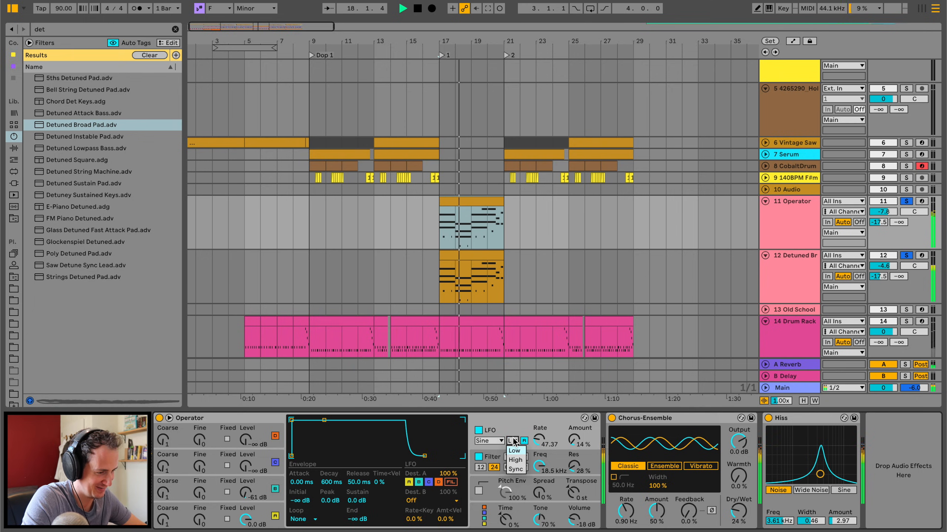
pyautogui.moveTo(538, 443); pyautogui.dragTo(537, 429)
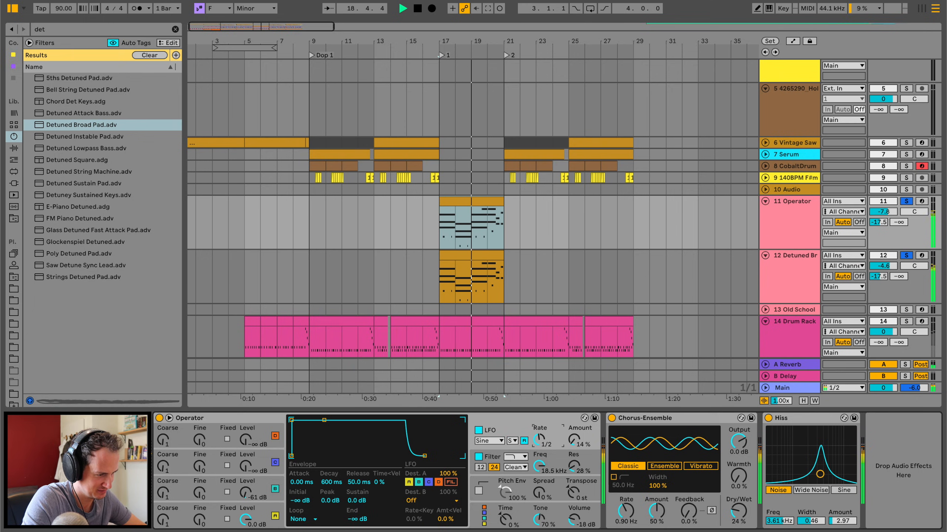
pyautogui.click(512, 441)
pyautogui.click(516, 450)
pyautogui.moveTo(539, 437); pyautogui.dragTo(538, 446)
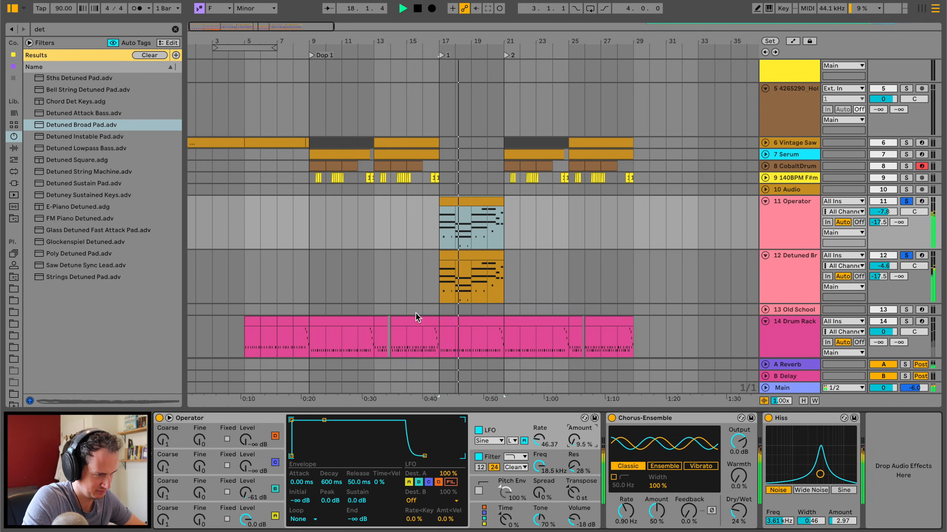
# Enable the Detuned Broad Pad's filter as a low-pass and set its frequency to 3.81 kHz.
pyautogui.click(798, 261)
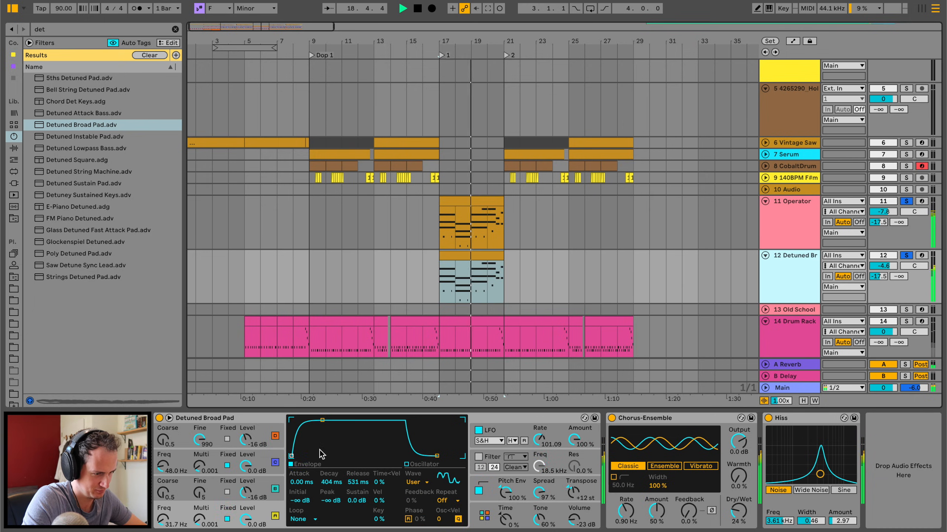
pyautogui.click(478, 456)
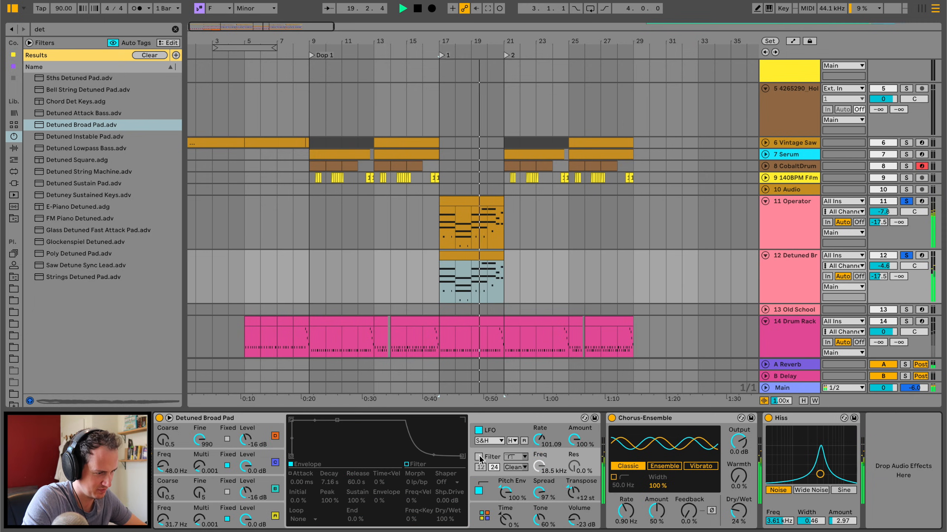
pyautogui.click(523, 457)
pyautogui.click(523, 469)
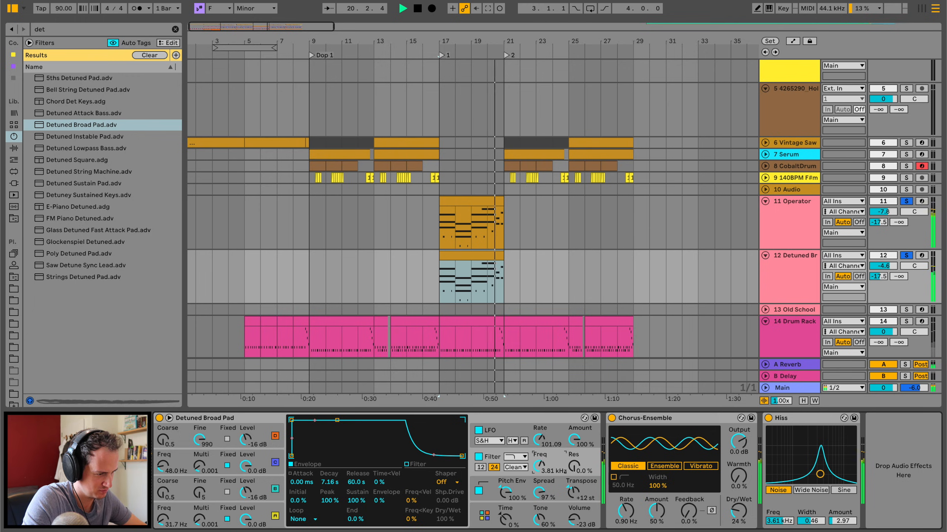
# Play the full mix from bar 16 and look over the drum, percussion and bass tracks around the chord section.
pyautogui.click(422, 238)
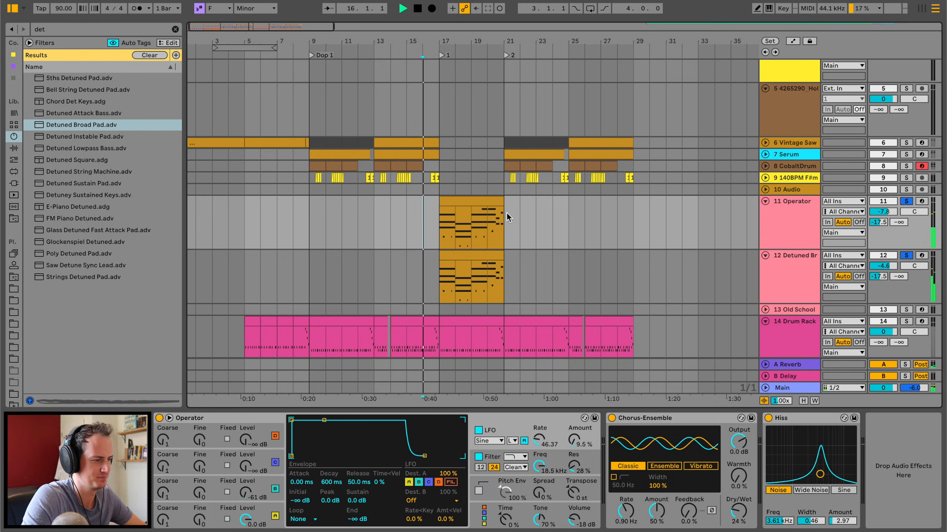
pyautogui.scroll(-2, 421, 231)
pyautogui.scroll(-6, 421, 231)
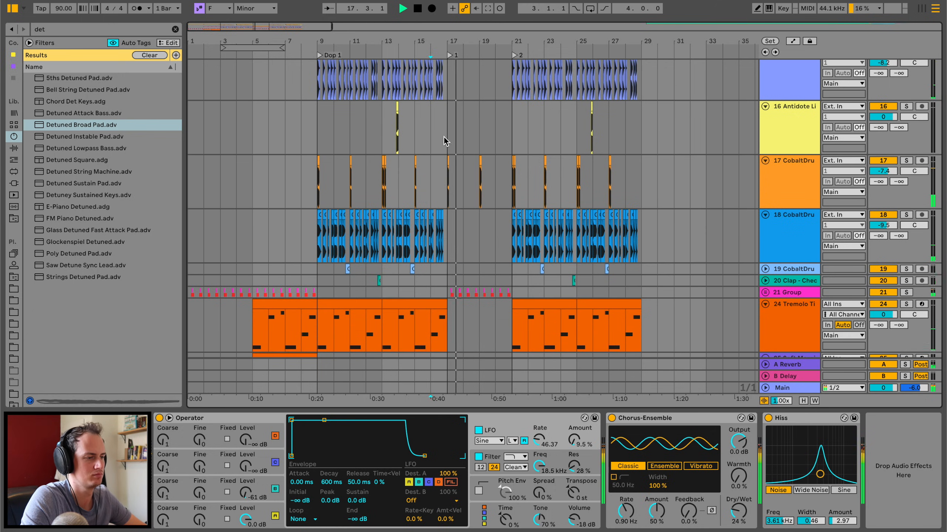
pyautogui.scroll(5, 447, 104)
# Select all the notes in the Operator clip at bar 17, humanize them by 79 %, and play the result.
pyautogui.doubleClick(790, 105)
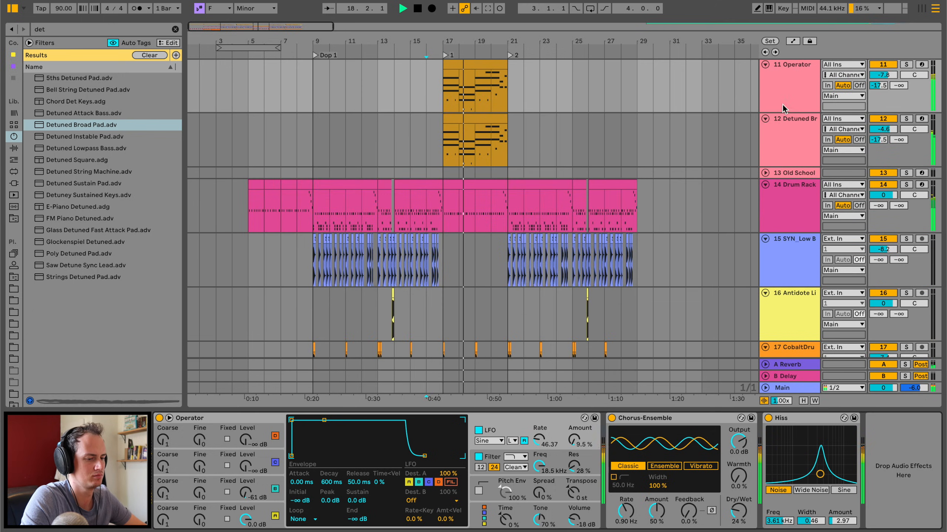
pyautogui.doubleClick(480, 67)
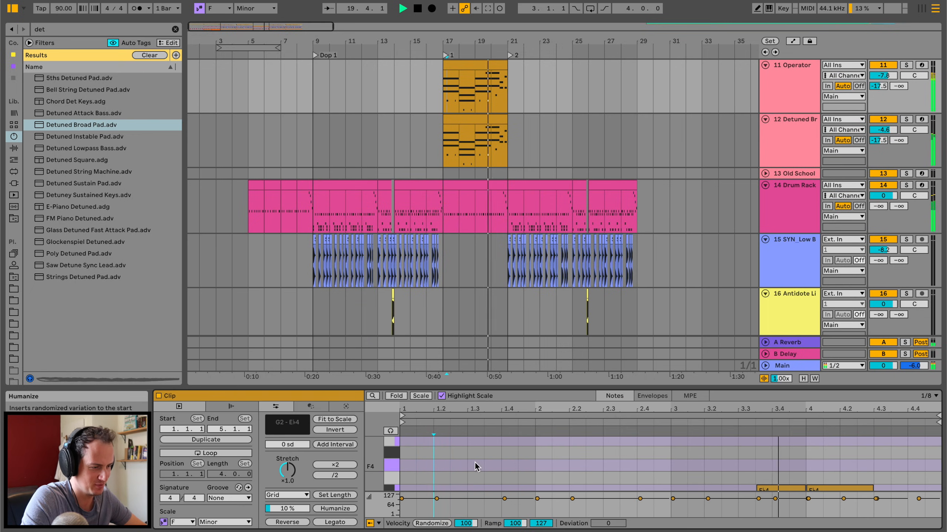
pyautogui.press('super+a')
pyautogui.scroll(-3, 482, 446)
pyautogui.press('space')
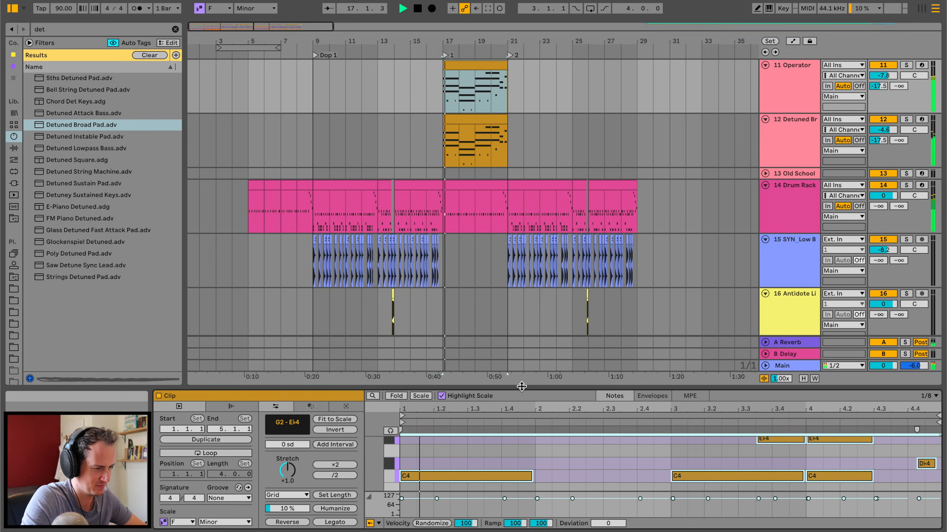
pyautogui.moveTo(522, 387); pyautogui.dragTo(521, 161)
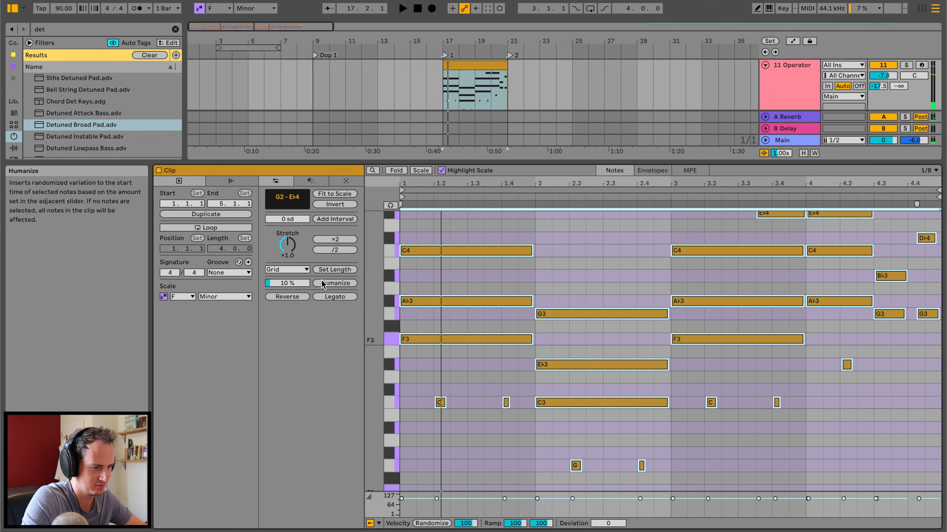
pyautogui.moveTo(291, 283); pyautogui.dragTo(291, 249)
pyautogui.press('space')
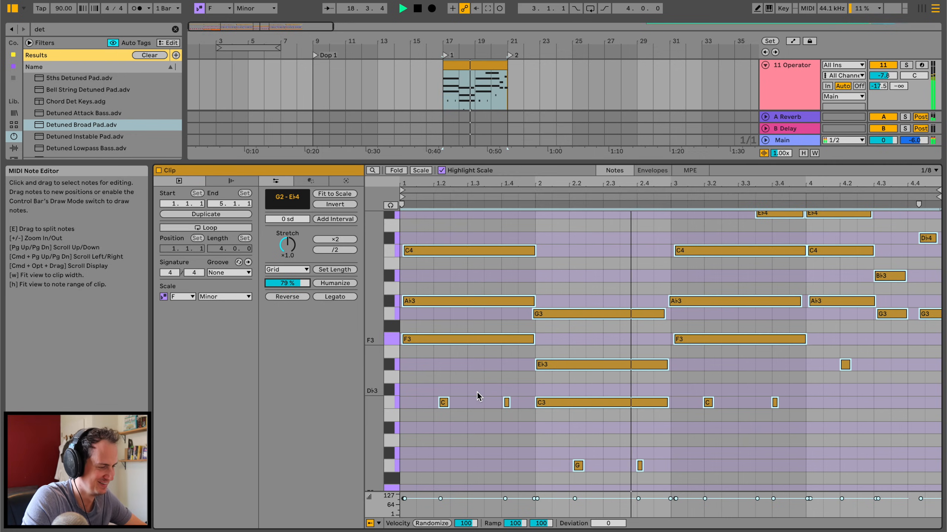
# Nudge the two short C3 notes in the third bar of the Operator clip slightly later.
pyautogui.click(591, 426)
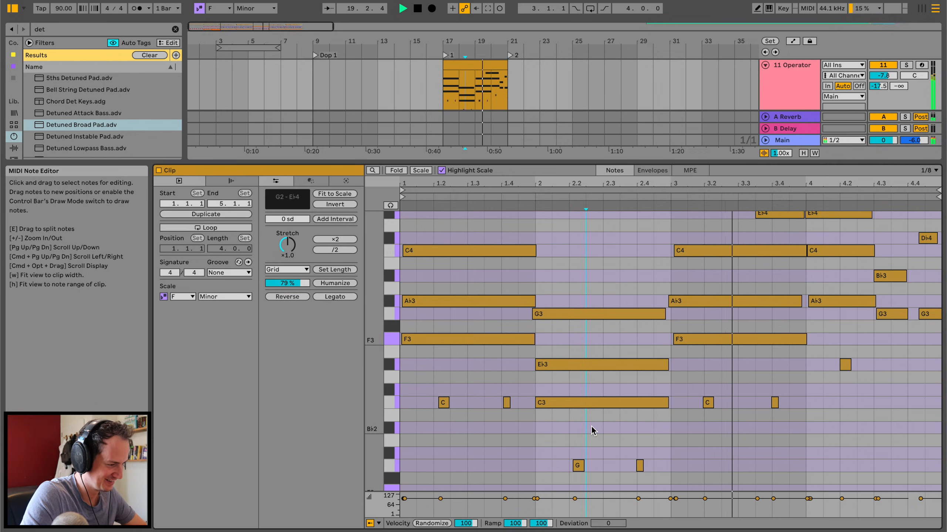
pyautogui.click(709, 403)
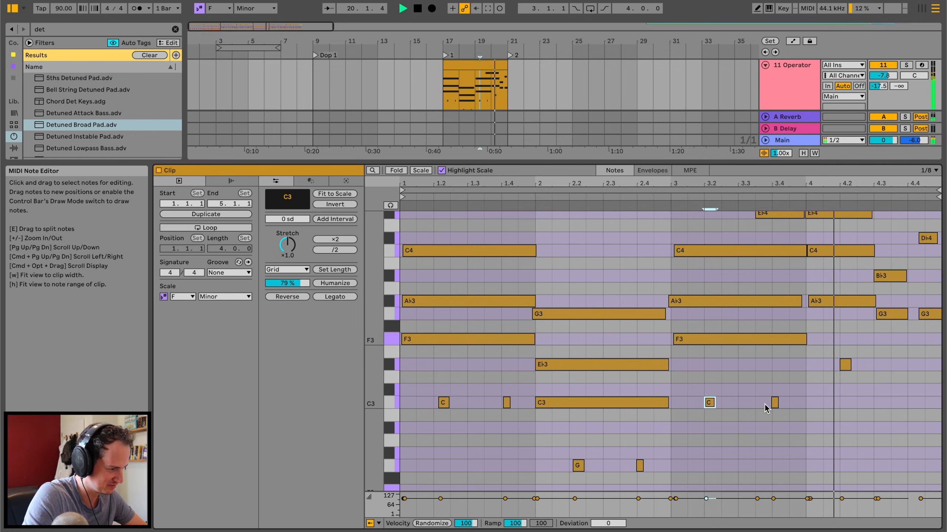
pyautogui.moveTo(773, 402); pyautogui.dragTo(777, 402)
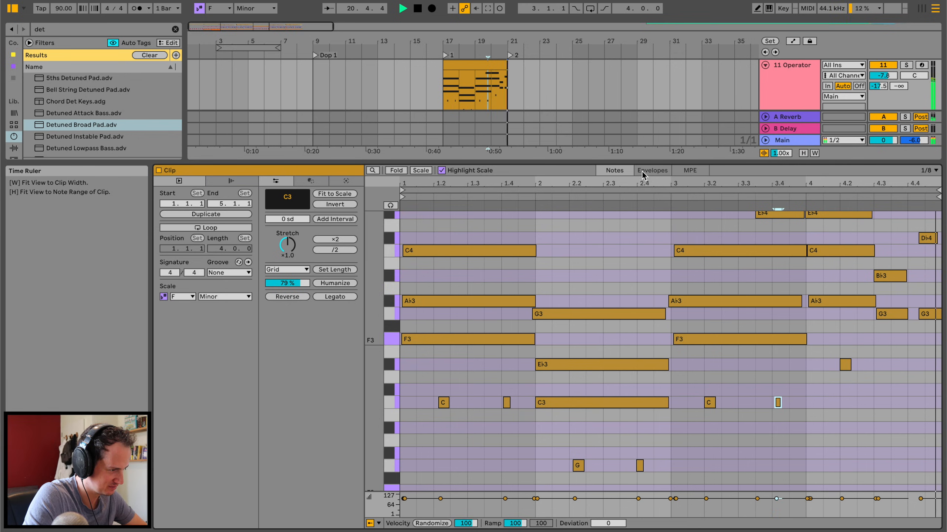
pyautogui.moveTo(648, 165); pyautogui.dragTo(648, 390)
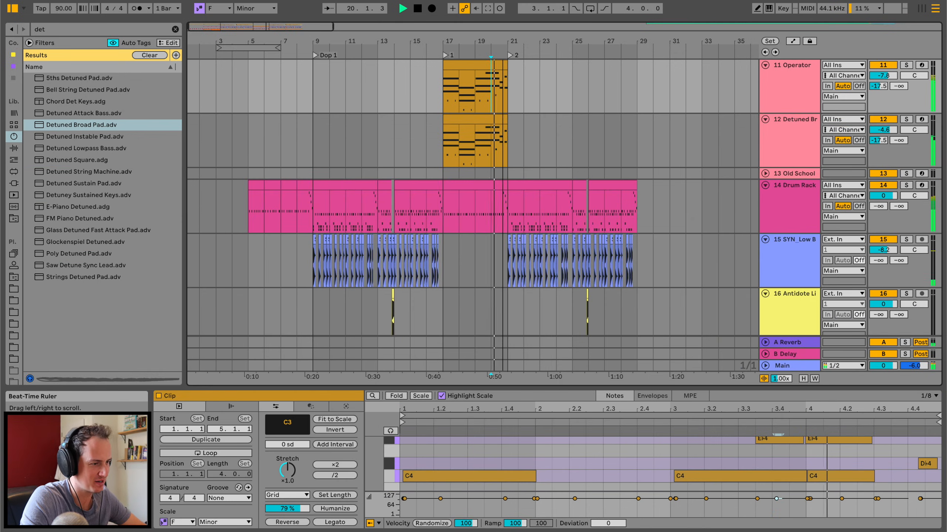
# Shorten the Detuned Broad Pad clip to end at 20.4 and the Drum Rack clip to end at 20.4.3, just before the second drop.
pyautogui.moveTo(502, 41); pyautogui.dragTo(504, 209)
pyautogui.moveTo(545, 116); pyautogui.dragTo(504, 116)
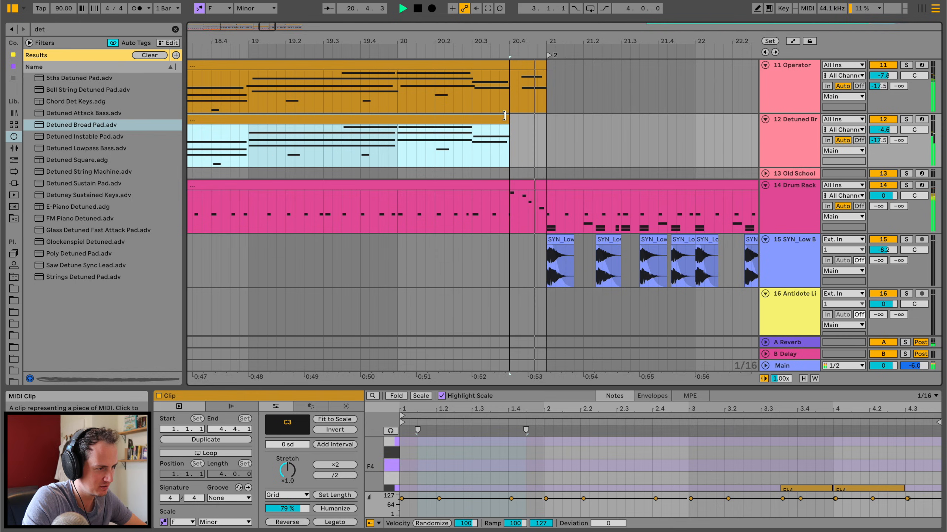
pyautogui.moveTo(545, 183); pyautogui.dragTo(524, 179)
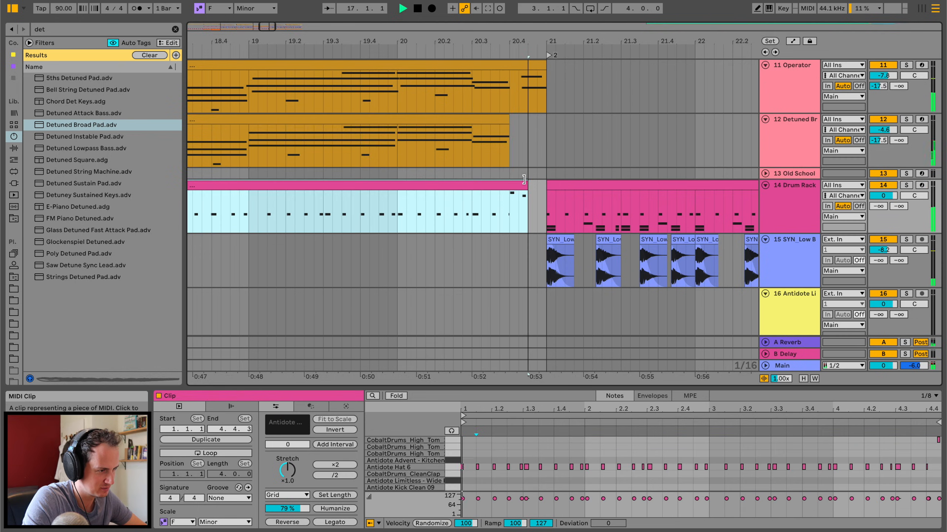
pyautogui.click(500, 204)
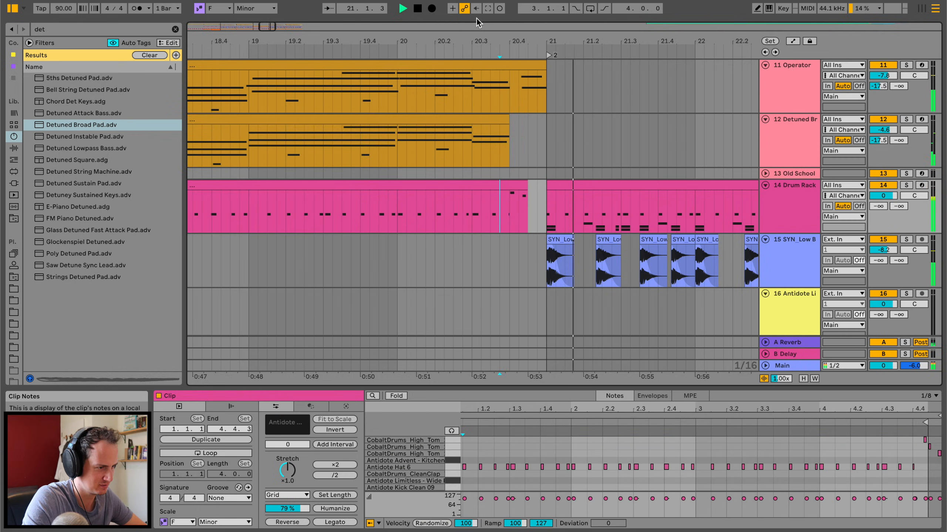
# Clear the browser search and check the arrangement from the chord section through the second drop.
pyautogui.moveTo(476, 37); pyautogui.dragTo(474, 3)
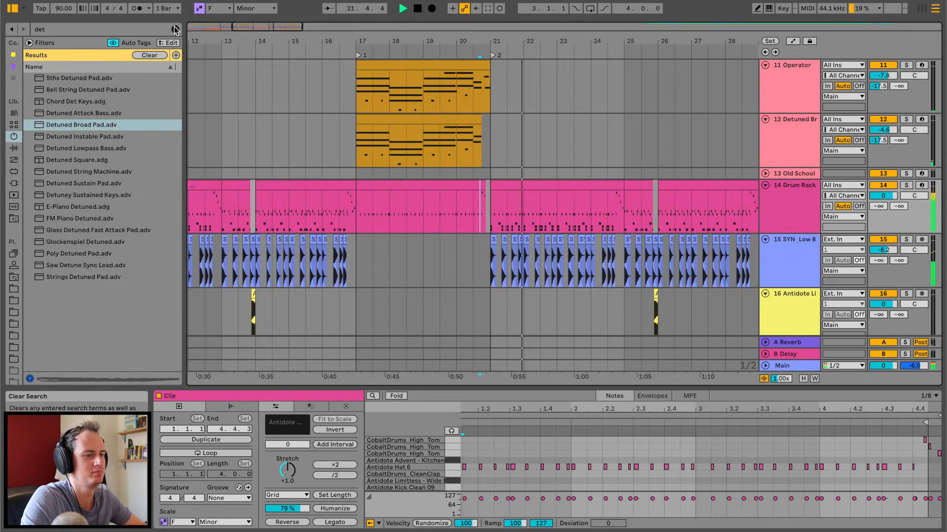
pyautogui.hotkey('ctrl', 'f')
pyautogui.moveTo(389, 41); pyautogui.dragTo(441, 20)
pyautogui.scroll(-4, 628, 239)
pyautogui.hscroll(4, 628, 240)
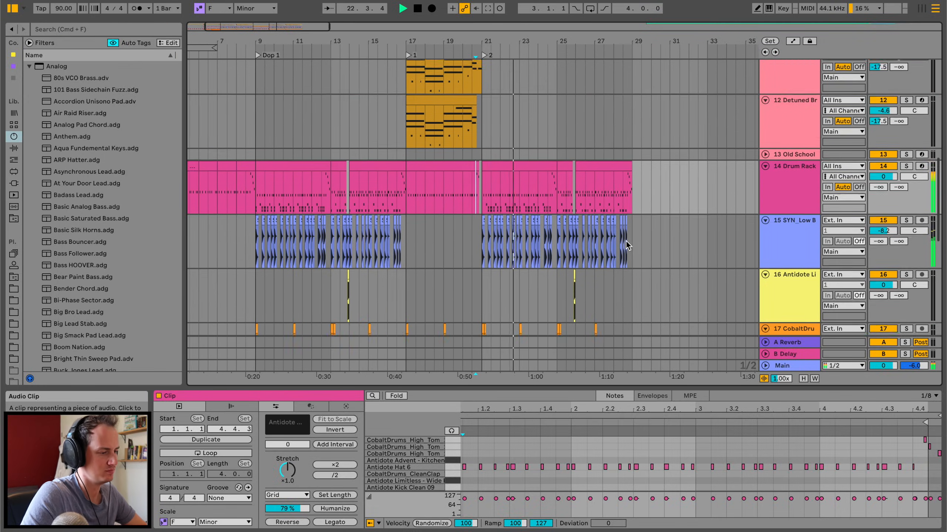
# Solo the 3853125_Change_Original_Mix reference track and listen to it from bar 126 onwards.
pyautogui.scroll(10, 628, 246)
pyautogui.hscroll(20, 628, 246)
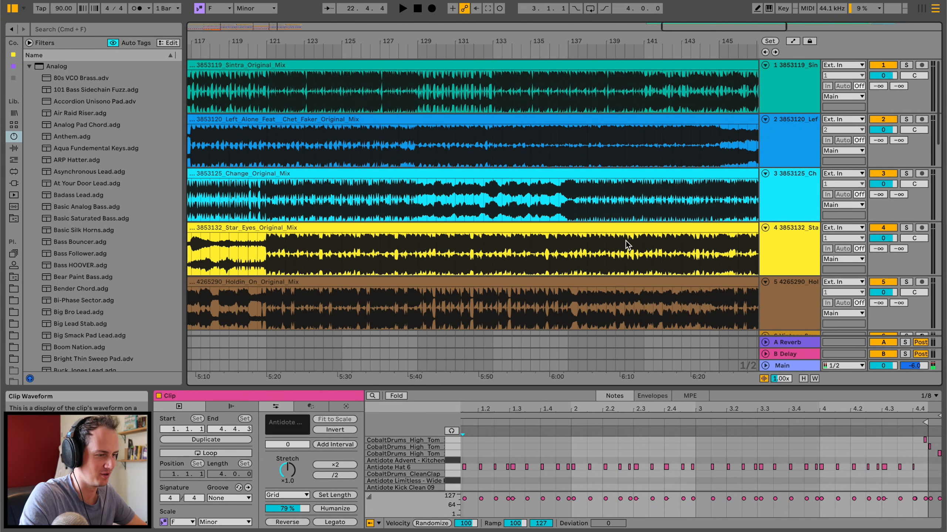
pyautogui.click(357, 182)
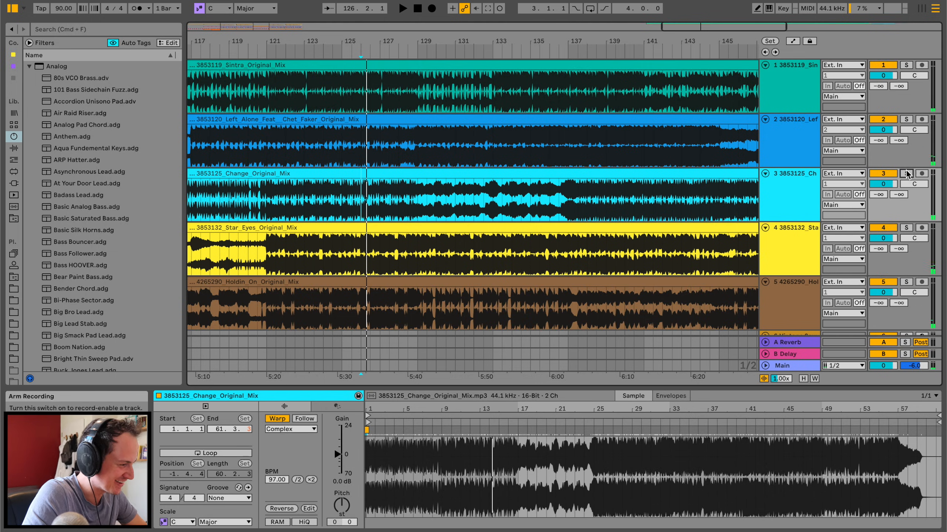
pyautogui.click(902, 173)
pyautogui.press('space')
pyautogui.click(293, 253)
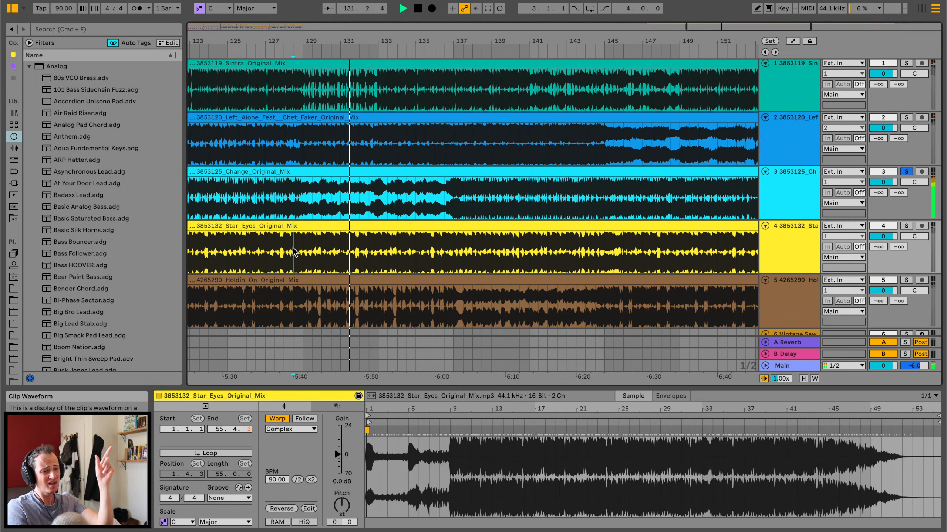
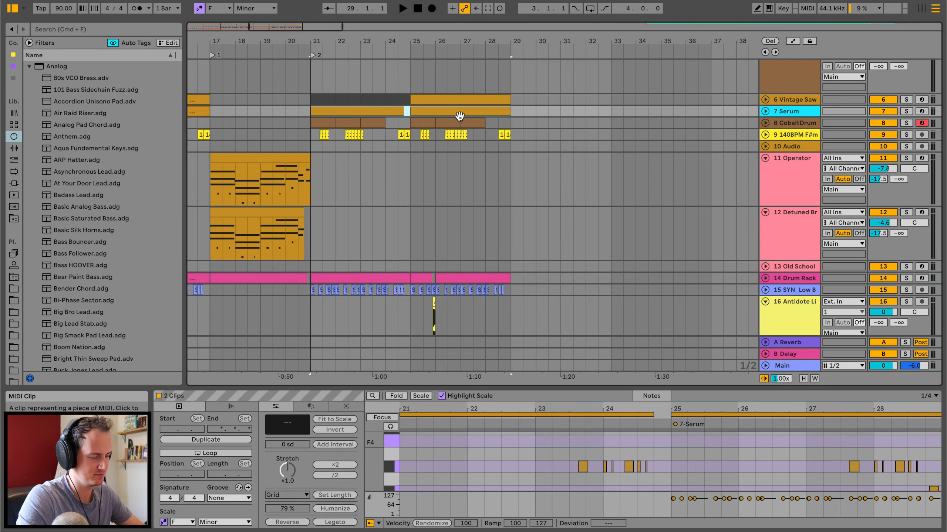
# Deactivate the selected Serum clips and duplicate the Operator and Detuned Broad Pad clips so the copies start at bar 21.
pyautogui.press('0')
pyautogui.click(224, 156)
pyautogui.press('super+d')
pyautogui.click(261, 212)
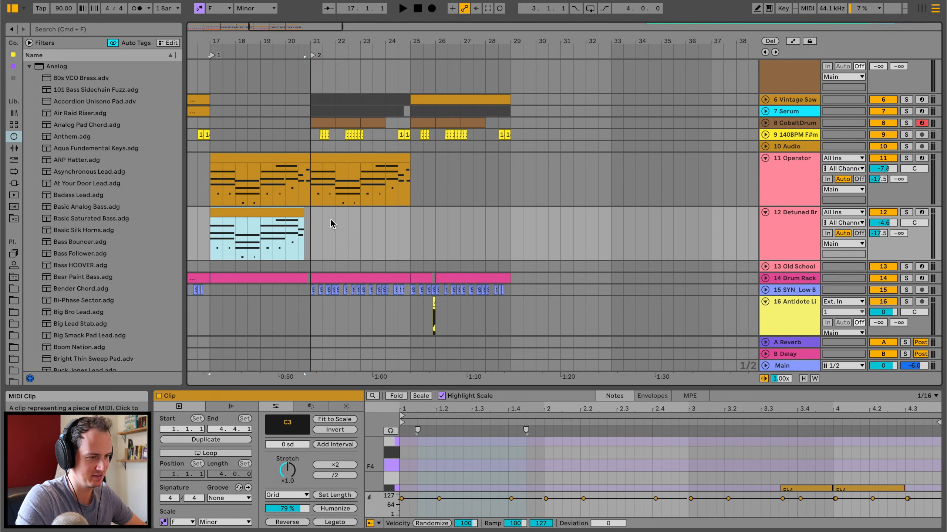
pyautogui.press('super+d')
# Deactivate the 140BPM F#min audio clips between bars 21 and 25 and extend the second Detuned Broad Pad clip to bar 25.
pyautogui.click(298, 137)
pyautogui.press('space')
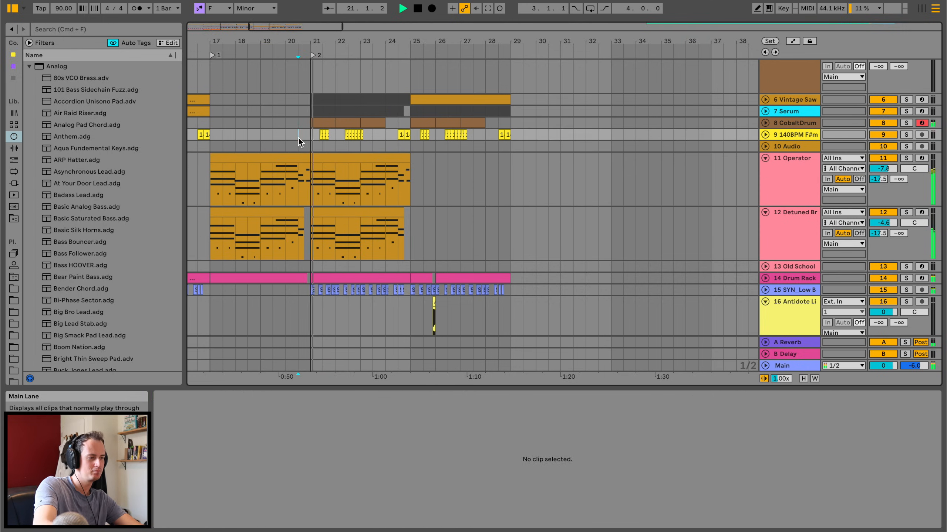
pyautogui.moveTo(312, 135); pyautogui.dragTo(412, 134)
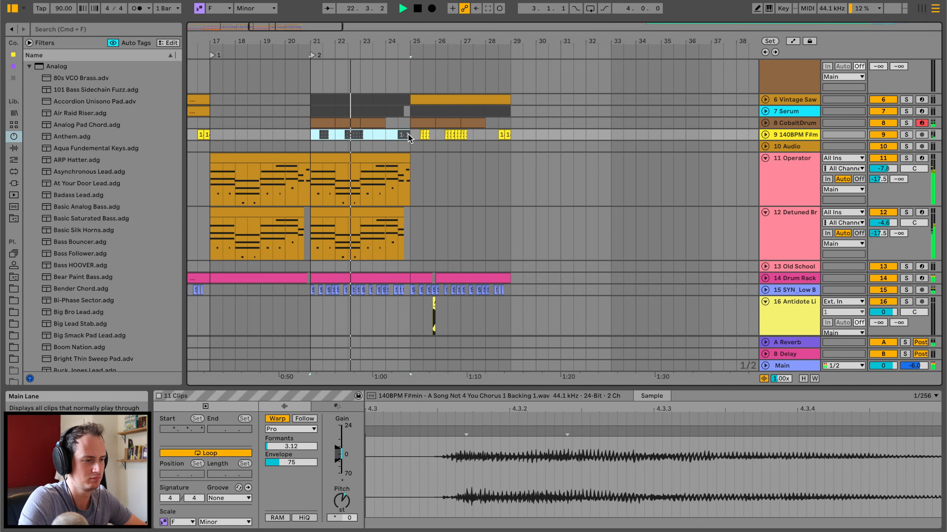
pyautogui.click(398, 211)
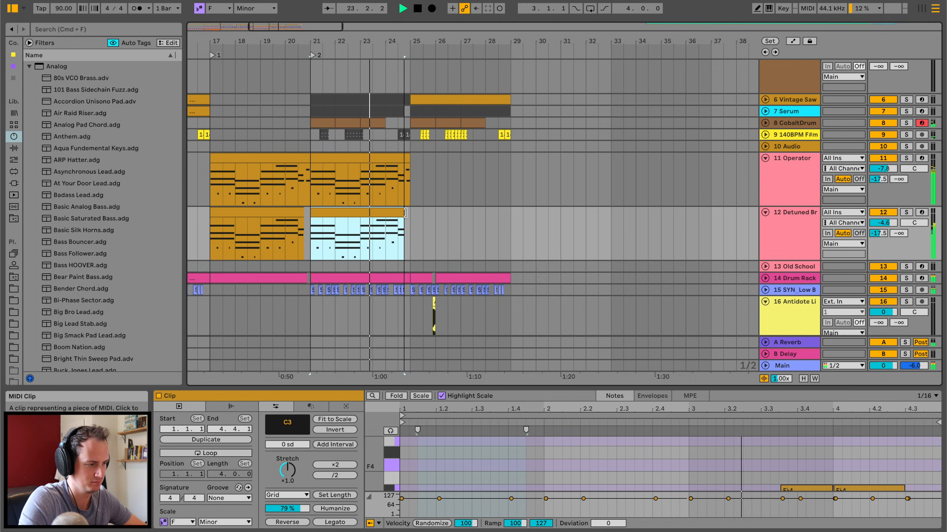
# Group the Operator and Detuned Broad Pad tracks.
pyautogui.click(786, 236)
pyautogui.keyDown('shift'); pyautogui.click(792, 192); pyautogui.keyUp('shift')
pyautogui.press('super+g')
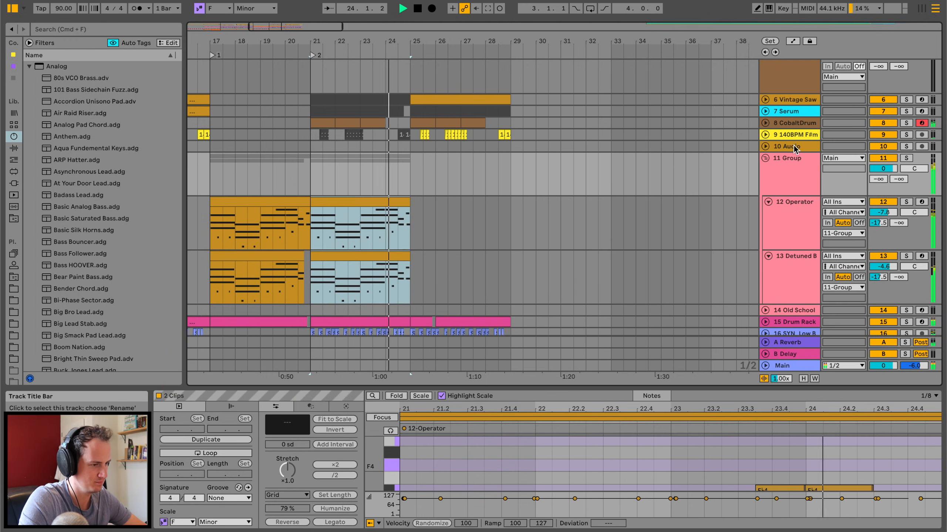
pyautogui.click(795, 113)
pyautogui.click(796, 124)
pyautogui.click(795, 113)
# Show the Operator track's devices and listen to the chords from bar 22 while varying oscillator B's level.
pyautogui.click(328, 238)
pyautogui.press('space')
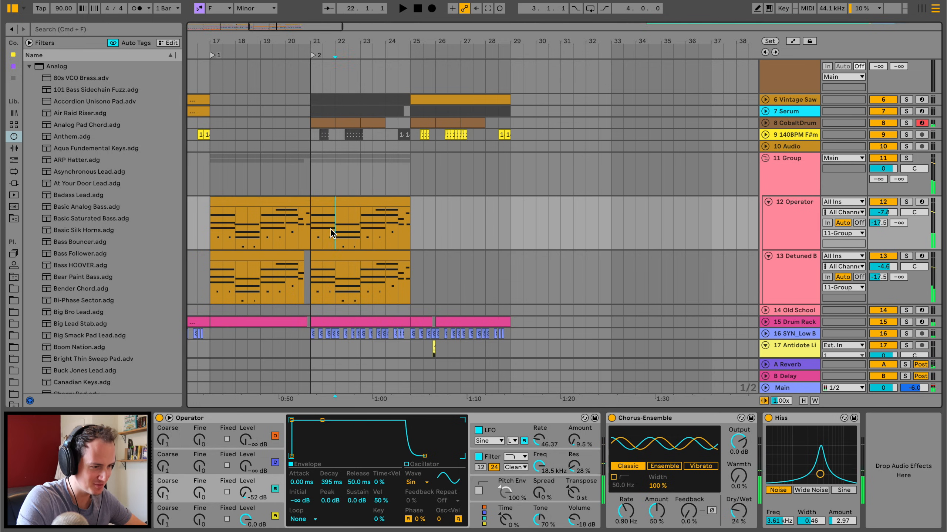
pyautogui.scroll(-4, 330, 229)
pyautogui.press('space')
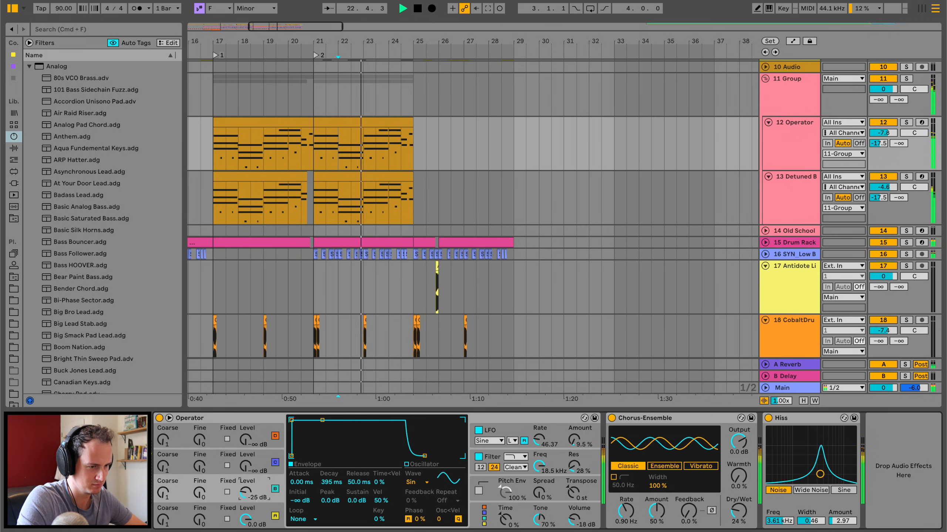
# Add an LFO device after Operator, ahead of the Chorus-Ensemble, and map it to Osc-B Level.
pyautogui.click(15, 149)
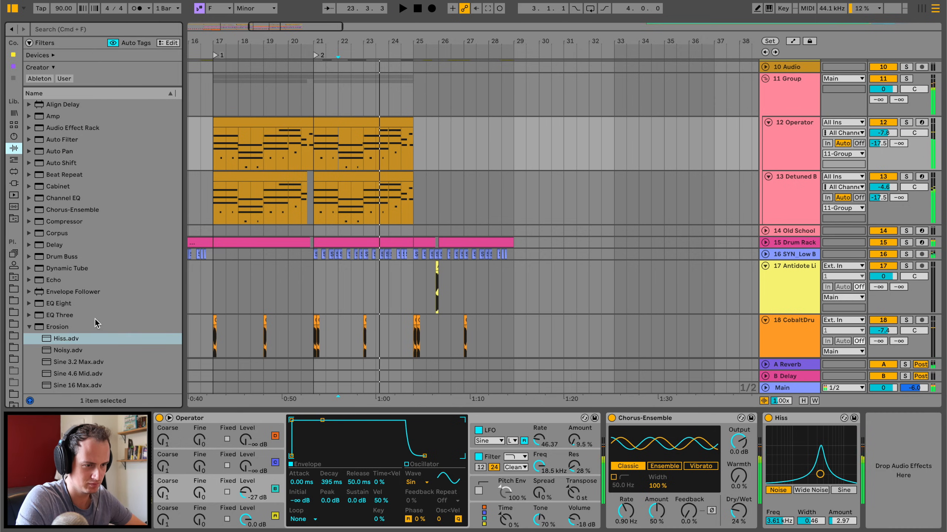
pyautogui.click(30, 327)
pyautogui.scroll(-7, 52, 257)
pyautogui.moveTo(52, 153)
pyautogui.mouseDown()
pyautogui.moveTo(482, 321)
pyautogui.moveTo(618, 451)
pyautogui.moveTo(634, 450)
pyautogui.mouseUp()
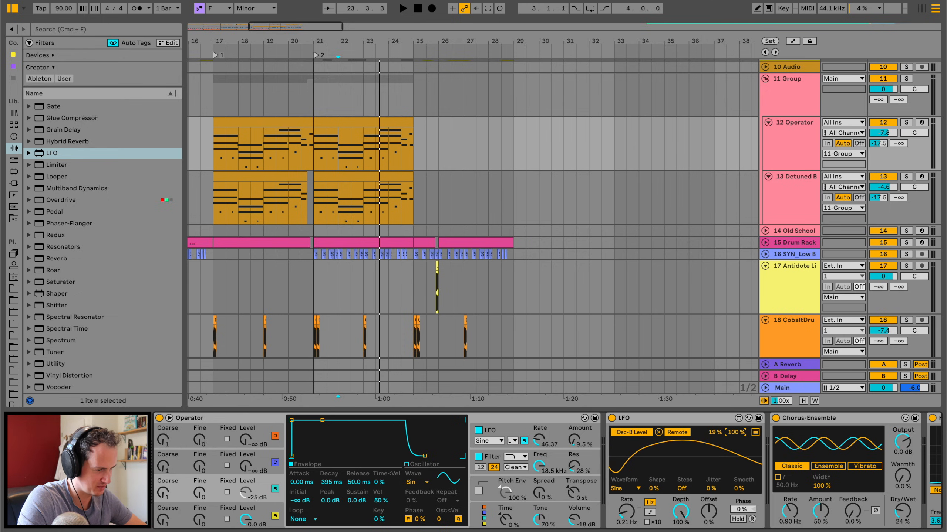
# Play the chords from bar 21 and narrow the LFO's modulation range on Osc-B Level.
pyautogui.click(313, 155)
pyautogui.press('space')
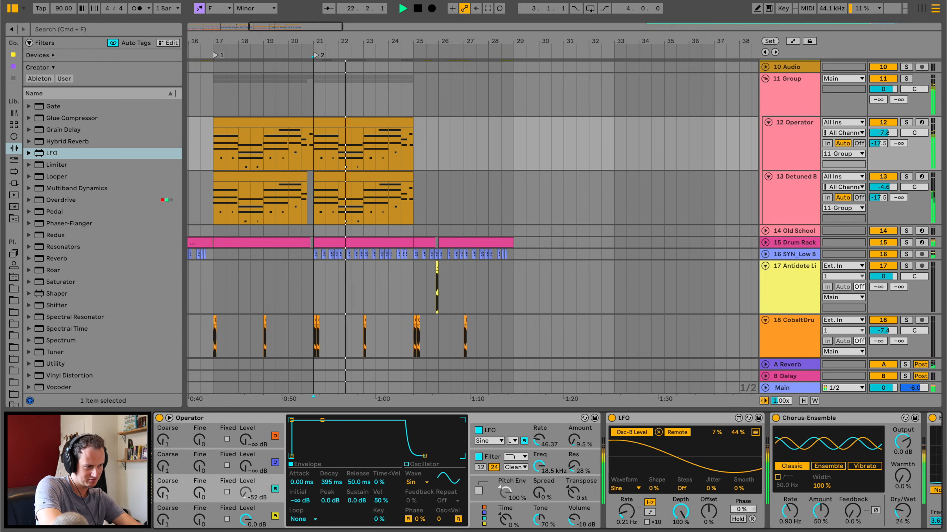
pyautogui.moveTo(733, 433); pyautogui.dragTo(733, 427)
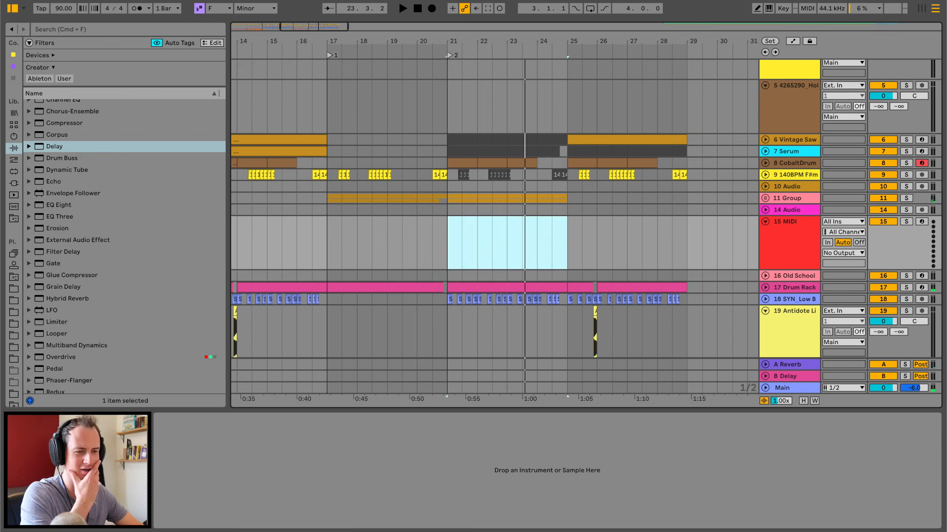
# Search the instrument presets for "sim".
pyautogui.click(13, 137)
pyautogui.click(82, 25)
pyautogui.write('sim')
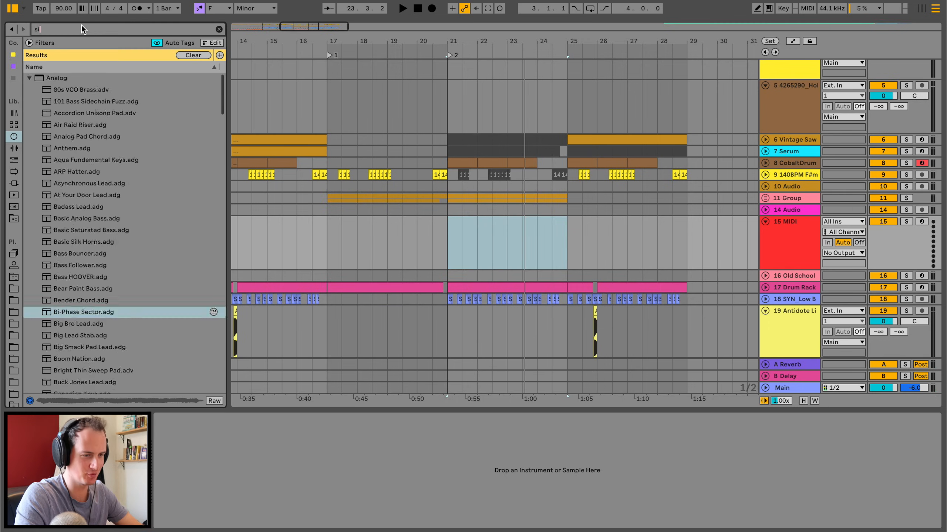
# Browse the full instrument preset list and load Formant3.adv onto the empty MIDI track 15.
pyautogui.click(74, 146)
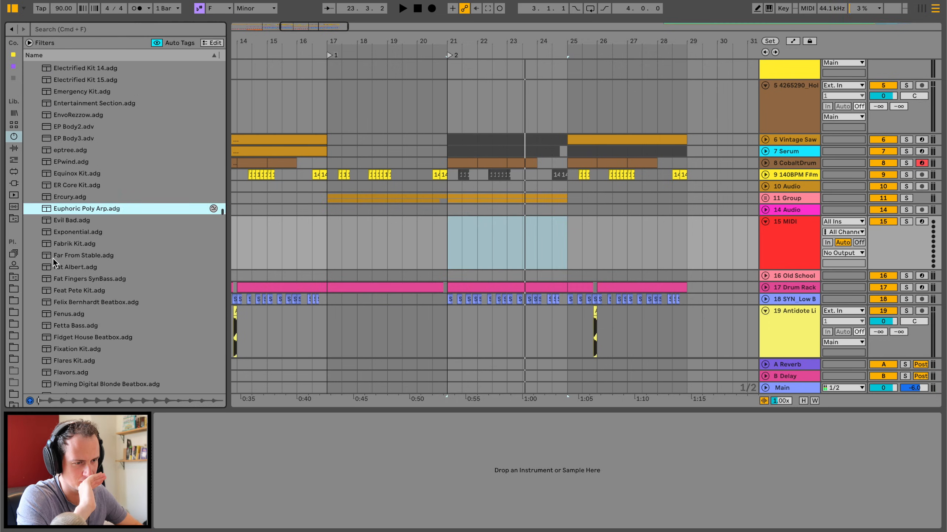
pyautogui.scroll(-7, 53, 259)
pyautogui.click(53, 259)
pyautogui.scroll(-6, 53, 259)
pyautogui.click(53, 259)
pyautogui.scroll(6, 71, 158)
pyautogui.click(71, 155)
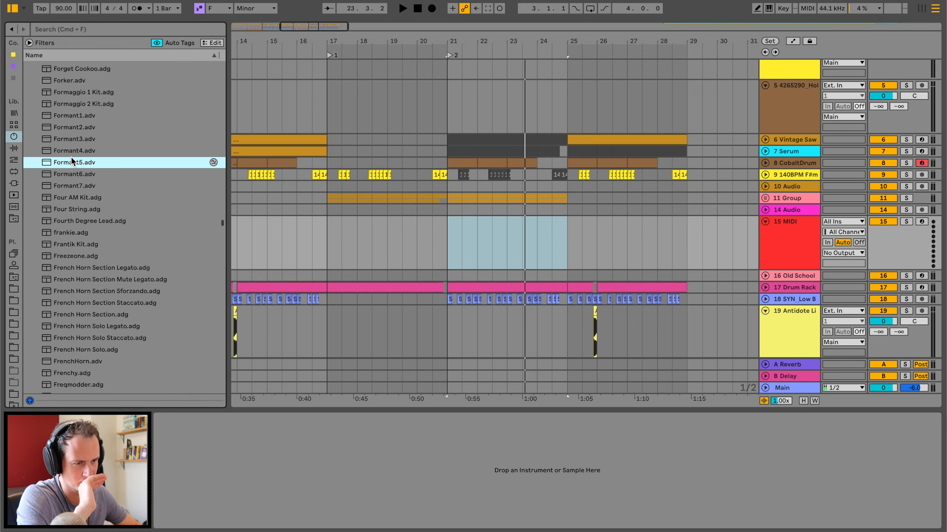
pyautogui.press('Up')
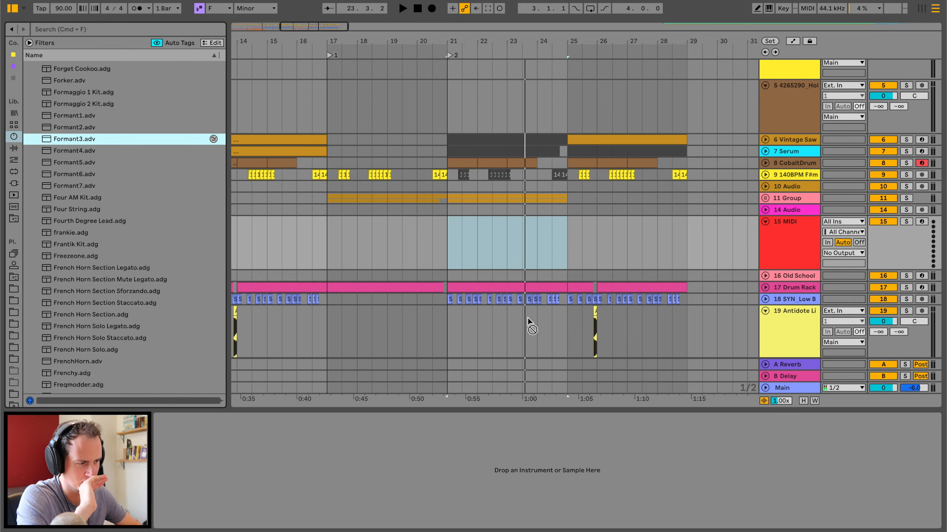
pyautogui.moveTo(520, 254); pyautogui.dragTo(519, 253)
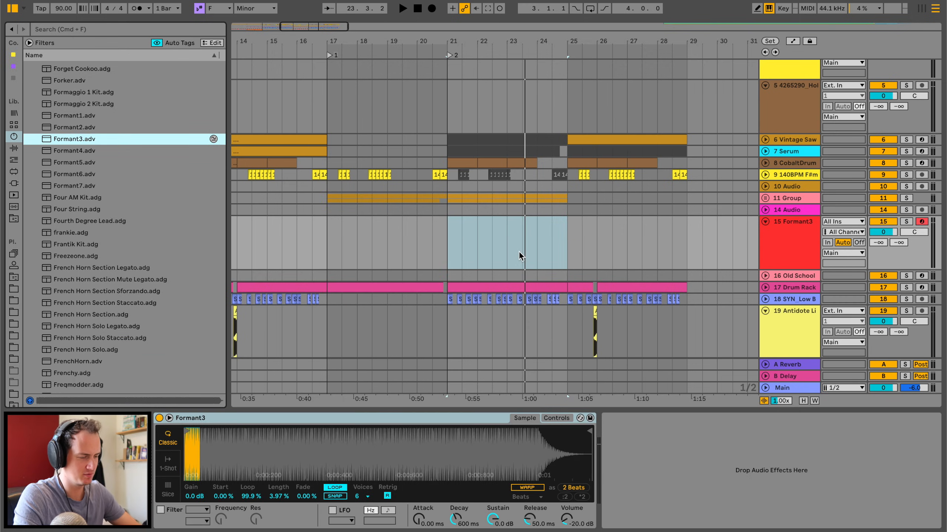
# Rehearse a melody with the Formant3 sound over the chords from bar 21, restarting playback for several takes.
pyautogui.click(447, 235)
pyautogui.press('space')
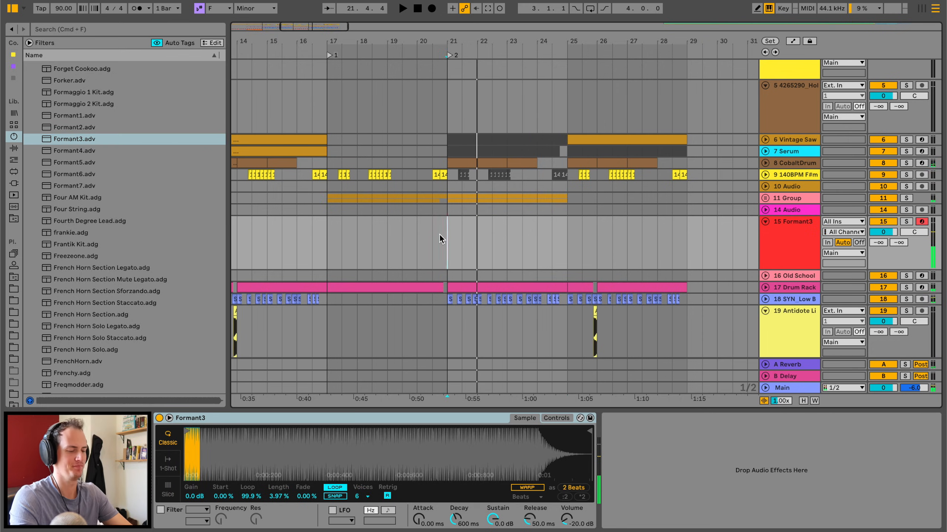
pyautogui.press('space')
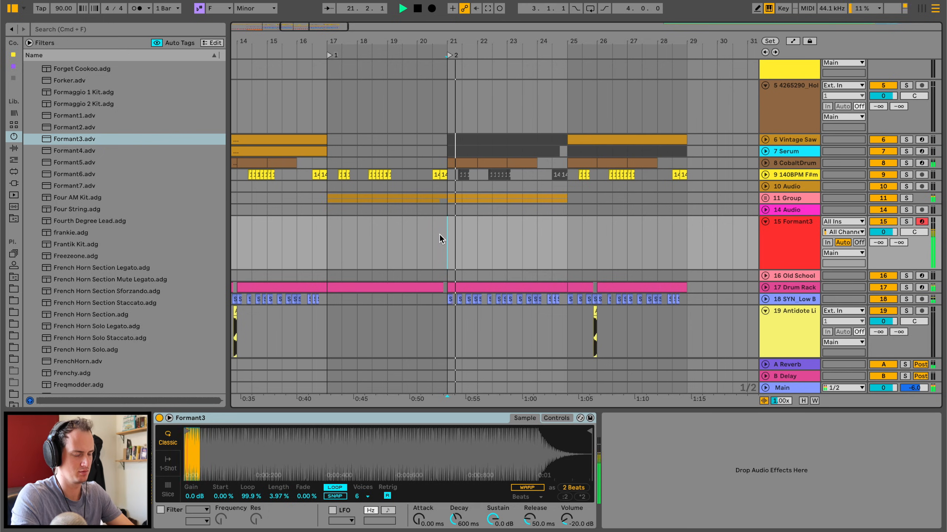
pyautogui.press('space')
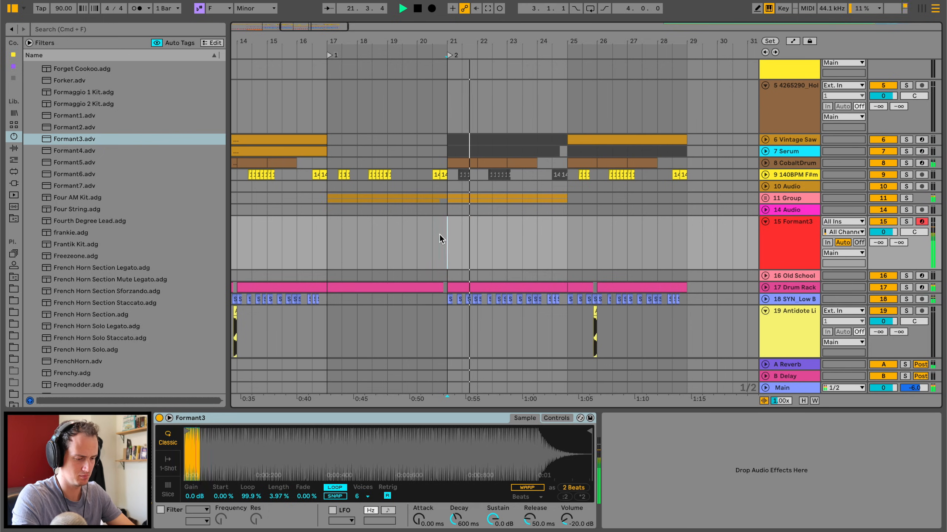
pyautogui.press('space')
pyautogui.press('space')
pyautogui.press('space')
pyautogui.press('space')
pyautogui.press('space')
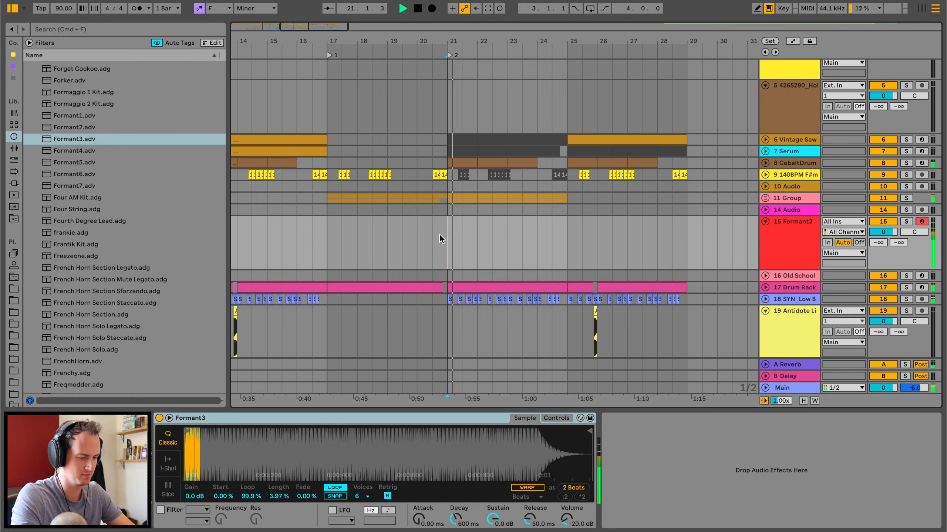
pyautogui.press('space')
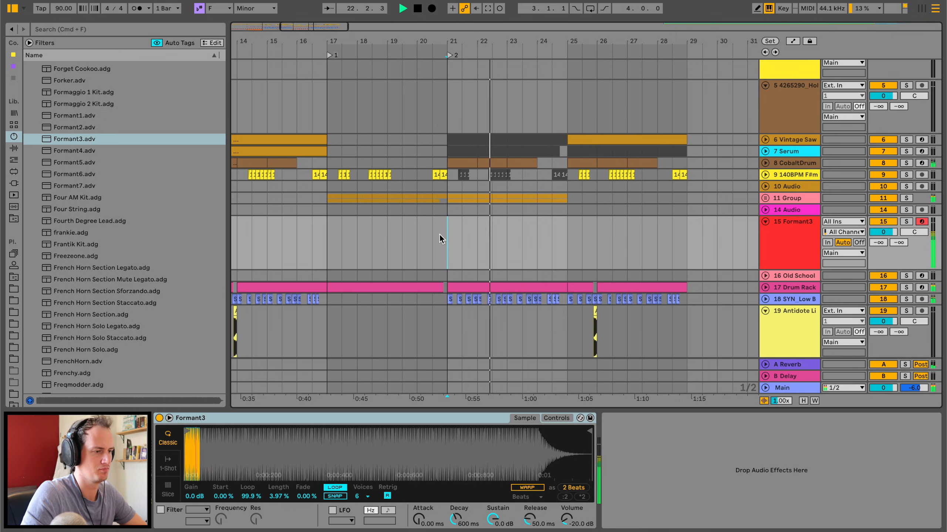
# Capture the played melody as a MIDI clip at bar 21 and open it in an enlarged note editor.
pyautogui.click(487, 9)
pyautogui.doubleClick(470, 242)
pyautogui.moveTo(553, 388); pyautogui.dragTo(552, 239)
pyautogui.moveTo(379, 338); pyautogui.dragTo(514, 343)
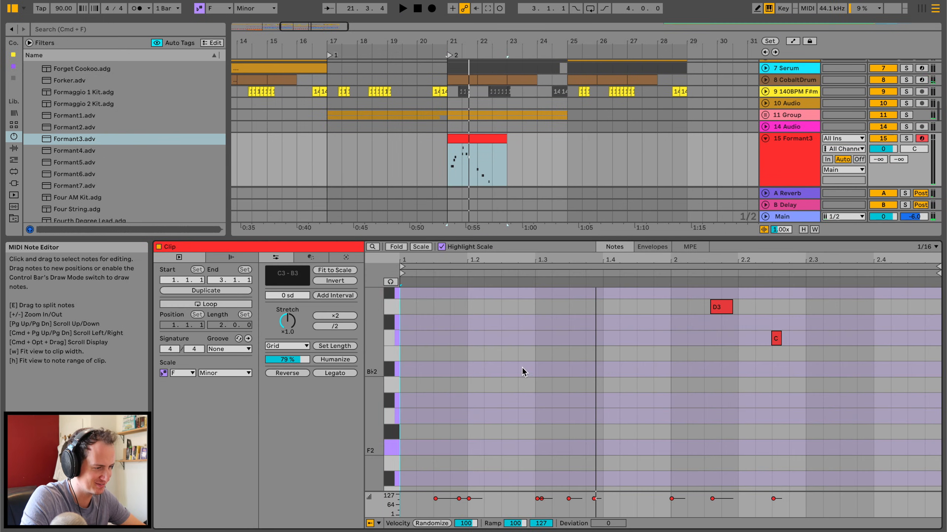
pyautogui.scroll(5, 522, 368)
# Listen to the Formant3 clip and move the B3 note at beat 1.3 down to B♭3.
pyautogui.click(539, 335)
pyautogui.press('space')
pyautogui.moveTo(546, 303); pyautogui.dragTo(595, 371)
# Try the E3 note at bar 2 as an F3 slightly before bar 2, listening to the phrase after the move.
pyautogui.click(675, 414)
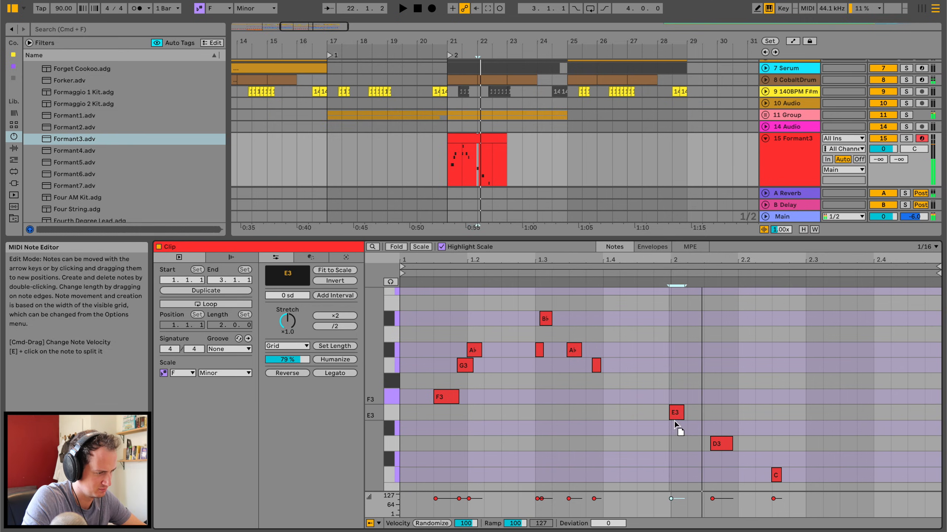
pyautogui.moveTo(656, 427); pyautogui.dragTo(651, 398)
pyautogui.click(586, 280)
pyautogui.press('space')
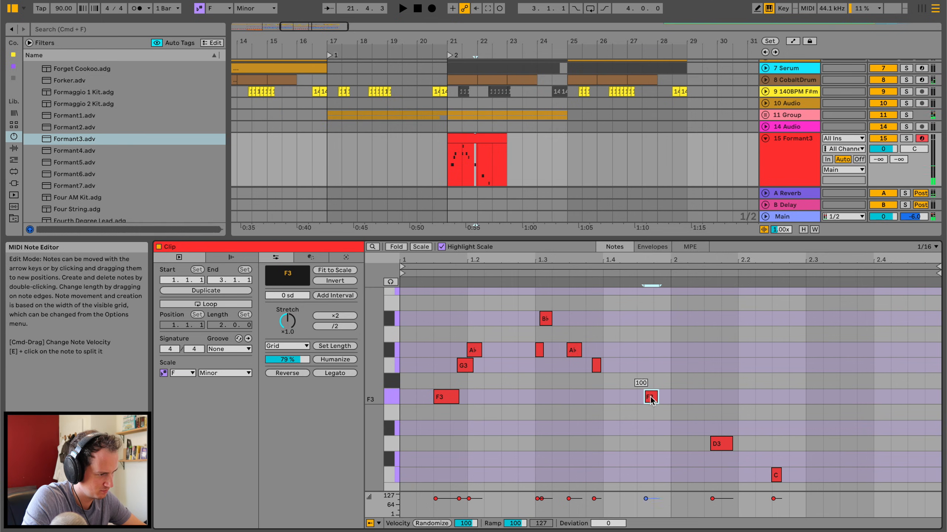
pyautogui.click(625, 290)
pyautogui.press('space')
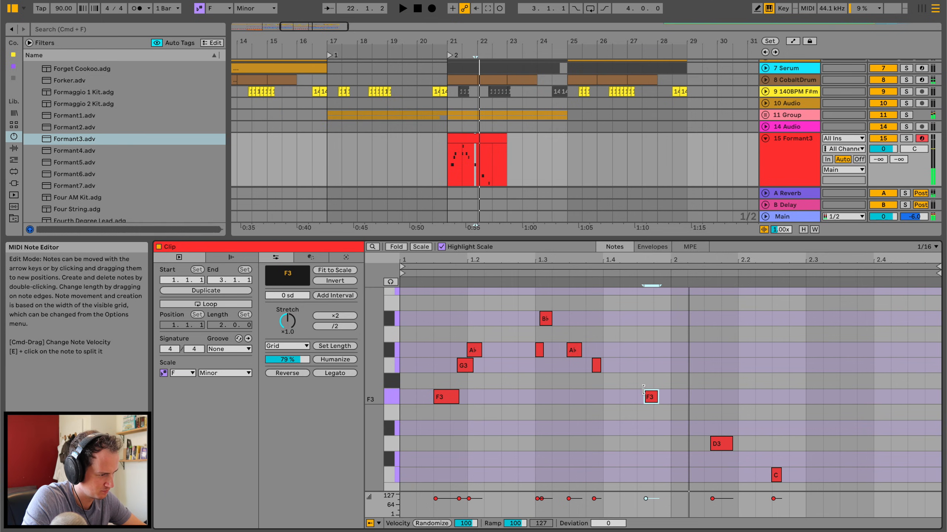
# Move the F3 note before bar 2 to E♭3 and the D3 note to D♭3 at the start of bar 2, checking by ear.
pyautogui.moveTo(650, 397); pyautogui.dragTo(657, 427)
pyautogui.click(611, 282)
pyautogui.press('space')
pyautogui.moveTo(719, 444); pyautogui.dragTo(684, 459)
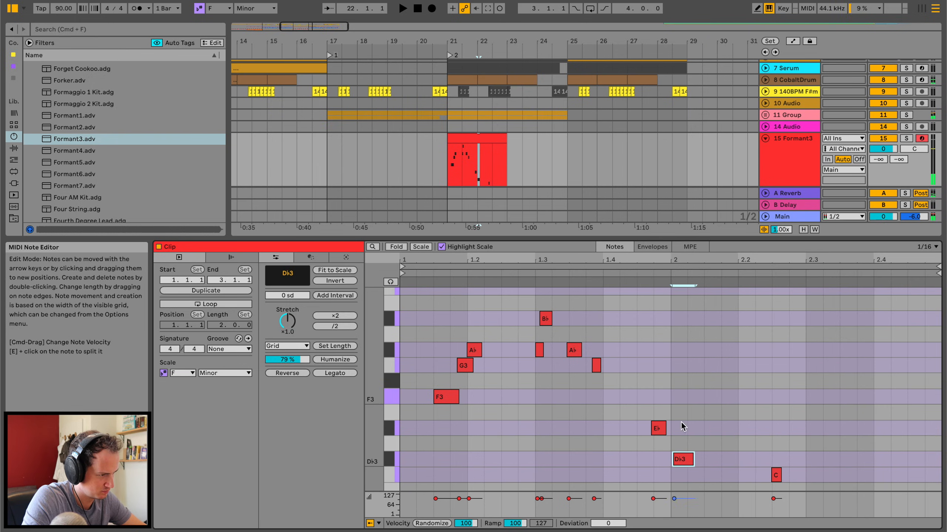
pyautogui.click(603, 277)
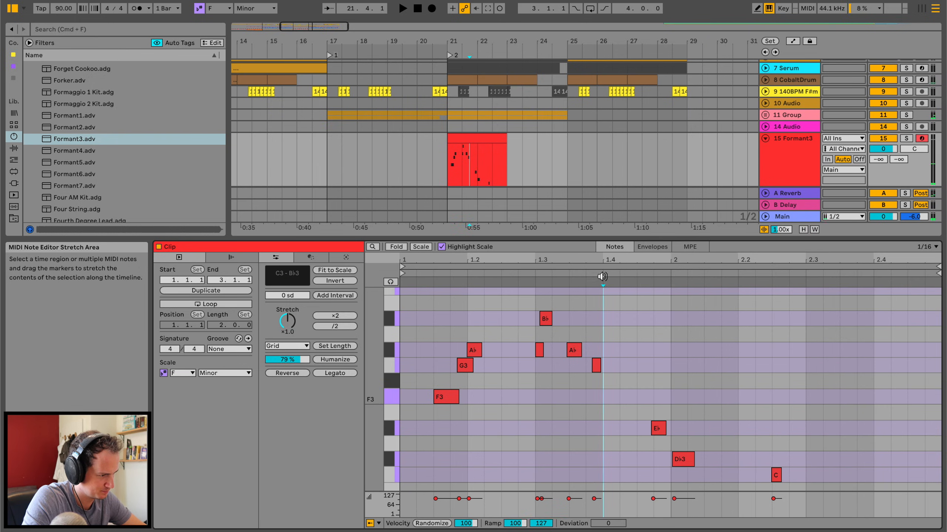
pyautogui.press('space')
# Add a short D♭3 note just before the E♭3, lower the D♭3 at bar 2 to C3, and listen back.
pyautogui.doubleClick(645, 460)
pyautogui.moveTo(682, 460); pyautogui.dragTo(682, 477)
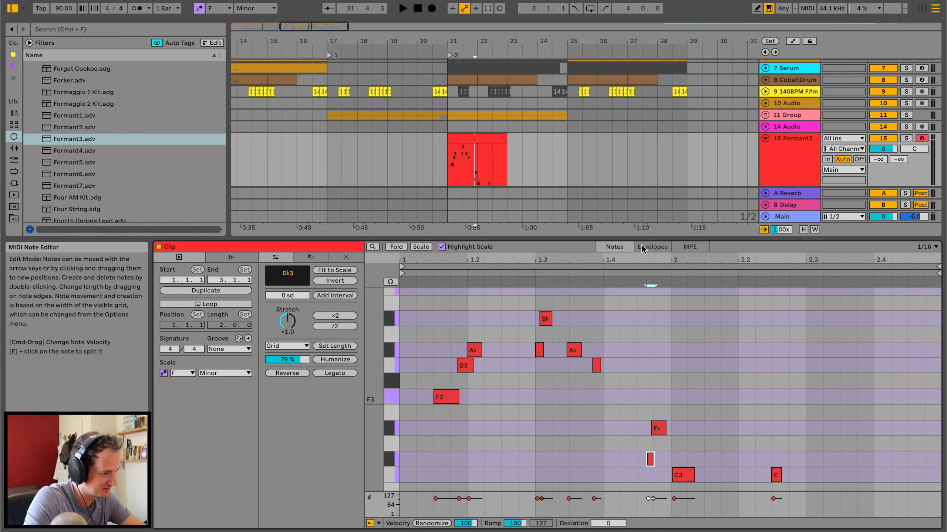
pyautogui.click(626, 274)
pyautogui.press('space')
pyautogui.press('space')
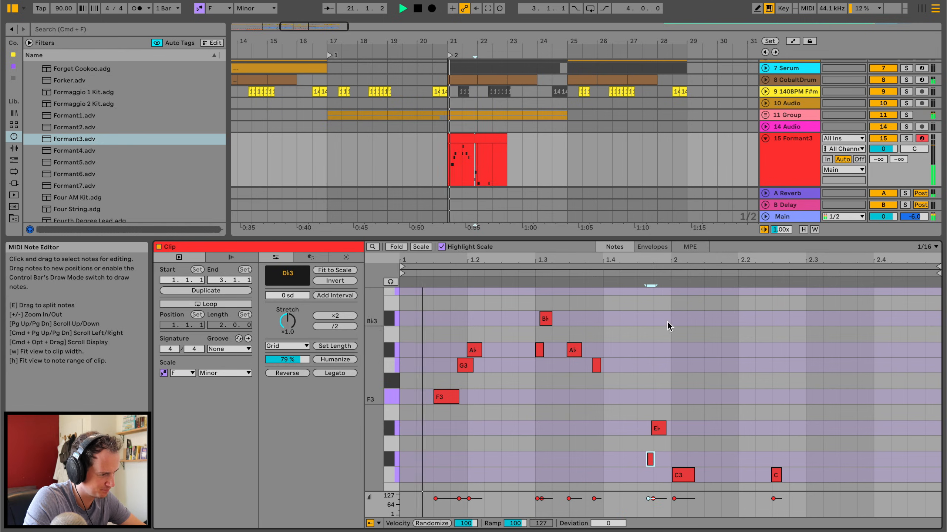
# Delete the last C3 note after 2.2, add a very short D♭3 grace note shortly after 1.4, and replay the phrase.
pyautogui.doubleClick(775, 476)
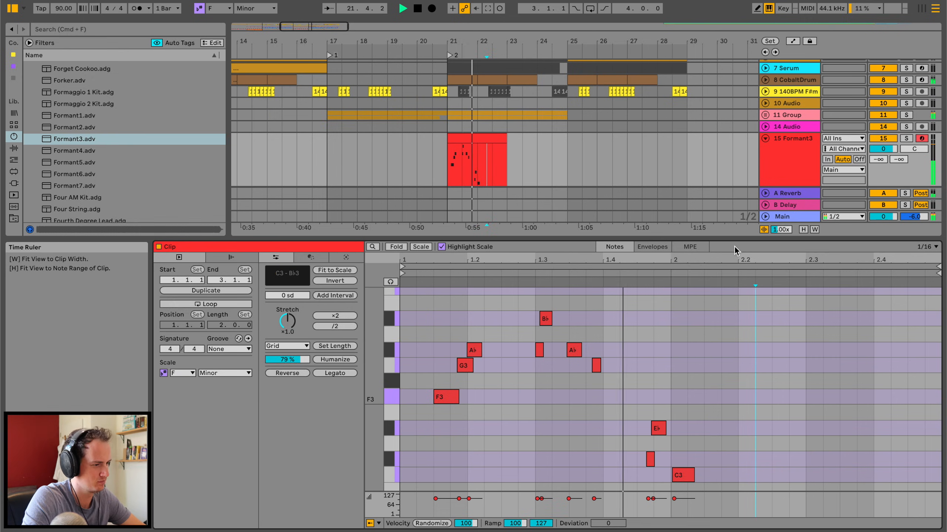
pyautogui.doubleClick(629, 460)
pyautogui.moveTo(635, 459); pyautogui.dragTo(622, 459)
pyautogui.press('Right')
pyautogui.press('Left')
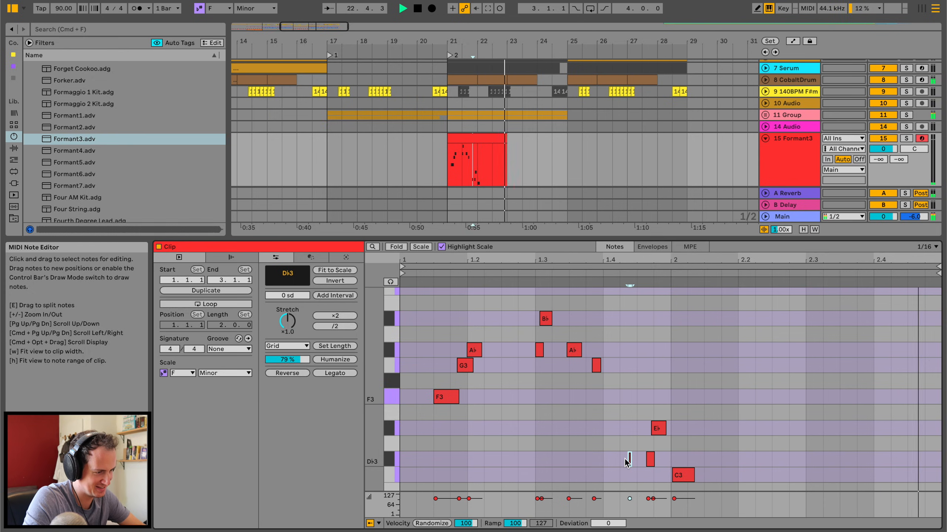
pyautogui.click(582, 274)
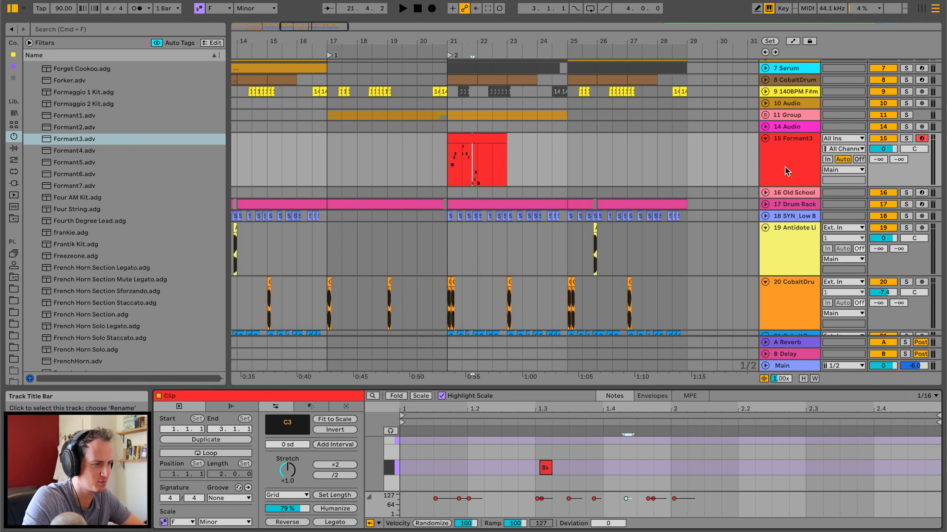
# Audition Formant7 and Formant2 on the melody track during playback, and settle on the Formant1 preset.
pyautogui.doubleClick(785, 167)
pyautogui.press('space')
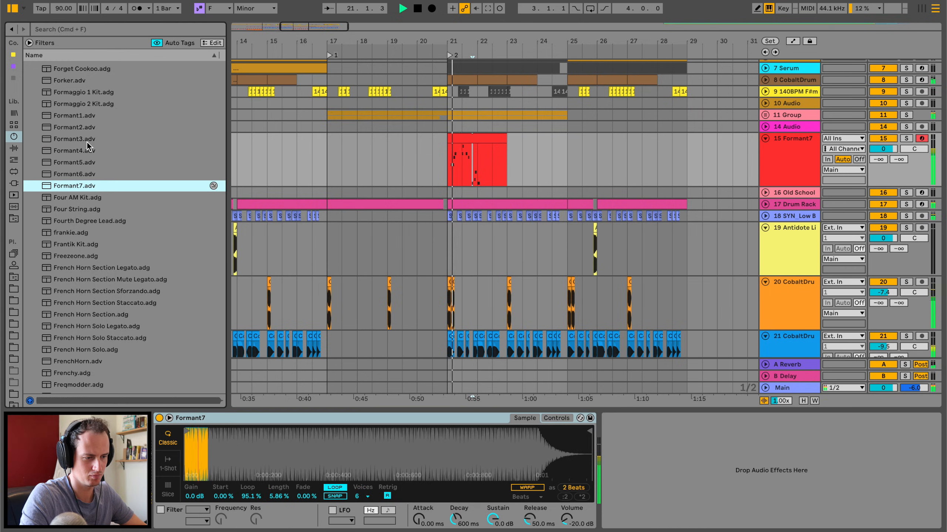
pyautogui.doubleClick(89, 127)
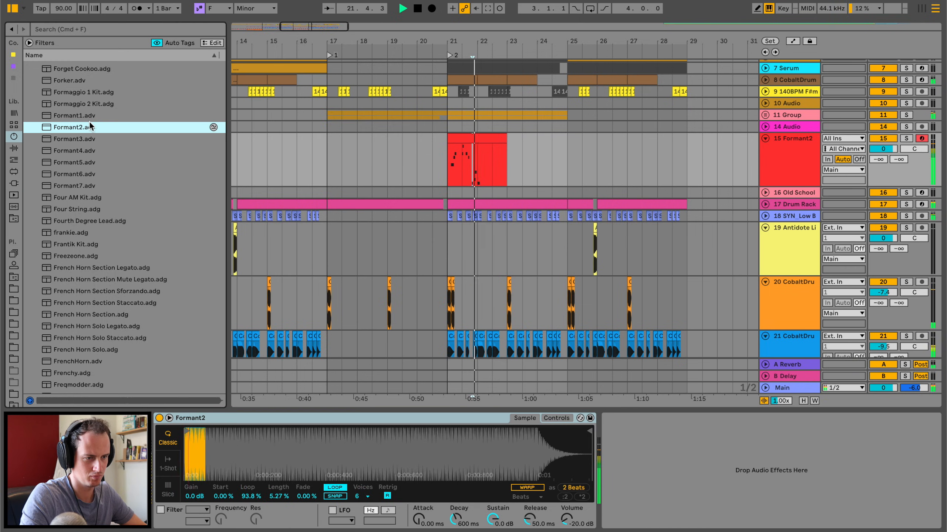
pyautogui.doubleClick(89, 116)
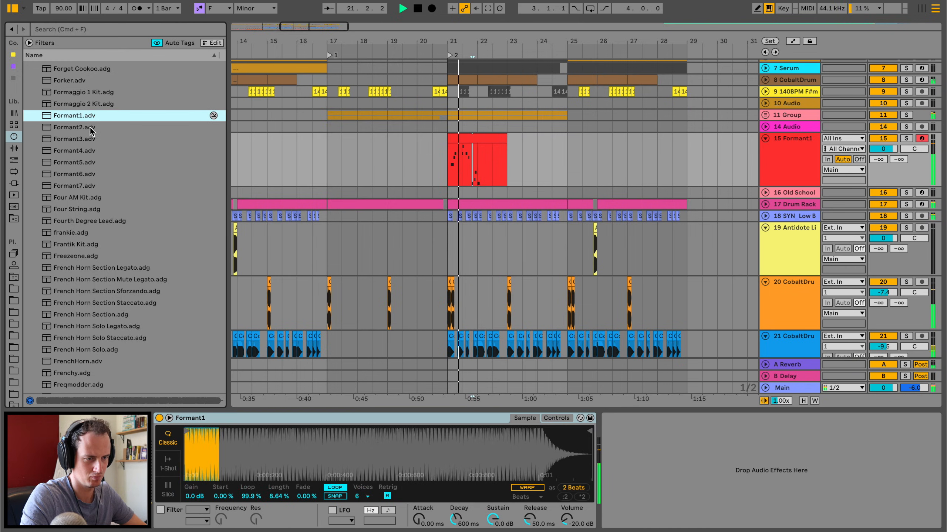
# Add EQ Eight and the OTT multiband preset to the Formant1 track, and set the OTT amount to 43%.
pyautogui.click(14, 148)
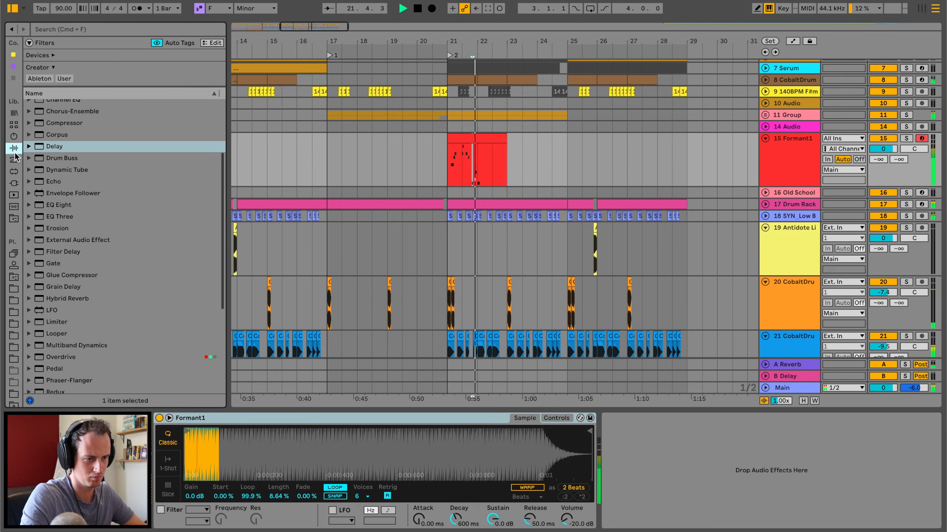
pyautogui.doubleClick(58, 206)
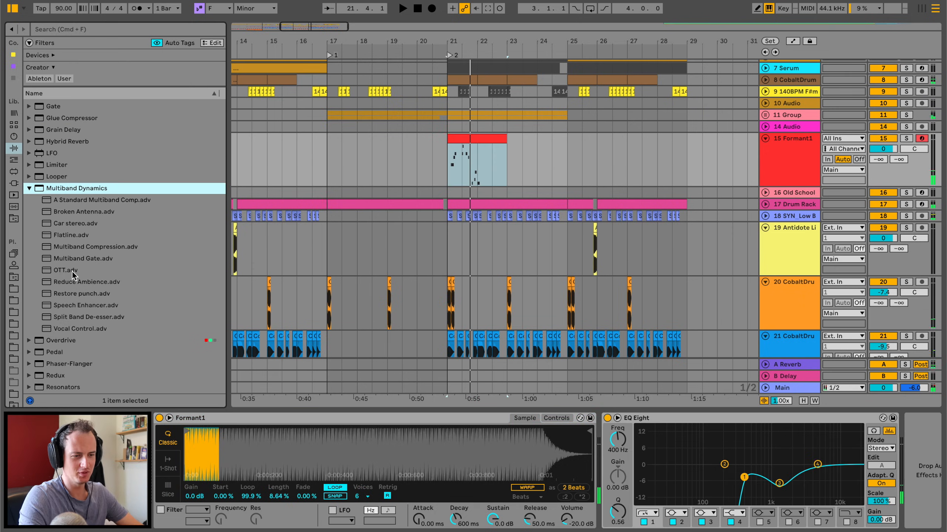
pyautogui.doubleClick(64, 271)
pyautogui.press('space')
pyautogui.moveTo(920, 513); pyautogui.dragTo(919, 530)
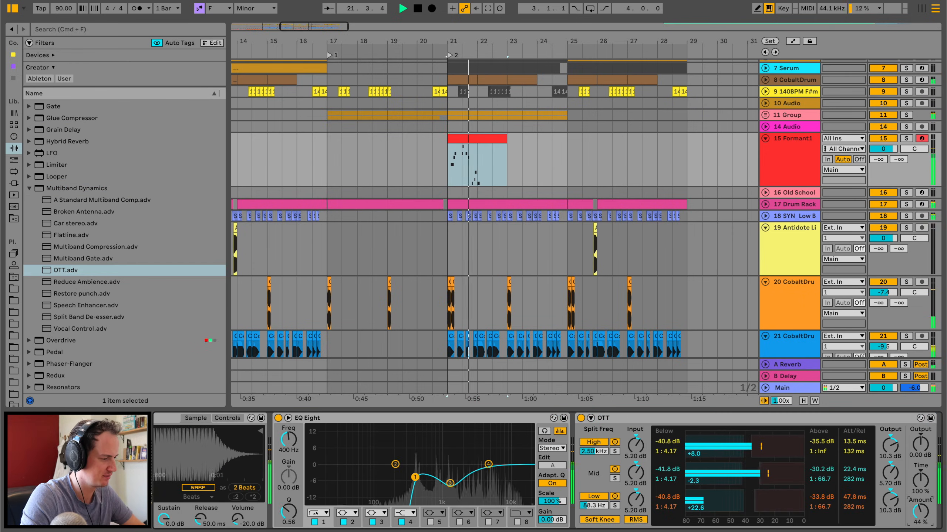
pyautogui.click(29, 188)
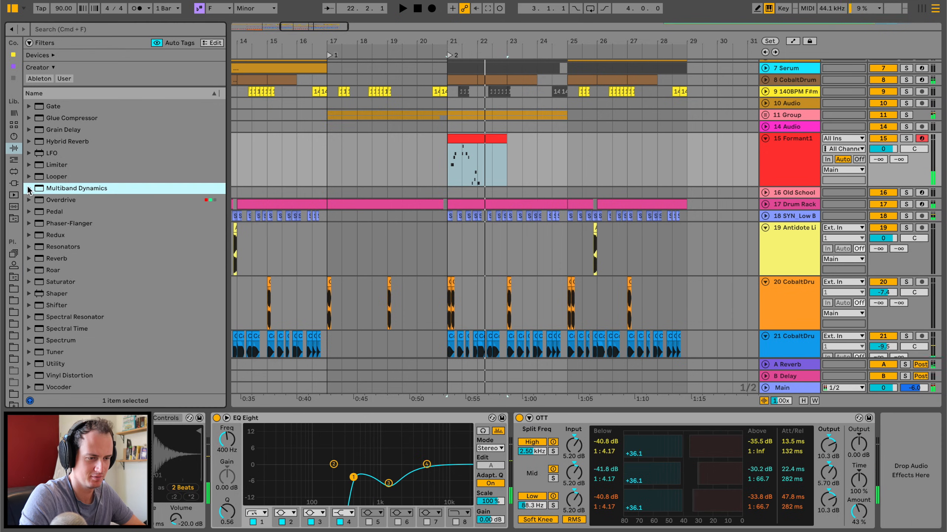
# Add Reverb followed by Delay to the end of the Formant1 track's effect chain.
pyautogui.doubleClick(57, 258)
pyautogui.scroll(3, 61, 196)
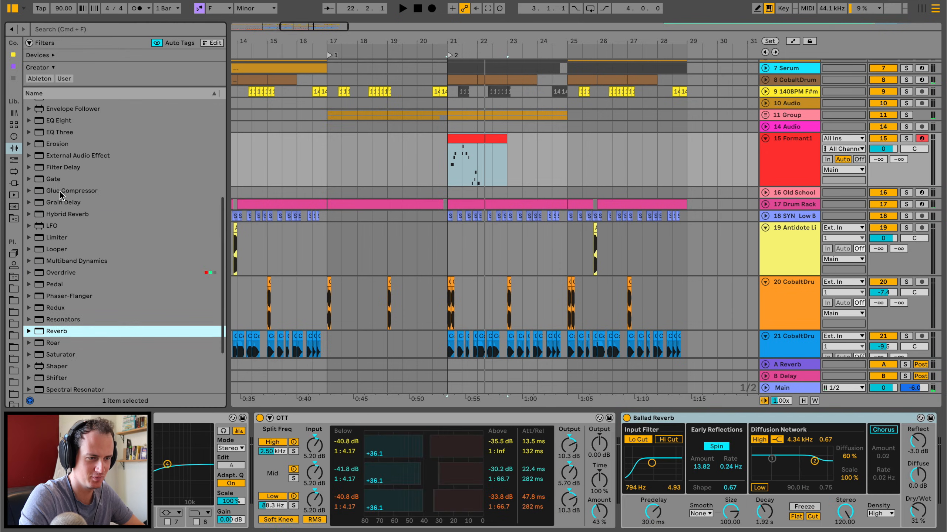
pyautogui.scroll(3, 58, 149)
pyautogui.doubleClick(55, 134)
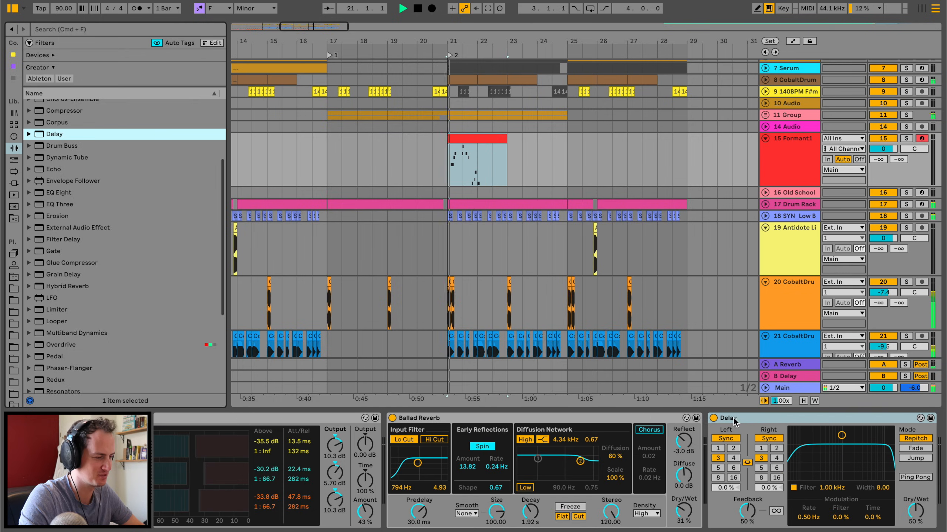
# Set the Delay's right time to 2 sixteenths, reduce its dry/wet mix, and adjust its filter frequency and width.
pyautogui.click(776, 449)
pyautogui.moveTo(915, 510); pyautogui.dragTo(915, 530)
pyautogui.click(914, 479)
pyautogui.moveTo(842, 435); pyautogui.dragTo(849, 463)
# Duplicate the melody clip to bar 23 and play the copy with its notes open in an enlarged editor.
pyautogui.press('super+d')
pyautogui.doubleClick(532, 148)
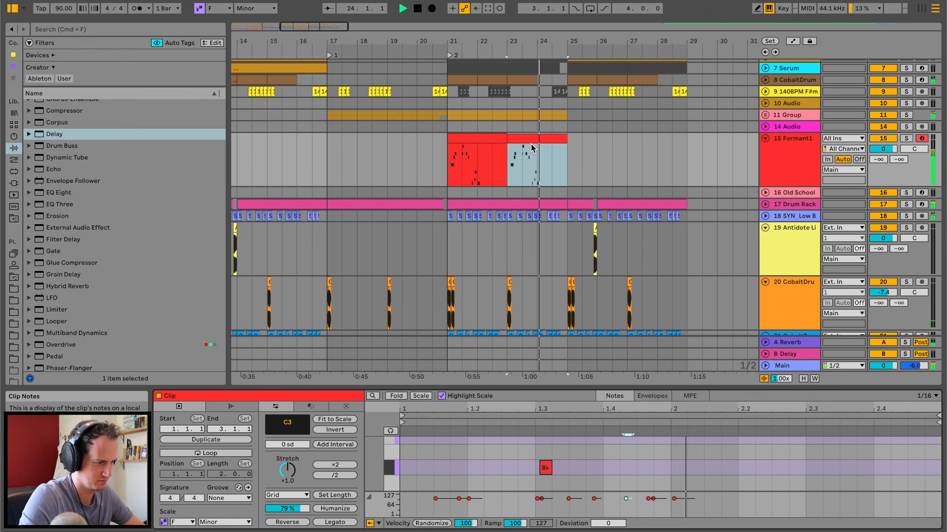
pyautogui.click(542, 138)
pyautogui.doubleClick(542, 138)
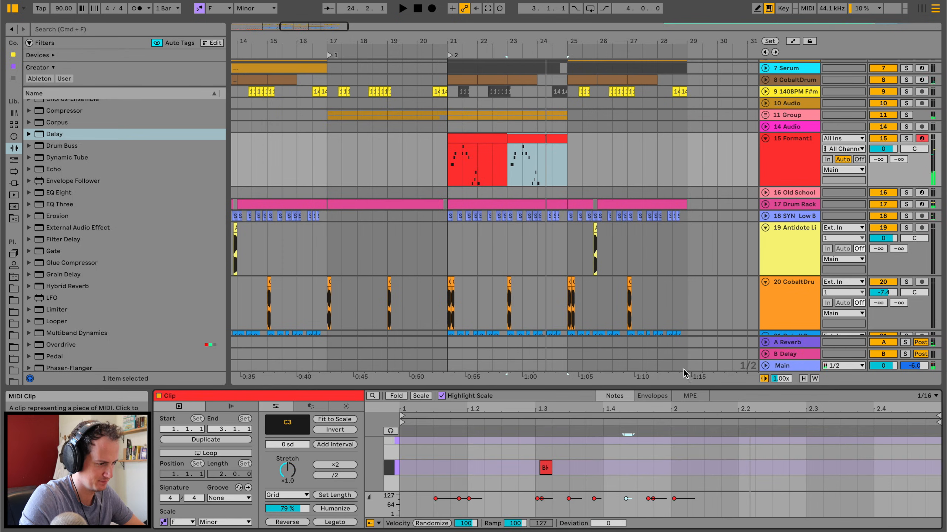
pyautogui.moveTo(709, 387); pyautogui.dragTo(708, 150)
pyautogui.press('space')
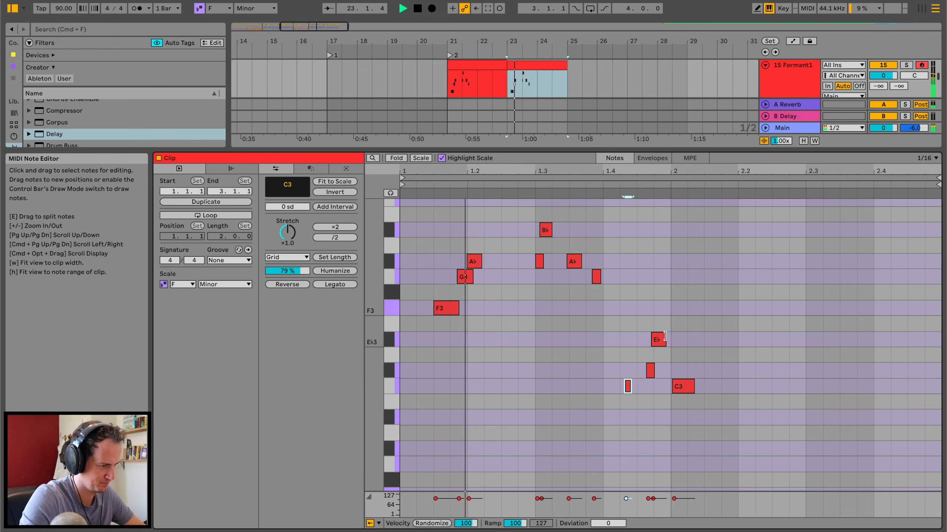
# Try an F3 leading into a longer E♭3 without the C3, and delete the phrase's ending notes around bar 2.
pyautogui.click(679, 338)
pyautogui.moveTo(651, 370); pyautogui.dragTo(644, 308)
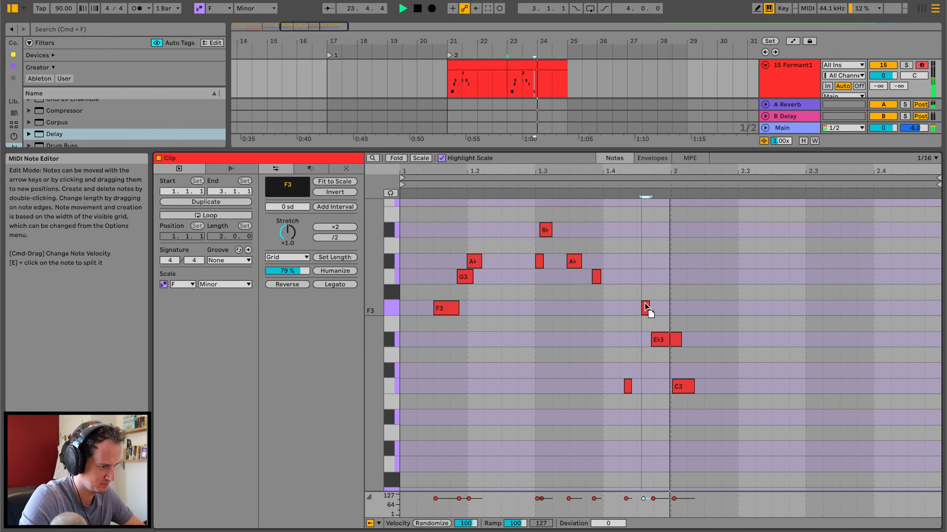
pyautogui.doubleClick(689, 391)
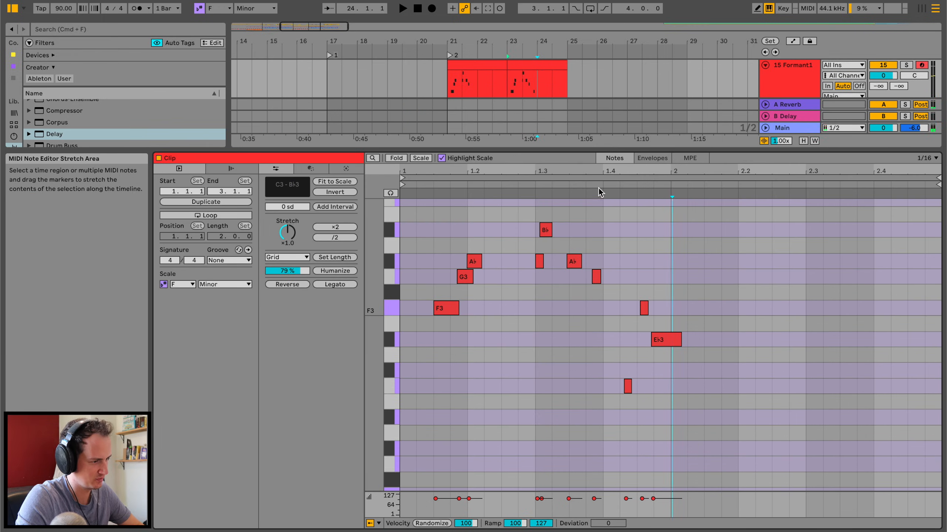
pyautogui.moveTo(672, 339); pyautogui.dragTo(676, 340)
pyautogui.moveTo(644, 309); pyautogui.dragTo(683, 423)
pyautogui.press('Delete')
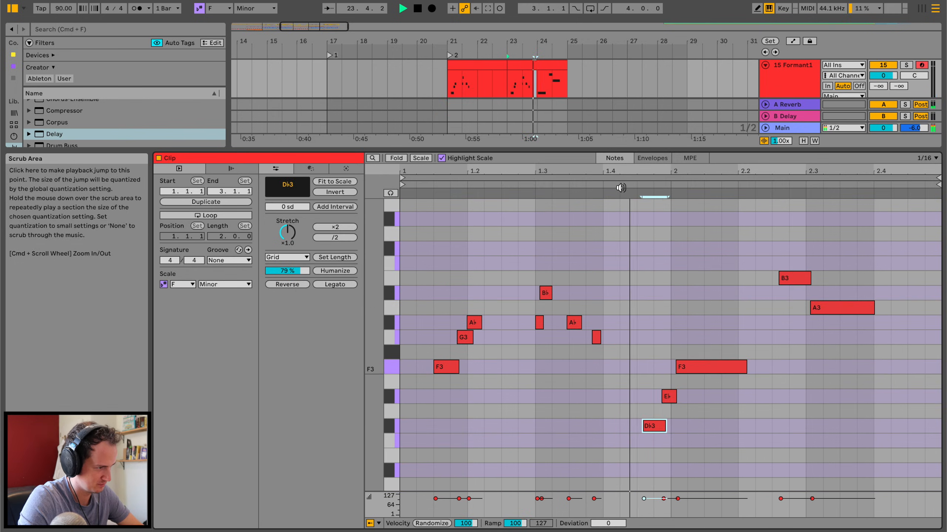
# Raise the B3 before 2.3 to D♭4 and the A3 after it to C4, and listen back.
pyautogui.moveTo(790, 282); pyautogui.dragTo(790, 255)
pyautogui.moveTo(824, 306); pyautogui.dragTo(824, 266)
pyautogui.press('space')
pyautogui.press('space')
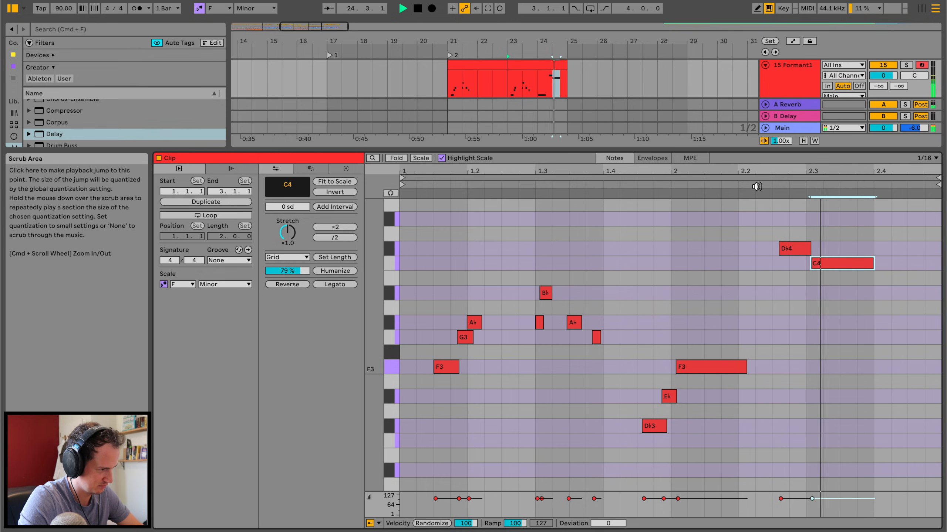
# Paste the copied Dop 1 section from bars 9 to 17 at the Magic marker on bar 25.
pyautogui.moveTo(776, 151); pyautogui.dragTo(774, 429)
pyautogui.scroll(9, 523, 130)
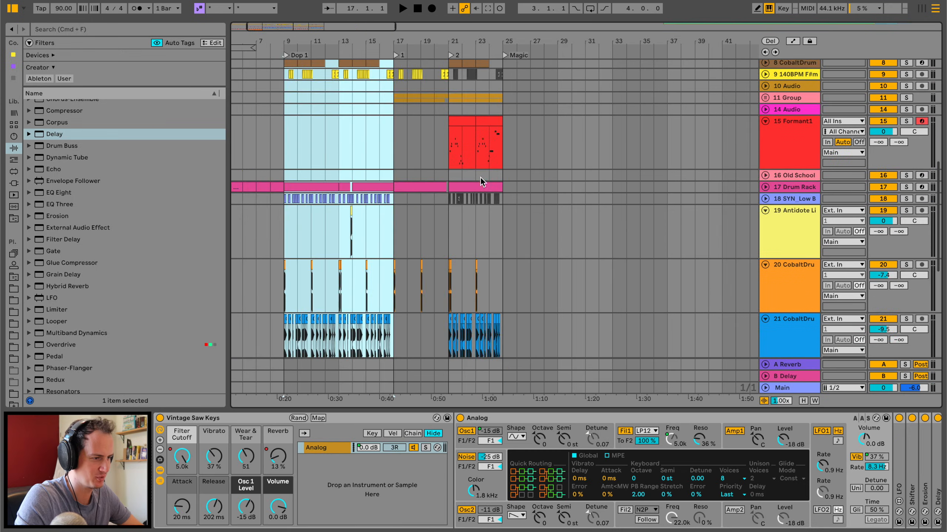
pyautogui.scroll(10, 507, 121)
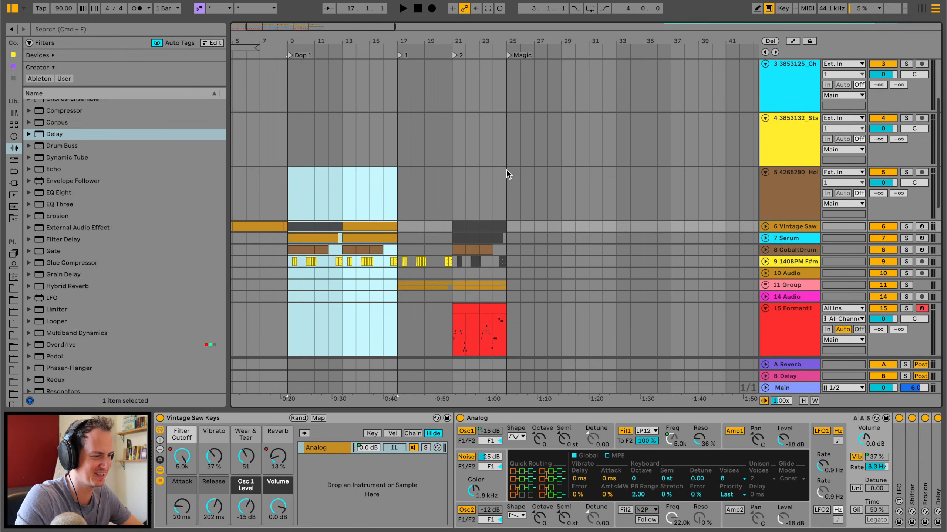
pyautogui.click(506, 180)
pyautogui.press('super+v')
pyautogui.click(505, 192)
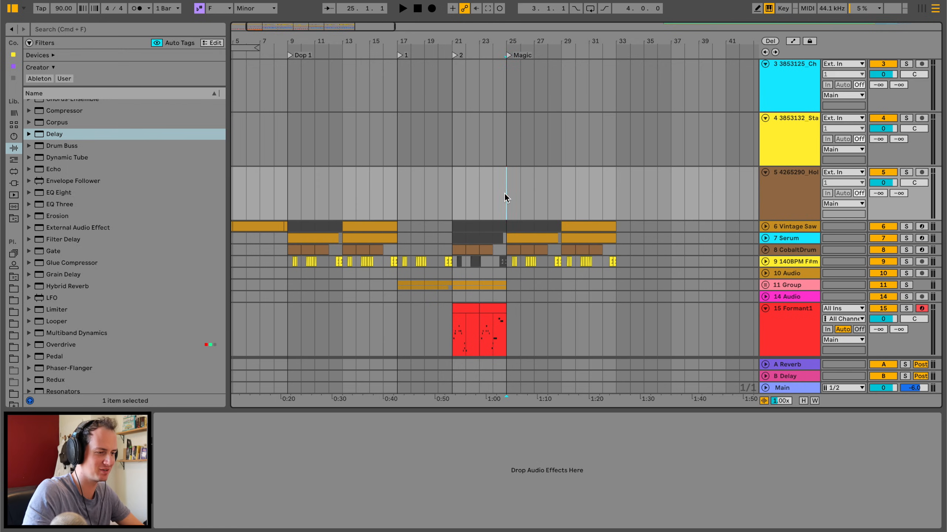
# Play the pasted section from bar 25 and review its clips alongside the Formant1 melody.
pyautogui.press('space')
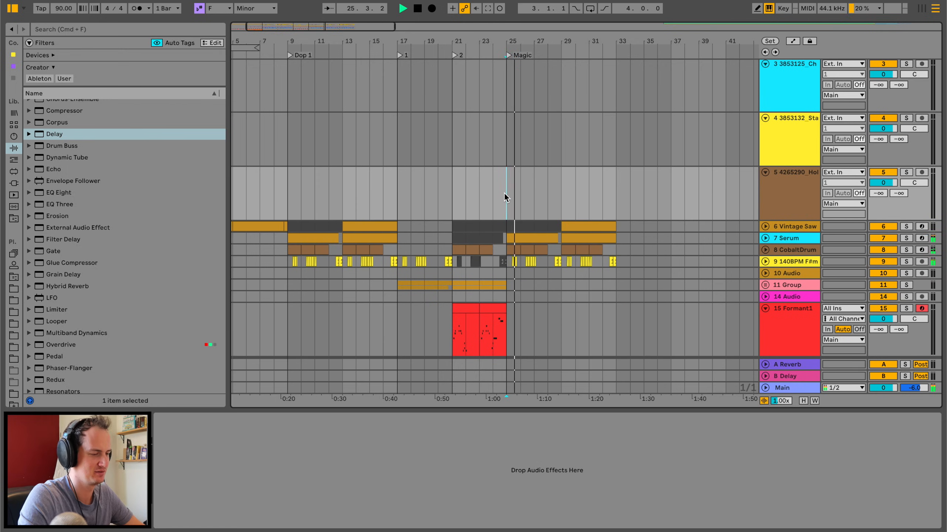
pyautogui.scroll(-8, 504, 193)
pyautogui.hscroll(10, 505, 193)
pyautogui.scroll(4, 504, 193)
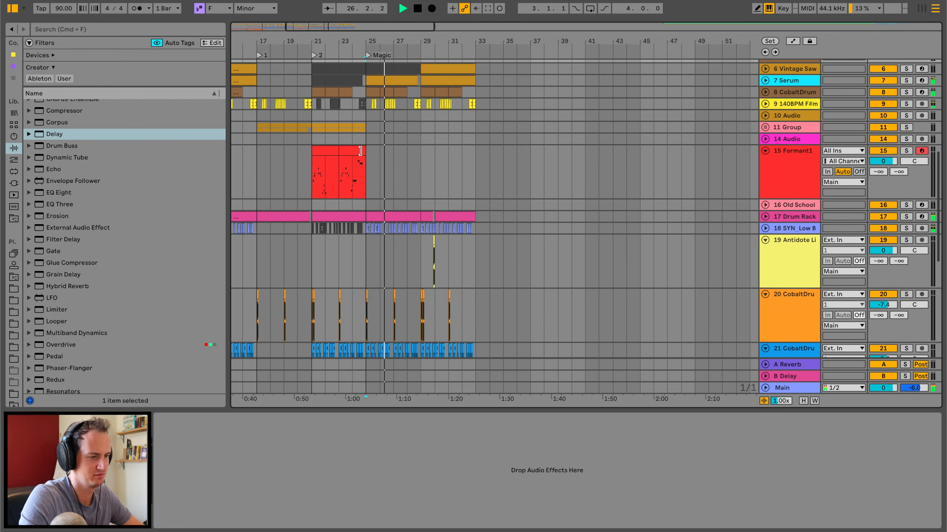
pyautogui.click(329, 152)
pyautogui.keyDown('shift'); pyautogui.click(349, 152); pyautogui.keyUp('shift')
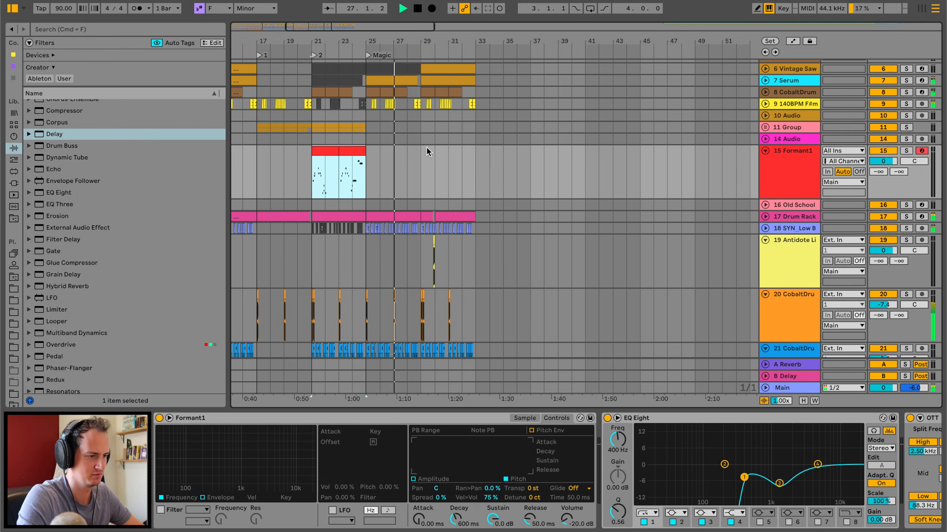
pyautogui.moveTo(409, 40); pyautogui.dragTo(409, 44)
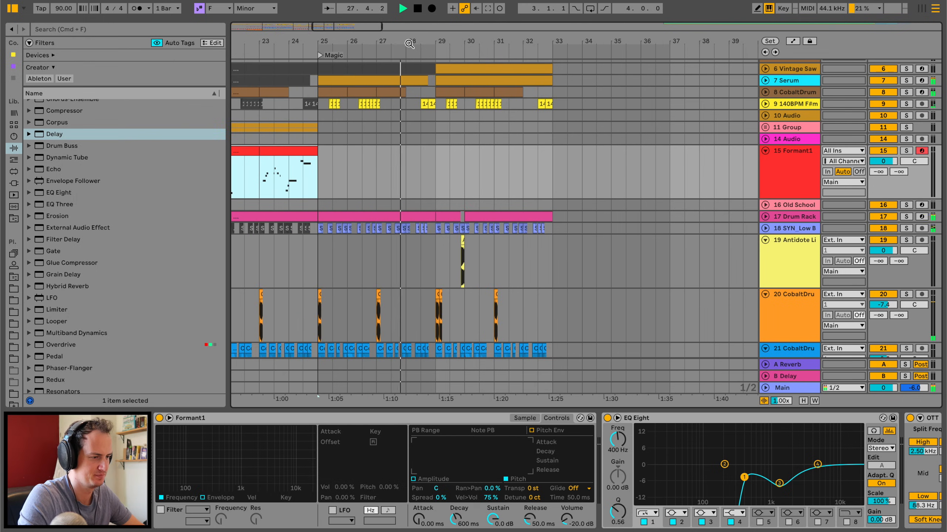
pyautogui.hscroll(-3, 470, 211)
pyautogui.scroll(1, 470, 211)
pyautogui.scroll(1, 470, 210)
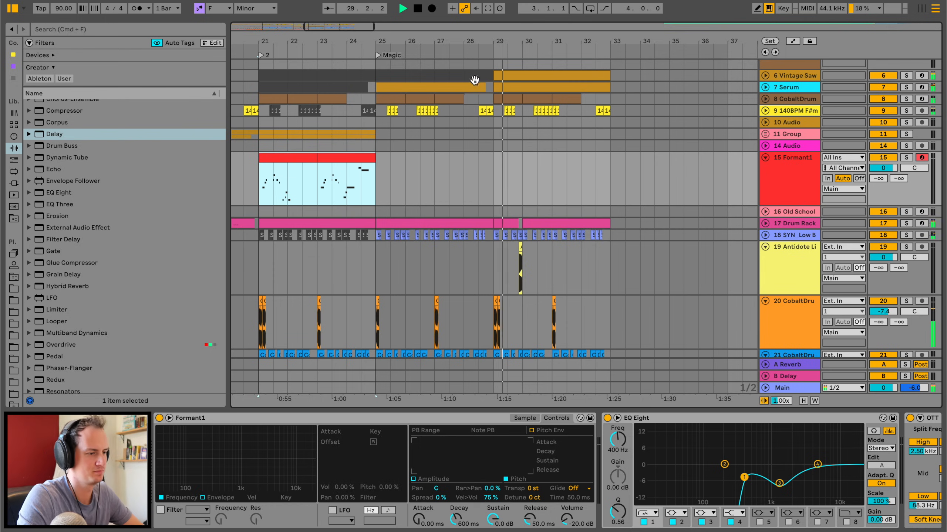
# Deactivate the 140BPM track's clips from bar 29 to 33 and play from shortly before bar 29.
pyautogui.moveTo(494, 112); pyautogui.dragTo(606, 112)
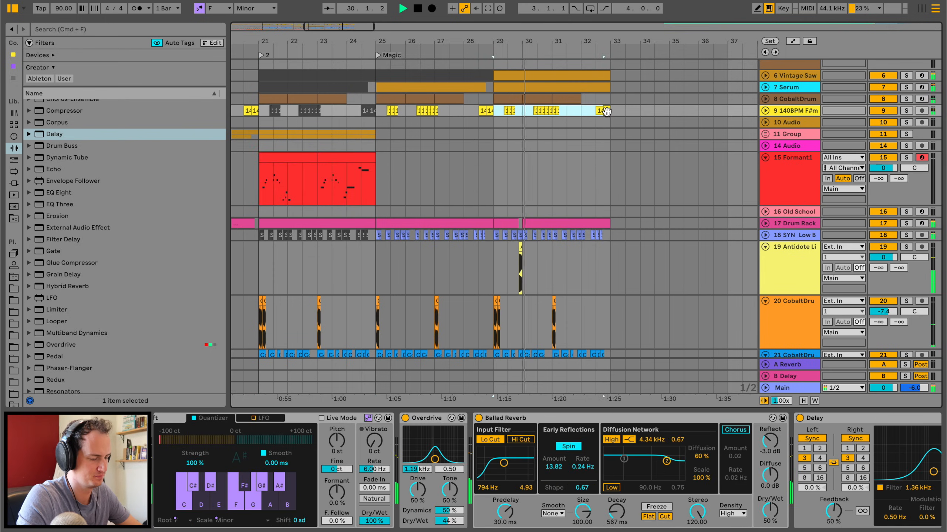
pyautogui.click(607, 112)
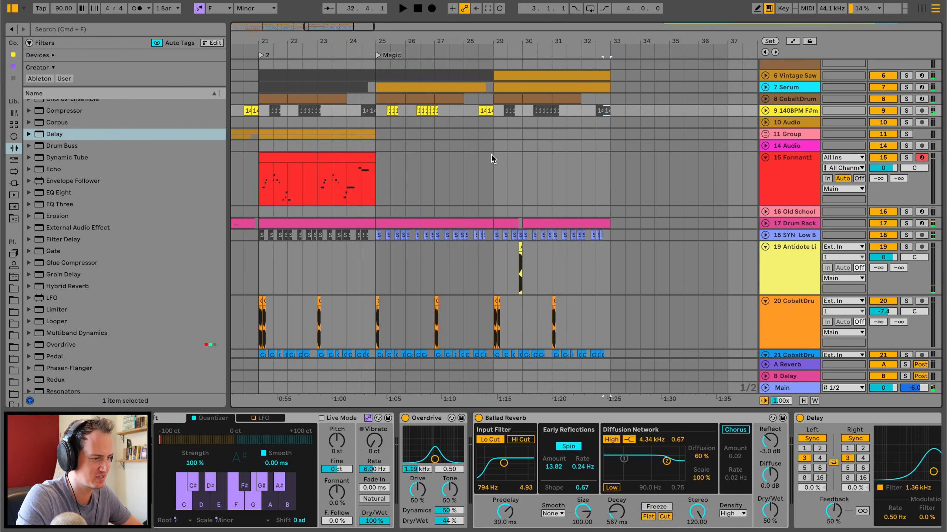
pyautogui.click(479, 177)
pyautogui.press('space')
# Fold the Formant1 track, insert a new track below it, and copy the chord clip from bars 29 to 33 into it.
pyautogui.click(765, 158)
pyautogui.click(785, 159)
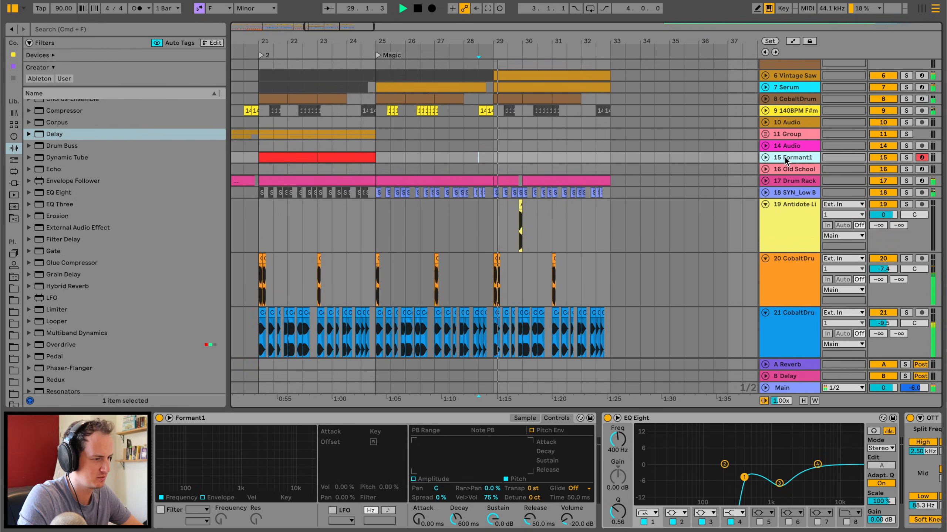
pyautogui.press('super+t')
pyautogui.click(496, 173)
pyautogui.moveTo(519, 45); pyautogui.dragTo(511, 187)
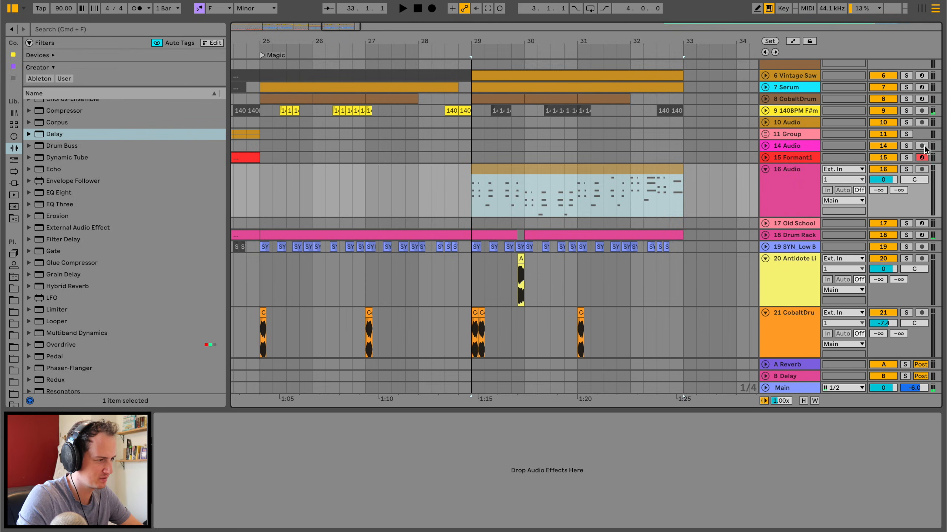
# Solo the new chord track and open its clip in an enlarged note editor.
pyautogui.click(906, 169)
pyautogui.doubleClick(495, 170)
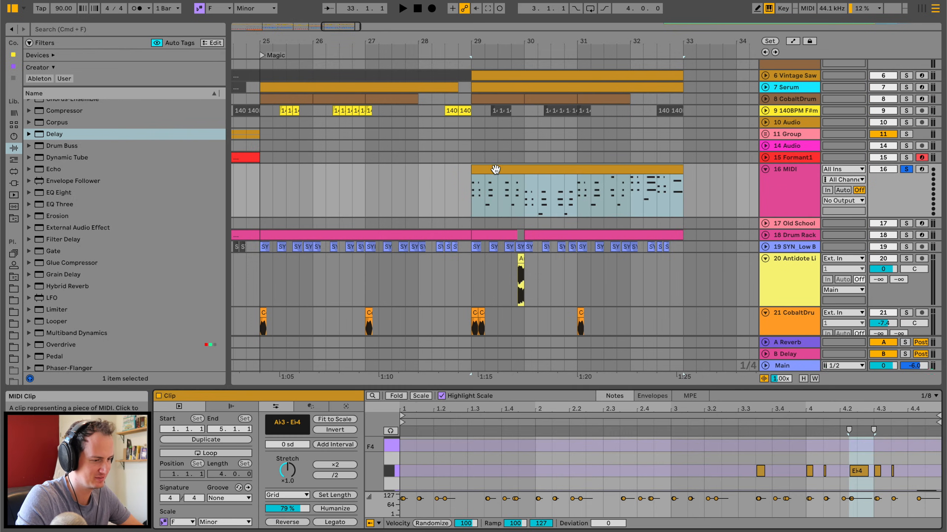
pyautogui.moveTo(424, 386); pyautogui.dragTo(443, 26)
pyautogui.scroll(3, 454, 228)
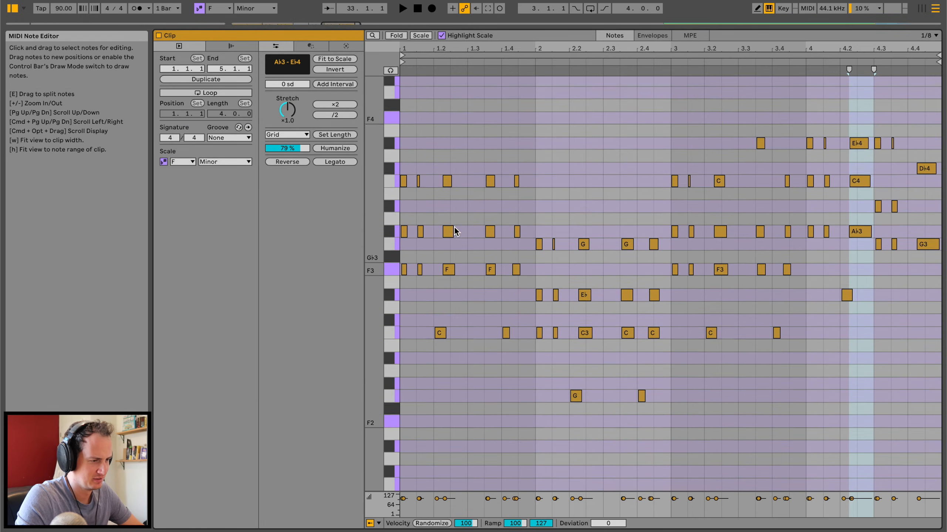
# Delete all notes in bars 1 and 2 of the clip except each bar's opening chord.
pyautogui.moveTo(415, 167); pyautogui.dragTo(524, 376)
pyautogui.moveTo(539, 408); pyautogui.dragTo(530, 407)
pyautogui.press('Delete')
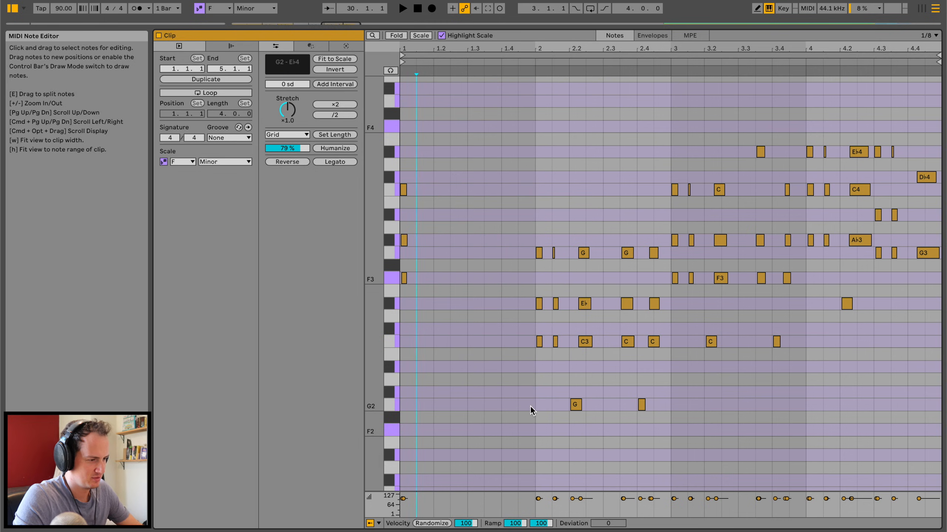
pyautogui.moveTo(548, 230); pyautogui.dragTo(658, 435)
pyautogui.press('+')
pyautogui.press('Delete')
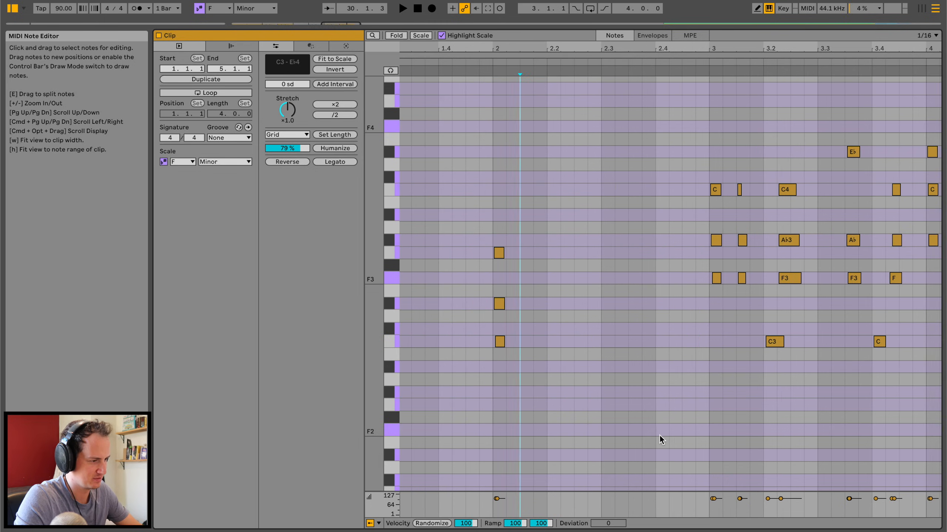
pyautogui.press('super+z')
pyautogui.press('-')
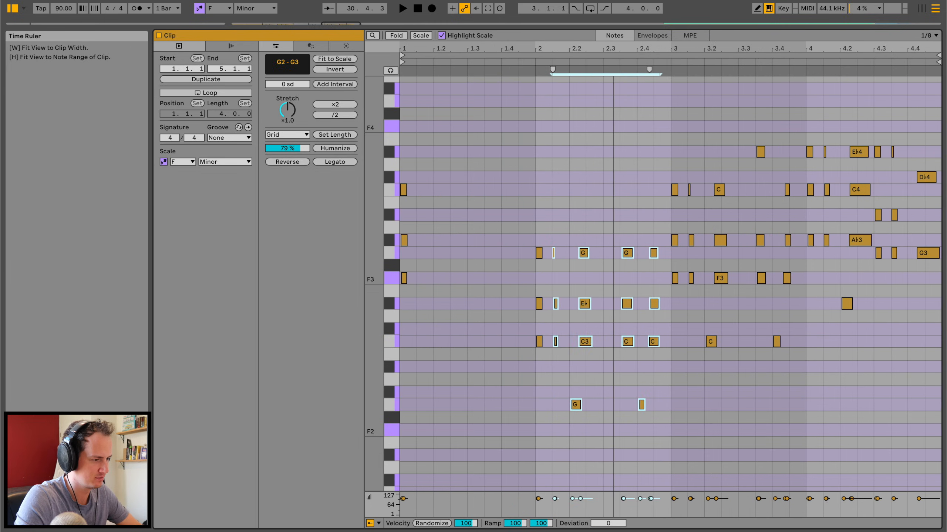
pyautogui.press('Delete')
# Delete all notes in bars 3 and 4 of the clip except each bar's opening chord.
pyautogui.click(684, 174)
pyautogui.moveTo(685, 174); pyautogui.dragTo(799, 360)
pyautogui.press('Delete')
pyautogui.click(761, 151)
pyautogui.press('Delete')
pyautogui.moveTo(823, 119); pyautogui.dragTo(930, 321)
pyautogui.press('Delete')
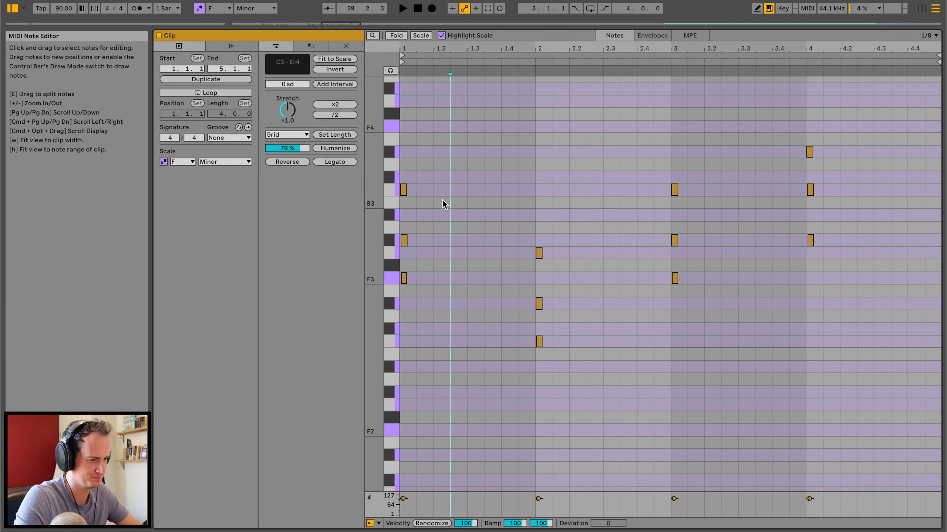
# Lengthen all the remaining chord notes slightly and layer a copy of them one octave higher.
pyautogui.press('super+a')
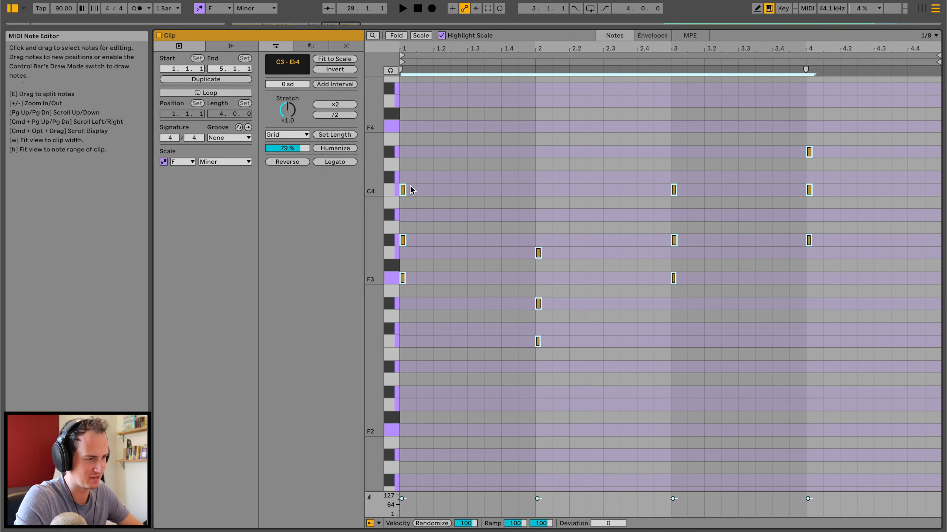
pyautogui.moveTo(404, 189); pyautogui.dragTo(412, 189)
pyautogui.press('space')
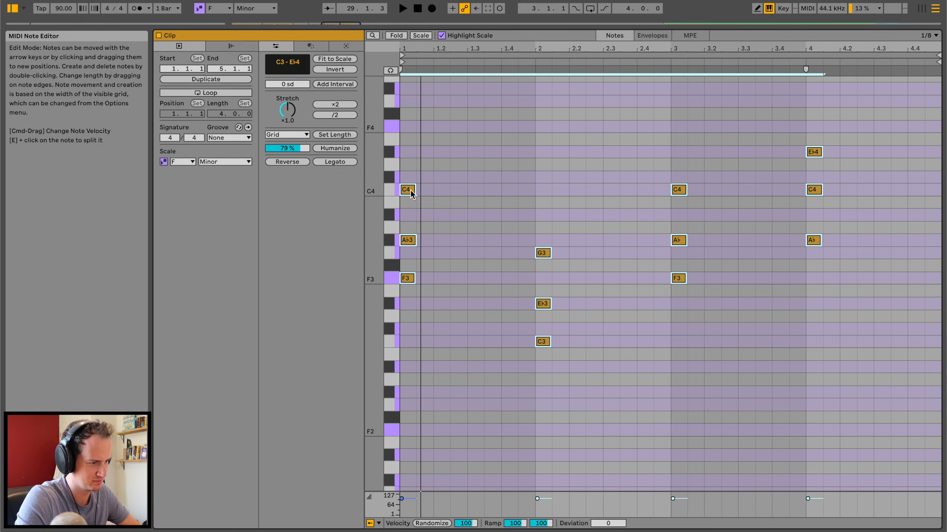
pyautogui.scroll(4, 418, 260)
pyautogui.moveTo(408, 355); pyautogui.dragTo(408, 203)
# Load the Analog instrument onto the new chord track and play its clip from bar 29.
pyautogui.moveTo(466, 26); pyautogui.dragTo(468, 396)
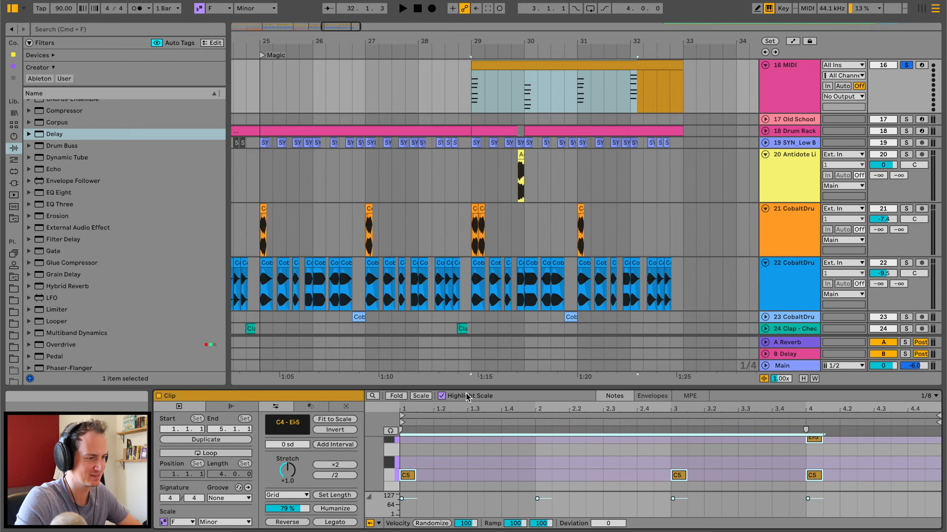
pyautogui.doubleClick(784, 85)
pyautogui.click(14, 137)
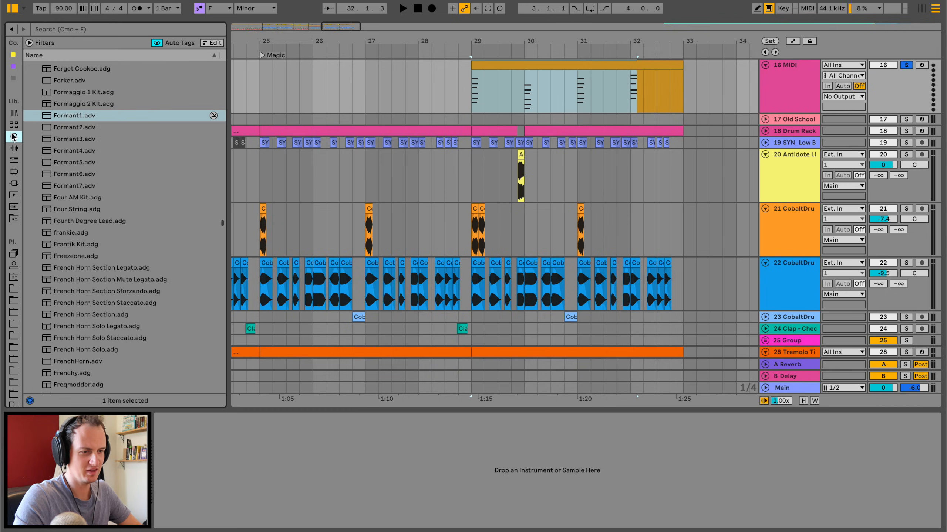
pyautogui.scroll(20, 63, 82)
pyautogui.moveTo(63, 68); pyautogui.dragTo(475, 71)
pyautogui.click(482, 64)
pyautogui.press('space')
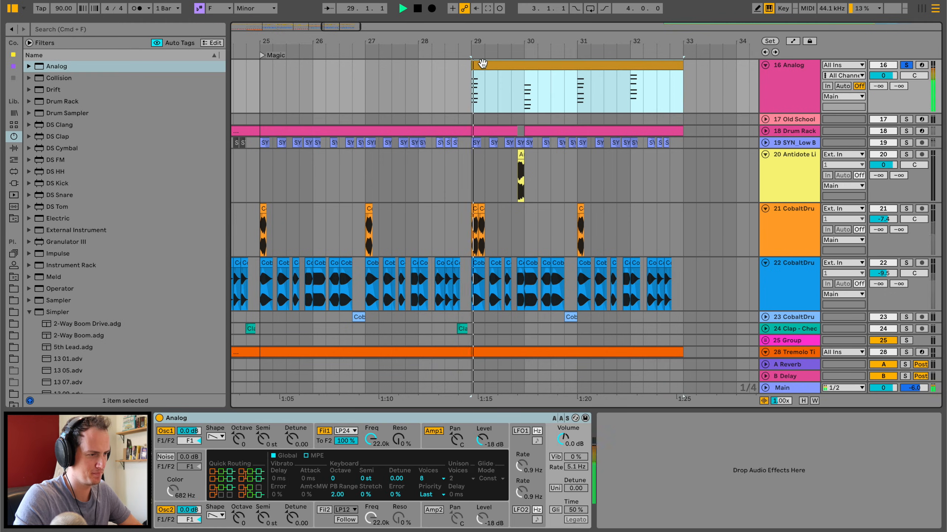
# Change Analog's oscillator 1 to a rectangular waveform and audition the chords.
pyautogui.press('space')
pyautogui.press('space')
pyautogui.press('space')
pyautogui.press('space')
pyautogui.click(221, 437)
pyautogui.click(212, 470)
# Switch off Analog's oscillator 2 and audition the chords with oscillator 1 alone.
pyautogui.press('space')
pyautogui.press('space')
pyautogui.click(167, 504)
pyautogui.press('space')
pyautogui.press('space')
pyautogui.press('space')
pyautogui.click(166, 510)
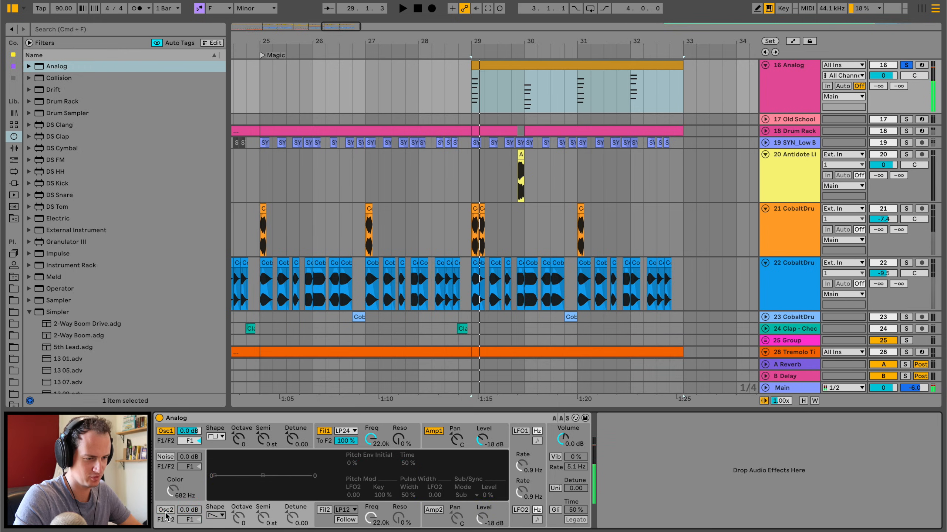
pyautogui.press('space')
pyautogui.press('space')
# Insert an Arpeggiator MIDI effect before Analog, with a free-running rate of 29.9 ms.
pyautogui.click(14, 148)
pyautogui.click(13, 160)
pyautogui.click(54, 127)
pyautogui.doubleClick(54, 127)
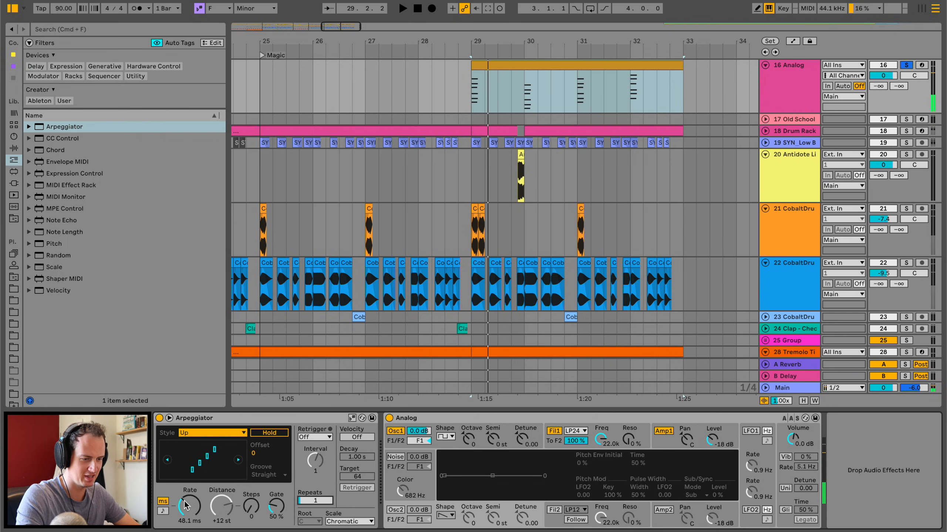
# Set Analog's oscillator 1 to octave -1 with a sawtooth waveform, and the Arpeggiator rate to 40.1 ms.
pyautogui.click(477, 443)
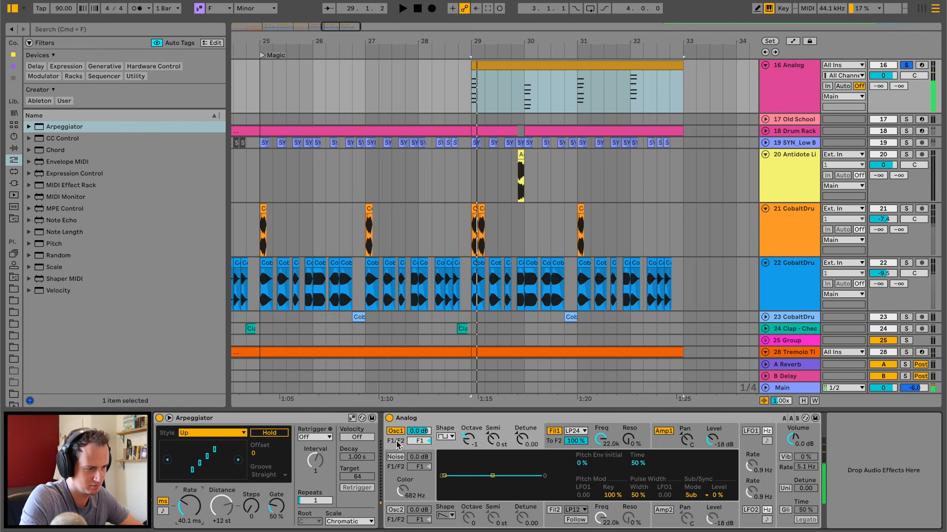
pyautogui.click(445, 437)
pyautogui.press('space')
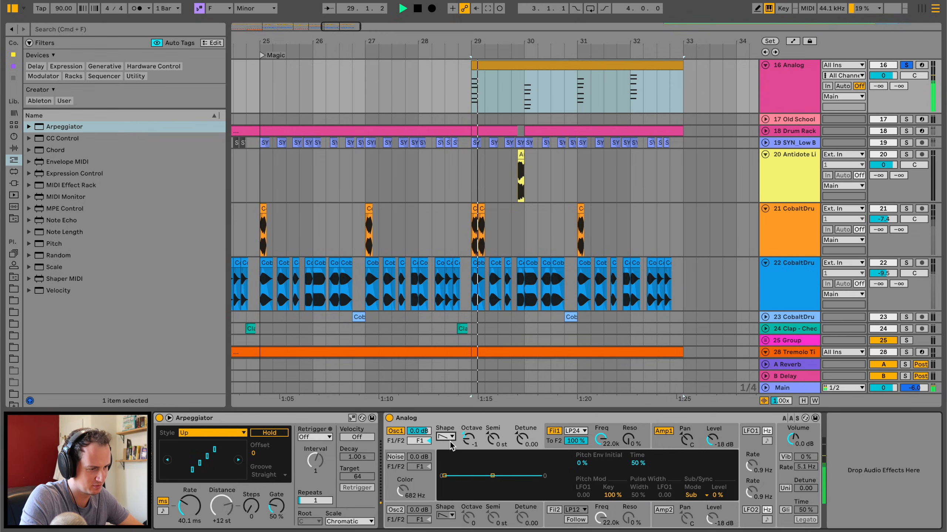
pyautogui.press('space')
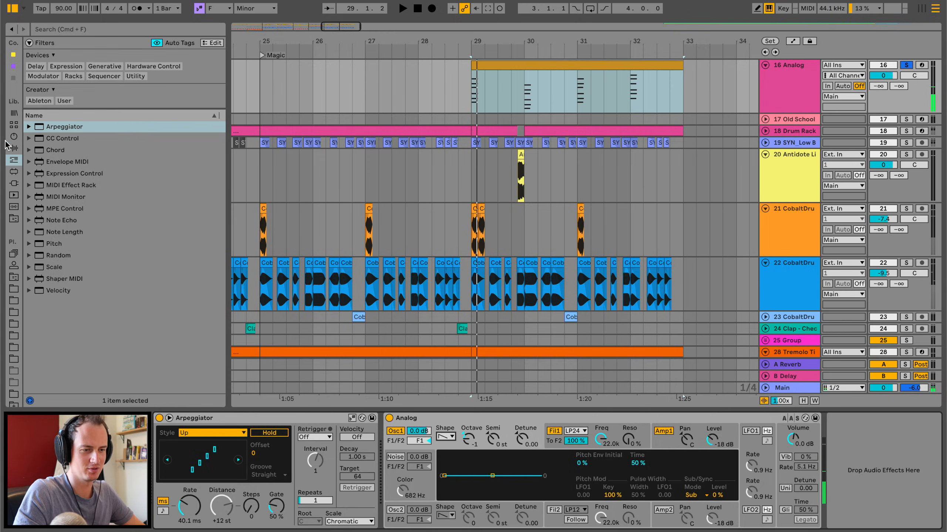
# Add an EQ Eight after Analog and make its band 1 a low-cut filter.
pyautogui.click(11, 147)
pyautogui.moveTo(60, 192); pyautogui.dragTo(846, 471)
pyautogui.press('space')
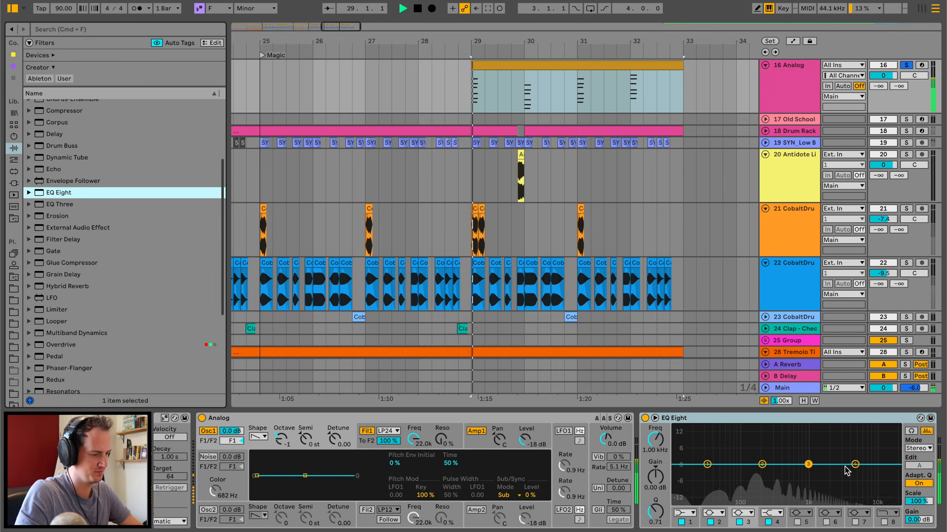
pyautogui.click(682, 514)
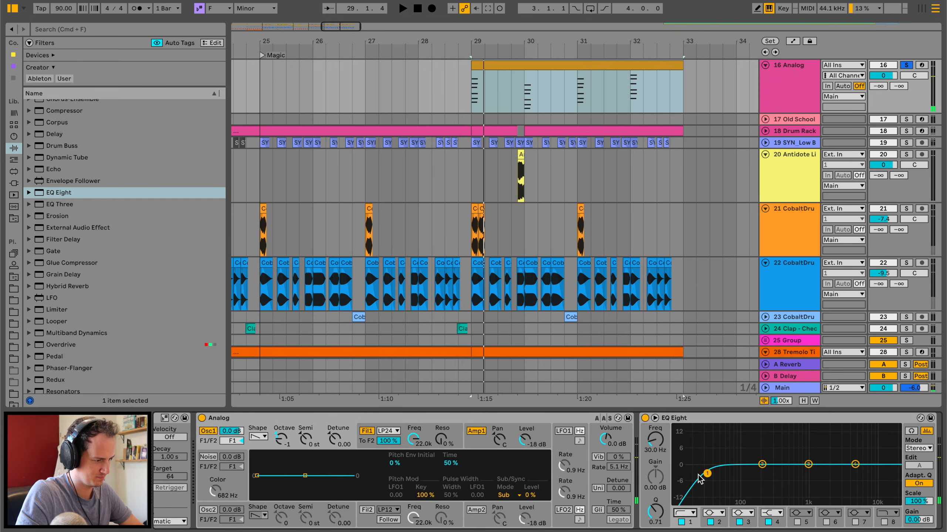
pyautogui.press('space')
# Raise the EQ's low-cut frequency, cut 8.80 dB at 1000 Hz with band 3, and unsolo the Analog track.
pyautogui.moveTo(727, 473); pyautogui.dragTo(809, 483)
pyautogui.press('space')
pyautogui.press('space')
pyautogui.press('space')
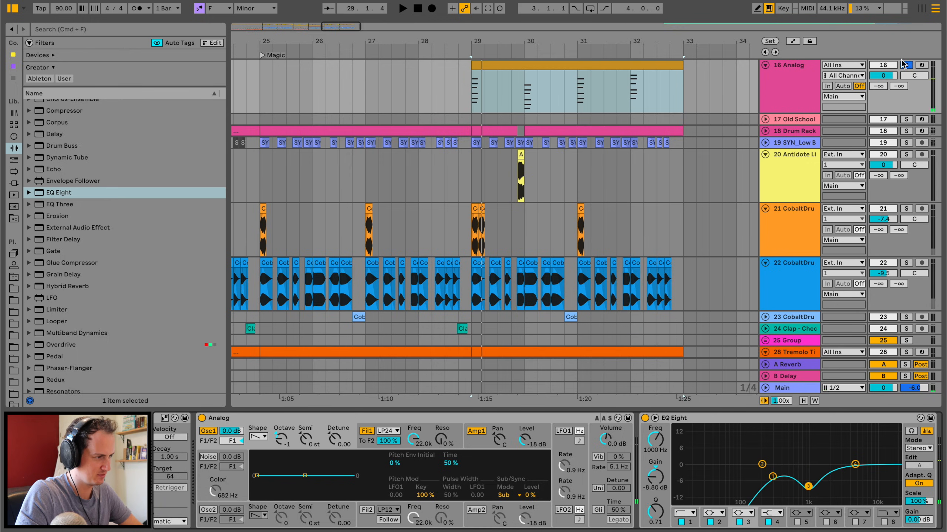
pyautogui.press('space')
pyautogui.click(638, 68)
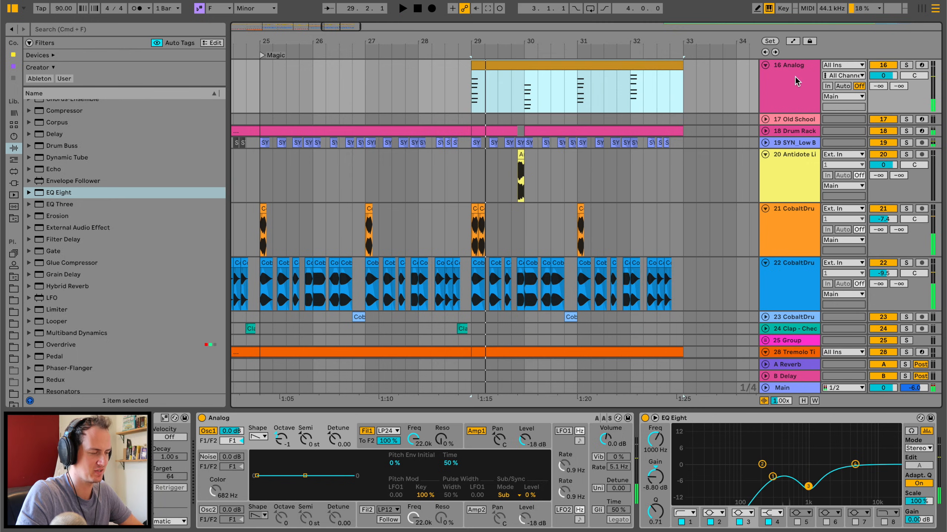
# Add a Limiter after the EQ Eight and raise its input gain while auditioning the chords.
pyautogui.moveTo(54, 308); pyautogui.dragTo(837, 439)
pyautogui.press('space')
pyautogui.press('space')
# Set the Arpeggiator rate to 29.9 ms and audition the chords in the mix.
pyautogui.press('space')
pyautogui.press('space')
pyautogui.press('space')
pyautogui.press('space')
pyautogui.moveTo(781, 444); pyautogui.dragTo(781, 420)
pyautogui.press('space')
pyautogui.press('space')
pyautogui.press('space')
pyautogui.press('space')
pyautogui.hscroll(-5, 448, 496)
pyautogui.press('space')
pyautogui.moveTo(189, 506); pyautogui.dragTo(189, 513)
pyautogui.press('space')
pyautogui.press('space')
pyautogui.press('space')
# Move the Analog chord clip from bar 29 to bar 21, under the Formant melody, and play it.
pyautogui.press('space')
pyautogui.press('space')
pyautogui.moveTo(240, 131); pyautogui.dragTo(380, 141)
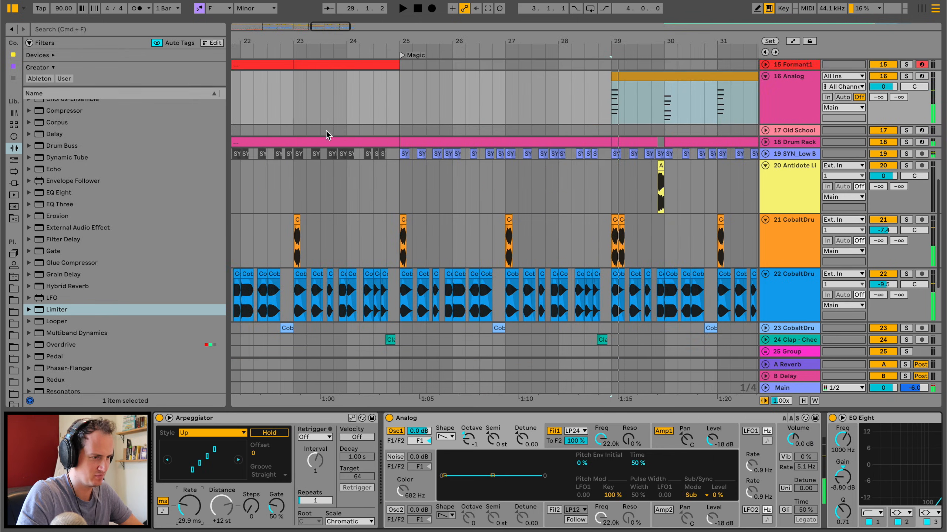
pyautogui.click(272, 110)
pyautogui.press('space')
pyautogui.moveTo(316, 41); pyautogui.dragTo(315, 23)
pyautogui.moveTo(346, 119); pyautogui.dragTo(461, 116)
pyautogui.moveTo(646, 88); pyautogui.dragTo(409, 76)
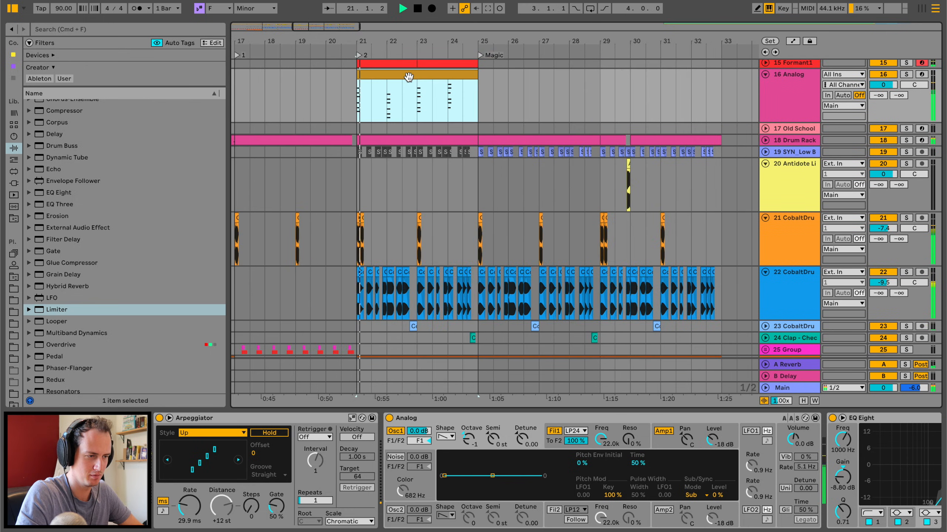
# Solo the Analog track, set the Arpeggiator rate to 51.8 ms, and unsolo the track again.
pyautogui.click(906, 74)
pyautogui.moveTo(189, 506); pyautogui.dragTo(189, 496)
pyautogui.press('space')
pyautogui.click(906, 74)
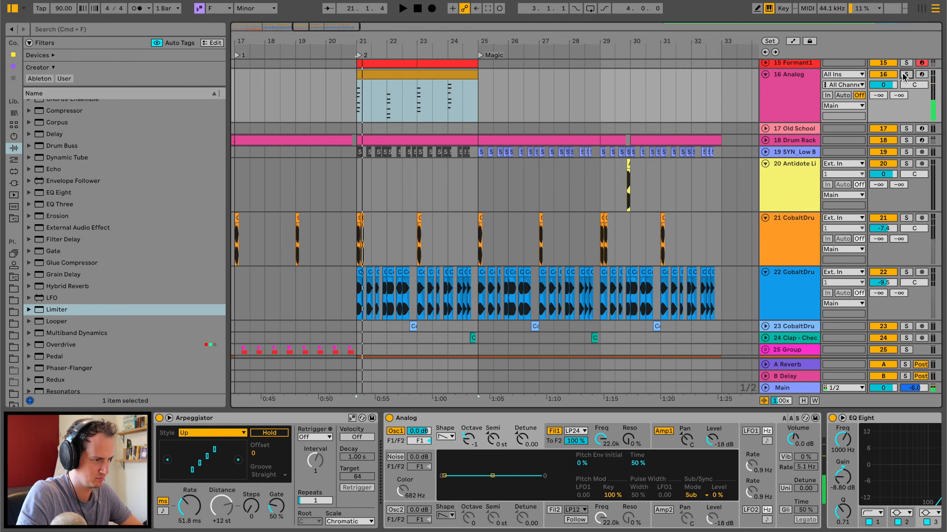
# Set the Limiter's input gain to 9.5 dB, lower EQ band 4, and move the band 3 cut to 808 Hz at -7.81 dB.
pyautogui.hscroll(5, 760, 470)
pyautogui.moveTo(725, 449); pyautogui.dragTo(725, 424)
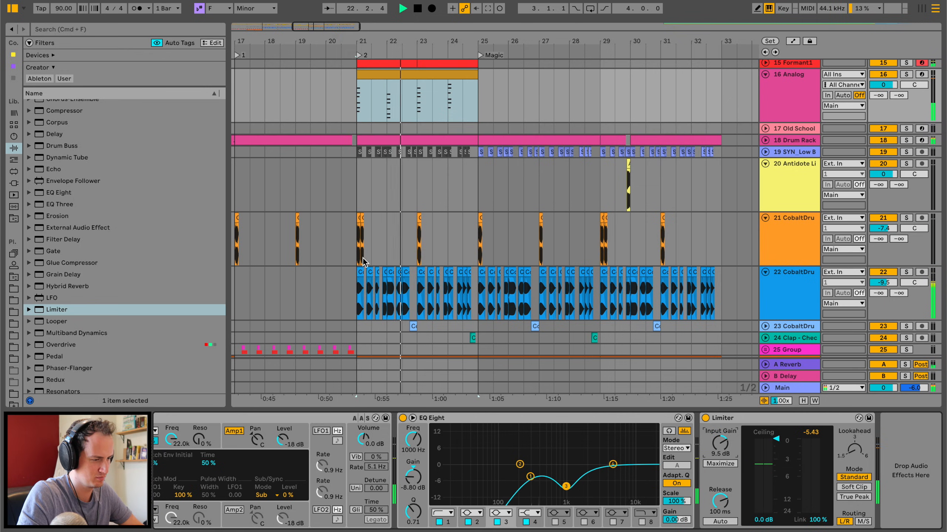
pyautogui.moveTo(613, 464); pyautogui.dragTo(559, 484)
# Add a Ping Pong Delay after the Limiter with its filter at 1.22 kHz, width 2.62, and dry/wet at 34%.
pyautogui.scroll(5, 65, 242)
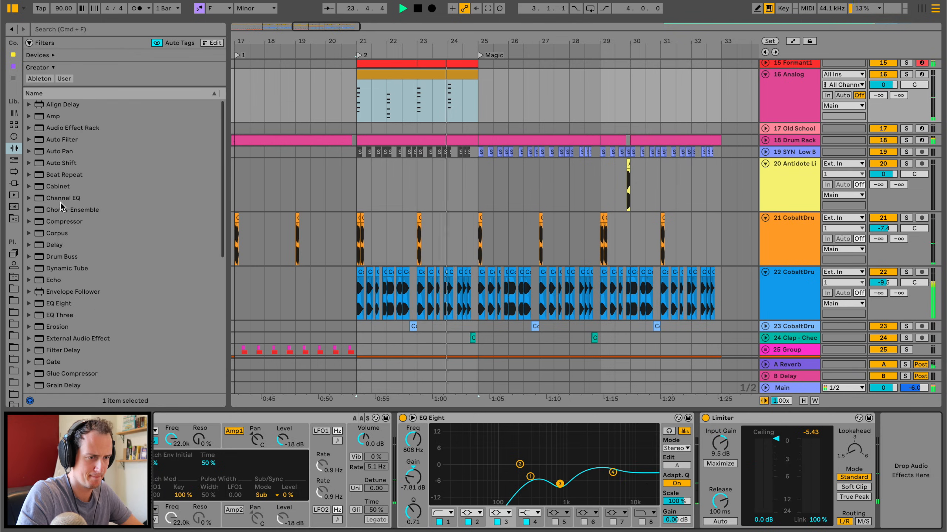
pyautogui.doubleClick(60, 244)
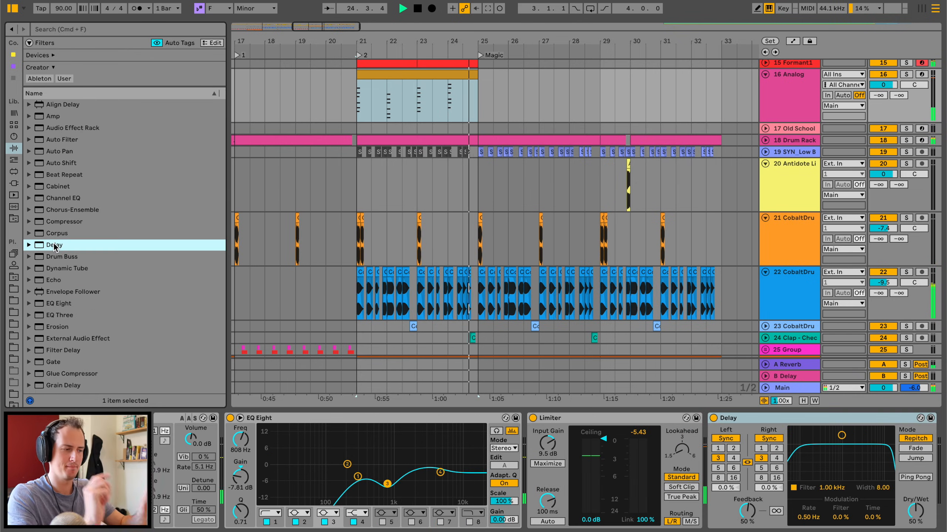
pyautogui.moveTo(841, 436); pyautogui.dragTo(846, 468)
pyautogui.click(915, 477)
pyautogui.moveTo(915, 511); pyautogui.dragTo(915, 520)
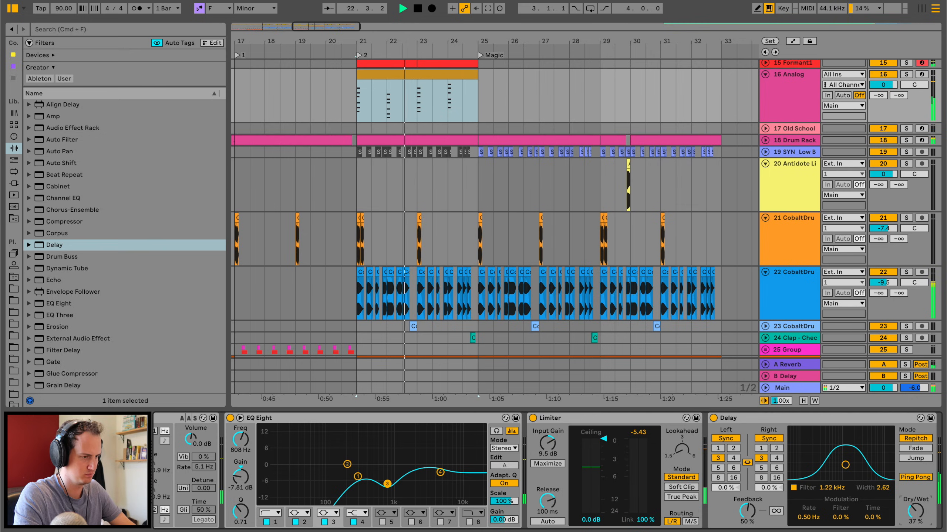
# Paste a copy of the Analog chord clip at bar 17 and play it from there.
pyautogui.hscroll(-5, 444, 78)
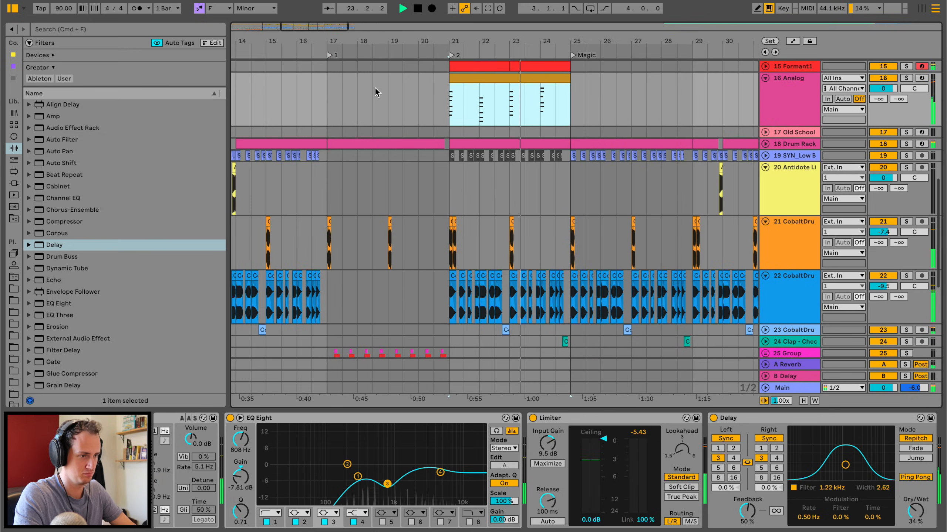
pyautogui.click(326, 88)
pyautogui.hotkey('ctrl', 'v')
pyautogui.press('space')
pyautogui.press('space')
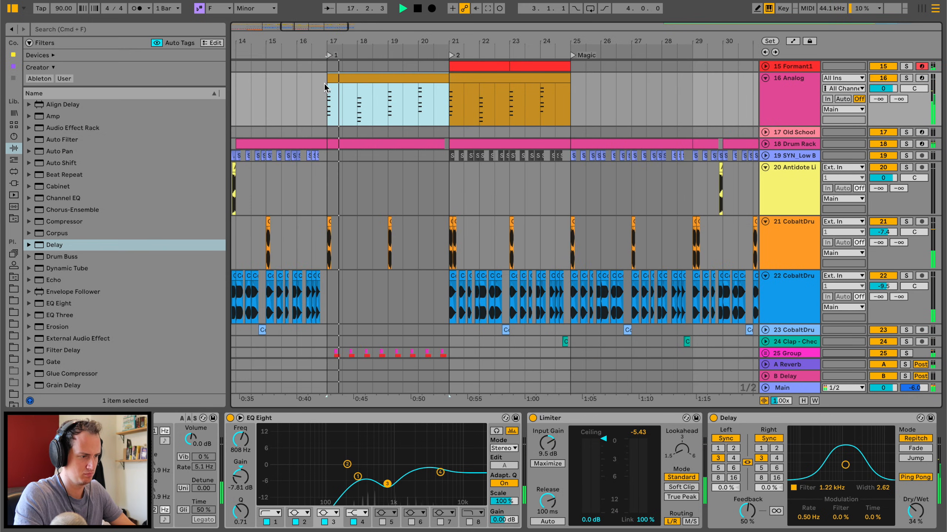
# Insert a Shifter between Analog and EQ Eight with an LFO amount of 4.67 st, and solo the Analog track.
pyautogui.hscroll(-15, 354, 462)
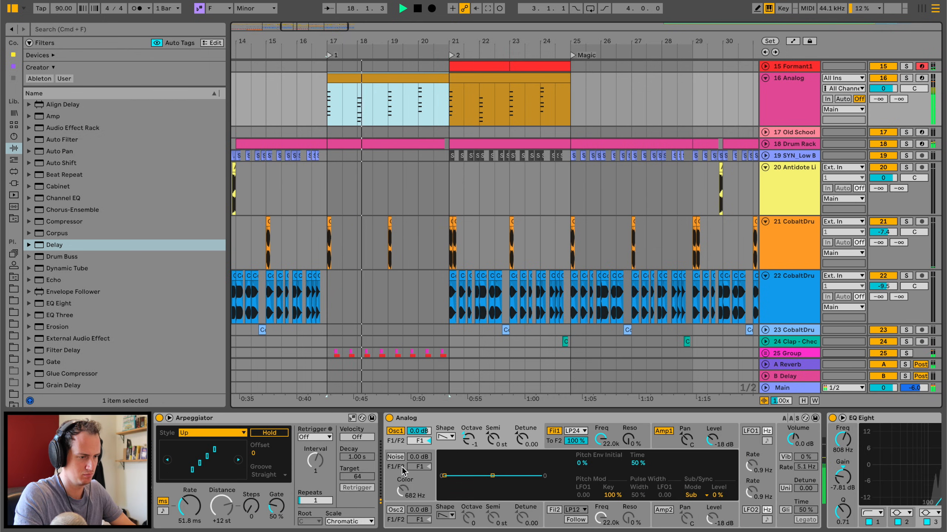
pyautogui.hscroll(10, 477, 438)
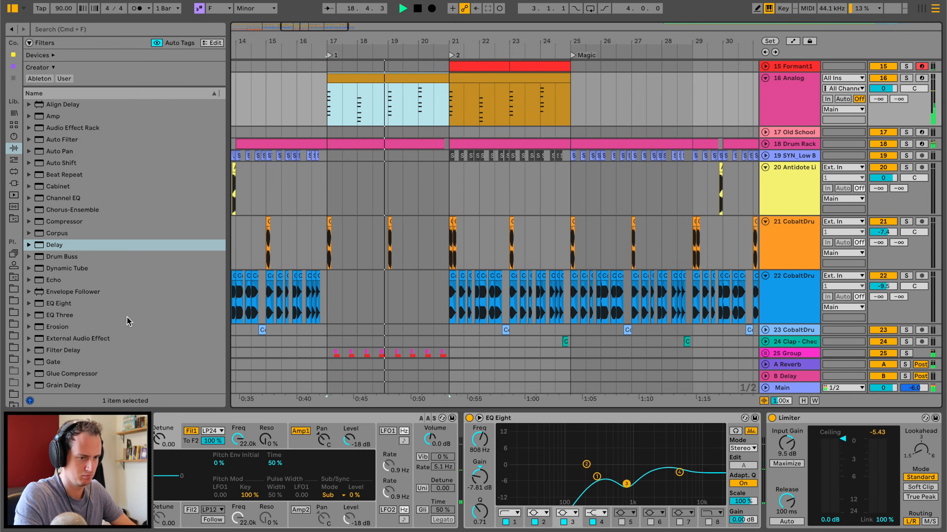
pyautogui.scroll(-7, 127, 322)
pyautogui.moveTo(67, 305); pyautogui.dragTo(468, 489)
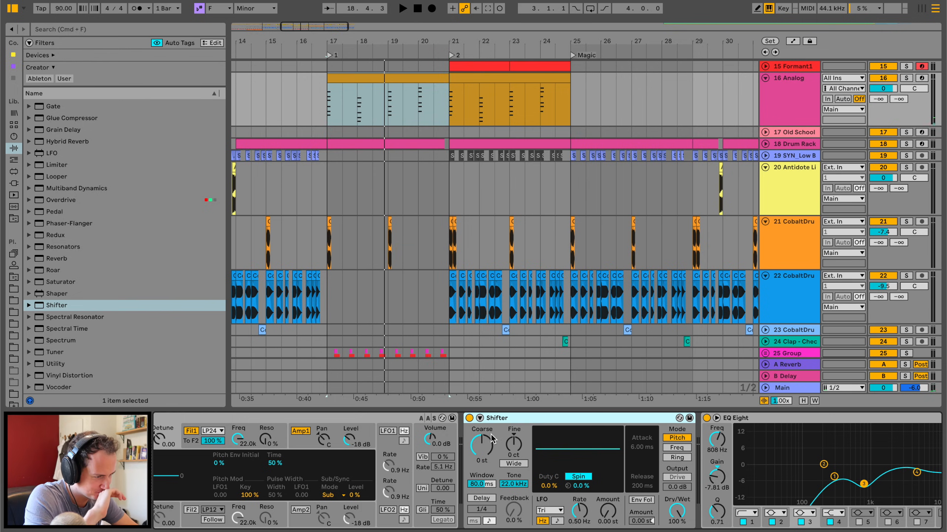
pyautogui.moveTo(513, 443); pyautogui.dragTo(514, 453)
pyautogui.press('space')
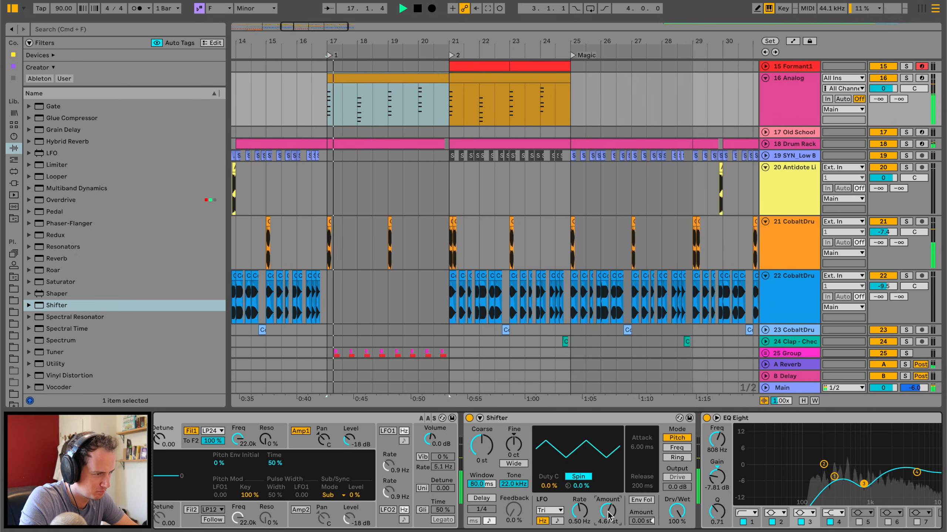
pyautogui.click(903, 80)
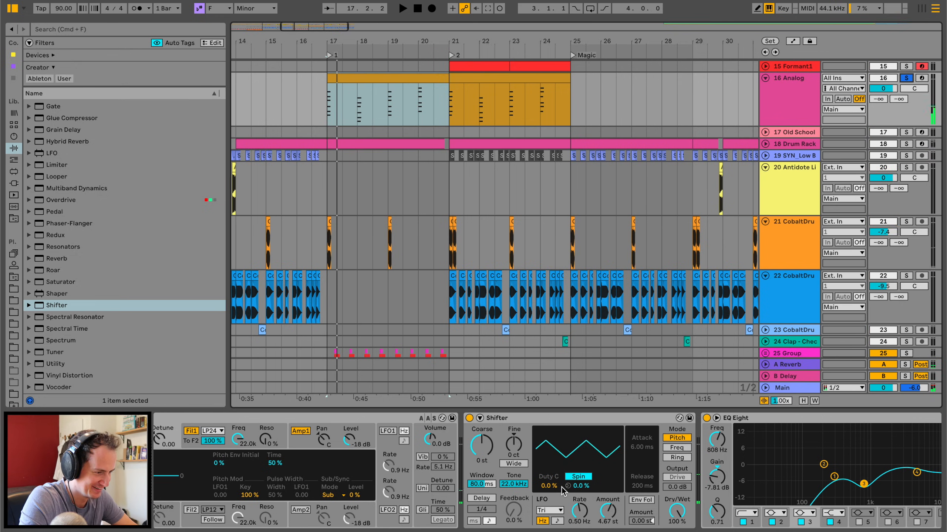
# Set the Shifter's LFO to Sine at 0.02 Hz with an amount of 0.24 st, and its dry/wet to 62%.
pyautogui.click(554, 510)
pyautogui.click(551, 521)
pyautogui.press('space')
pyautogui.moveTo(580, 511); pyautogui.dragTo(580, 530)
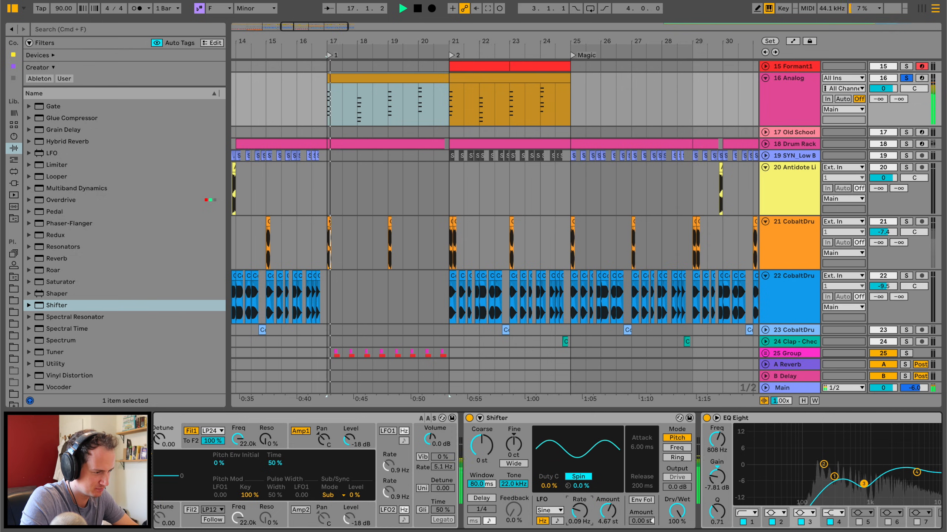
pyautogui.press('space')
pyautogui.press('space')
pyautogui.press('space')
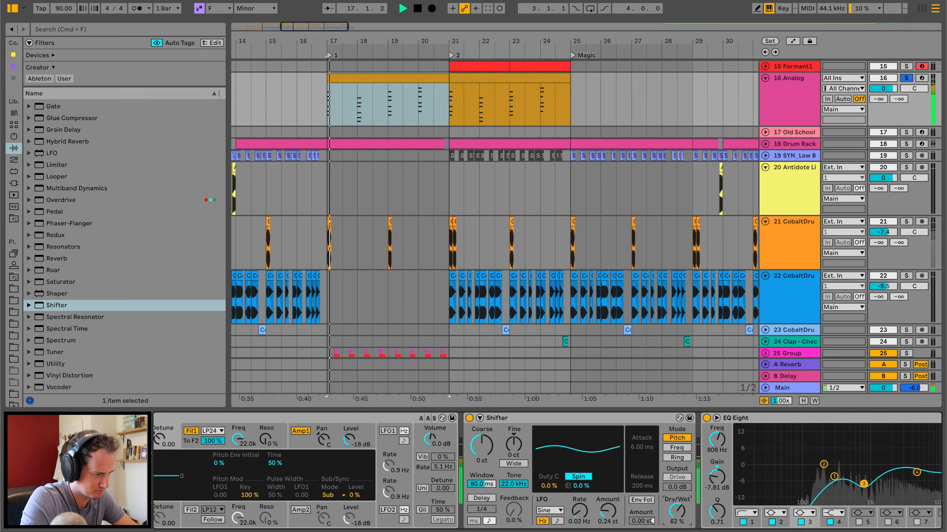
# Set the Shifter's dry/wet to 100% and audition the soloed chords from bar 17.
pyautogui.press('space')
pyautogui.press('space')
pyautogui.press('space')
pyautogui.press('space')
pyautogui.press('space')
pyautogui.press('space')
pyautogui.press('space')
pyautogui.press('space')
pyautogui.press('space')
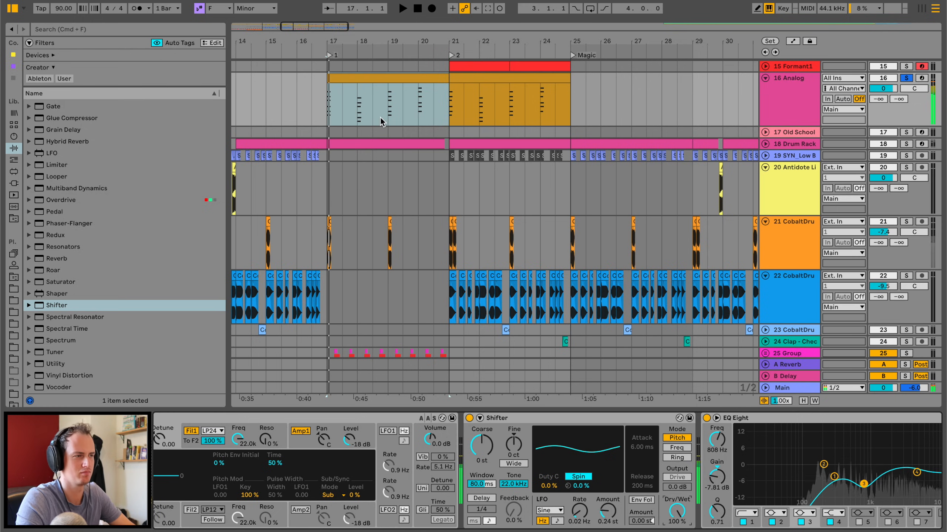
pyautogui.press('space')
pyautogui.press('space')
pyautogui.press('space')
pyautogui.press('space')
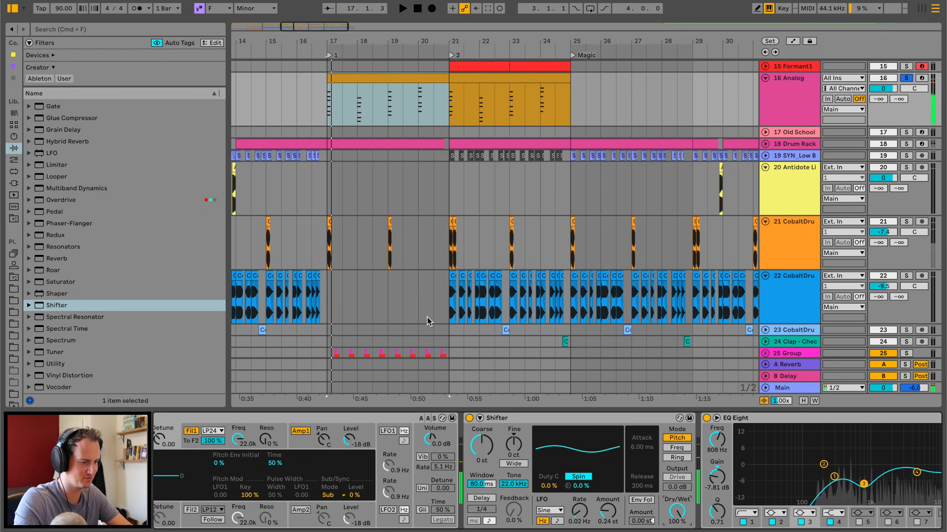
# Try the Shifter's LFO with a tempo-synced rate and with Phase in place of Spin.
pyautogui.click(558, 521)
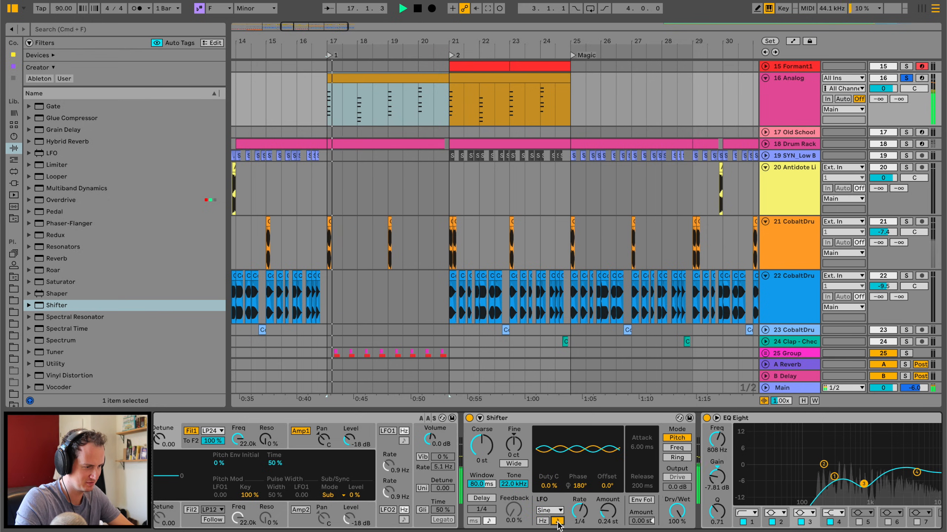
pyautogui.click(542, 522)
pyautogui.press('space')
pyautogui.click(578, 477)
pyautogui.press('space')
pyautogui.click(581, 478)
pyautogui.press('space')
# Set the Shifter LFO's duty cycle to -17% and its spin to 47% while auditioning the chords.
pyautogui.moveTo(549, 486); pyautogui.dragTo(549, 522)
pyautogui.press('space')
pyautogui.press('space')
pyautogui.press('space')
pyautogui.moveTo(581, 486); pyautogui.dragTo(581, 444)
pyautogui.press('space')
pyautogui.press('space')
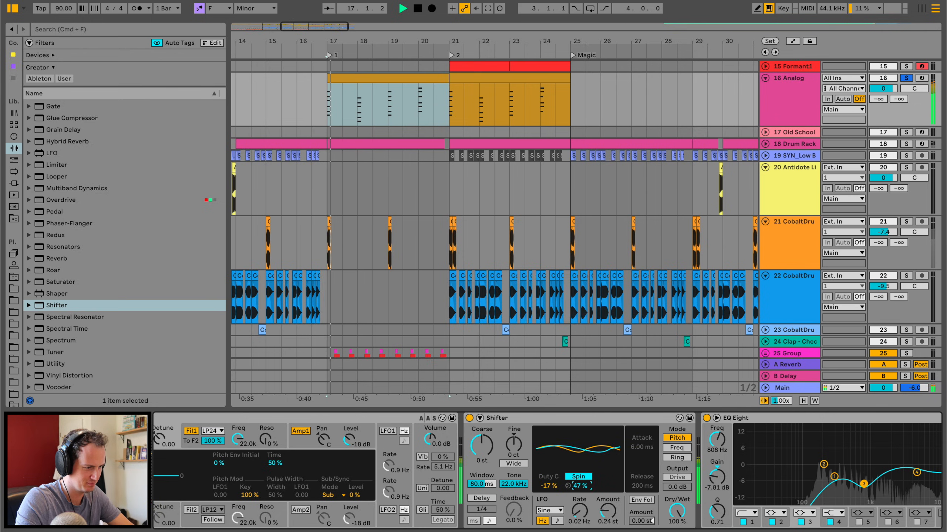
# Unsolo the Analog track and bring the Shifter LFO's spin to 15% in the full mix.
pyautogui.moveTo(580, 486); pyautogui.dragTo(580, 497)
pyautogui.click(906, 79)
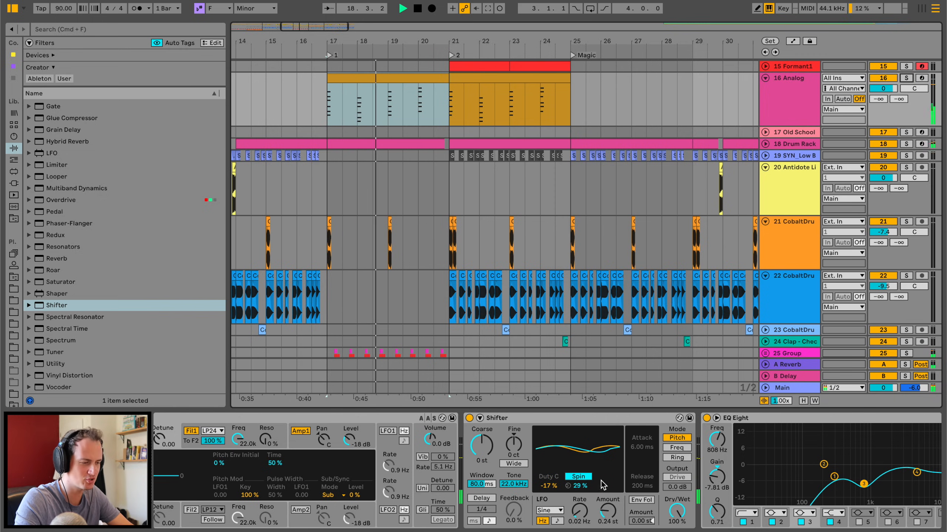
pyautogui.moveTo(580, 486); pyautogui.dragTo(580, 508)
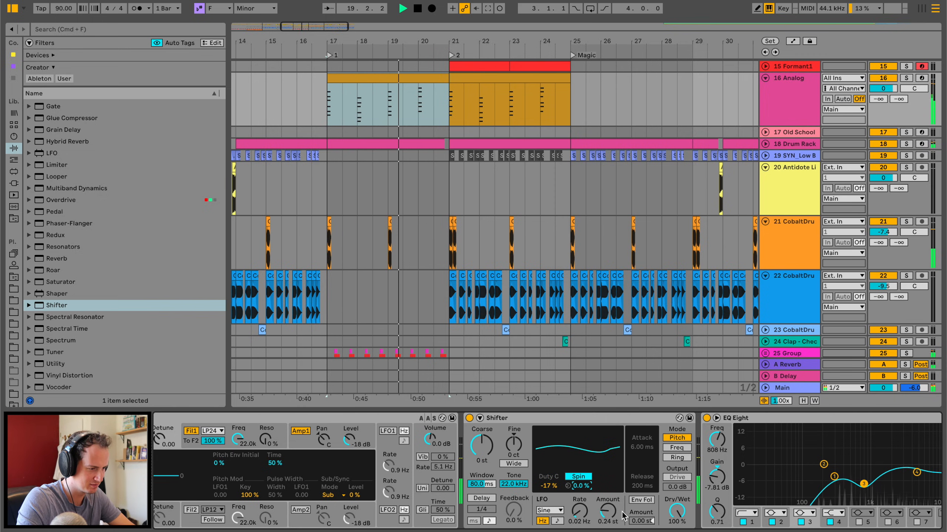
pyautogui.moveTo(582, 486); pyautogui.dragTo(582, 475)
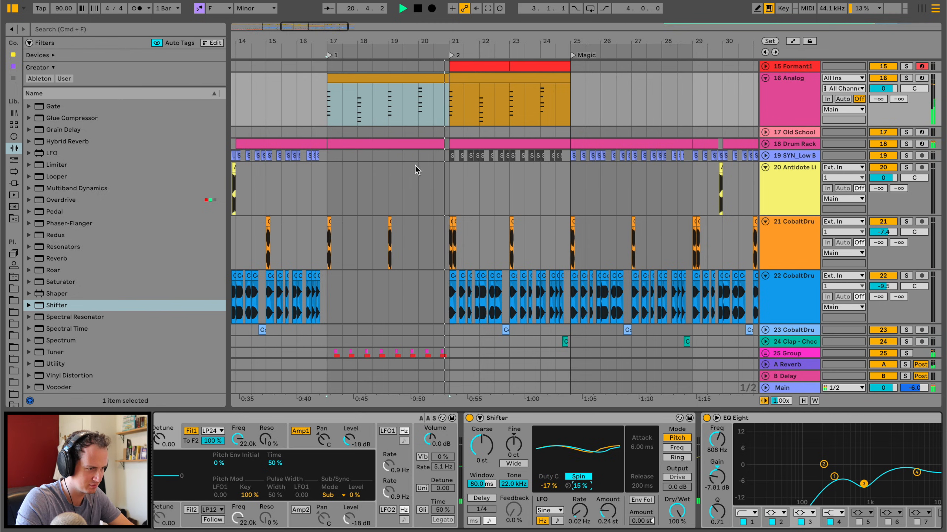
# Examine the device chains on the Formant1, Drum Rack and SYN_Low tracks during playback.
pyautogui.click(788, 91)
pyautogui.scroll(3, 788, 90)
pyautogui.click(794, 107)
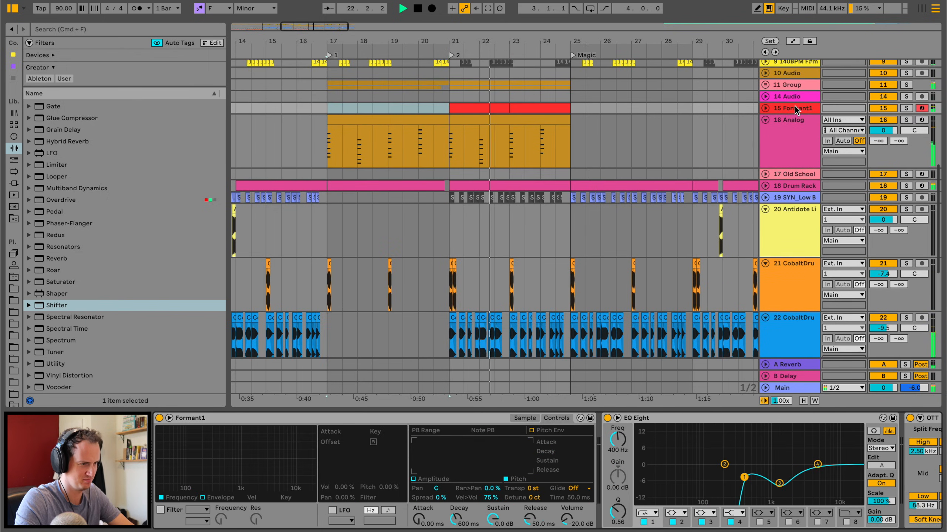
pyautogui.click(785, 388)
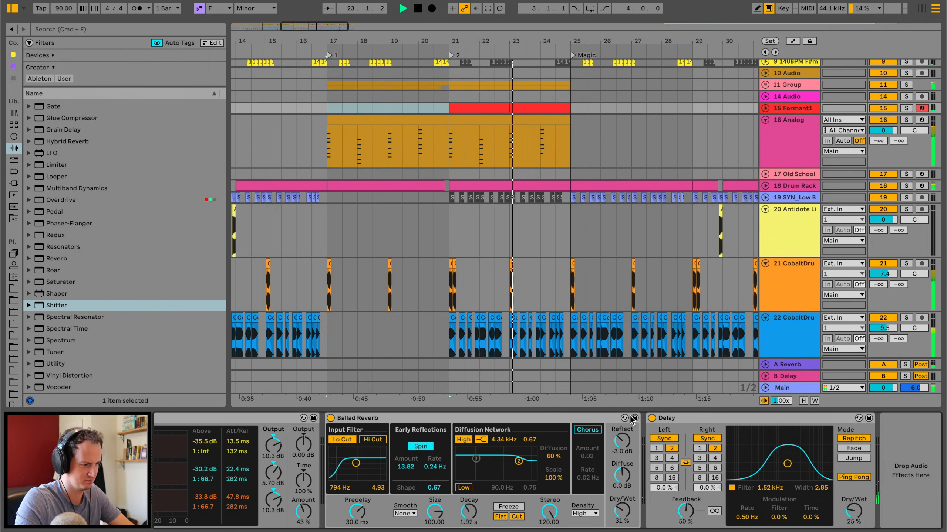
pyautogui.click(805, 185)
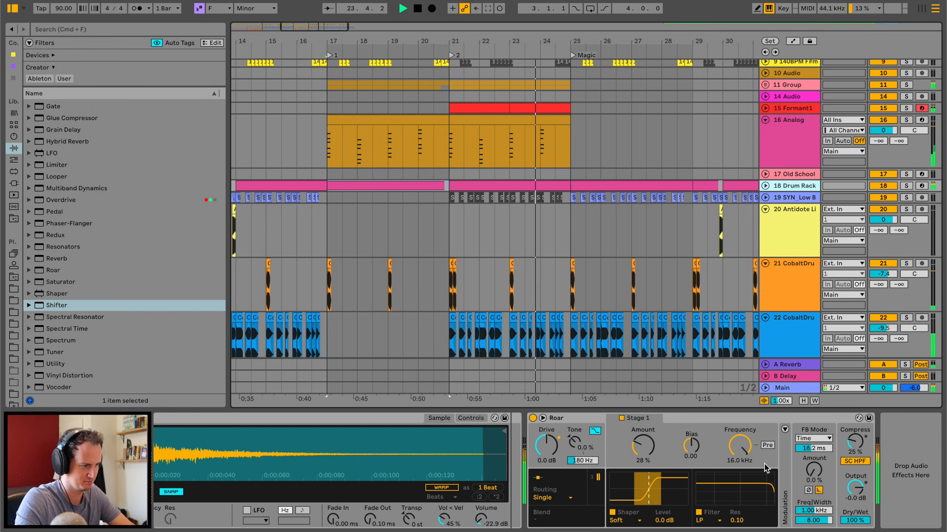
pyautogui.click(790, 220)
pyautogui.click(799, 198)
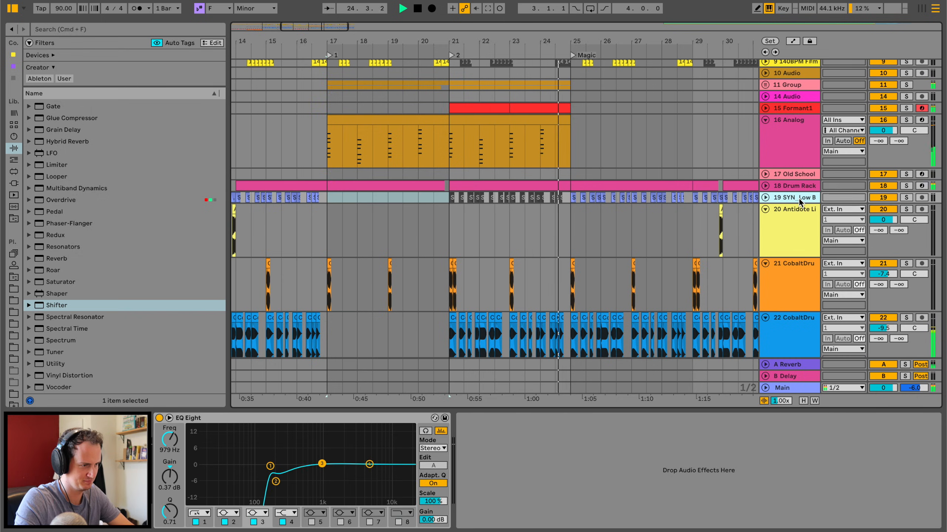
# Expand track group 11 and audition the Analog chords against the other parts around bar 20.
pyautogui.click(414, 139)
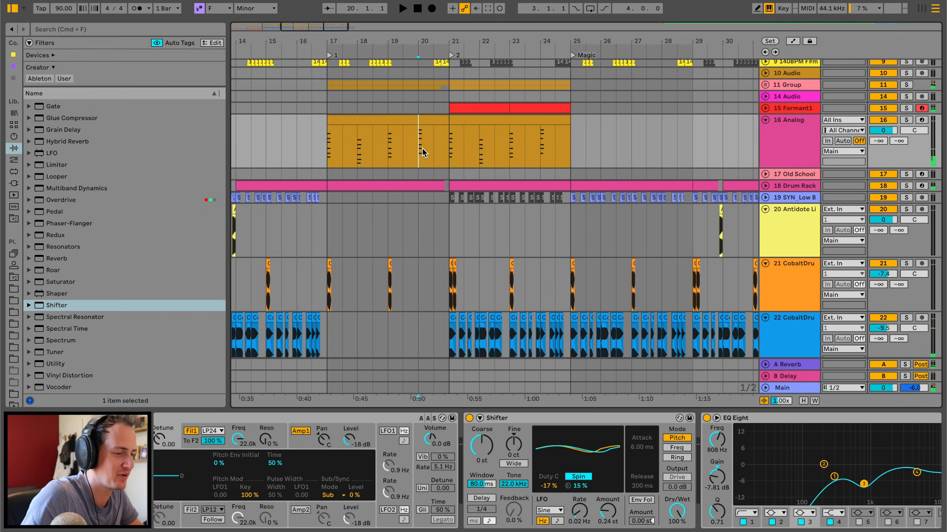
pyautogui.hscroll(2, 444, 127)
pyautogui.click(397, 129)
pyautogui.click(768, 92)
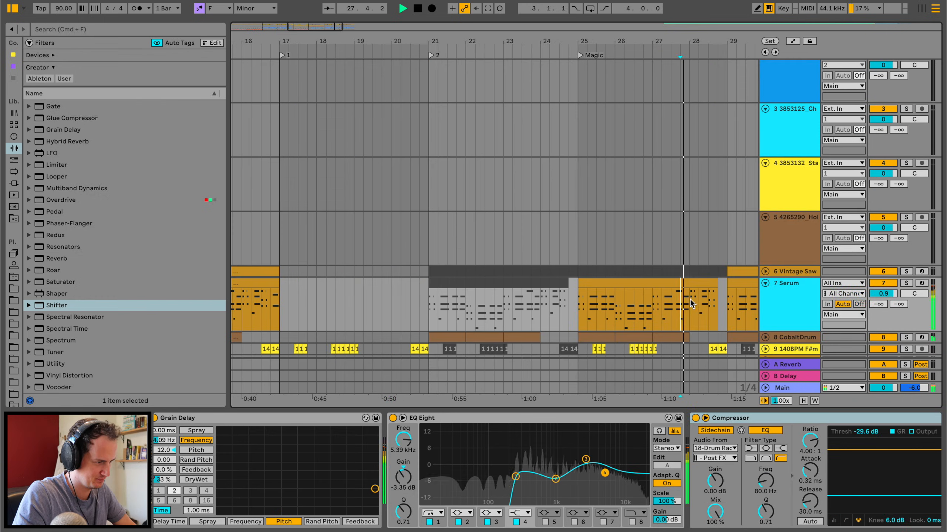
pyautogui.moveTo(689, 303); pyautogui.dragTo(720, 298)
pyautogui.click(709, 282)
pyautogui.press('space')
pyautogui.click(711, 282)
pyautogui.moveTo(715, 289); pyautogui.dragTo(712, 288)
pyautogui.scroll(-6, 478, 298)
pyautogui.hscroll(-1, 479, 298)
pyautogui.scroll(-5, 479, 297)
pyautogui.hscroll(-1, 479, 297)
pyautogui.scroll(1, 494, 241)
# Open the short Analog clip near the end of bar 20 in an enlarged note editor and delete its second chord.
pyautogui.moveTo(495, 242); pyautogui.dragTo(503, 241)
pyautogui.press('space')
pyautogui.doubleClick(500, 224)
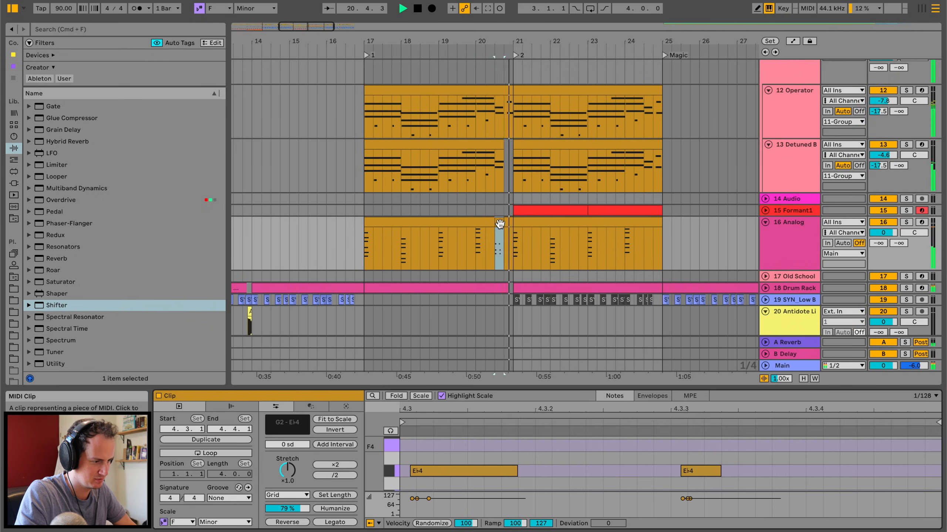
pyautogui.press('space')
pyautogui.press('space')
pyautogui.moveTo(689, 389); pyautogui.dragTo(688, 125)
pyautogui.press('space')
pyautogui.moveTo(672, 194); pyautogui.dragTo(825, 384)
pyautogui.press('Delete')
# Align the remaining G3, B♭3 and E♭4 chord with the clip start and copy it one octave higher.
pyautogui.press('super+a')
pyautogui.press('super+u')
pyautogui.click(543, 408)
pyautogui.click(486, 309)
pyautogui.press('super+a')
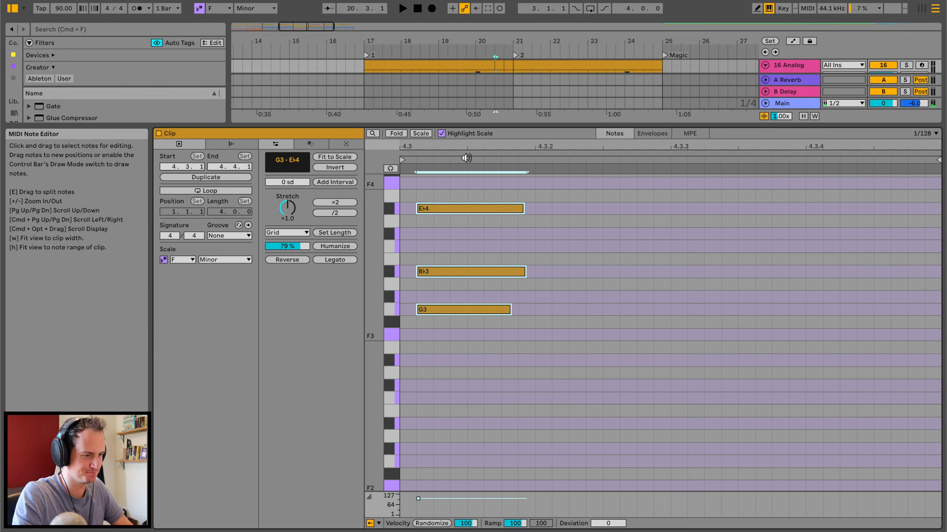
pyautogui.press('Left')
pyautogui.scroll(4, 459, 331)
pyautogui.moveTo(444, 444); pyautogui.dragTo(445, 296)
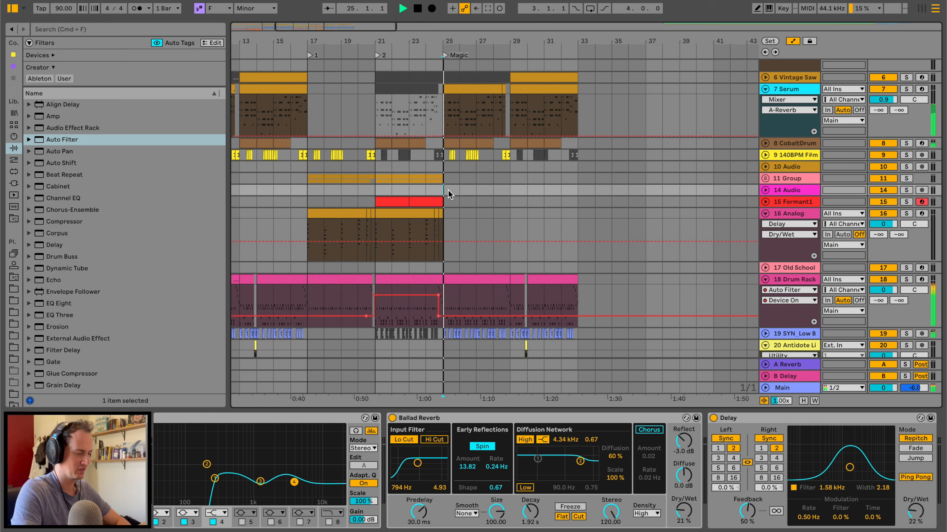
pyautogui.hscroll(5, 448, 190)
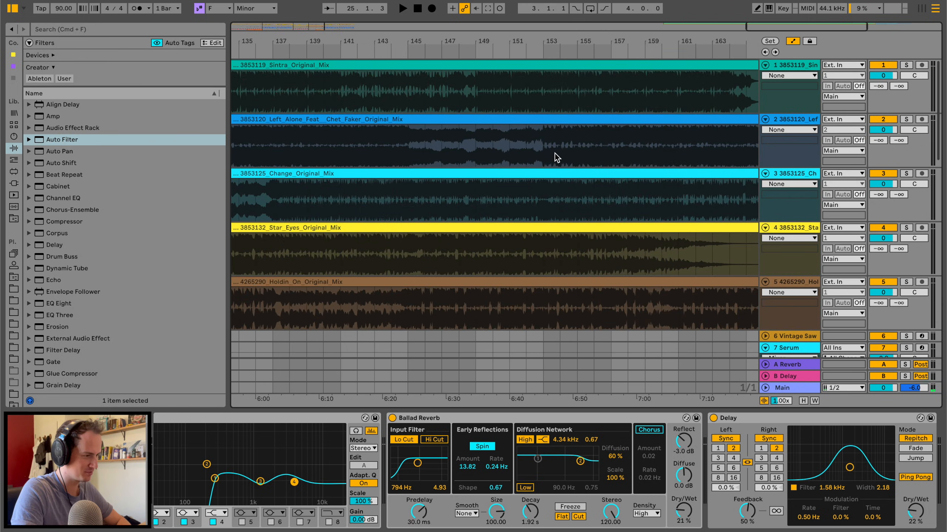
# Collapse the Analog track and insert a new audio track beneath it.
pyautogui.click(560, 149)
pyautogui.moveTo(575, 42); pyautogui.dragTo(673, 15)
pyautogui.hscroll(-15, 626, 214)
pyautogui.scroll(-10, 626, 213)
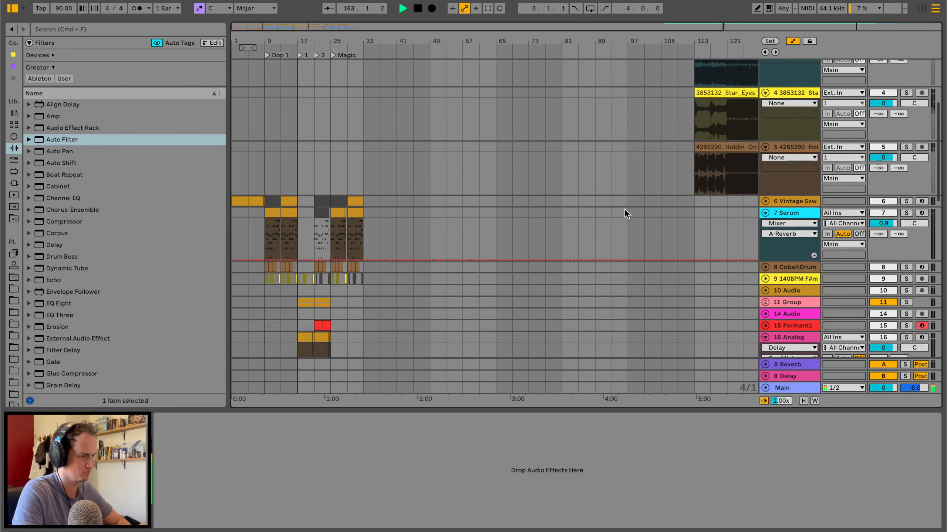
pyautogui.moveTo(277, 41); pyautogui.dragTo(277, 131)
pyautogui.hscroll(-5, 276, 131)
pyautogui.scroll(1, 277, 132)
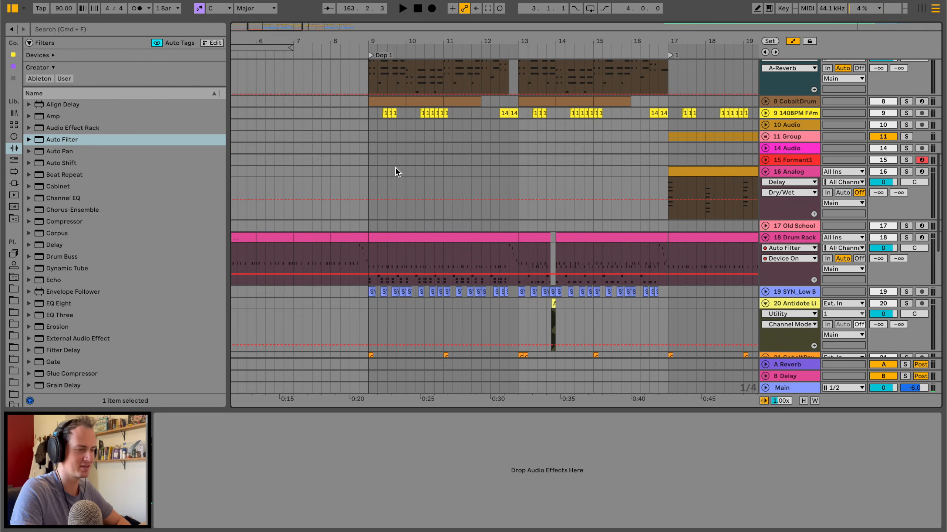
pyautogui.click(365, 173)
pyautogui.click(764, 172)
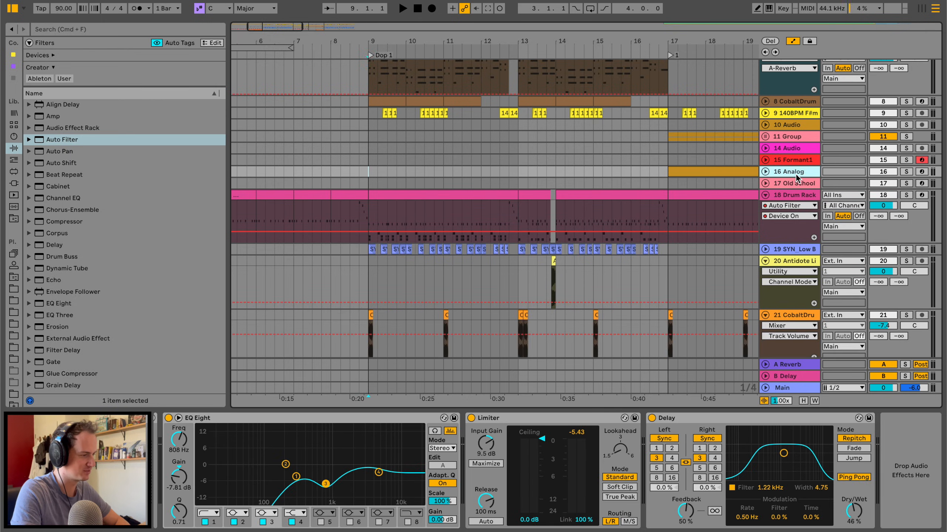
pyautogui.press('super+t')
# Search the samples for "tambo" and place the RP5_120_Tambourine loop on the new track an eighth note after bar 13.
pyautogui.click(95, 30)
pyautogui.write('tamn')
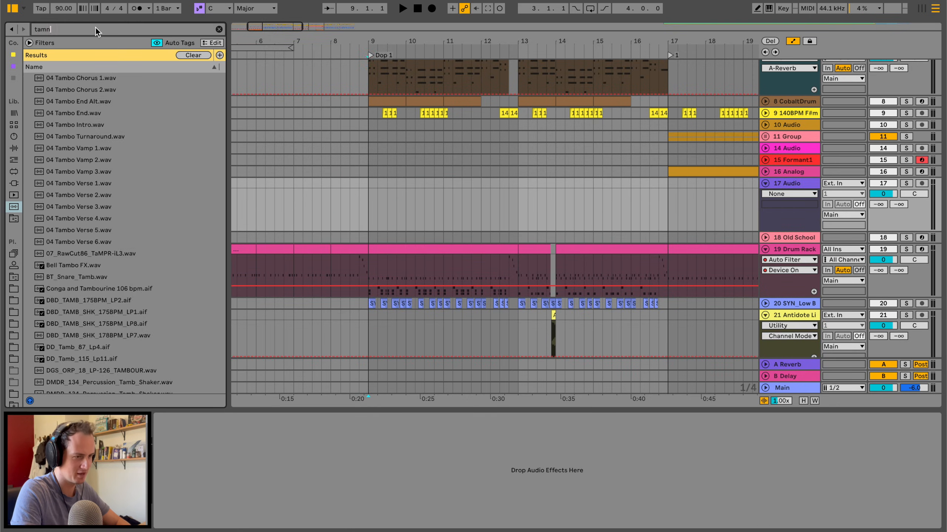
pyautogui.press('BackSpace')
pyautogui.write('n')
pyautogui.press('BackSpace')
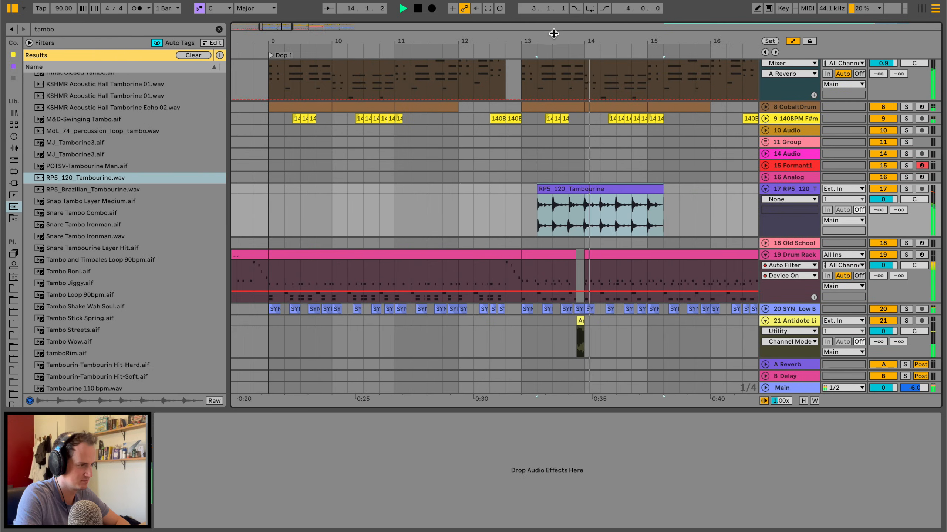
pyautogui.moveTo(552, 192); pyautogui.dragTo(519, 191)
pyautogui.press('space')
pyautogui.click(555, 190)
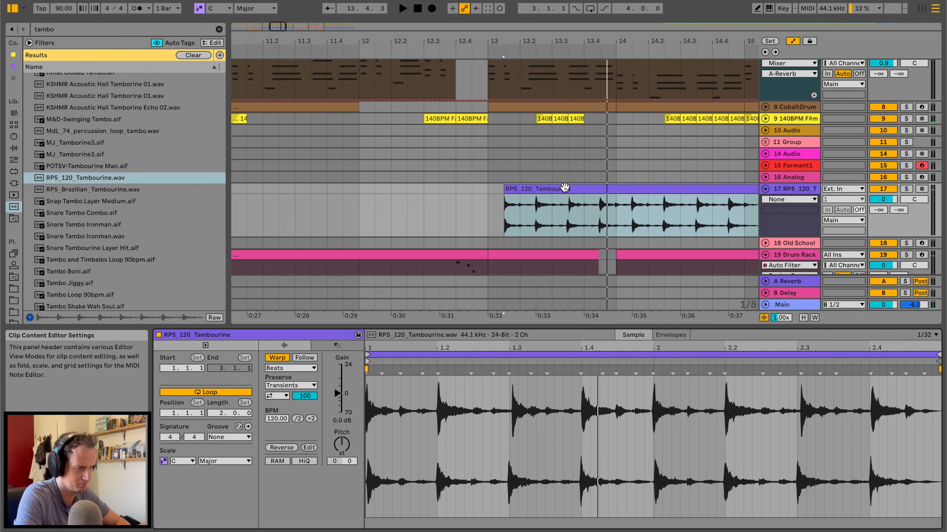
# Set the tambourine track's volume to -6.7 dB and transpose its clip by -4 semitones during playback.
pyautogui.press('space')
pyautogui.click(489, 201)
pyautogui.press('space')
pyautogui.press('space')
pyautogui.moveTo(882, 200); pyautogui.dragTo(882, 209)
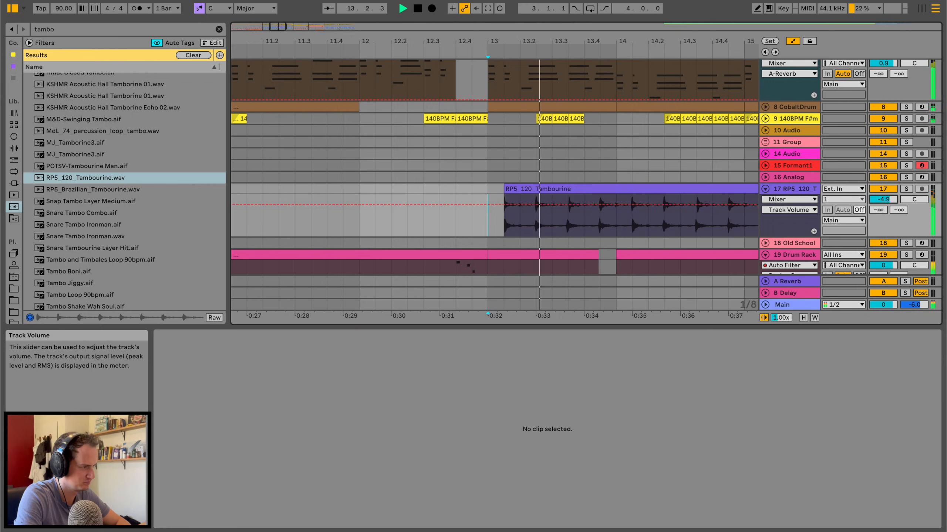
pyautogui.click(682, 187)
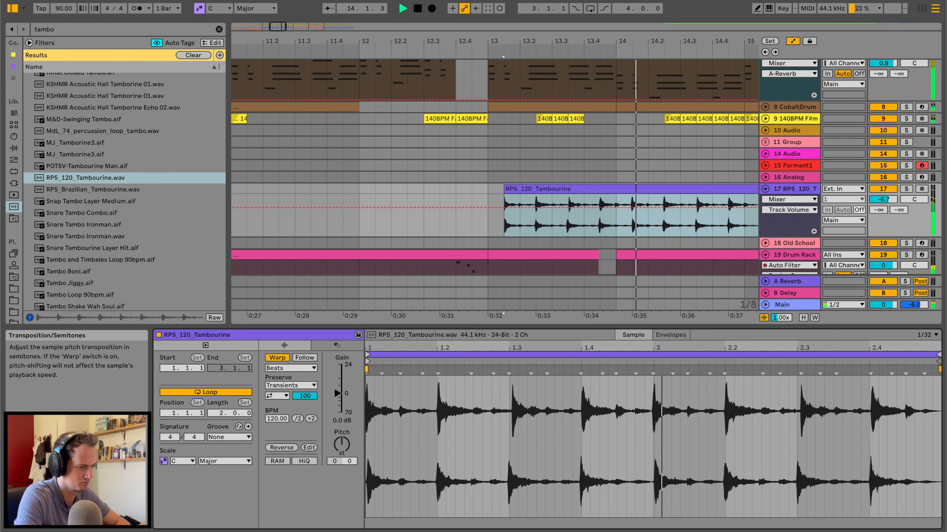
pyautogui.moveTo(340, 451); pyautogui.dragTo(339, 462)
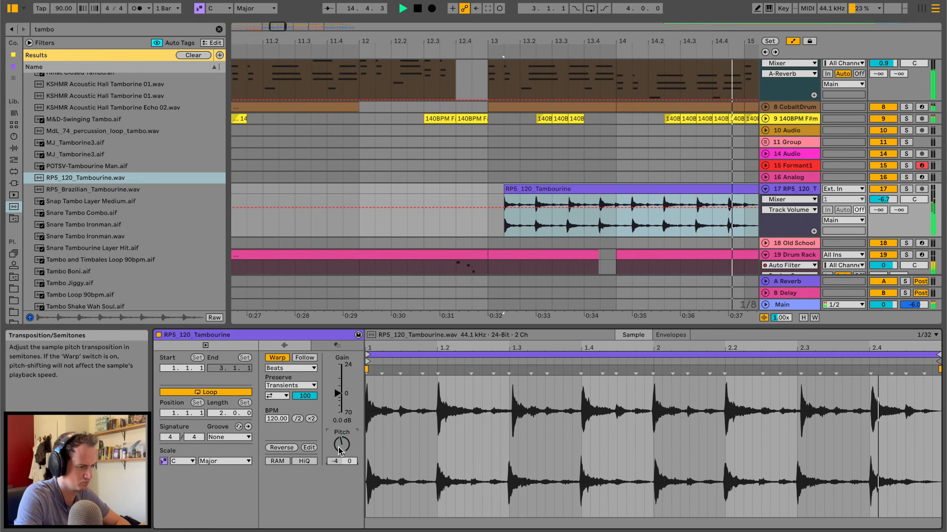
# Duplicate the tambourine loop so it fills bars 13 to 17.
pyautogui.moveTo(529, 41); pyautogui.dragTo(529, 15)
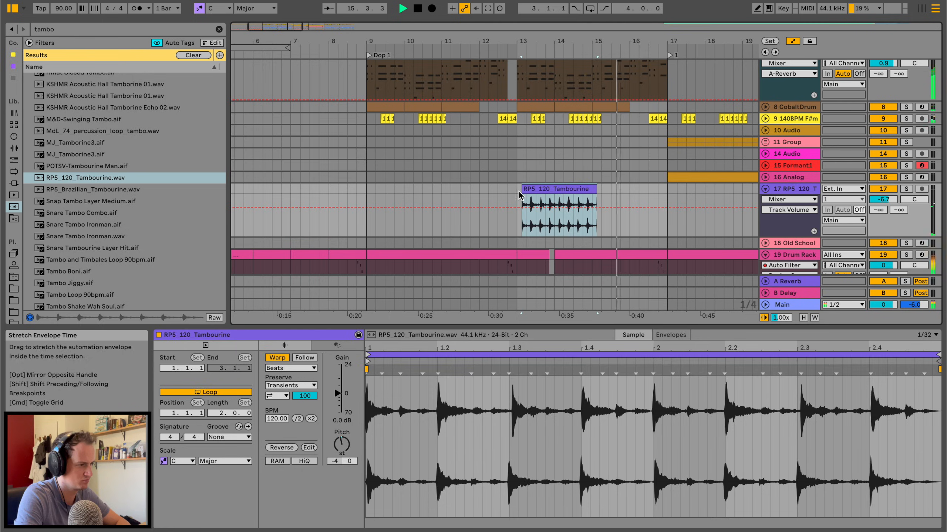
pyautogui.moveTo(516, 189); pyautogui.dragTo(590, 186)
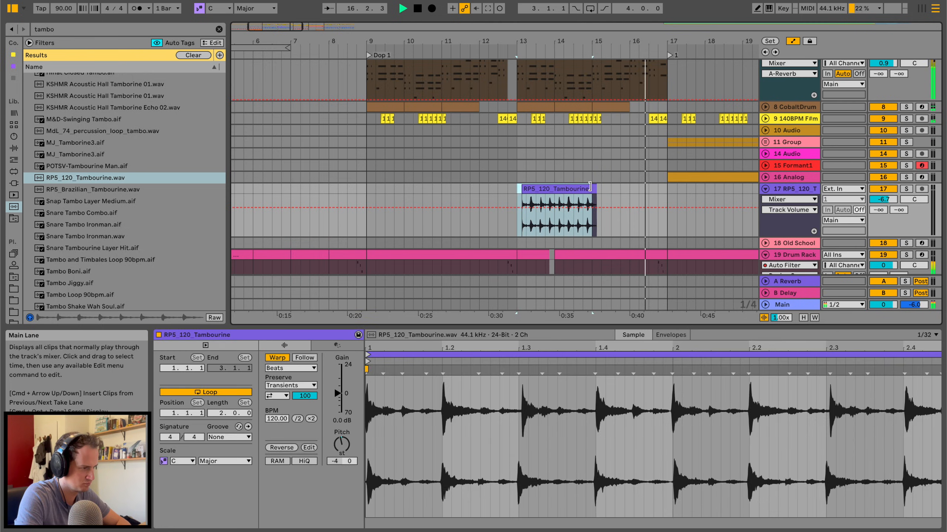
pyautogui.press('super+d')
pyautogui.keyDown('shift'); pyautogui.click(516, 186); pyautogui.keyUp('shift')
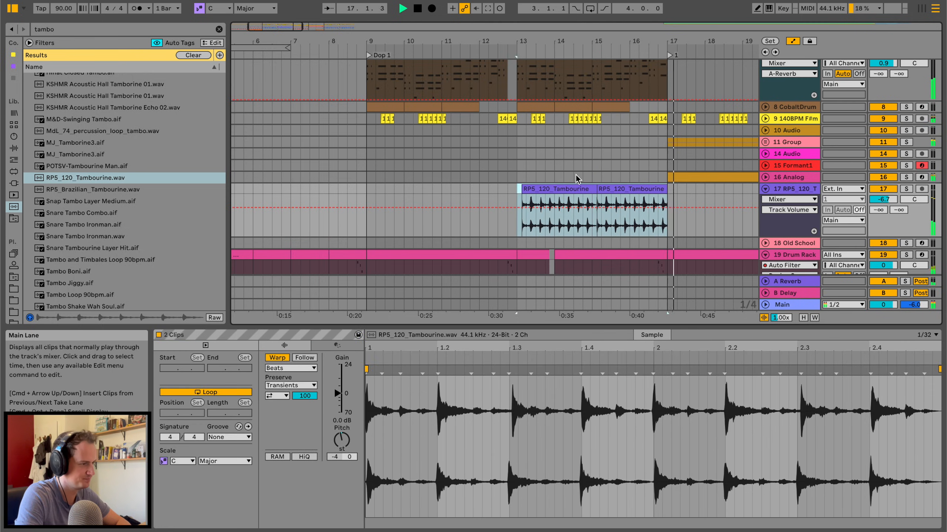
# Duplicate the tambourine loops onto bars 17 to 21 and delete all but about the last three beats.
pyautogui.hscroll(8, 575, 173)
pyautogui.press('super+d')
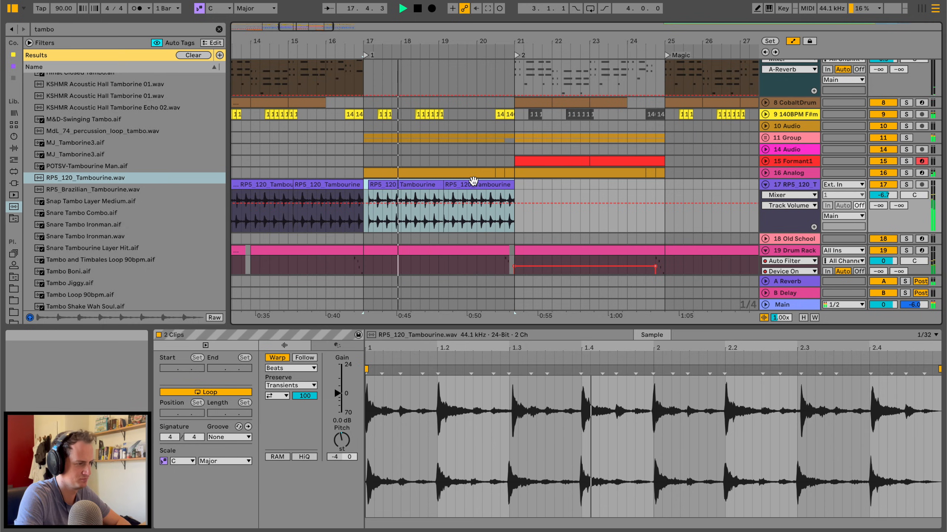
pyautogui.click(419, 183)
pyautogui.press('Delete')
pyautogui.moveTo(444, 184); pyautogui.dragTo(485, 185)
pyautogui.moveTo(552, 363); pyautogui.dragTo(552, 388)
# Copy the tambourine loops from bars 13 to 17 and paste them at bars 29 and 25.
pyautogui.moveTo(508, 41); pyautogui.dragTo(508, 14)
pyautogui.moveTo(392, 180); pyautogui.dragTo(457, 181)
pyautogui.hotkey('ctrl', 'c')
pyautogui.click(626, 188)
pyautogui.hotkey('ctrl', 'v')
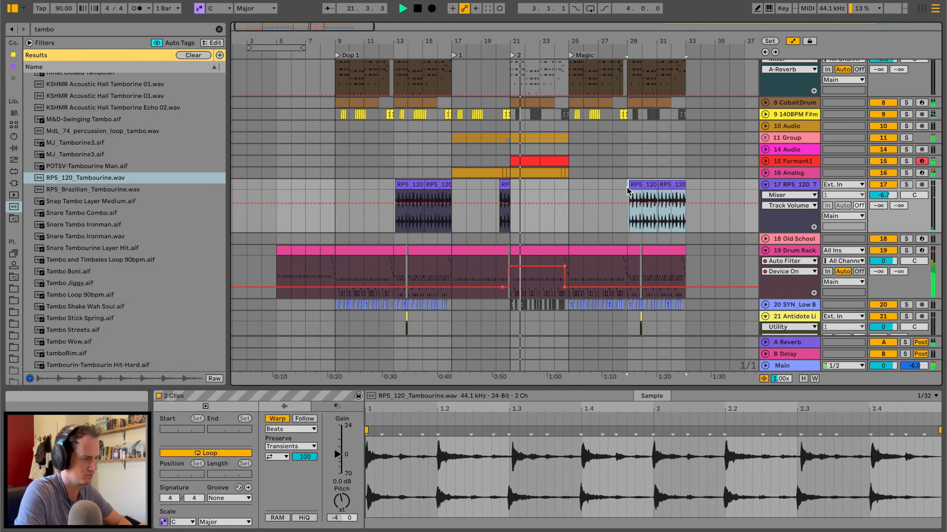
pyautogui.click(567, 184)
pyautogui.hotkey('ctrl', 'v')
pyautogui.scroll(1, 536, 150)
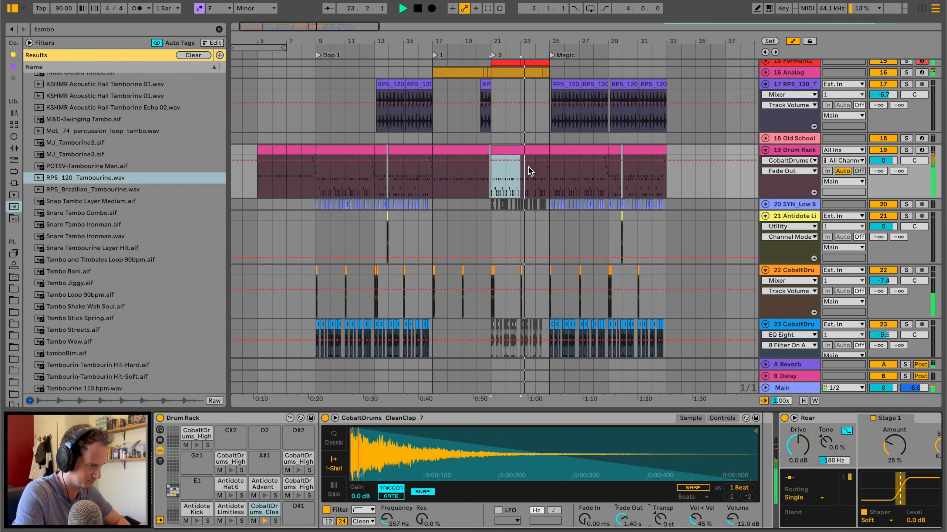
# Automate the Drum Rack clap's Fade Out to be raised from bar 21 to 25 and at minimum elsewhere.
pyautogui.doubleClick(491, 166)
pyautogui.moveTo(491, 167); pyautogui.dragTo(491, 197)
pyautogui.click(550, 169)
pyautogui.moveTo(565, 169); pyautogui.dragTo(549, 197)
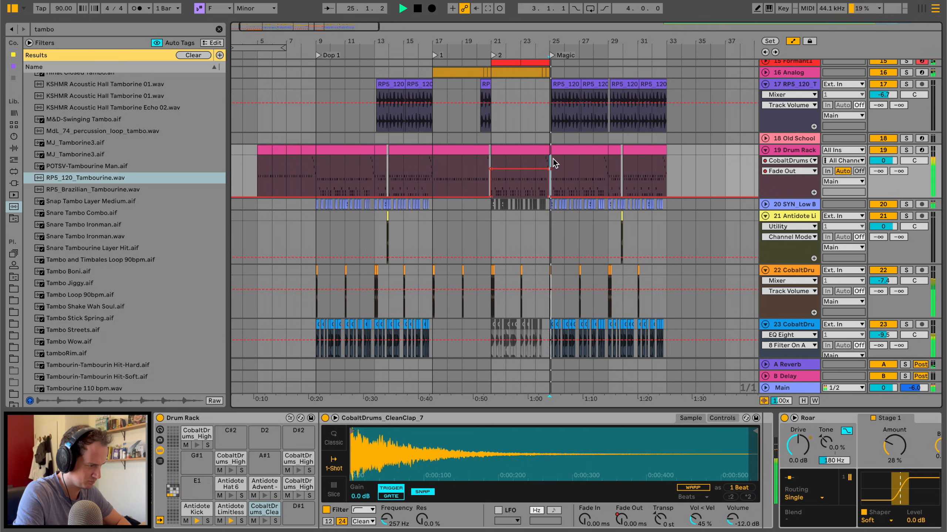
# Collapse the Tremolo track, add a MIDI track above it, and load an empty Simpler on the new track.
pyautogui.scroll(-5, 536, 222)
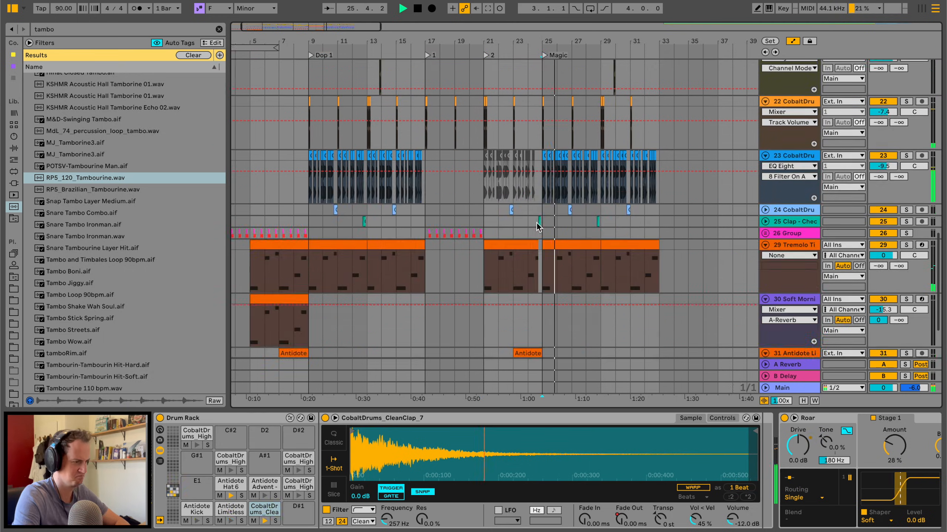
pyautogui.scroll(-3, 537, 223)
pyautogui.hscroll(5, 537, 224)
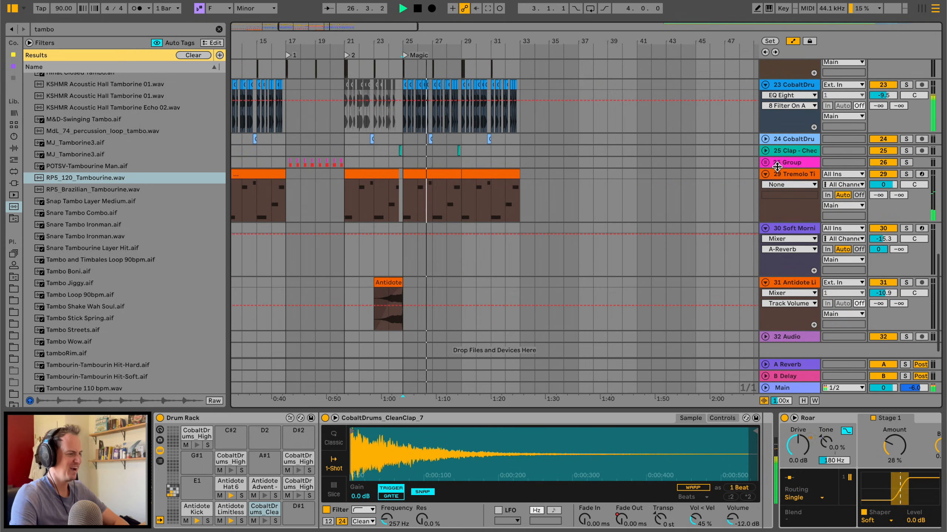
pyautogui.click(765, 174)
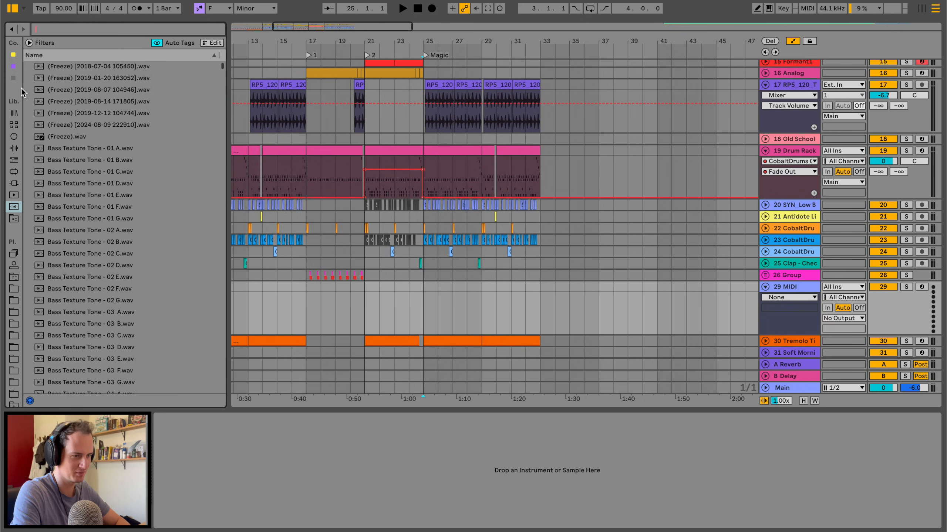
pyautogui.click(13, 137)
pyautogui.moveTo(57, 312)
pyautogui.mouseDown()
pyautogui.moveTo(452, 310)
pyautogui.moveTo(485, 291)
pyautogui.mouseUp()
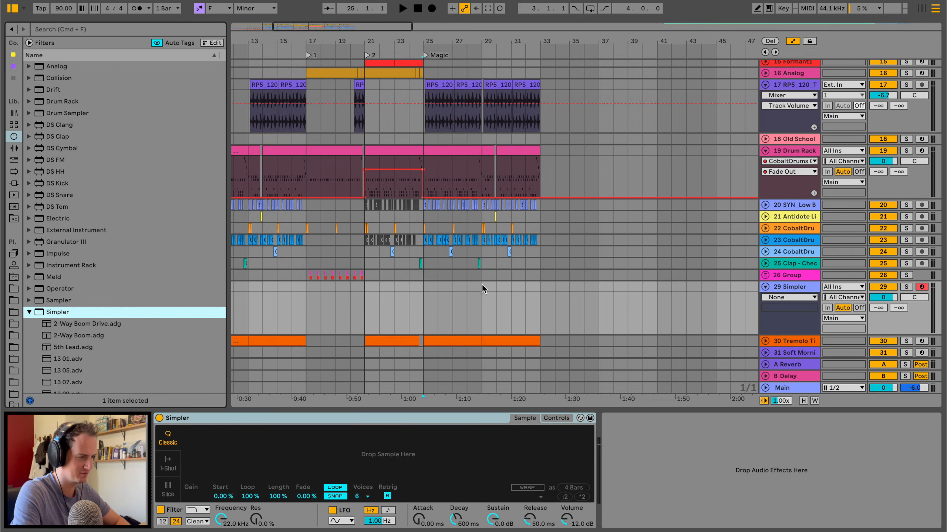
# Play the arrangement from bar 29 and remove the tambourine loops between bars 25 and 29.
pyautogui.click(482, 285)
pyautogui.press('space')
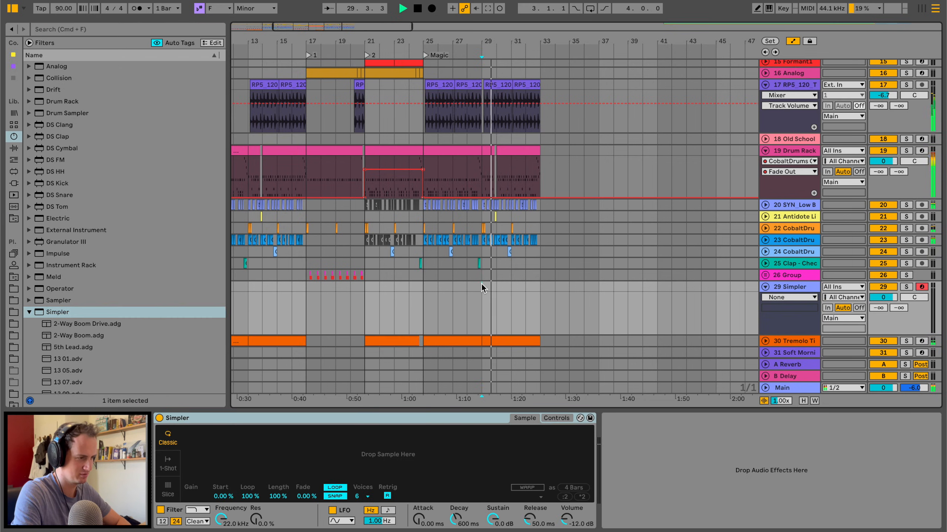
pyautogui.scroll(-5, 479, 286)
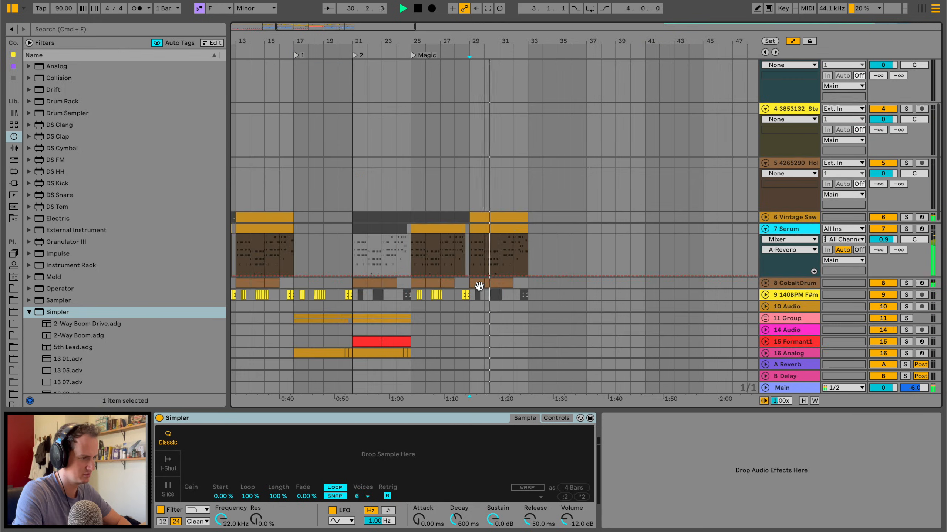
pyautogui.scroll(8, 479, 285)
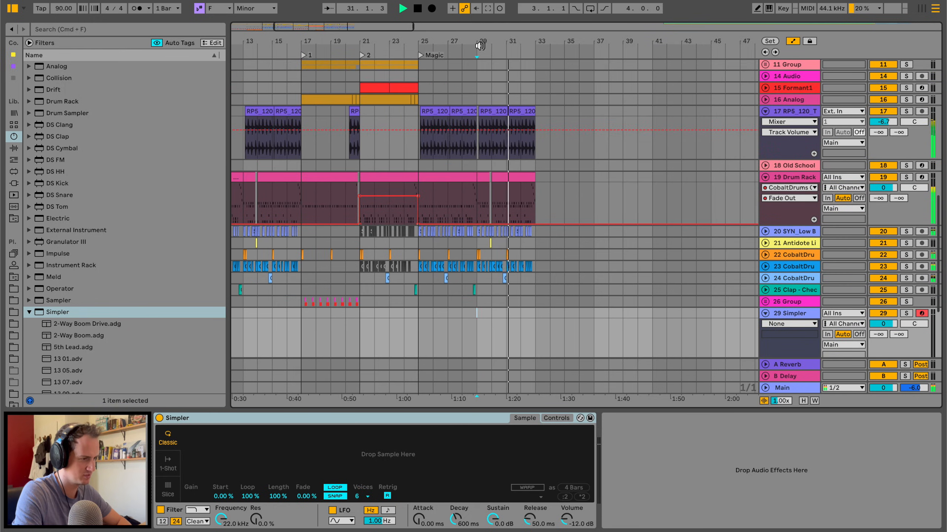
pyautogui.moveTo(418, 118); pyautogui.dragTo(482, 110)
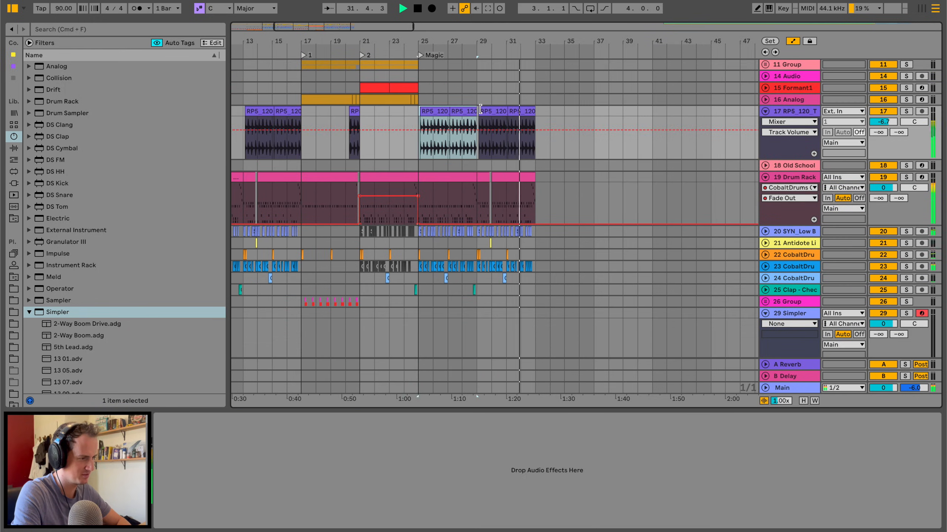
pyautogui.scroll(10, 420, 82)
# Duplicate bars 25 to 33 of the arrangement tracks to bar 33 and add a locator named 3 there.
pyautogui.moveTo(418, 69); pyautogui.dragTo(533, 326)
pyautogui.press('super+d')
pyautogui.press('space')
pyautogui.scroll(4, 533, 131)
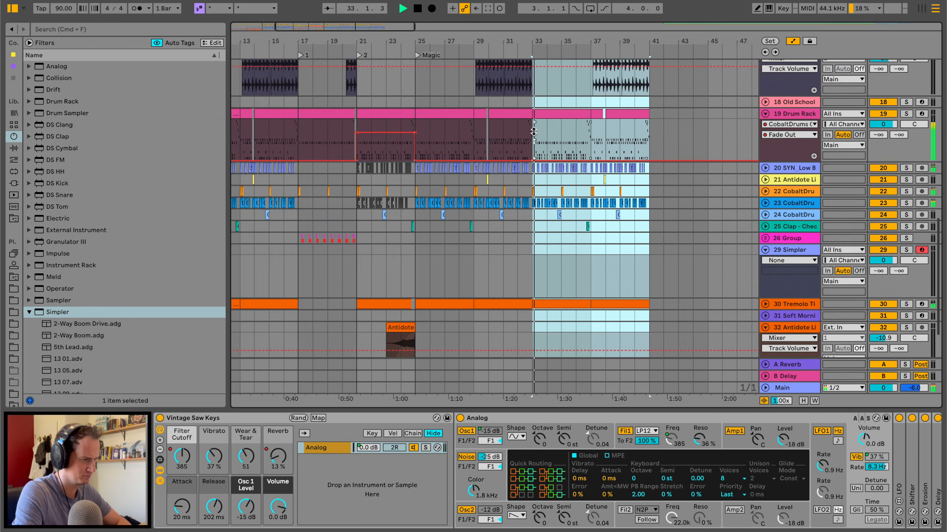
pyautogui.rightClick(532, 49)
pyautogui.click(556, 80)
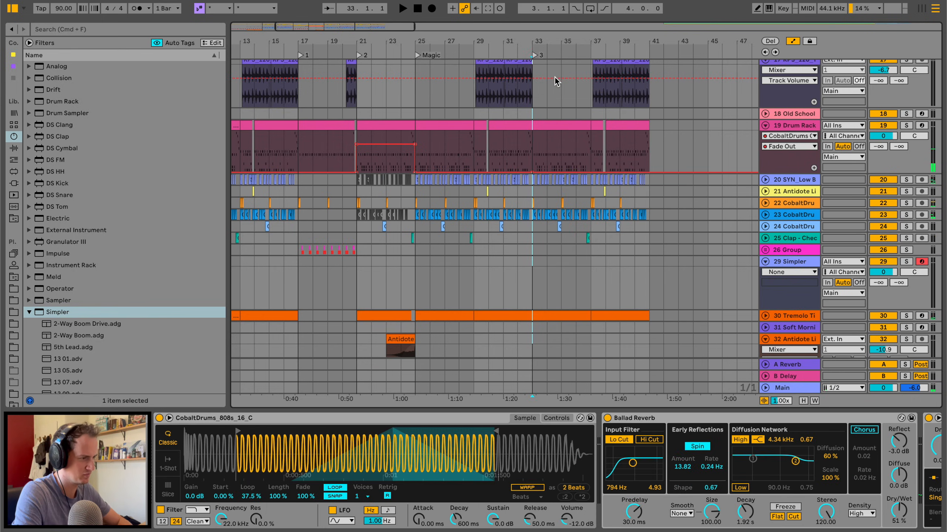
# Duplicate the tambourine loops from bars 29 to 33 into bars 33 to 37 and play the transition.
pyautogui.scroll(3, 546, 145)
pyautogui.moveTo(469, 104); pyautogui.dragTo(529, 106)
pyautogui.press('super+d')
pyautogui.click(516, 97)
pyautogui.press('space')
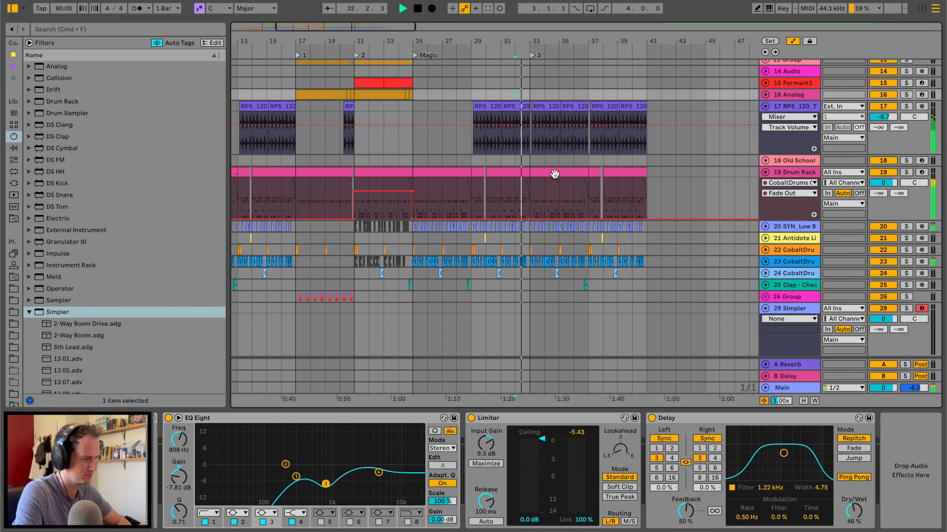
# Copy the Antidote audio clip from bar 23 and paste it on the same track at bar 39.
pyautogui.click(549, 175)
pyautogui.scroll(-5, 556, 175)
pyautogui.click(402, 269)
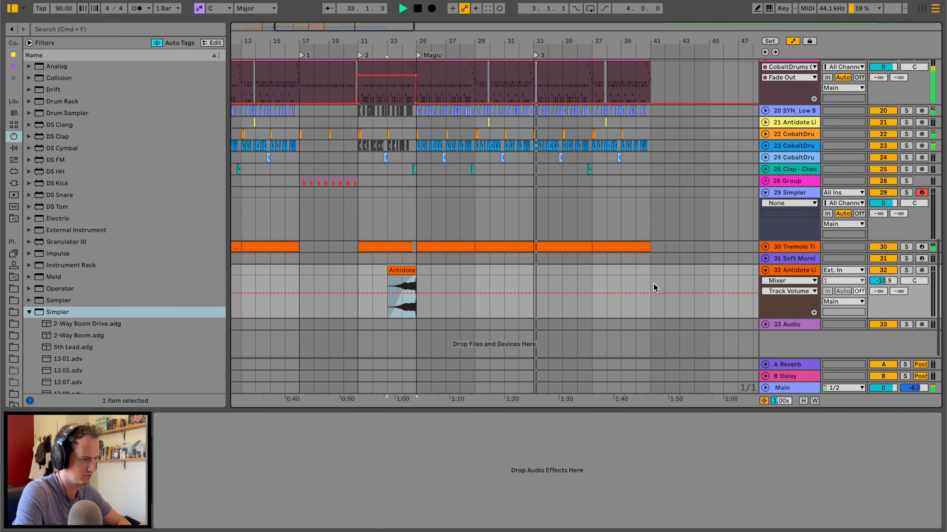
pyautogui.click(622, 272)
pyautogui.press('super+v')
pyautogui.scroll(5, 547, 247)
pyautogui.press('space')
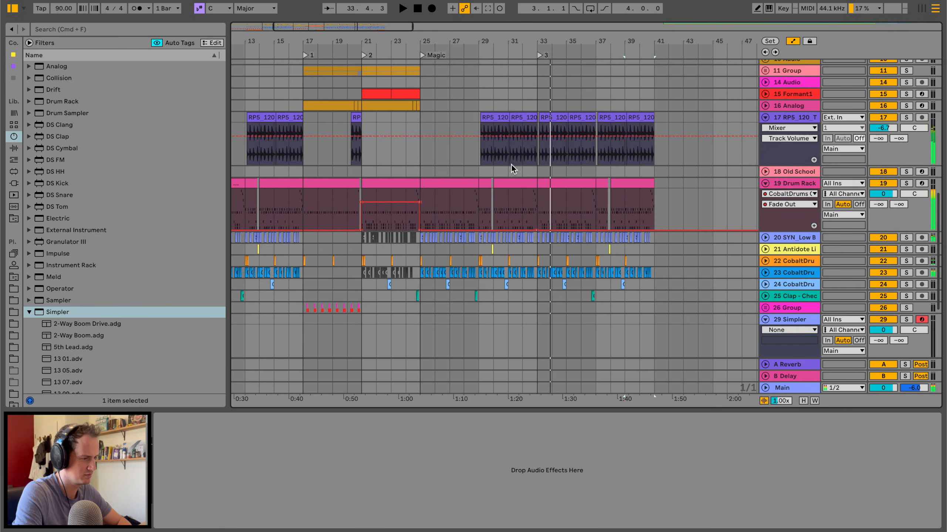
# Audition the Formant1 track in solo from bar 21 and paste its four-bar section at bar 41.
pyautogui.click(511, 168)
pyautogui.press('space')
pyautogui.scroll(5, 511, 166)
pyautogui.press('space')
pyautogui.click(385, 193)
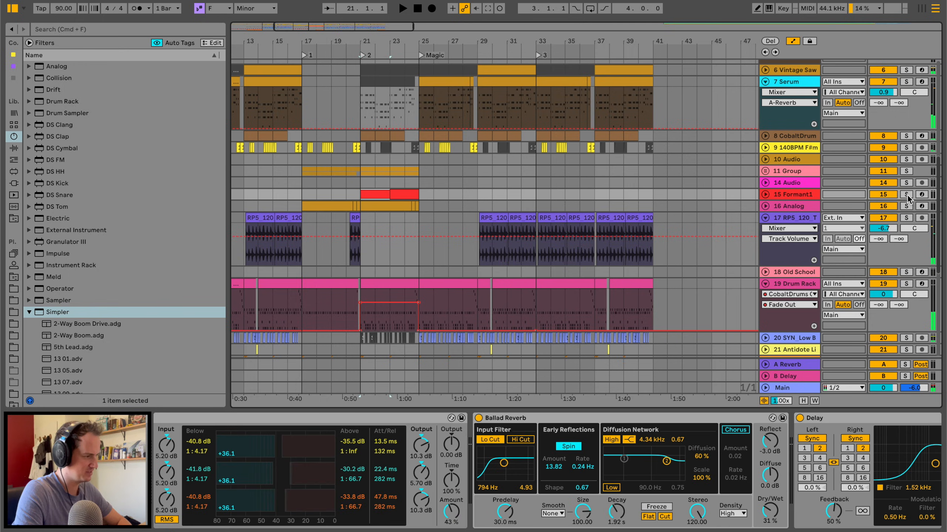
pyautogui.click(906, 194)
pyautogui.press('space')
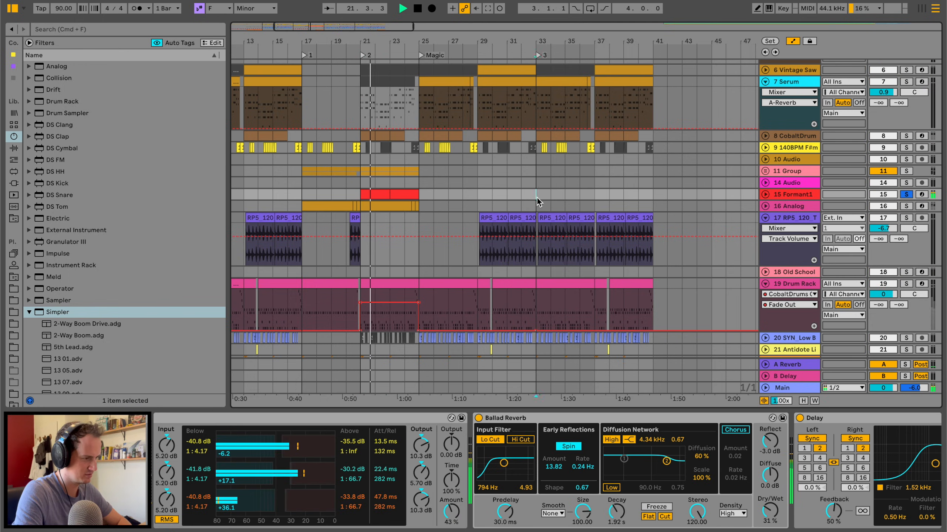
pyautogui.click(905, 195)
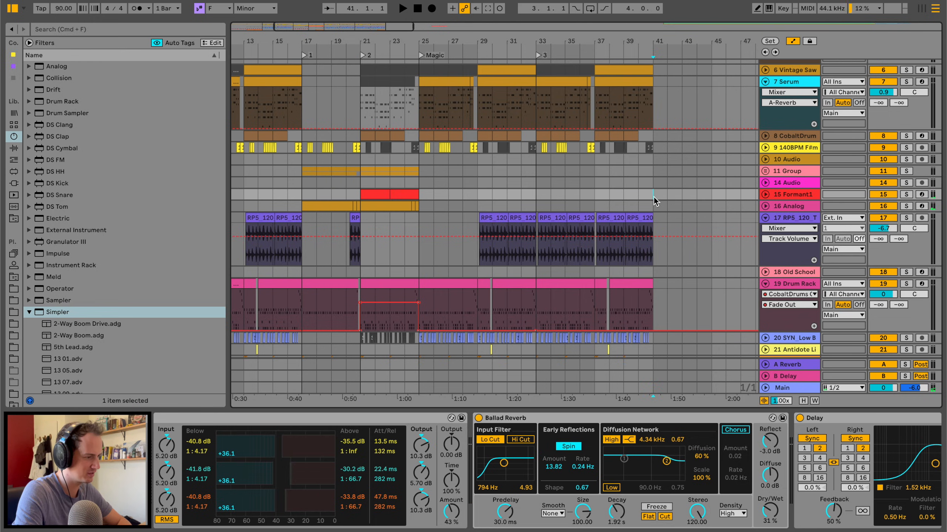
pyautogui.press('super+v')
pyautogui.scroll(3, 522, 196)
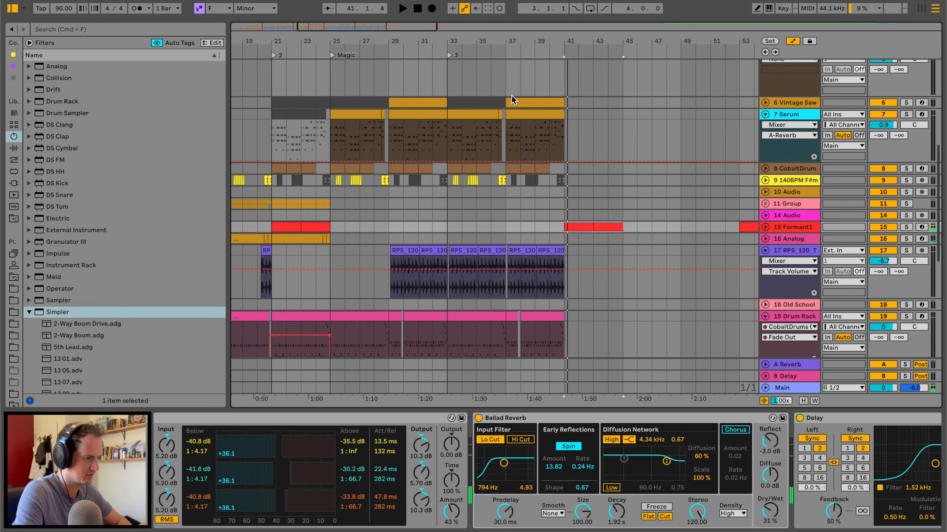
# Duplicate bars 37 to 41 of the Vintage Saw, Serum, drum and remaining arrangement tracks into bars 41 to 45.
pyautogui.click(518, 101)
pyautogui.keyDown('shift'); pyautogui.click(524, 113); pyautogui.keyUp('shift')
pyautogui.press('super+d')
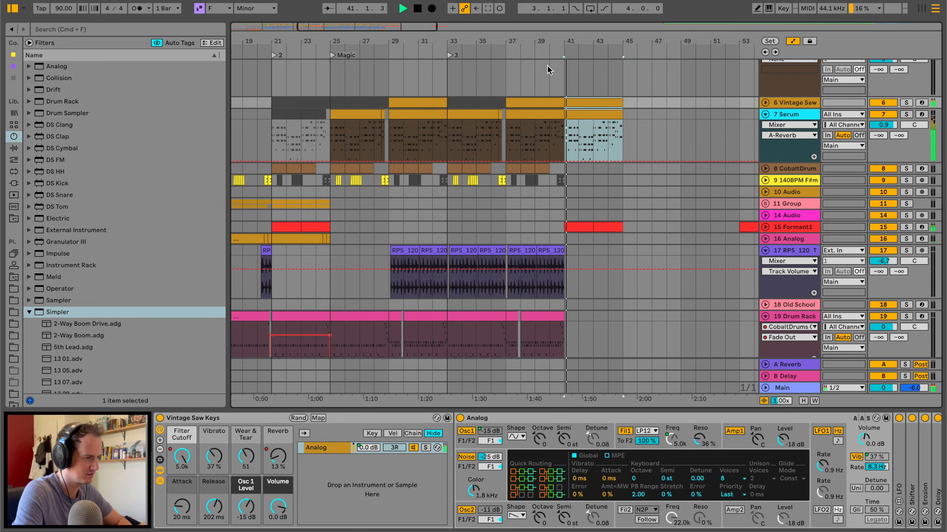
pyautogui.scroll(-20, 508, 102)
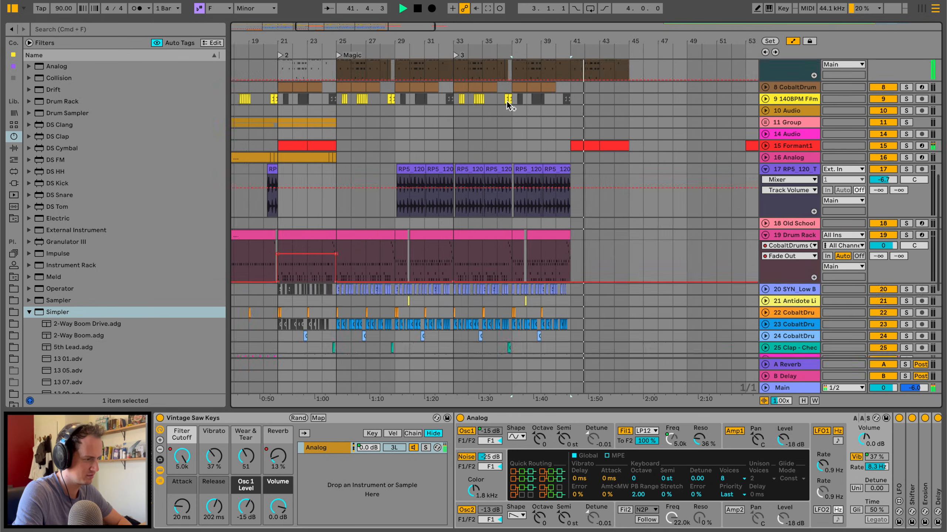
pyautogui.moveTo(571, 333); pyautogui.dragTo(512, 61)
pyautogui.press('super+d')
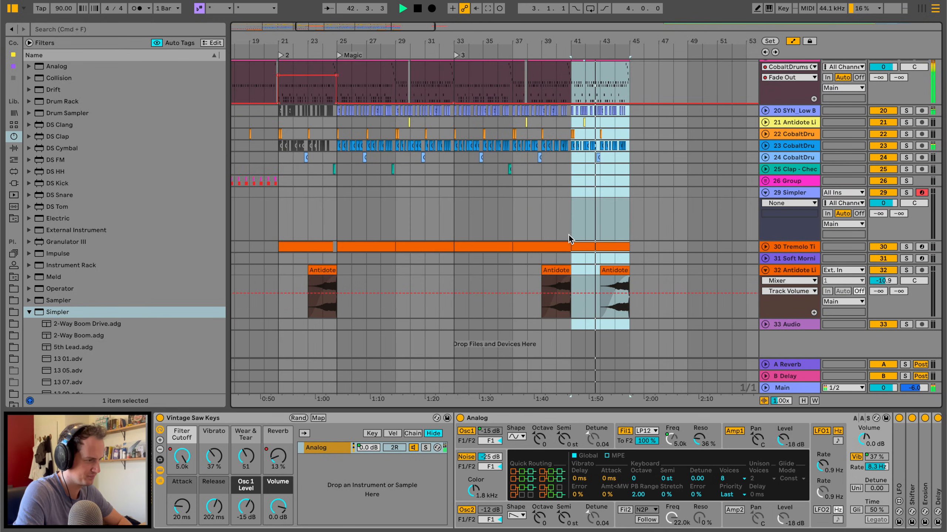
# Delete the SYN_Low clips from bar 42 onward and the track 23 CobaltDrums clips between bars 42 and 45.
pyautogui.click(569, 111)
pyautogui.press('space')
pyautogui.moveTo(602, 46); pyautogui.dragTo(667, 124)
pyautogui.moveTo(511, 112); pyautogui.dragTo(521, 115)
pyautogui.press('Delete')
pyautogui.moveTo(527, 149); pyautogui.dragTo(679, 147)
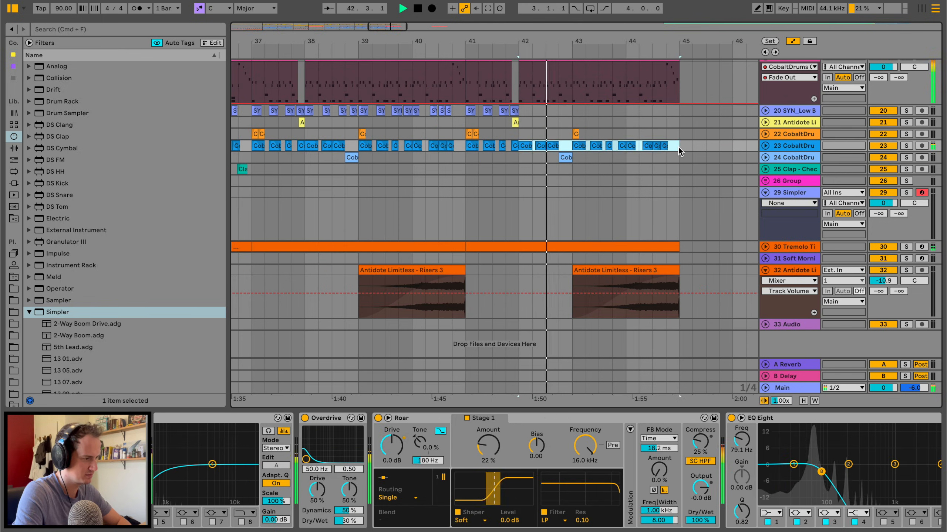
pyautogui.press('Delete')
# Clear the remaining clips on tracks 20 and 23 between bars 41 and 42.
pyautogui.scroll(10, 484, 187)
pyautogui.scroll(-7, 525, 203)
pyautogui.moveTo(470, 214)
pyautogui.mouseDown()
pyautogui.moveTo(470, 193)
pyautogui.moveTo(471, 230)
pyautogui.mouseUp()
pyautogui.press('Delete')
pyautogui.click(469, 197)
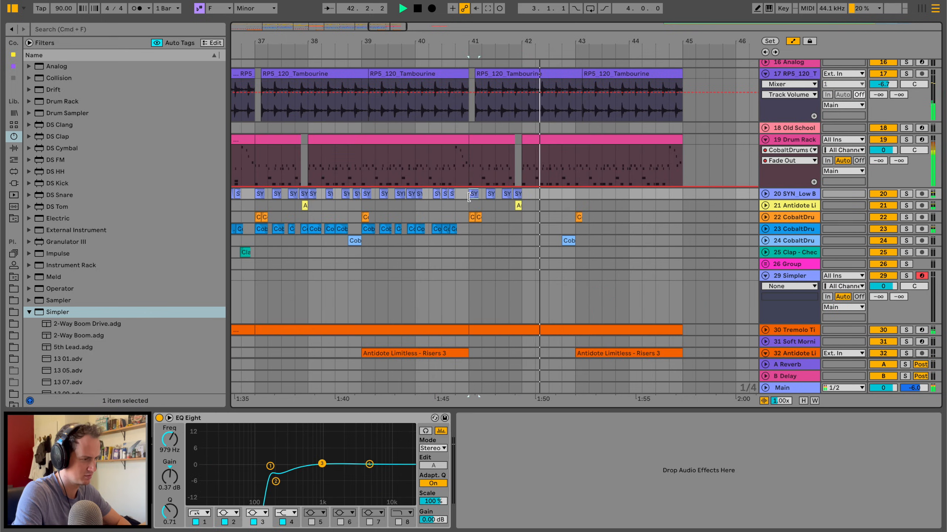
pyautogui.keyDown('shift'); pyautogui.click(518, 196); pyautogui.keyUp('shift')
pyautogui.press('Delete')
# Trim the end of the last Drum Rack clip to mid-bar 44 and delete the Antidote riser at bar 43.
pyautogui.scroll(8, 518, 196)
pyautogui.hscroll(6, 518, 197)
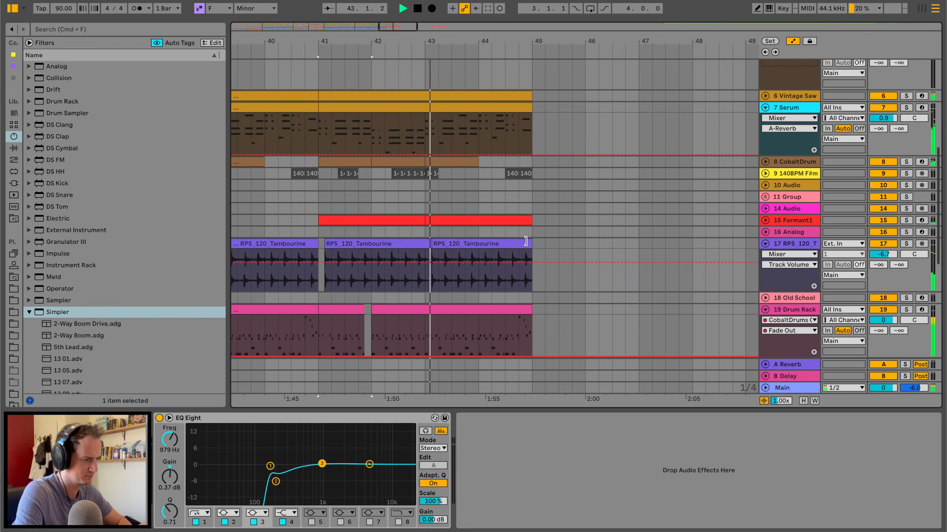
pyautogui.scroll(-3, 528, 254)
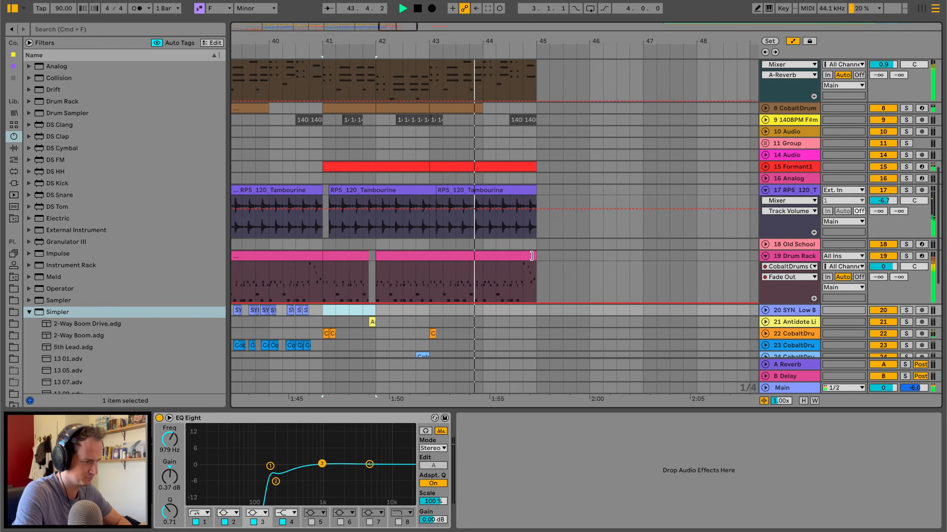
pyautogui.moveTo(531, 256); pyautogui.dragTo(510, 256)
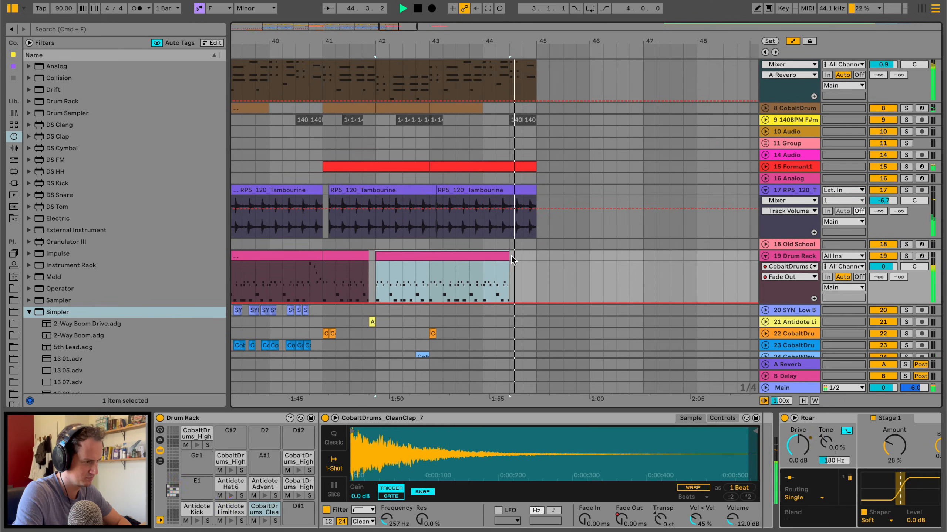
pyautogui.scroll(-10, 518, 259)
pyautogui.click(537, 270)
pyautogui.press('Delete')
pyautogui.click(517, 265)
# Add a locator named Outro at bar 41.
pyautogui.moveTo(535, 41); pyautogui.dragTo(539, 25)
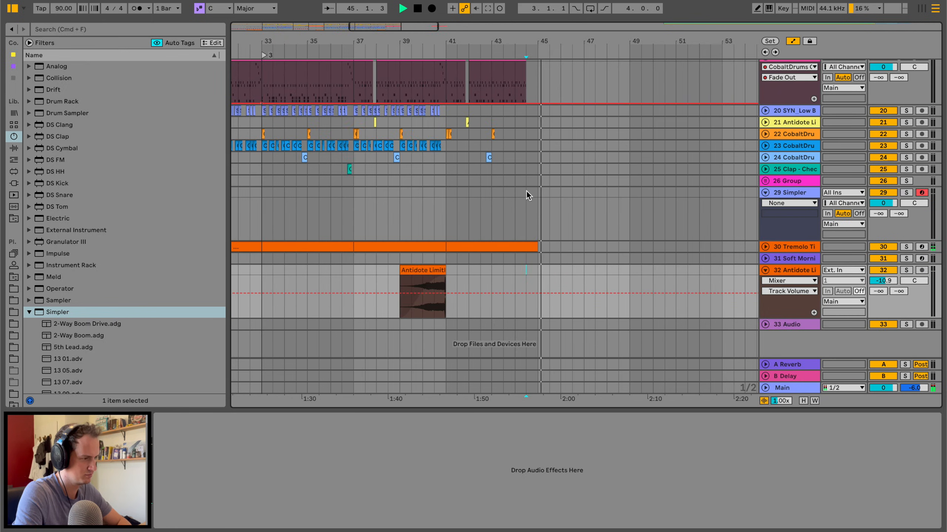
pyautogui.scroll(5, 526, 194)
pyautogui.hscroll(-2, 526, 194)
pyautogui.rightClick(493, 53)
pyautogui.click(514, 86)
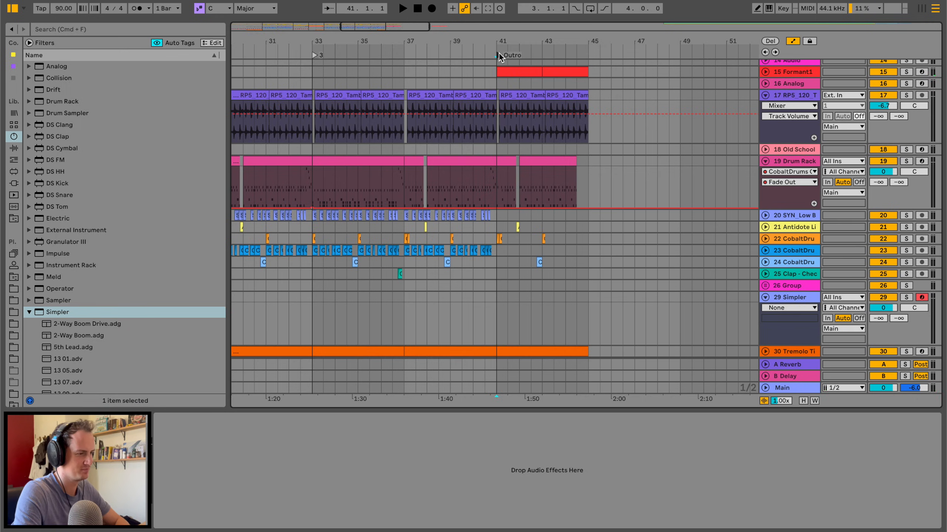
# Play from before bar 33, deactivate the Vintage Saw clip at bar 29 and activate the one at bar 33.
pyautogui.scroll(5, 404, 154)
pyautogui.hscroll(-2, 404, 154)
pyautogui.press('space')
pyautogui.click(372, 52)
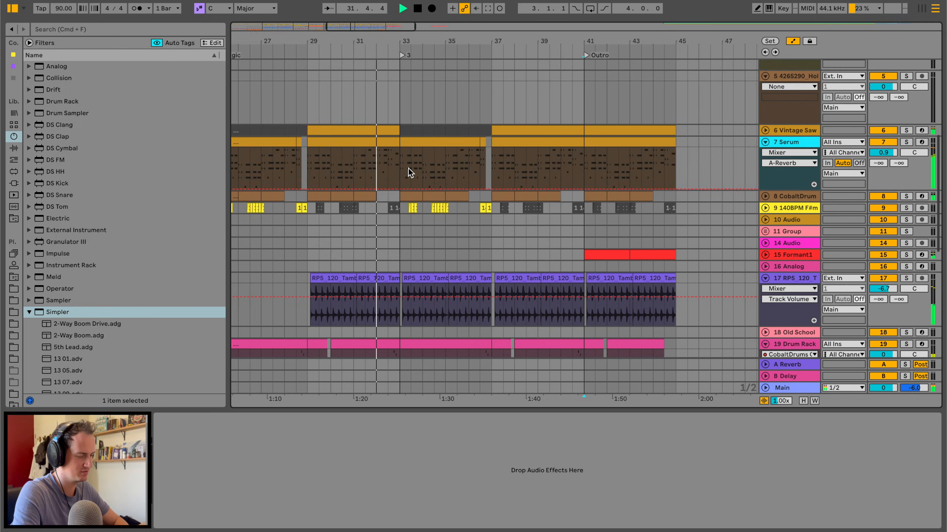
pyautogui.hscroll(-2, 408, 168)
pyautogui.click(411, 127)
pyautogui.press('Delete')
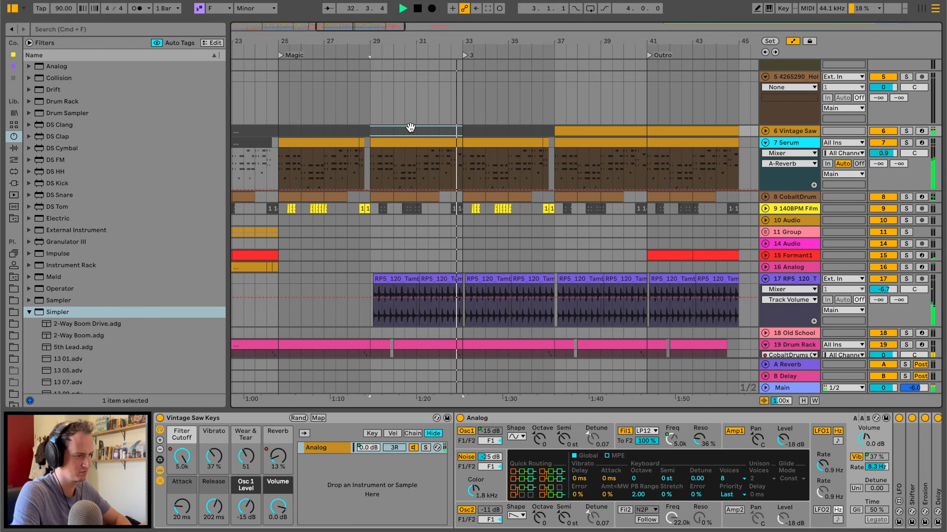
pyautogui.click(507, 131)
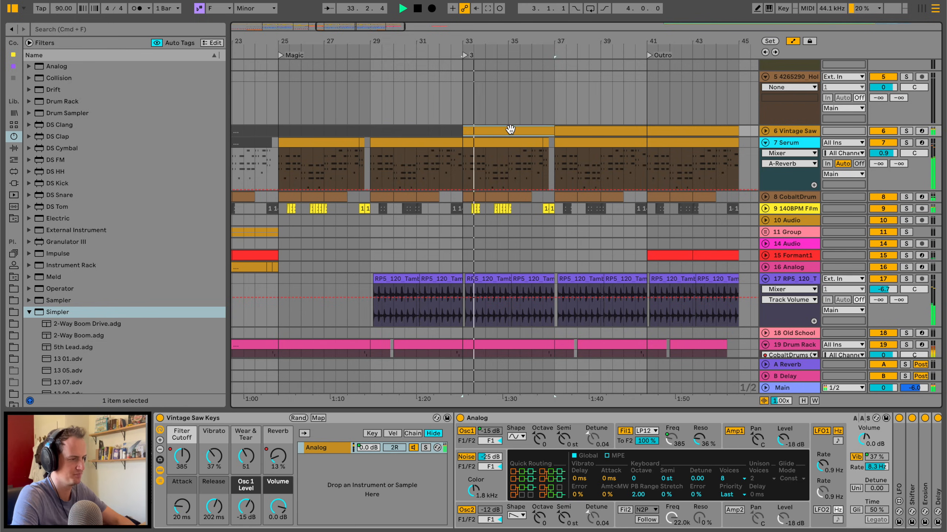
# Stop playback, collapse the Drum Rack track and select the empty Simpler track 29.
pyautogui.click(457, 233)
pyautogui.scroll(-5, 457, 233)
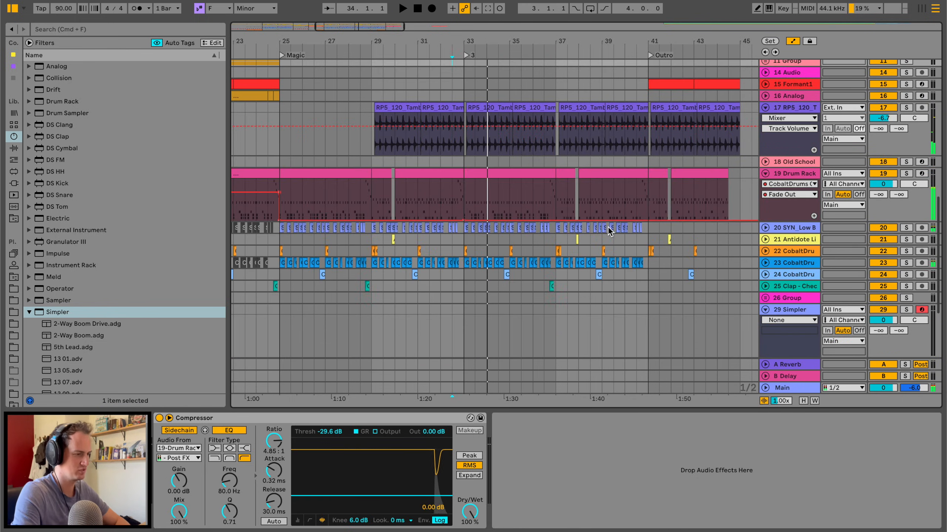
pyautogui.click(764, 176)
pyautogui.click(789, 268)
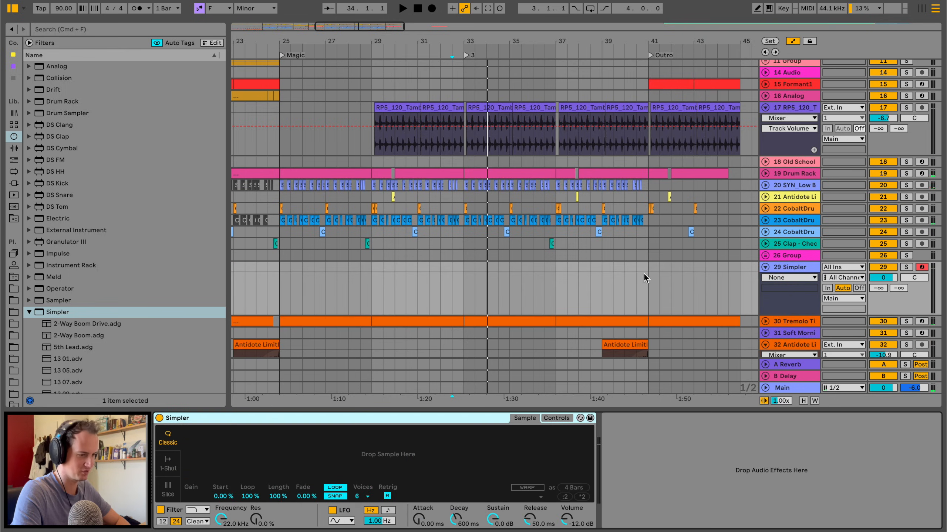
# Browse to the Antidote Audio - Limitless sample folder and collapse its Drums and Risers & Downsweeps subfolders.
pyautogui.click(14, 290)
pyautogui.click(14, 277)
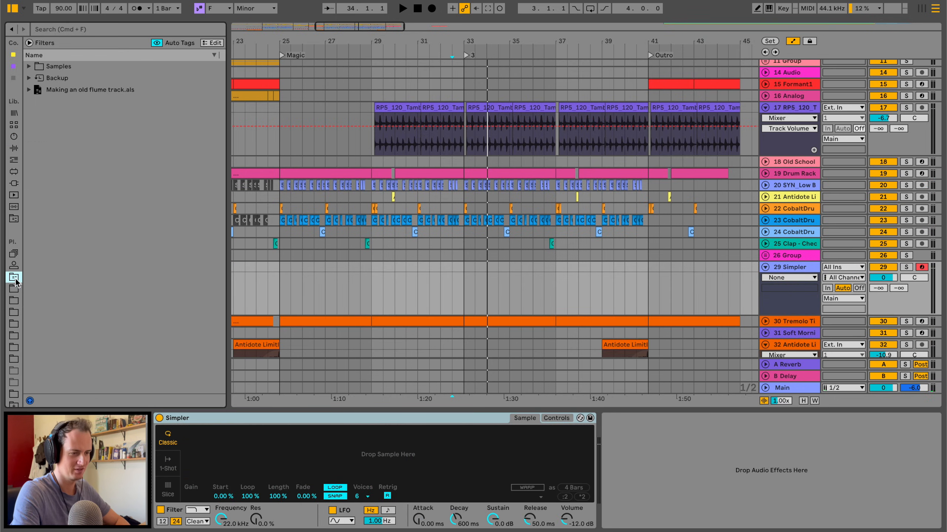
pyautogui.click(13, 302)
pyautogui.click(15, 292)
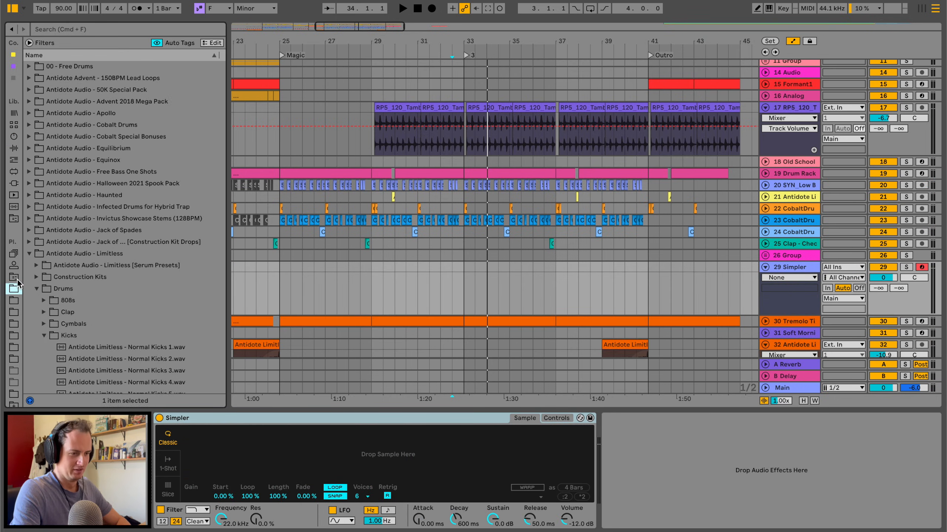
pyautogui.scroll(-3, 93, 161)
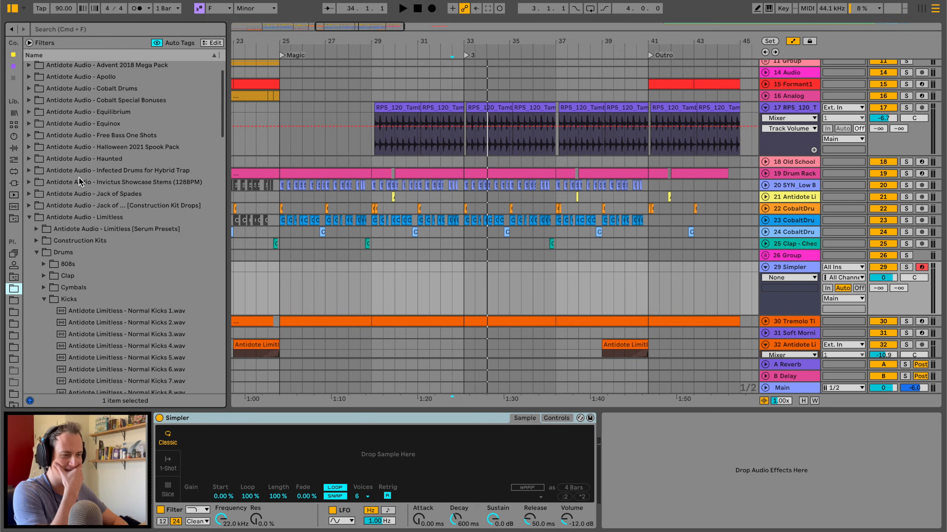
pyautogui.click(35, 252)
pyautogui.click(36, 311)
# Expand the Vocal Chops folder and load Antidote Limitless - Vocal Chops C 1.wav into the Simpler on track 29.
pyautogui.scroll(-2, 38, 280)
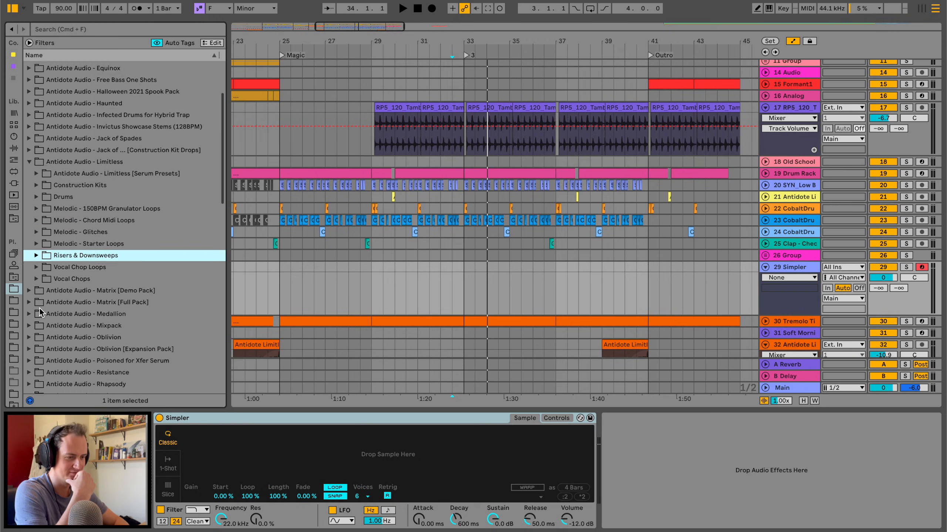
pyautogui.click(36, 255)
pyautogui.click(77, 316)
pyautogui.scroll(-3, 77, 315)
pyautogui.click(78, 317)
pyautogui.scroll(-2, 112, 314)
pyautogui.scroll(-3, 134, 314)
pyautogui.moveTo(112, 160); pyautogui.dragTo(393, 425)
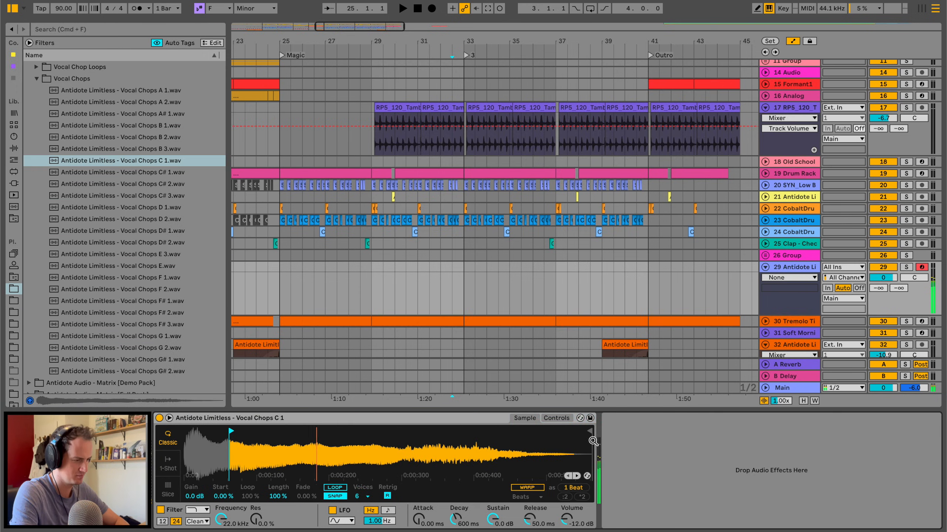
# Shorten the vocal sample to end at about 0.3 s and loop it with 68.8% loop, 99.2% length and 100% fade.
pyautogui.moveTo(588, 432); pyautogui.dragTo(366, 433)
pyautogui.click(335, 487)
pyautogui.moveTo(305, 497); pyautogui.dragTo(306, 459)
pyautogui.moveTo(278, 496)
pyautogui.mouseDown()
pyautogui.moveTo(278, 508)
pyautogui.moveTo(279, 497)
pyautogui.moveTo(250, 509)
pyautogui.moveTo(278, 488)
pyautogui.mouseUp()
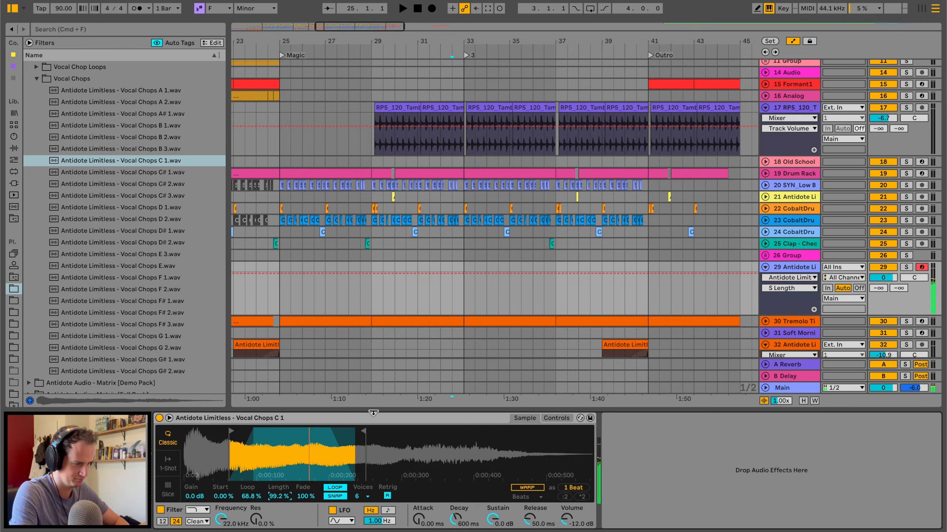
pyautogui.moveTo(361, 432); pyautogui.dragTo(417, 432)
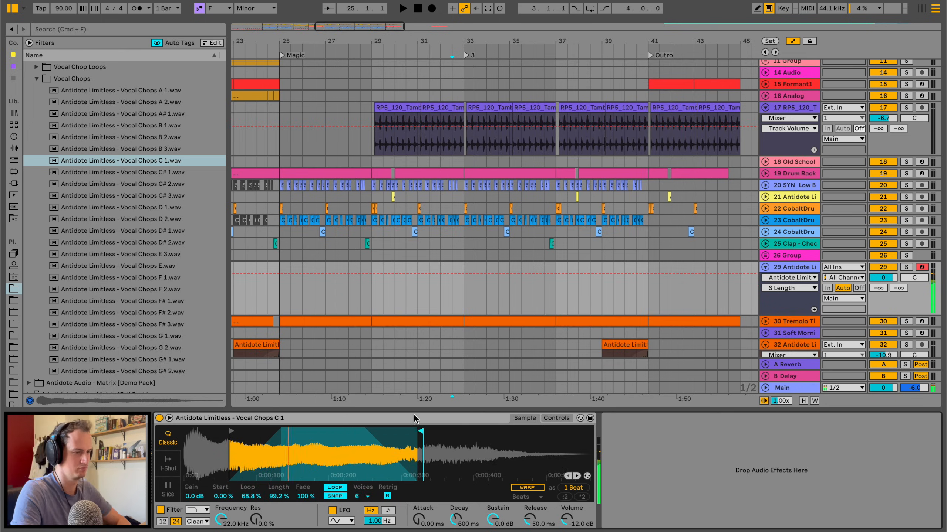
# Add the Ballad Reverb and a Delay to the vocal chop track.
pyautogui.click(8, 149)
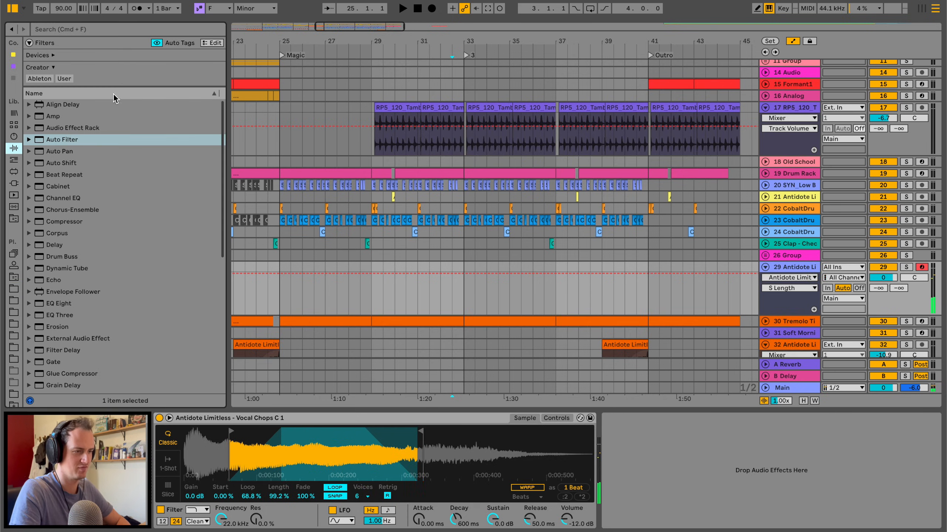
pyautogui.scroll(-7, 132, 275)
pyautogui.click(54, 259)
pyautogui.scroll(5, 76, 191)
pyautogui.doubleClick(53, 161)
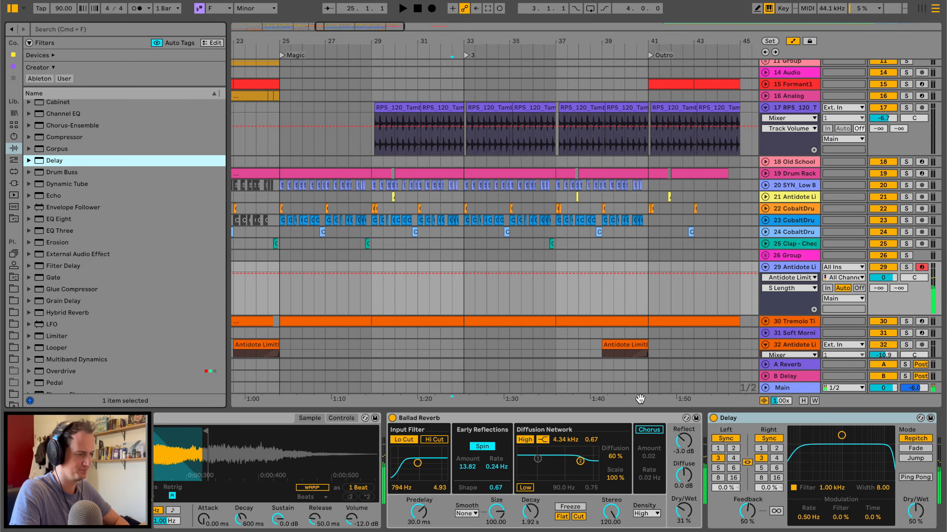
# Set the Delay to Ping Pong with a 1.18 kHz filter and 25% dry/wet, and the Ballad Reverb to 33% dry/wet.
pyautogui.moveTo(671, 514); pyautogui.dragTo(670, 520)
pyautogui.click(904, 474)
pyautogui.moveTo(918, 521); pyautogui.dragTo(918, 530)
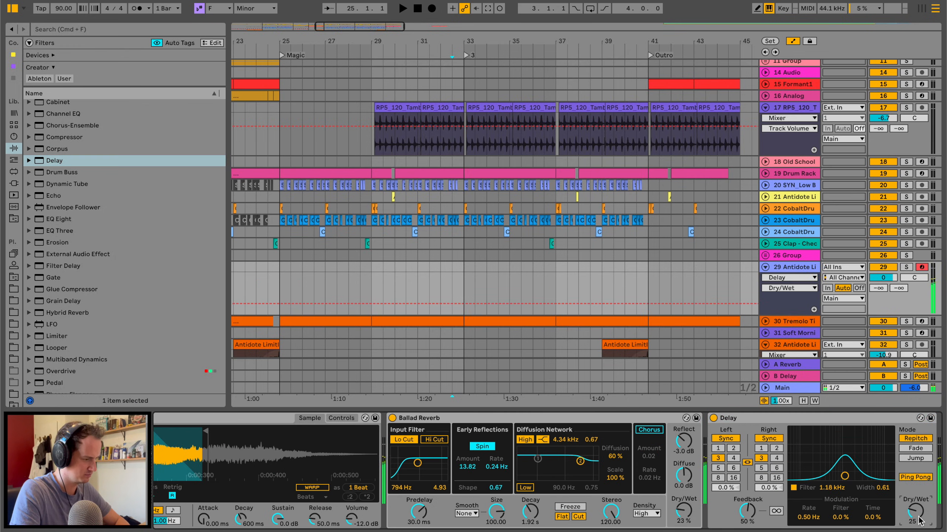
pyautogui.moveTo(670, 518); pyautogui.dragTo(669, 512)
# Add an Overdrive after the Delay and set its filter to 685 Hz with a 0.50 bandwidth.
pyautogui.scroll(-5, 91, 361)
pyautogui.moveTo(55, 261); pyautogui.dragTo(388, 429)
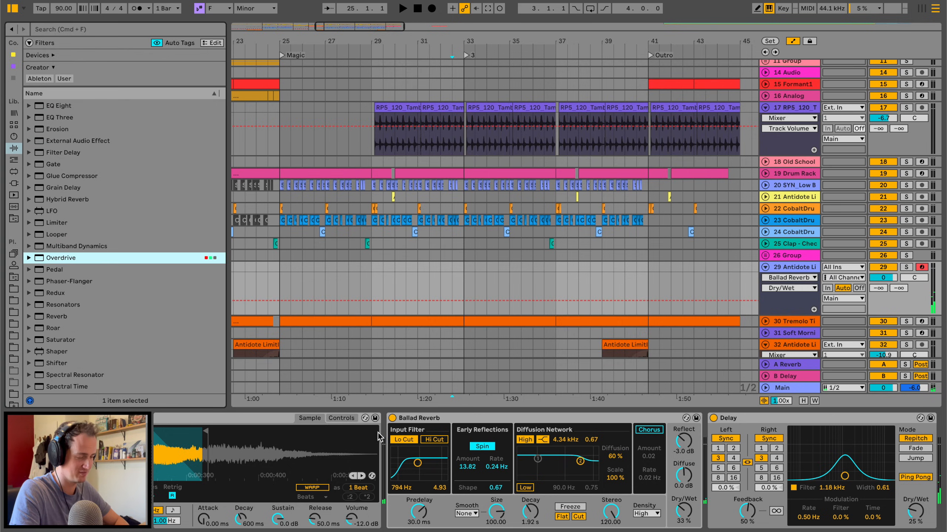
pyautogui.doubleClick(67, 258)
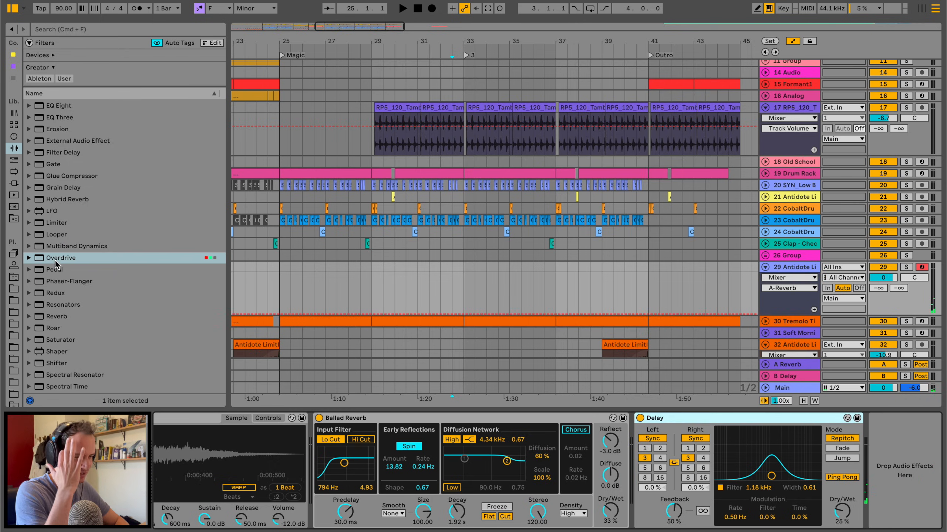
pyautogui.doubleClick(55, 261)
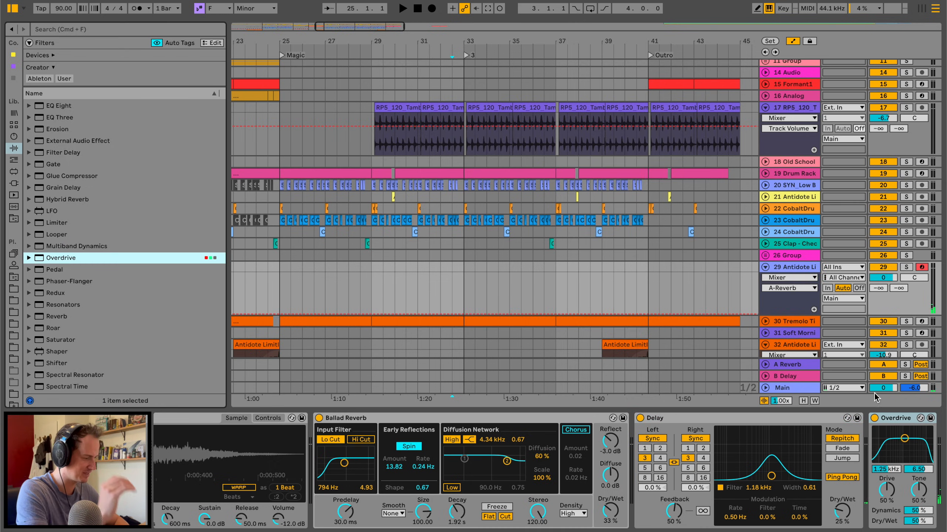
pyautogui.moveTo(911, 450); pyautogui.dragTo(912, 453)
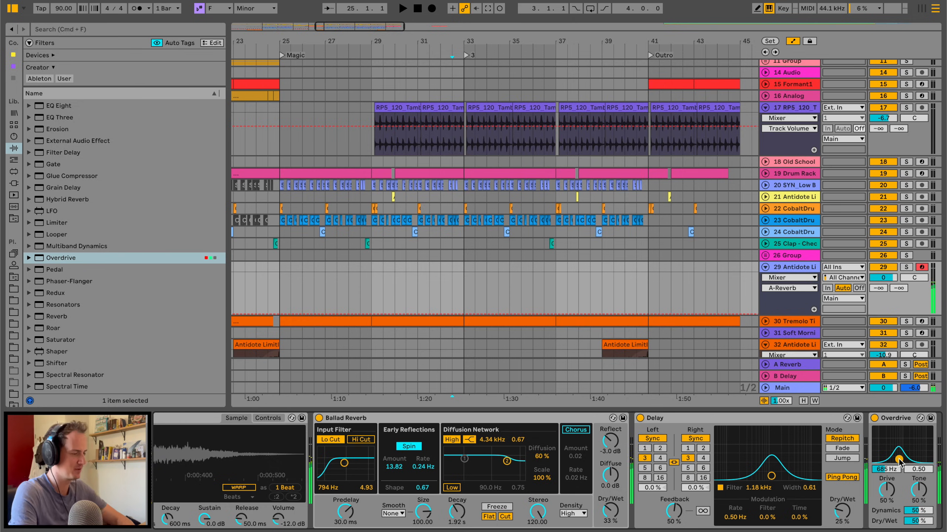
# Enable Glide on the vocal Simpler with a 45.3 ms time and set the Overdrive's dry/wet to 36%.
pyautogui.hscroll(-5, 360, 468)
pyautogui.click(558, 419)
pyautogui.click(571, 488)
pyautogui.click(580, 516)
pyautogui.moveTo(576, 498); pyautogui.dragTo(577, 507)
pyautogui.hscroll(10, 700, 465)
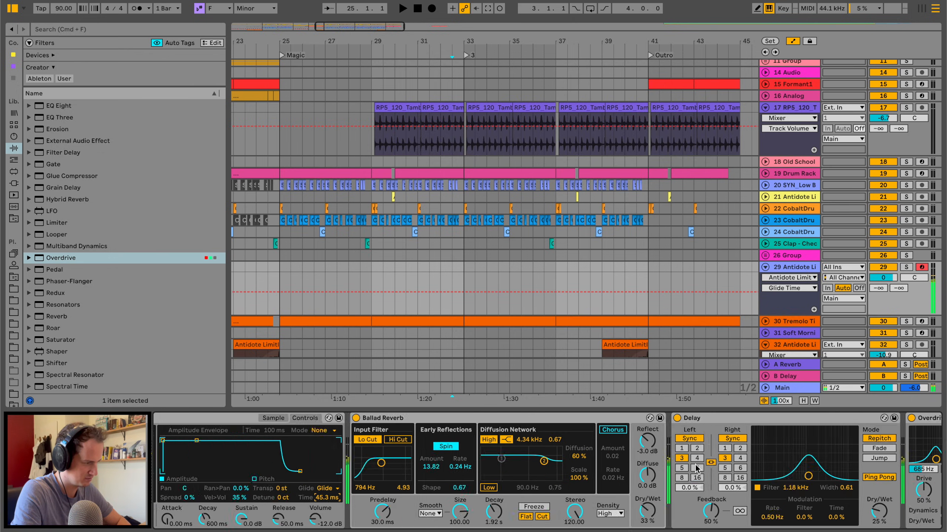
pyautogui.moveTo(861, 526); pyautogui.dragTo(861, 530)
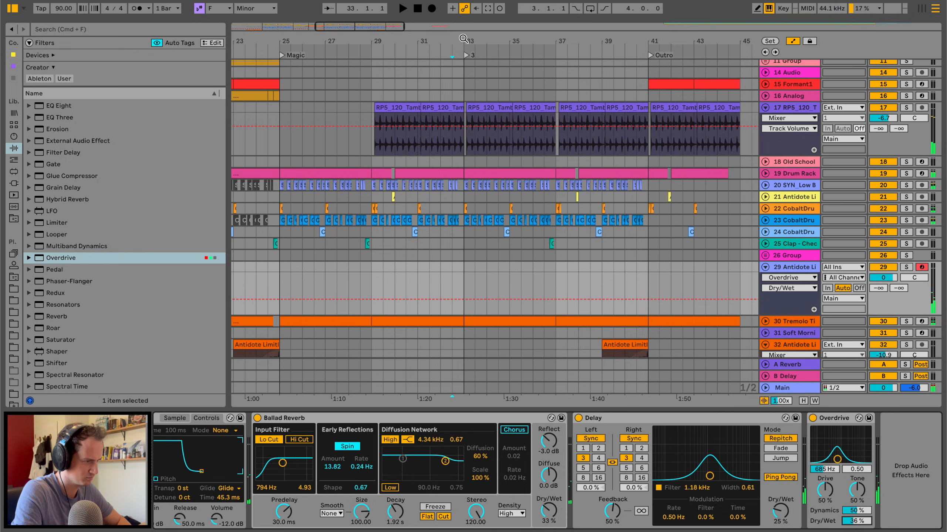
# Delete the low synth and CobaltDrums clips in the second half of bar 32 and play the transition into section 3.
pyautogui.scroll(5, 464, 39)
pyautogui.moveTo(454, 194); pyautogui.dragTo(461, 184)
pyautogui.press('Delete')
pyautogui.click(424, 274)
pyautogui.hscroll(3, 424, 274)
pyautogui.hscroll(2, 423, 273)
pyautogui.moveTo(369, 41); pyautogui.dragTo(370, 20)
pyautogui.press('space')
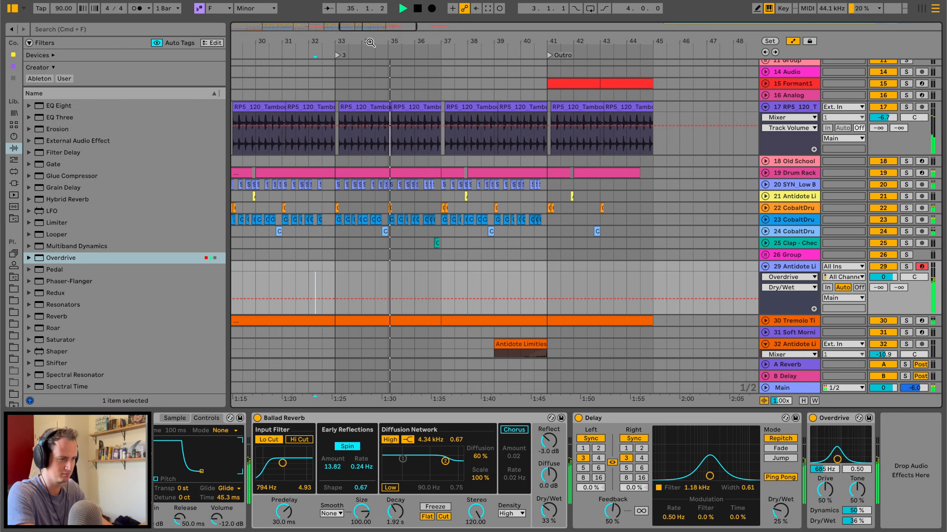
pyautogui.press('space')
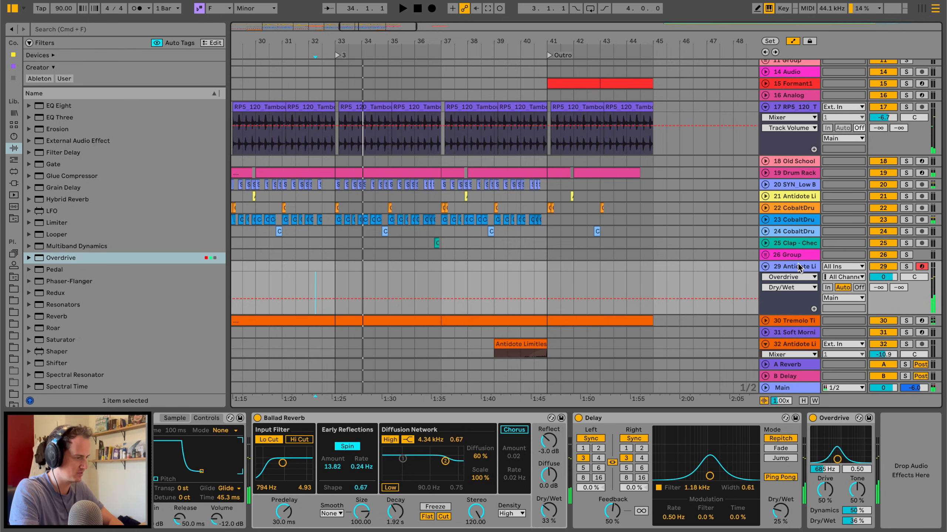
# Create an empty four-bar MIDI clip on the vocal chop track from bar 33 to 37 and enlarge its note editor.
pyautogui.press('space')
pyautogui.moveTo(330, 266); pyautogui.dragTo(442, 266)
pyautogui.press('super+shift+m')
pyautogui.moveTo(490, 390); pyautogui.dragTo(478, 268)
pyautogui.press('space')
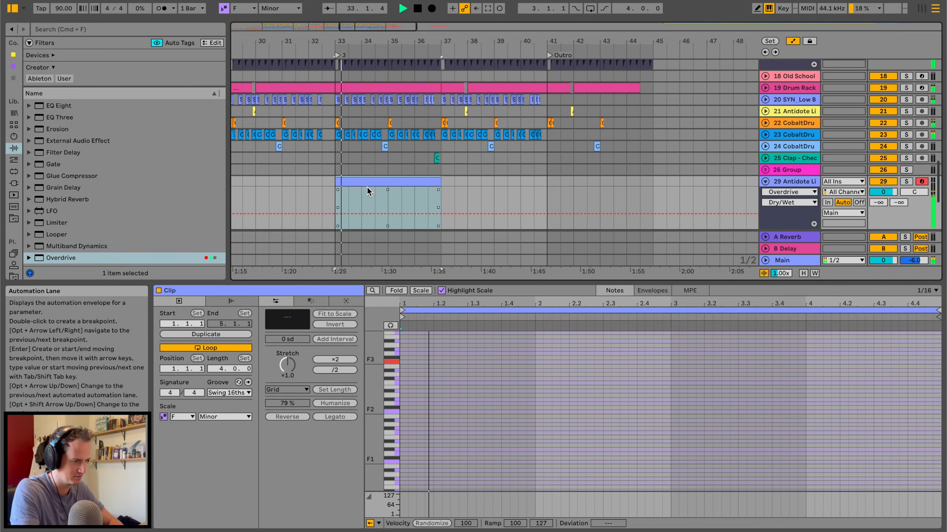
# Play a vocal chop melody over the section from bar 33 and capture the performed MIDI notes into the empty clip.
pyautogui.scroll(1, 444, 412)
pyautogui.scroll(2, 444, 411)
pyautogui.moveTo(374, 397)
pyautogui.mouseDown()
pyautogui.moveTo(398, 395)
pyautogui.moveTo(378, 395)
pyautogui.mouseUp()
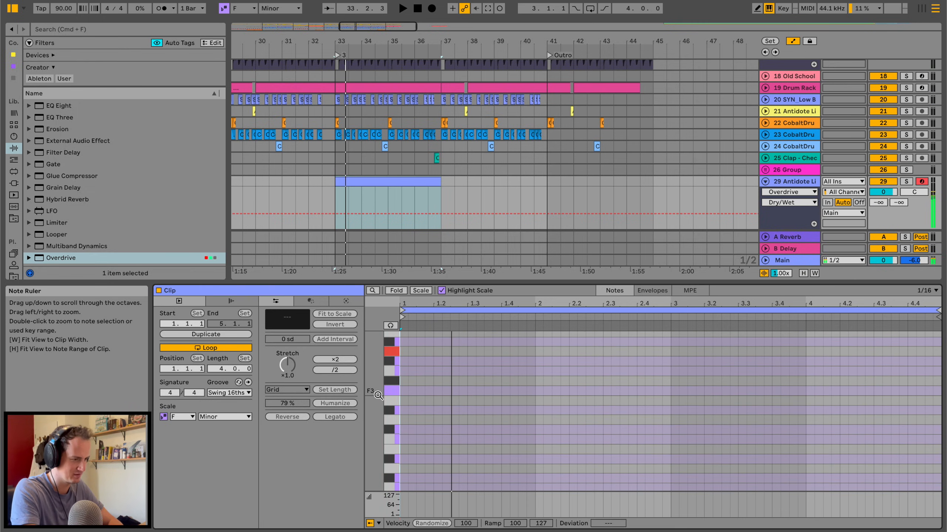
pyautogui.click(326, 186)
pyautogui.click(346, 182)
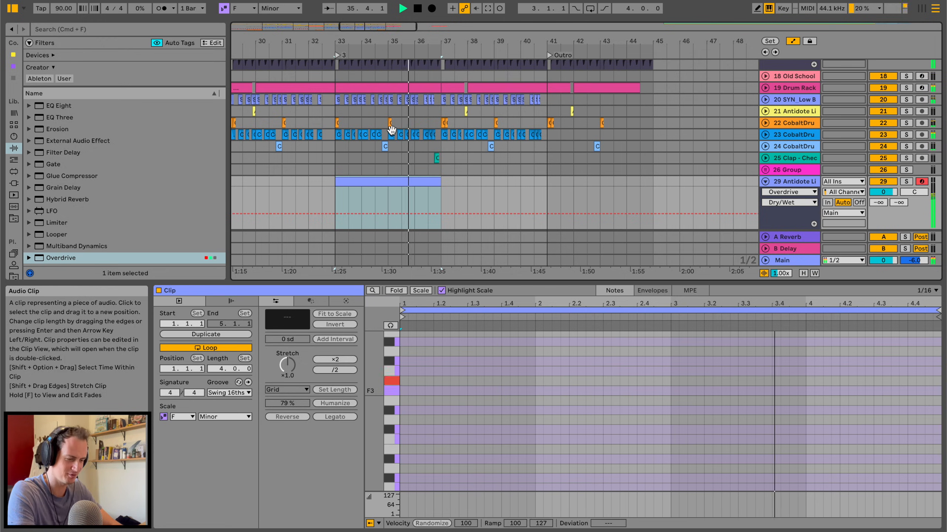
pyautogui.press('space')
pyautogui.press('space')
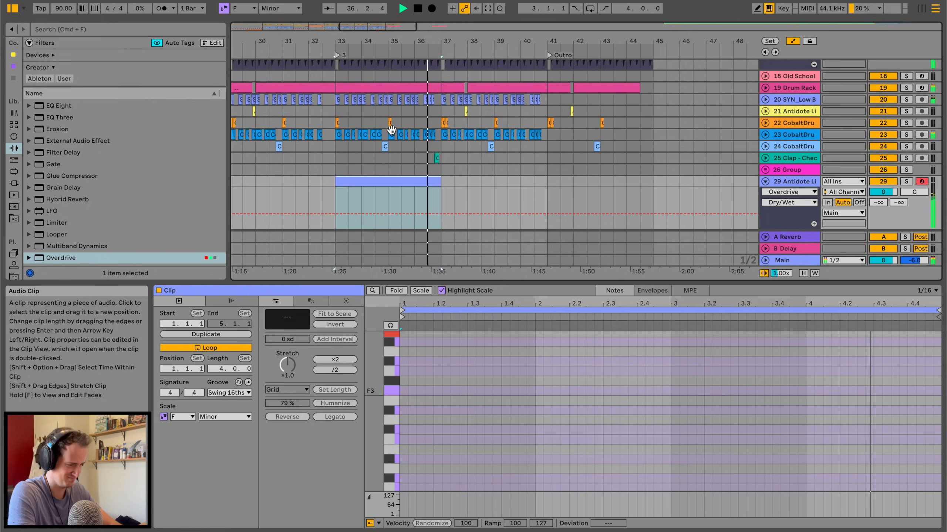
pyautogui.click(488, 8)
pyautogui.scroll(-1, 464, 396)
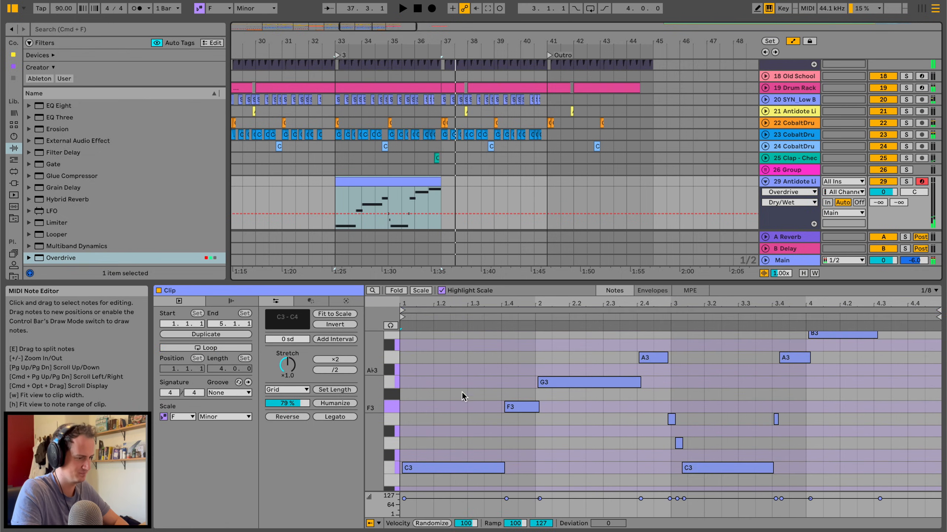
# Nudge the F3 and G3 notes in the first half of the vocal clip slightly earlier and lower the first A3 to Ab3.
pyautogui.click(447, 468)
pyautogui.press('space')
pyautogui.moveTo(525, 408); pyautogui.dragTo(524, 408)
pyautogui.click(551, 375)
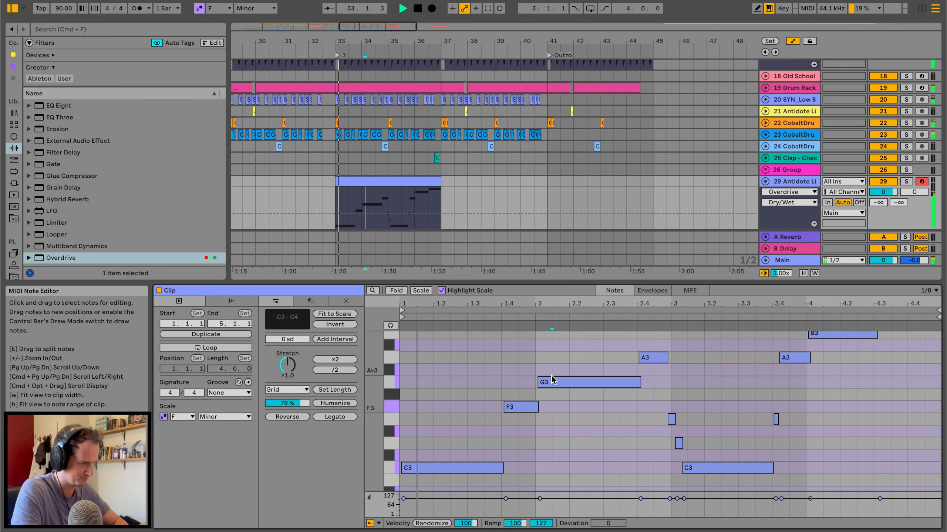
pyautogui.moveTo(552, 384); pyautogui.dragTo(522, 408)
pyautogui.click(523, 408)
pyautogui.moveTo(653, 357); pyautogui.dragTo(652, 371)
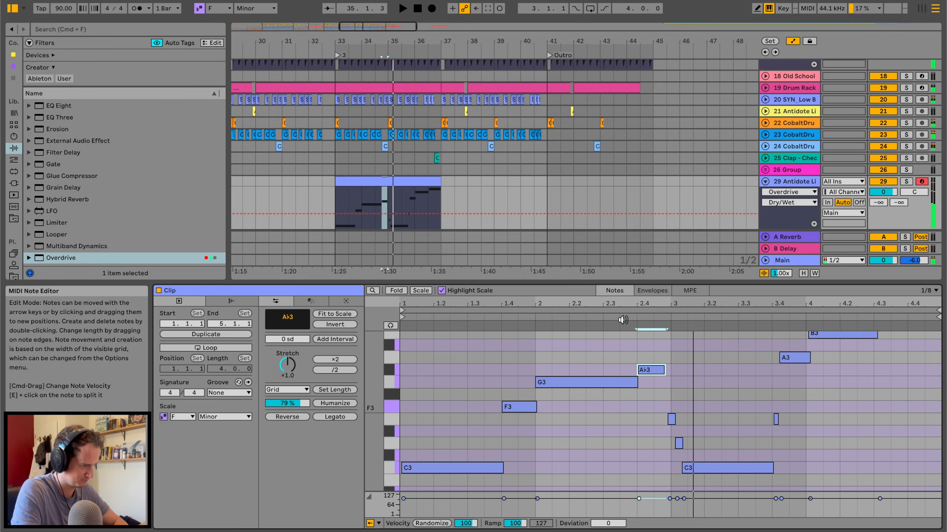
# Extend the G3 note to meet the Ab3 and delete the two short stray notes just before the second C3.
pyautogui.click(636, 383)
pyautogui.moveTo(636, 382); pyautogui.dragTo(641, 382)
pyautogui.click(672, 421)
pyautogui.moveTo(666, 413); pyautogui.dragTo(683, 442)
pyautogui.press('Delete')
pyautogui.press('space')
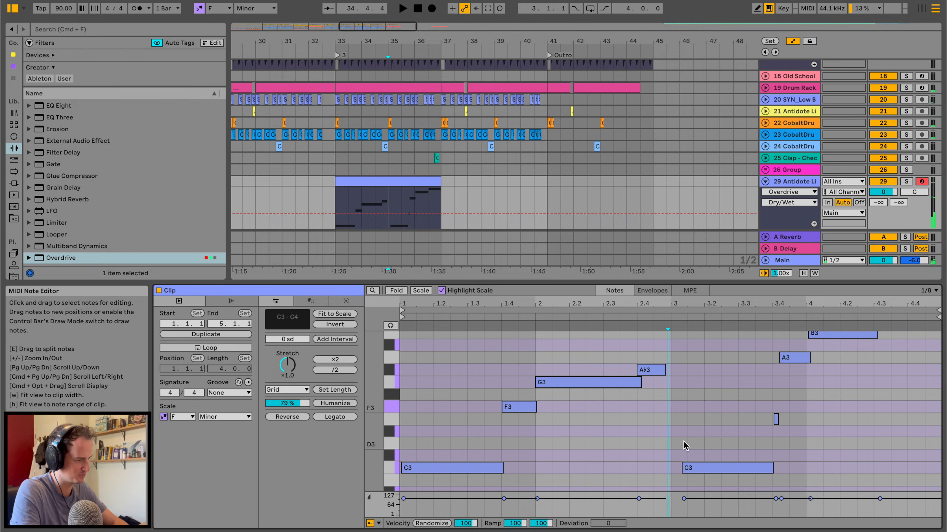
# Move the second C3 to the start of bar 3, shorten the first Ab3 and delete the short stray note before 3.4.
pyautogui.click(693, 471)
pyautogui.press('space')
pyautogui.moveTo(664, 367); pyautogui.dragTo(659, 368)
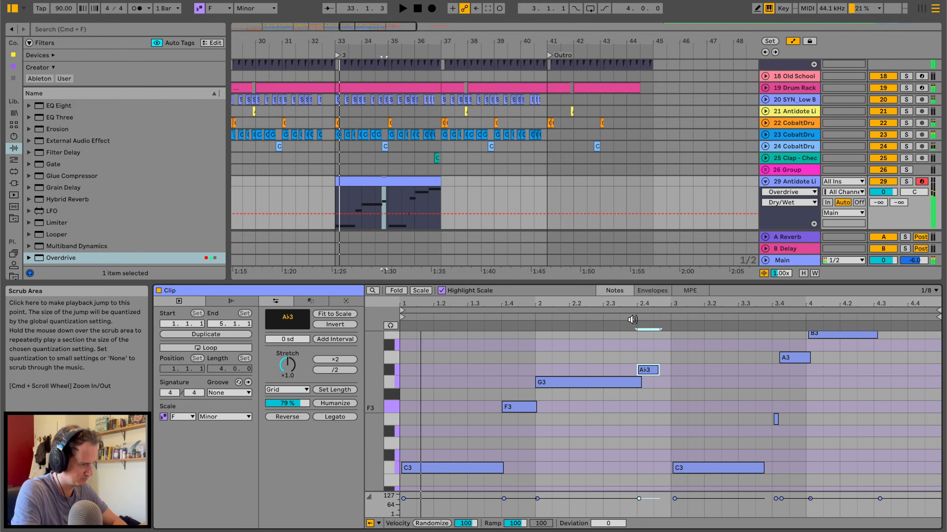
pyautogui.moveTo(707, 469); pyautogui.dragTo(696, 472)
pyautogui.doubleClick(775, 419)
# Lower the second A3 to Ab3, raise the B3 at bar 4 to C4 and lengthen it over the extra C4.
pyautogui.click(798, 359)
pyautogui.moveTo(798, 360); pyautogui.dragTo(822, 337)
pyautogui.scroll(1, 820, 354)
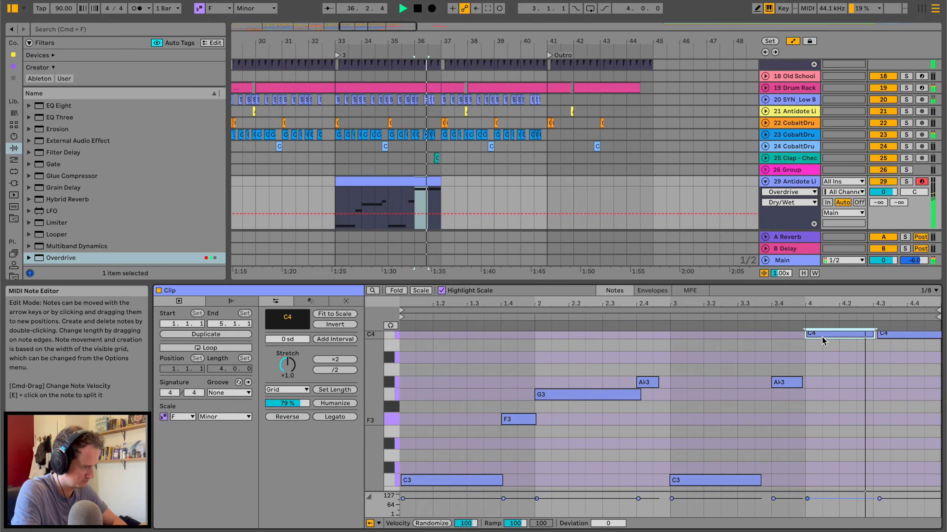
pyautogui.scroll(2, 857, 354)
pyautogui.moveTo(873, 365); pyautogui.dragTo(894, 366)
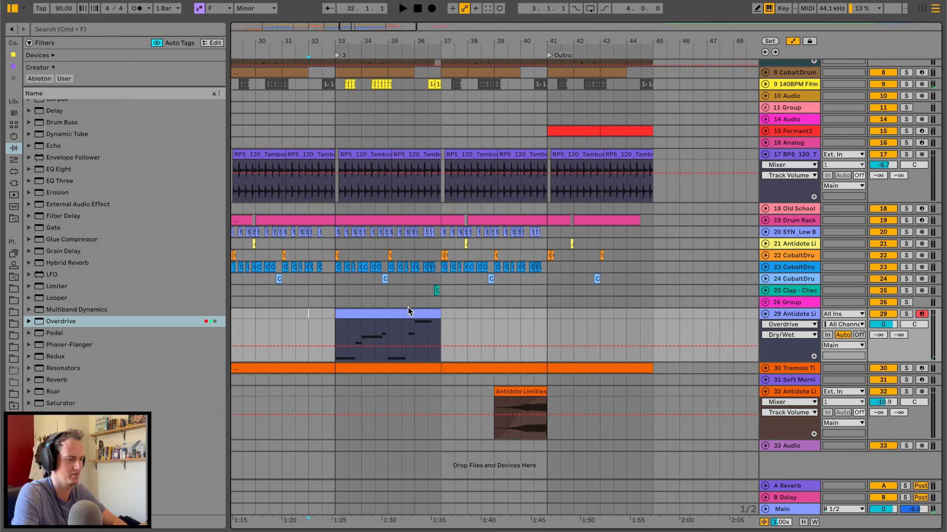
# Move the vocal chop clip to bars 37 to 41 and play the arrangement from the end of bar 32.
pyautogui.moveTo(409, 312); pyautogui.dragTo(512, 313)
pyautogui.click(316, 318)
pyautogui.press('space')
pyautogui.scroll(5, 315, 318)
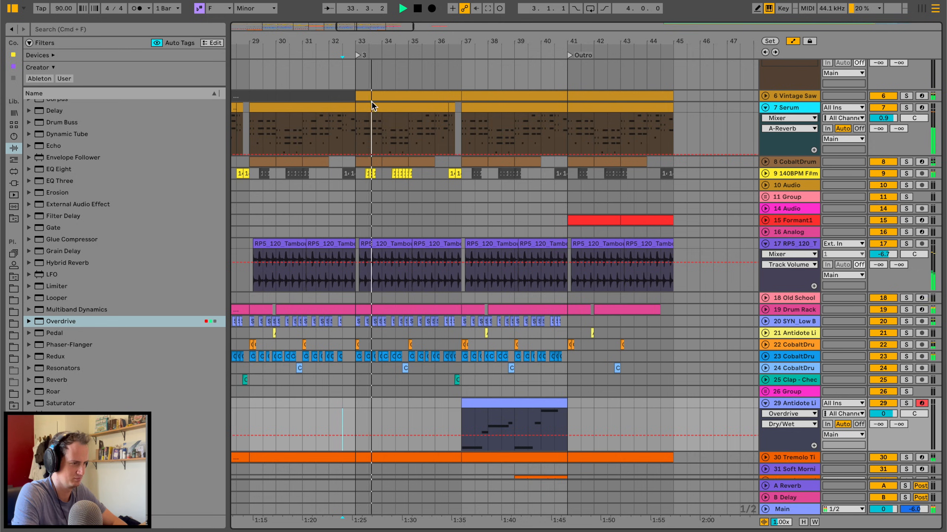
pyautogui.scroll(-4, 376, 207)
pyautogui.hscroll(-5, 483, 251)
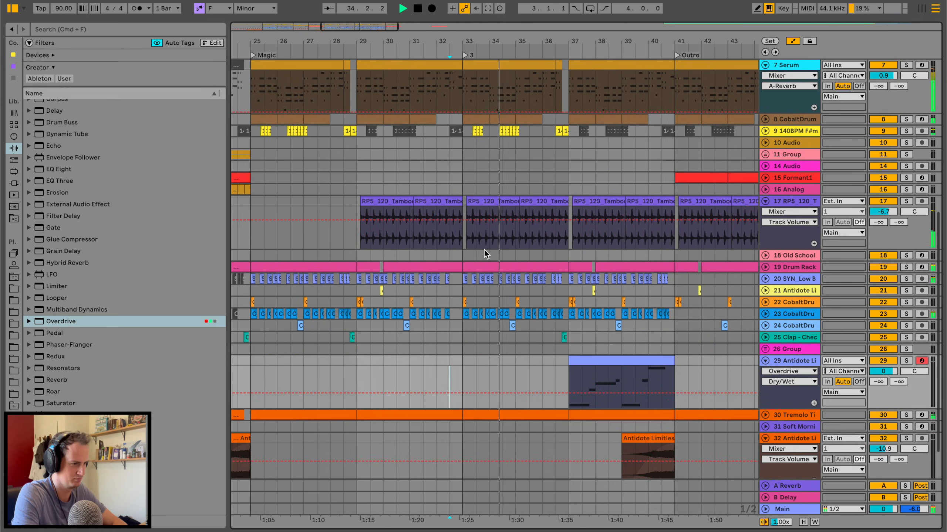
# Delete selected drum notes from the end of the Drum Rack clip leading into section 3 and play the transition.
pyautogui.click(765, 242)
pyautogui.click(334, 242)
pyautogui.keyDown('shift'); pyautogui.click(456, 240); pyautogui.keyUp('shift')
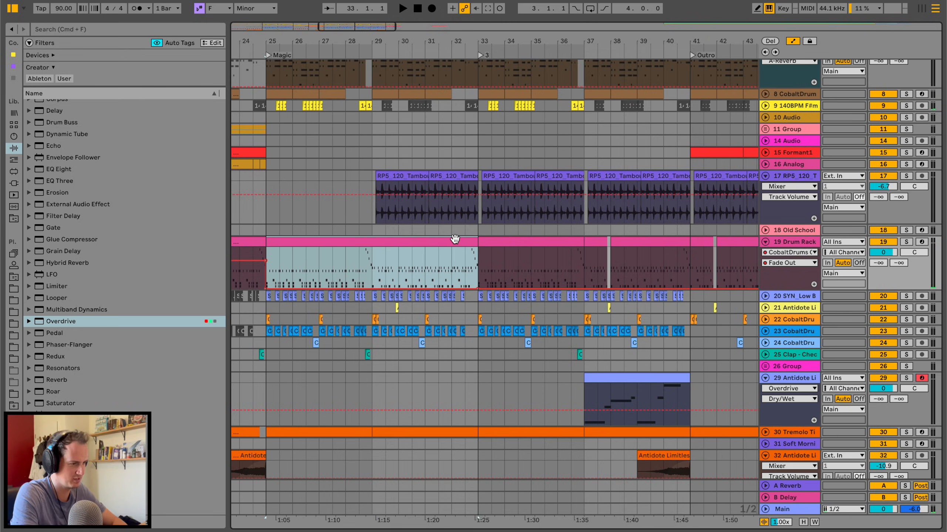
pyautogui.doubleClick(455, 240)
pyautogui.click(685, 476)
pyautogui.moveTo(690, 471); pyautogui.dragTo(939, 466)
pyautogui.press('Delete')
pyautogui.click(466, 263)
pyautogui.press('space')
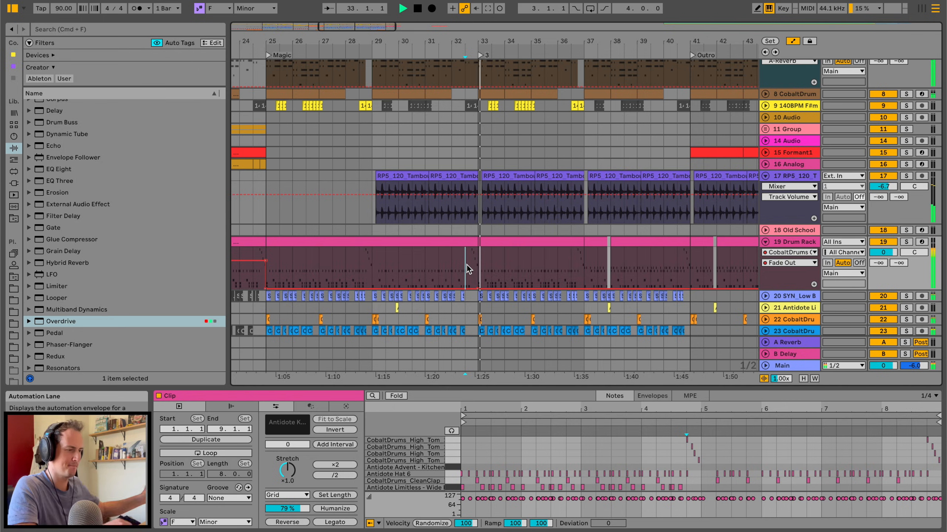
# Open the Drum Rack clip at bar 33 and add high tom hits at 2.3.2 and 2.3.4 on two different tom rows.
pyautogui.click(511, 243)
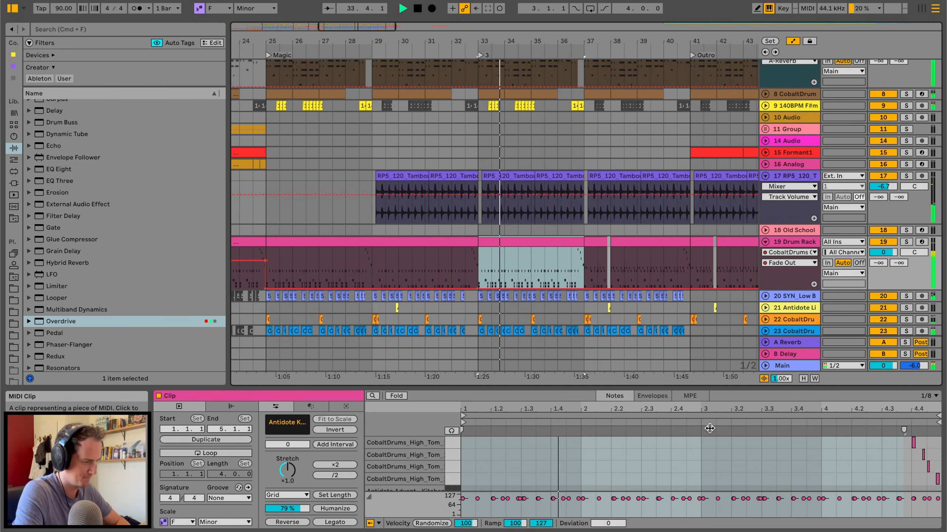
pyautogui.moveTo(652, 390)
pyautogui.mouseDown()
pyautogui.moveTo(665, 186)
pyautogui.moveTo(667, 238)
pyautogui.mouseUp()
pyautogui.press('space')
pyautogui.click(631, 255)
pyautogui.press('space')
pyautogui.press('space')
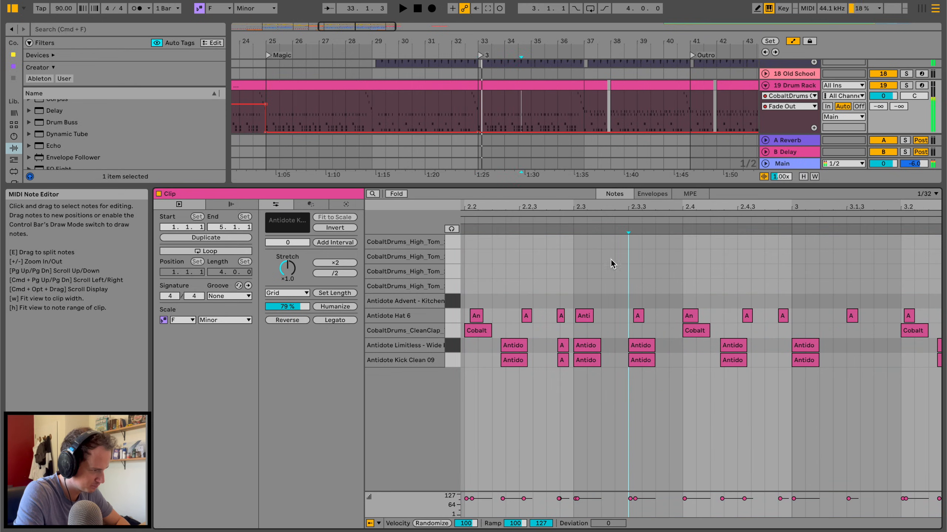
pyautogui.press('space')
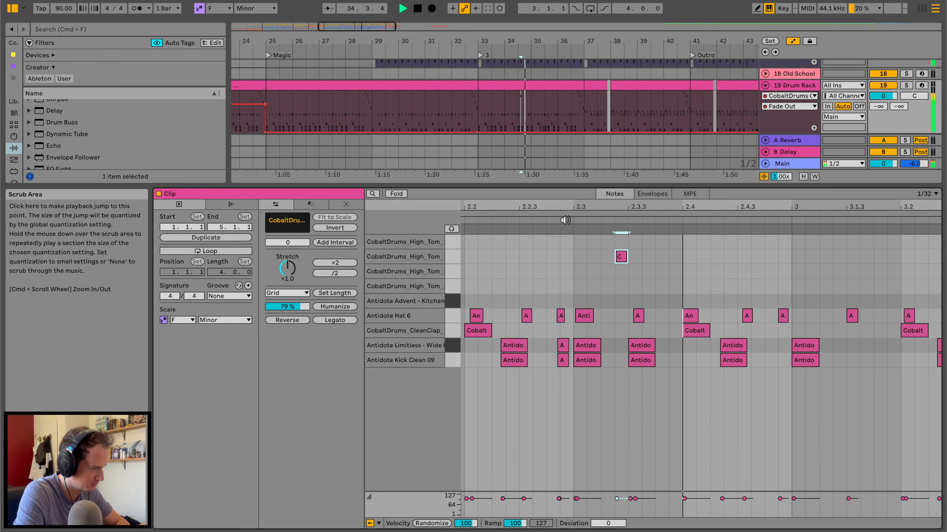
pyautogui.moveTo(614, 257); pyautogui.dragTo(602, 258)
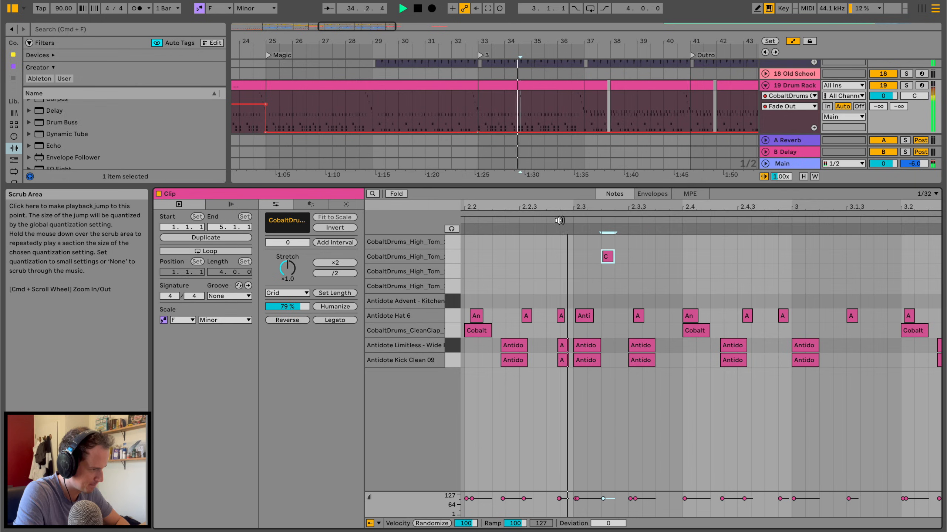
pyautogui.doubleClick(662, 271)
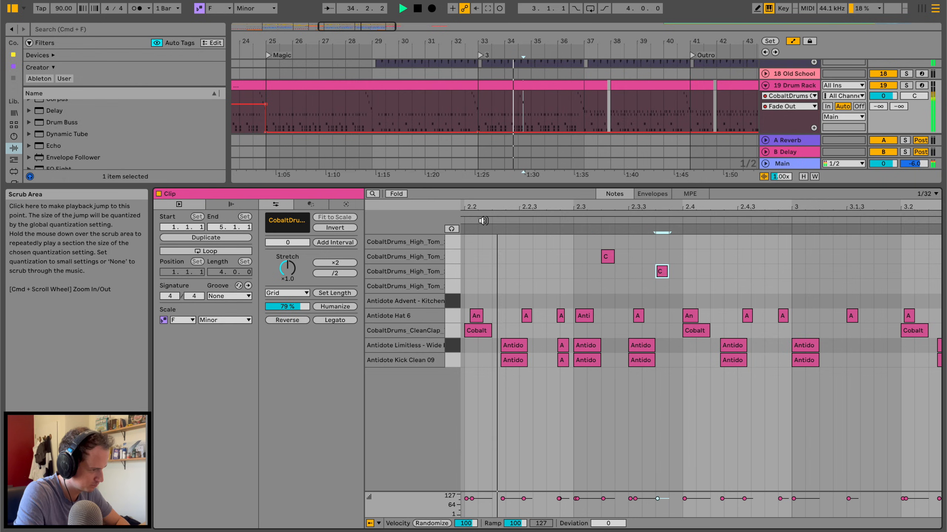
# Shift both tom hits later, placing the first at 2.3.4 and the second within beat 2.4, and audition the fill.
pyautogui.press('space')
pyautogui.moveTo(607, 256); pyautogui.dragTo(668, 271)
pyautogui.press('space')
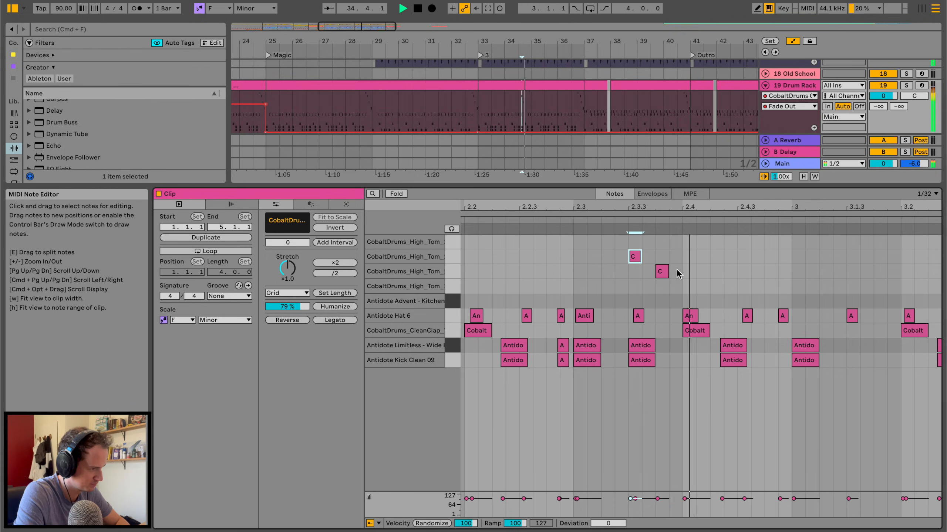
pyautogui.click(566, 222)
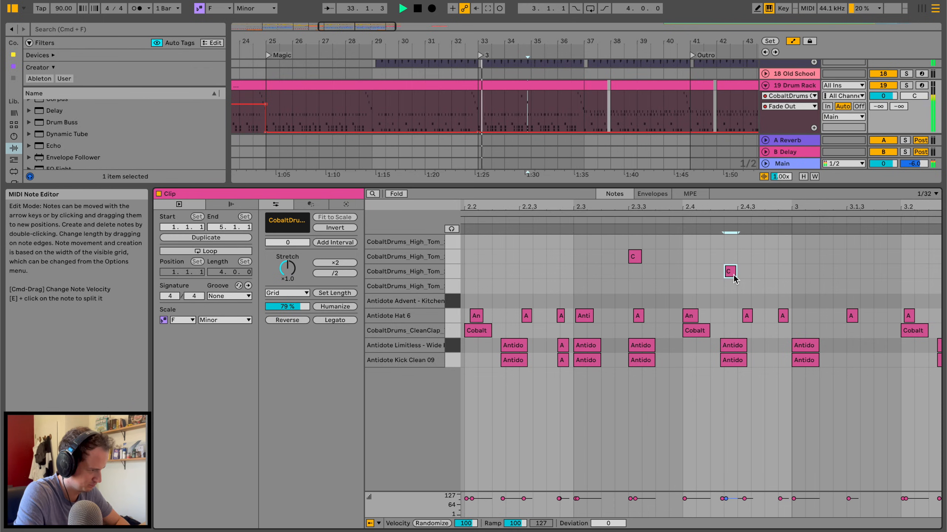
pyautogui.moveTo(636, 261); pyautogui.dragTo(666, 259)
pyautogui.click(558, 219)
# Reposition the second tom hit at 2.4.3 while auditioning the fill, and shrink the note editor to show the arrangement.
pyautogui.moveTo(733, 270); pyautogui.dragTo(764, 274)
pyautogui.click(568, 219)
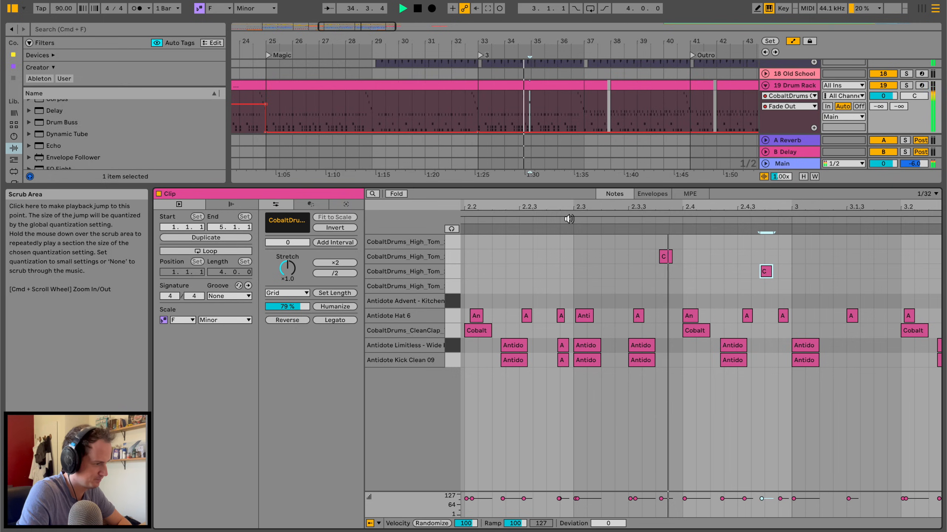
pyautogui.moveTo(742, 274); pyautogui.dragTo(726, 273)
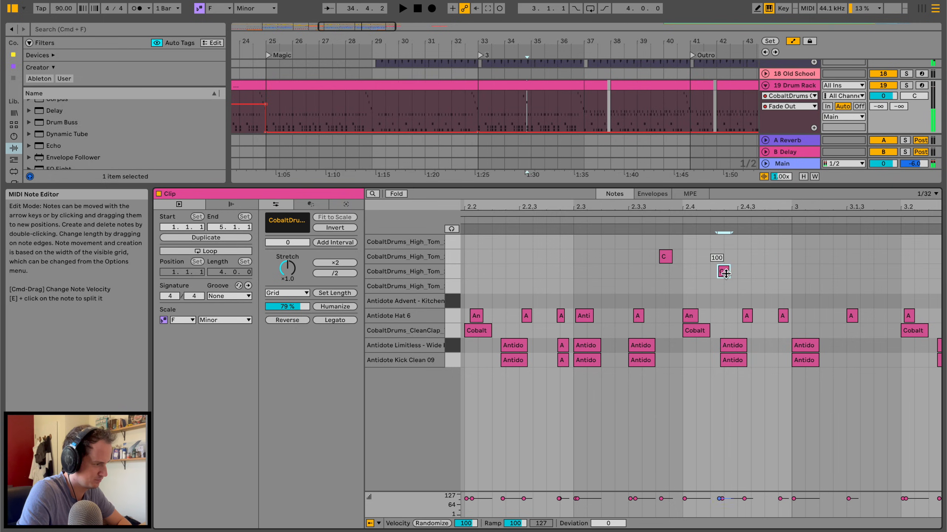
pyautogui.click(571, 220)
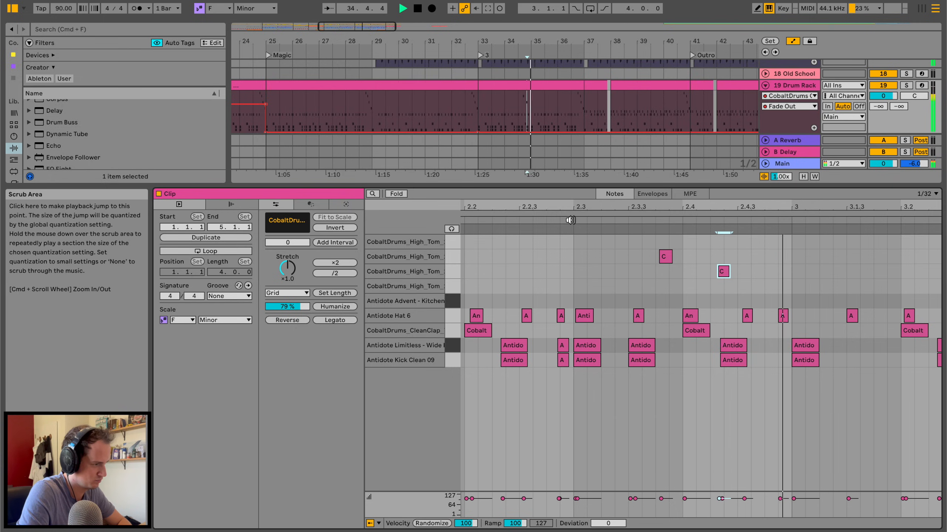
pyautogui.moveTo(723, 271); pyautogui.dragTo(744, 273)
pyautogui.press('space')
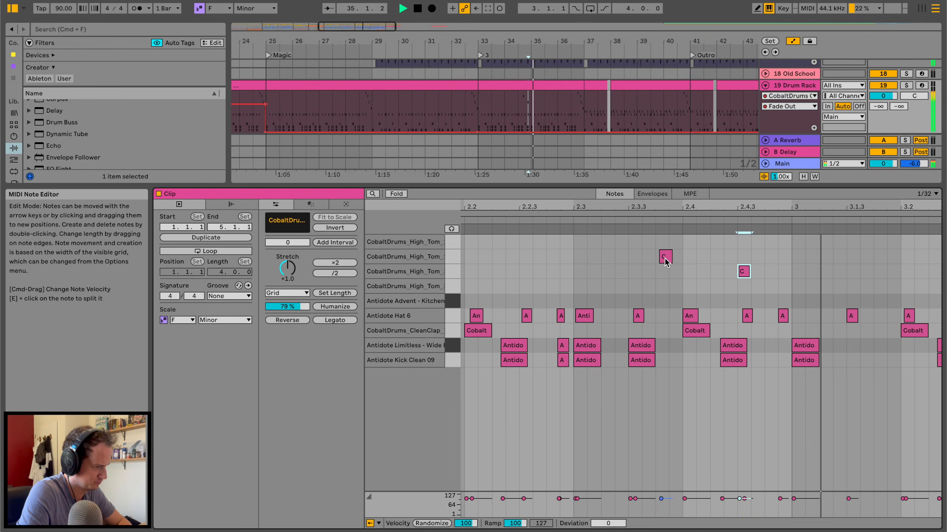
pyautogui.moveTo(642, 184); pyautogui.dragTo(625, 495)
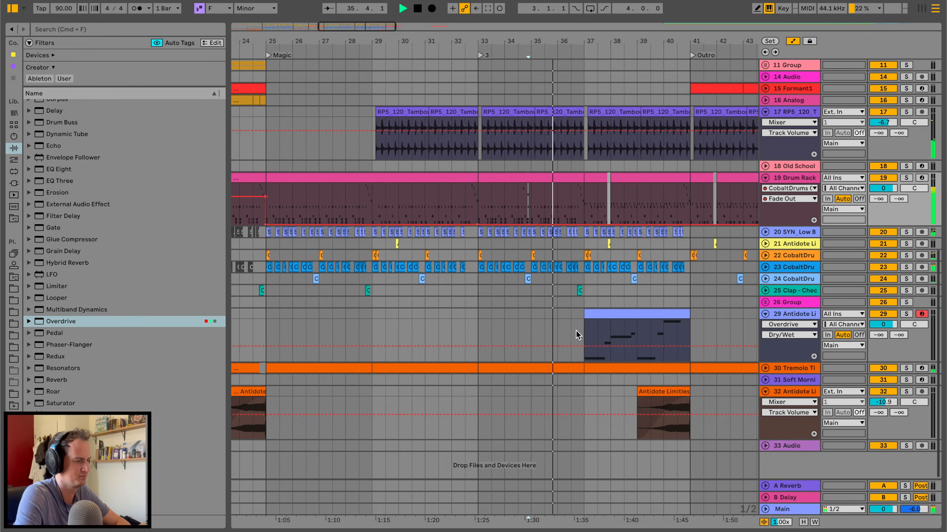
# Set the volume of CobaltDrums track 23 to -5.5 dB and of the vocal chop track to -1.2 dB.
pyautogui.hscroll(3, 575, 330)
pyautogui.click(763, 269)
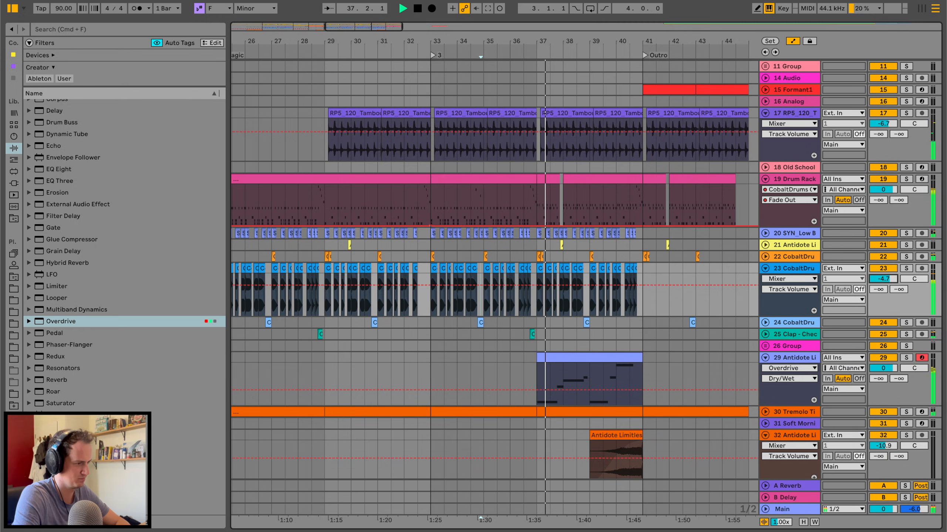
pyautogui.hscroll(3, 635, 335)
pyautogui.scroll(-2, 635, 336)
pyautogui.moveTo(878, 341)
pyautogui.mouseDown()
pyautogui.moveTo(878, 321)
pyautogui.moveTo(883, 333)
pyautogui.mouseUp()
# Extend the first Ab3 in the vocal chop clip to bar 3 and the final C4 to the end of the clip.
pyautogui.doubleClick(549, 323)
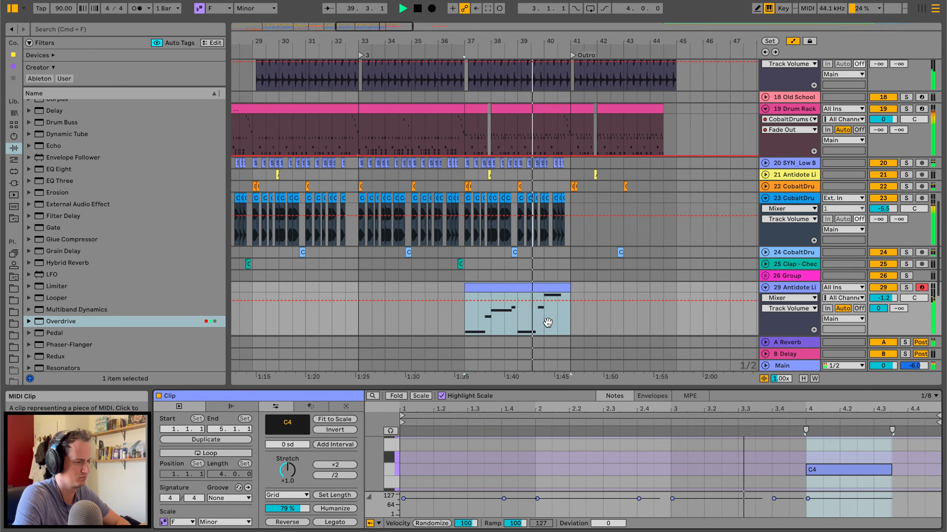
pyautogui.scroll(1, 762, 476)
pyautogui.moveTo(658, 450); pyautogui.dragTo(672, 451)
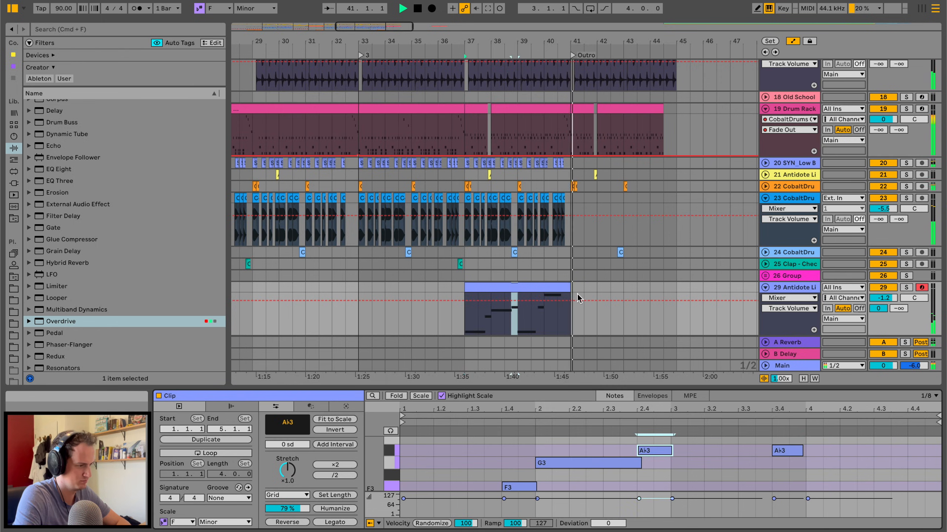
pyautogui.click(559, 288)
pyautogui.scroll(3, 899, 474)
pyautogui.scroll(1, 899, 474)
pyautogui.moveTo(891, 468); pyautogui.dragTo(939, 467)
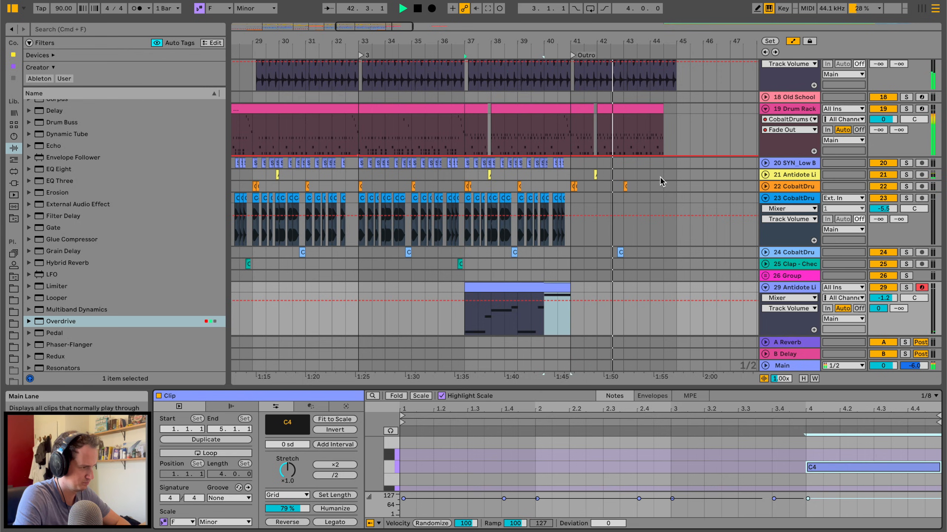
# Play back the transition into the outro from around bar 40.
pyautogui.scroll(5, 634, 164)
pyautogui.click(538, 116)
pyautogui.press('space')
pyautogui.press('space')
pyautogui.scroll(5, 544, 117)
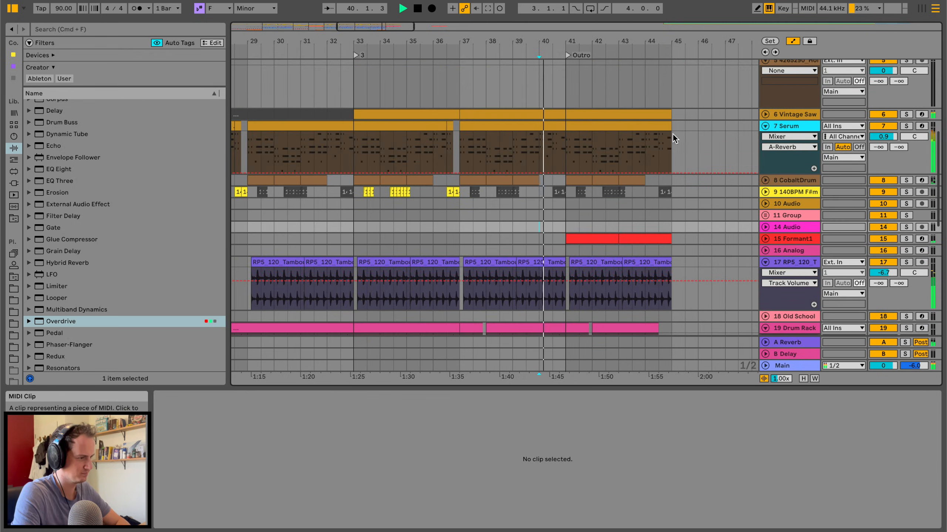
# Automate the Vintage Saw and Serum group's Auto Filter frequency to about 630 Hz at bar 41, reopening by bar 45, and unsolo the group.
pyautogui.click(796, 128)
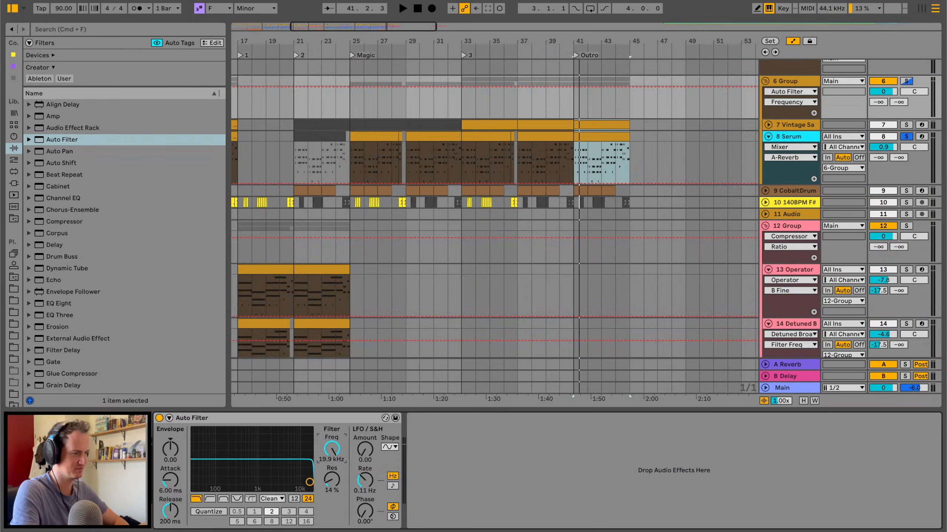
pyautogui.click(573, 87)
pyautogui.press('space')
pyautogui.moveTo(573, 87); pyautogui.dragTo(629, 87)
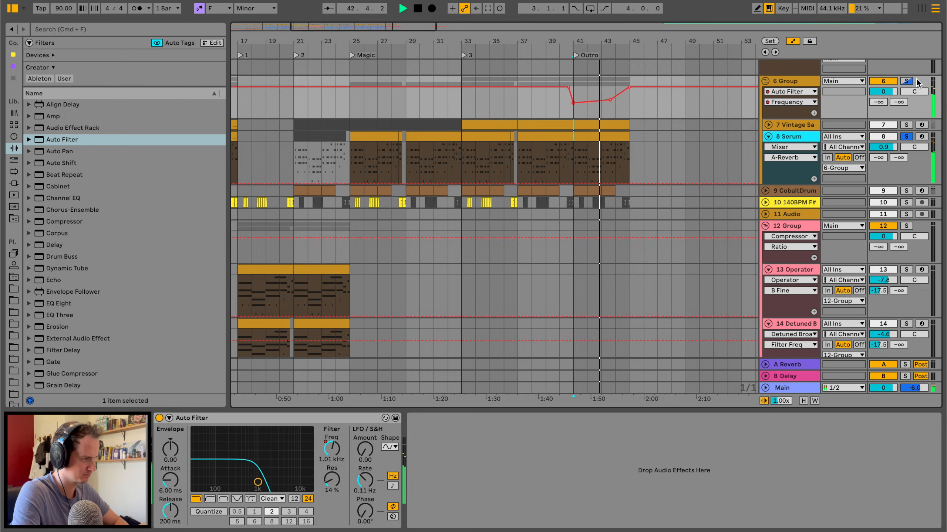
pyautogui.click(906, 82)
pyautogui.scroll(-10, 619, 117)
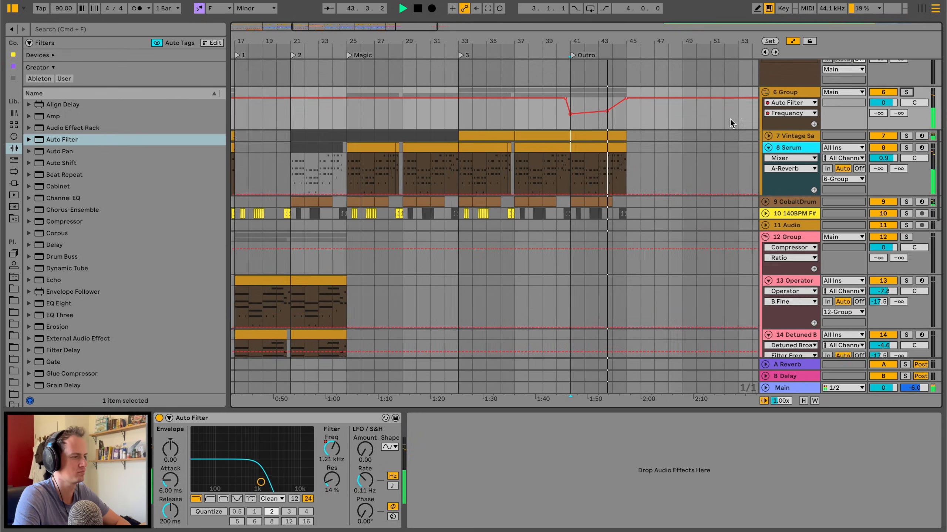
pyautogui.scroll(-5, 624, 227)
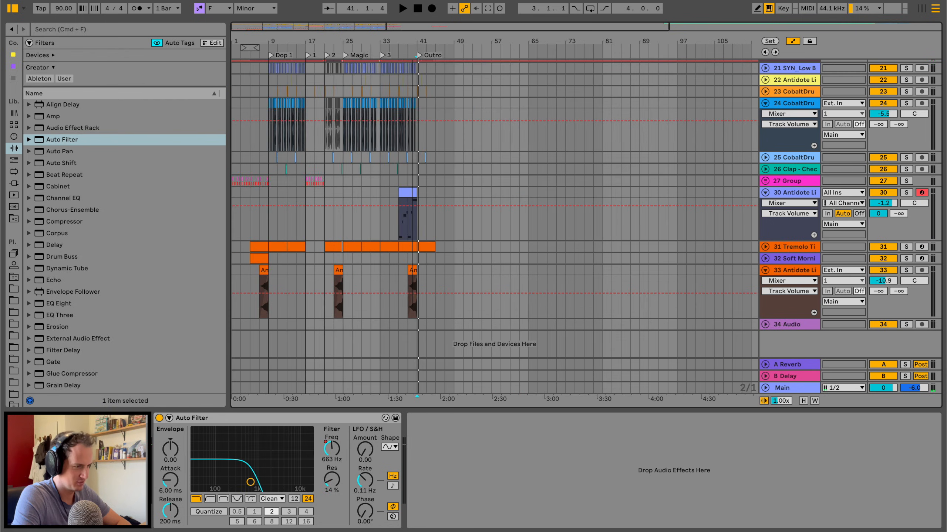
# Try a slower tempo of 79 BPM and play from the start of the outro.
pyautogui.moveTo(412, 41); pyautogui.dragTo(412, 89)
pyautogui.scroll(-3, 409, 163)
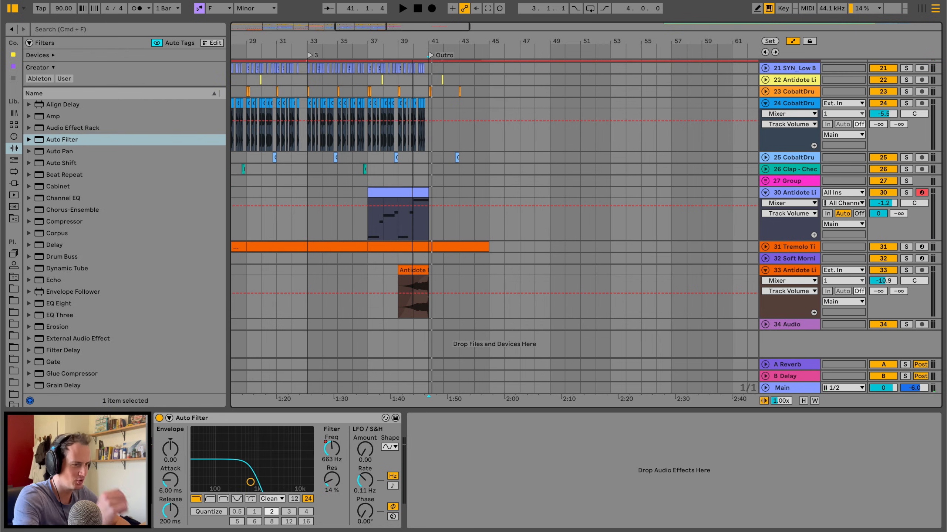
pyautogui.moveTo(54, 8); pyautogui.dragTo(56, 8)
pyautogui.press('space')
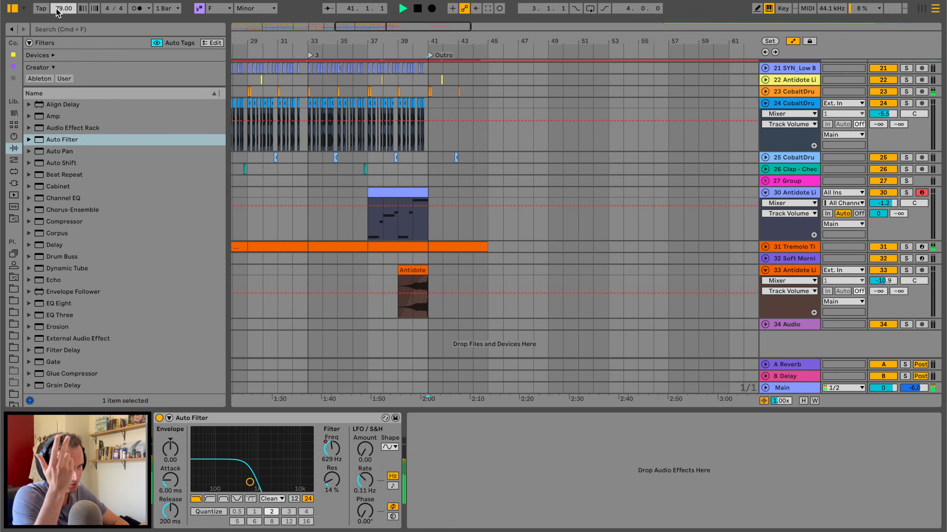
# Play from marker 3 at bar 33, setting the tempo to 85 BPM and the vocal chop track's volume to -5.0 dB.
pyautogui.click(303, 157)
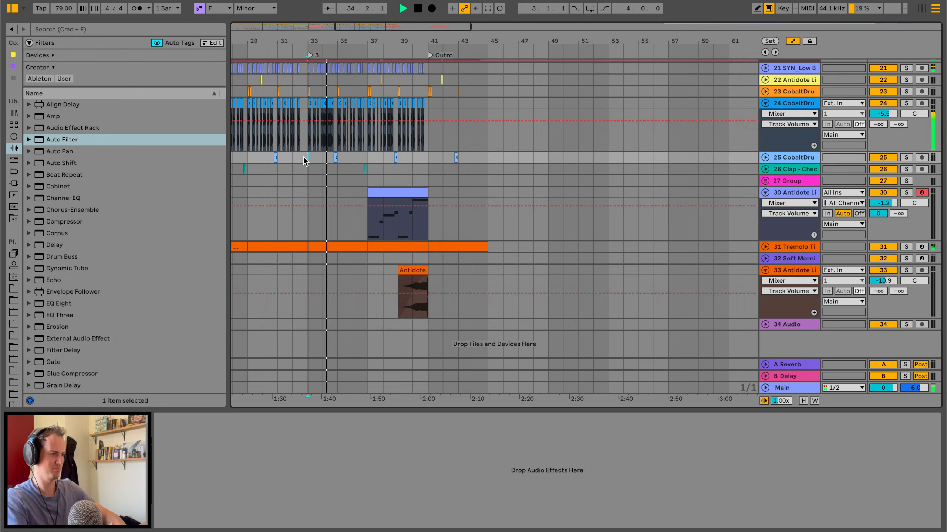
pyautogui.moveTo(63, 8); pyautogui.dragTo(64, 4)
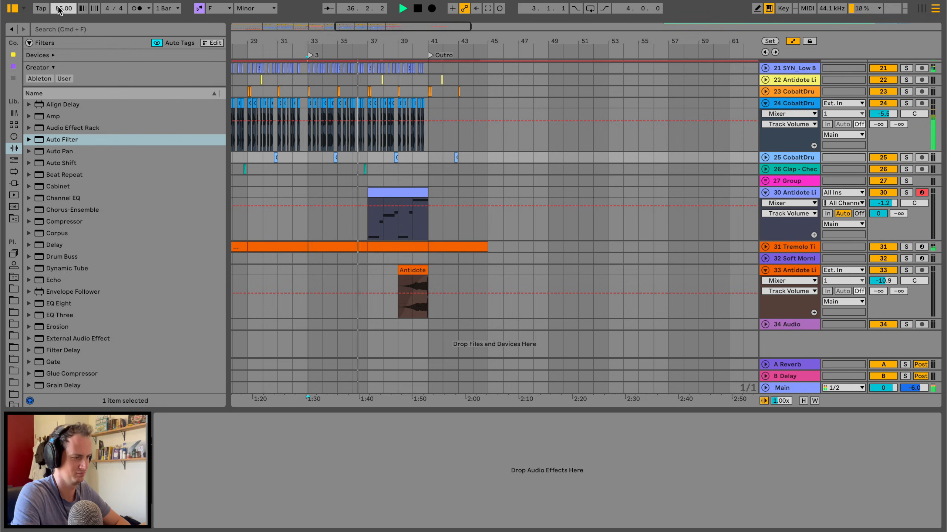
pyautogui.scroll(10, 394, 152)
pyautogui.hscroll(-8, 394, 153)
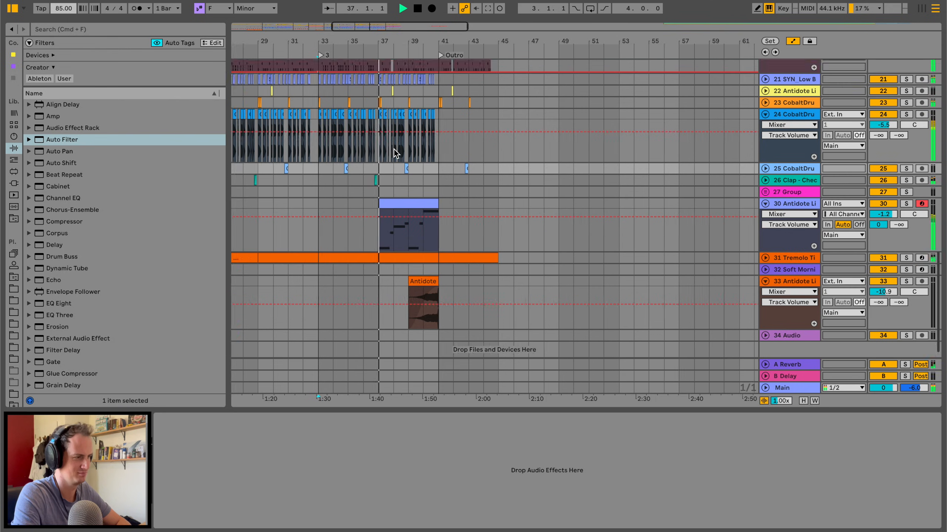
pyautogui.scroll(-10, 396, 152)
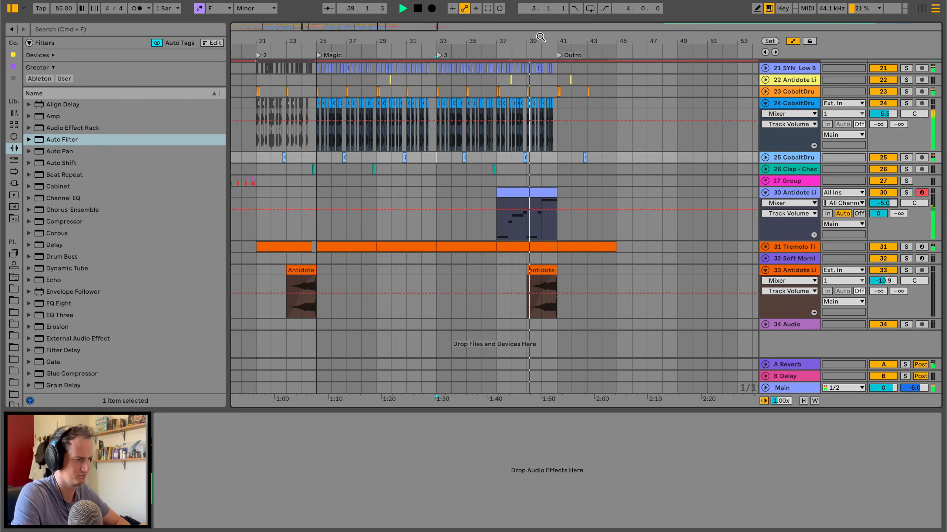
pyautogui.scroll(-3, 544, 37)
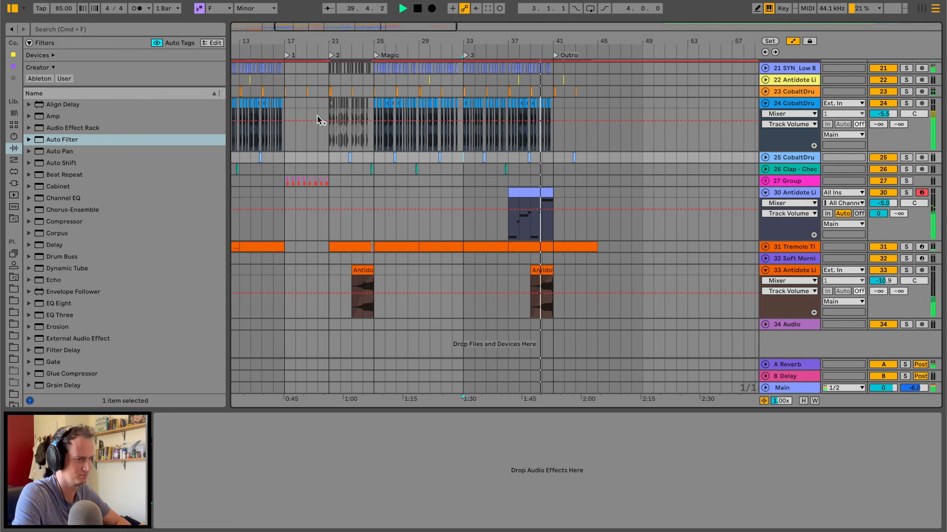
pyautogui.press('space')
pyautogui.scroll(15, 381, 163)
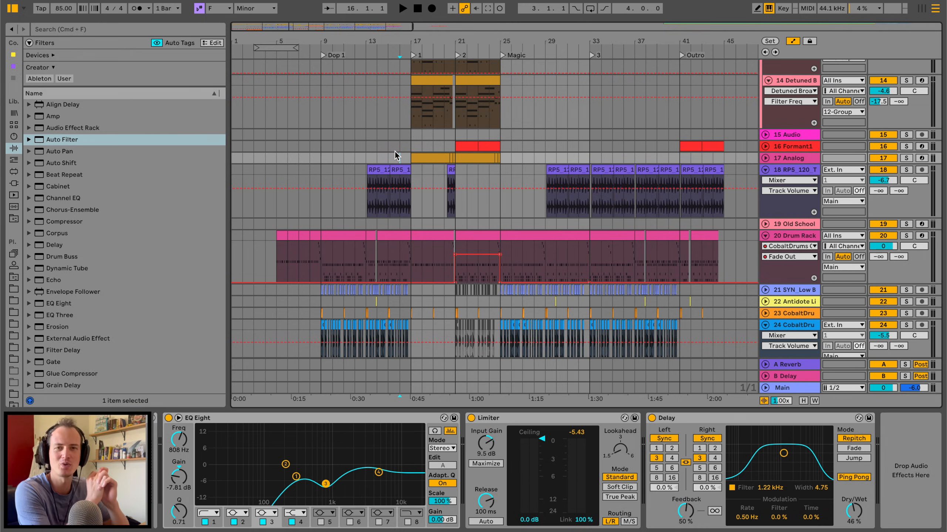
pyautogui.scroll(-5, 395, 152)
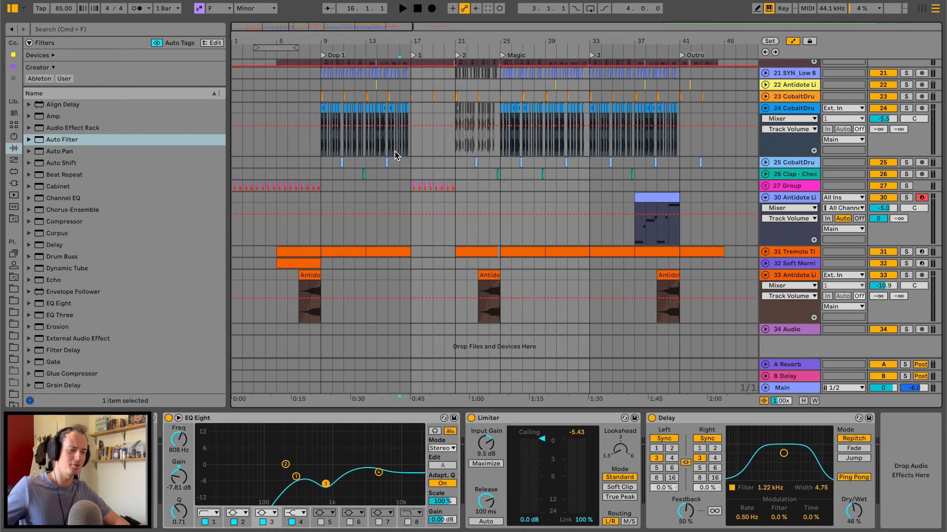
pyautogui.scroll(9, 395, 151)
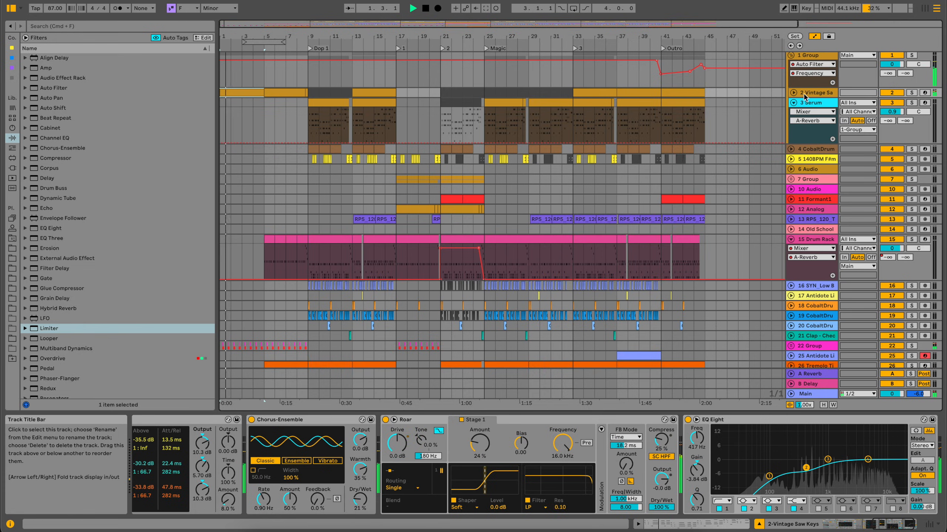
# Unfold the Vintage Saw track, show the automation of its rack's Reverb macro, and look through its device chain.
pyautogui.click(793, 93)
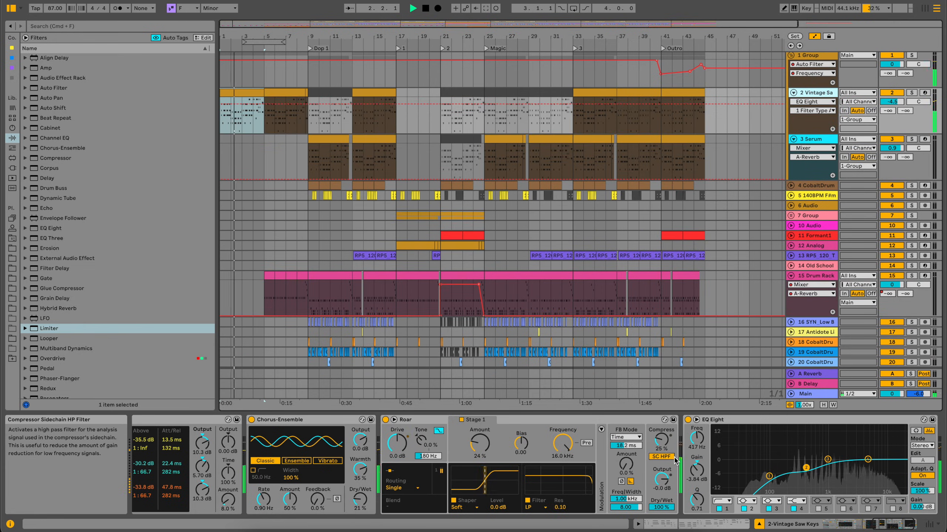
pyautogui.hscroll(-2, 675, 461)
pyautogui.hscroll(-5, 675, 462)
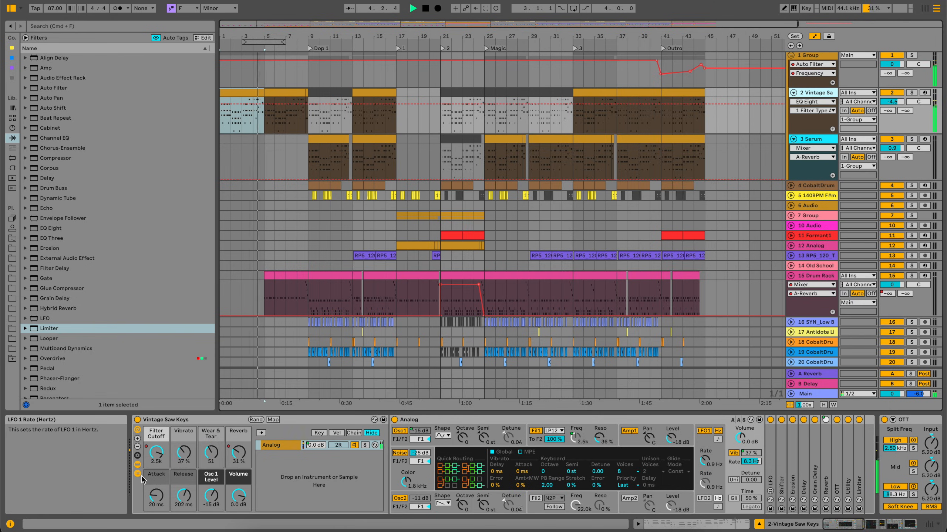
pyautogui.rightClick(238, 454)
pyautogui.click(238, 455)
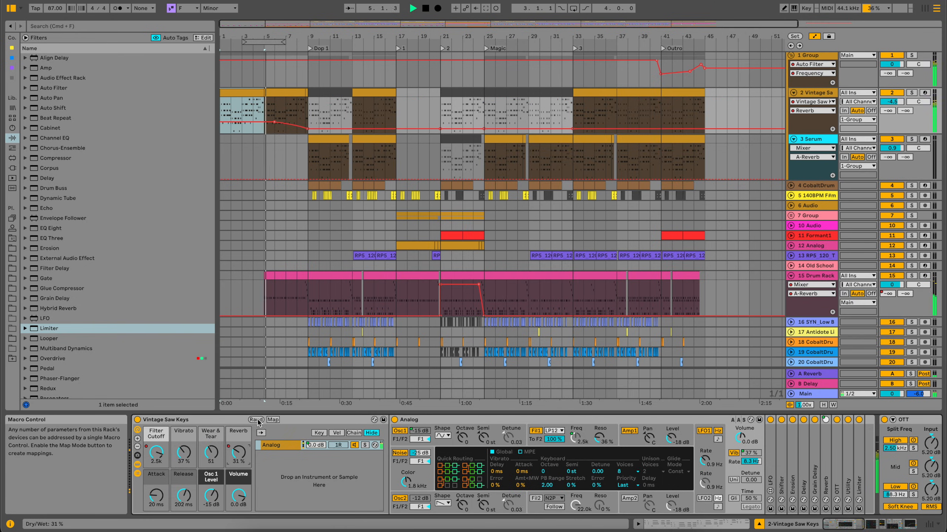
pyautogui.hscroll(5, 238, 467)
pyautogui.scroll(-4, 288, 153)
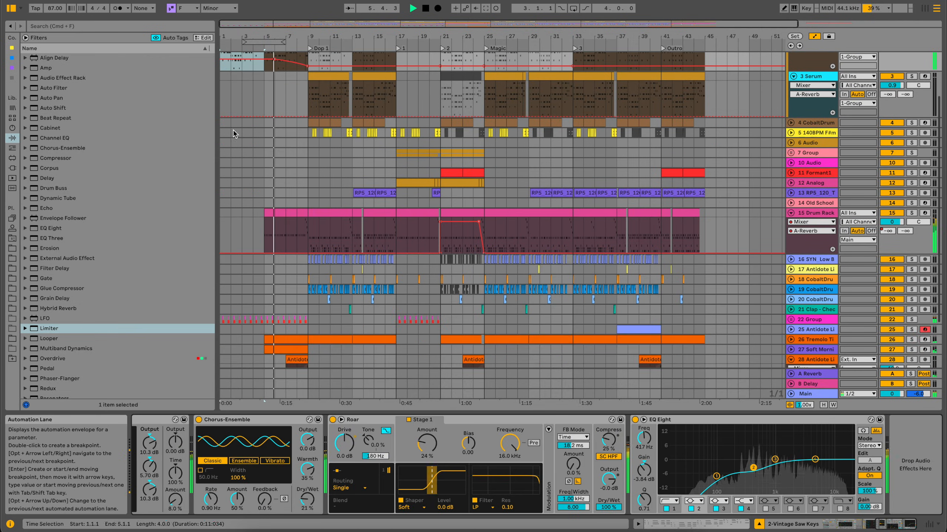
# Select the Drum Rack track and examine the samples and effects of its pads during playback.
pyautogui.moveTo(235, 37); pyautogui.dragTo(237, 62)
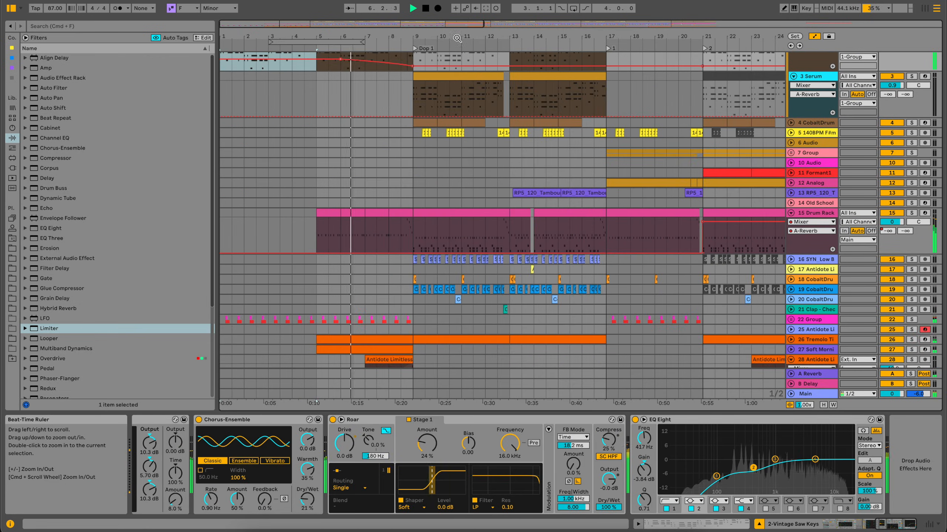
pyautogui.click(822, 214)
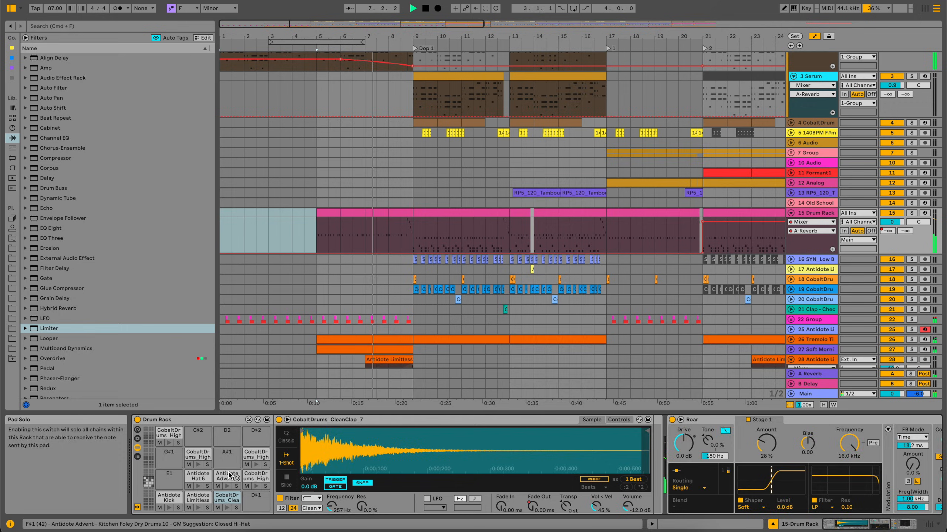
pyautogui.hscroll(6, 518, 501)
pyautogui.hscroll(-6, 518, 501)
pyautogui.scroll(-4, 420, 331)
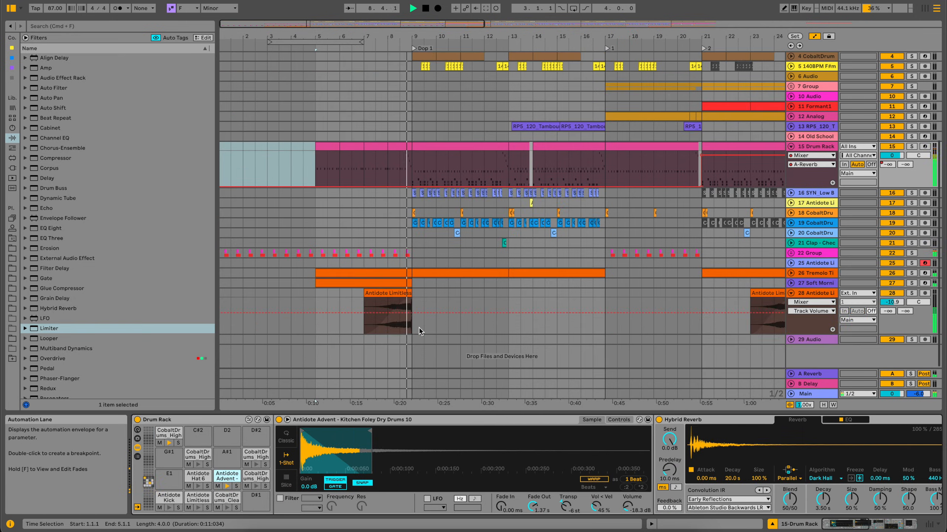
pyautogui.scroll(3, 419, 331)
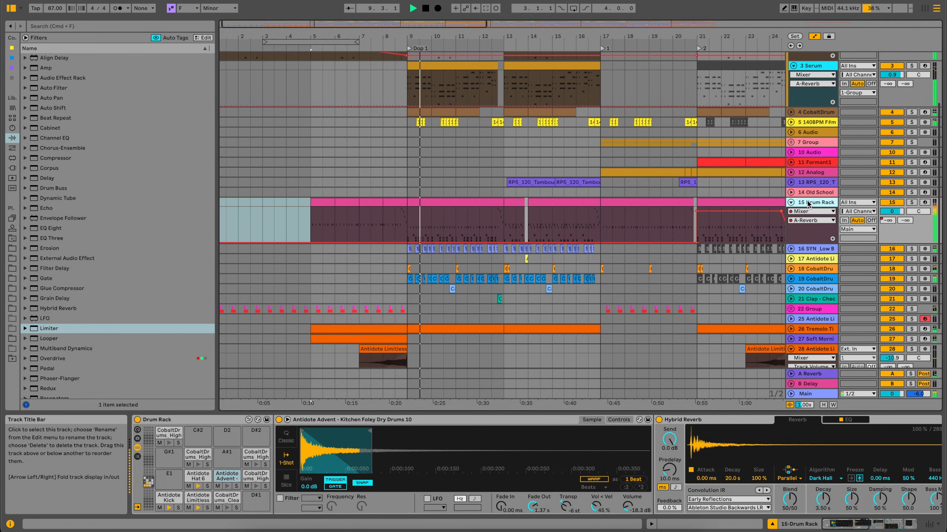
# Examine the effect chain of the Serum track, then unfold the 140BPM vocal track and examine its effects.
pyautogui.scroll(4, 797, 190)
pyautogui.hscroll(-2, 797, 190)
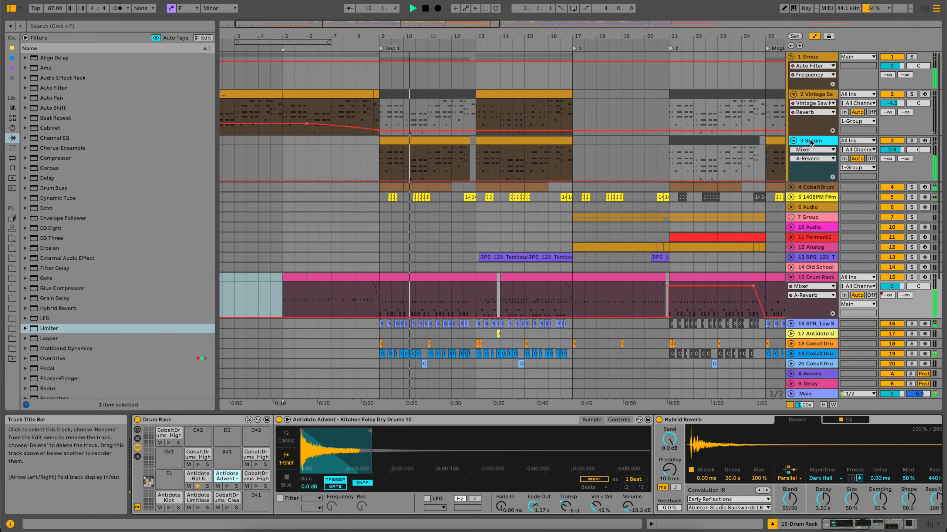
pyautogui.click(792, 181)
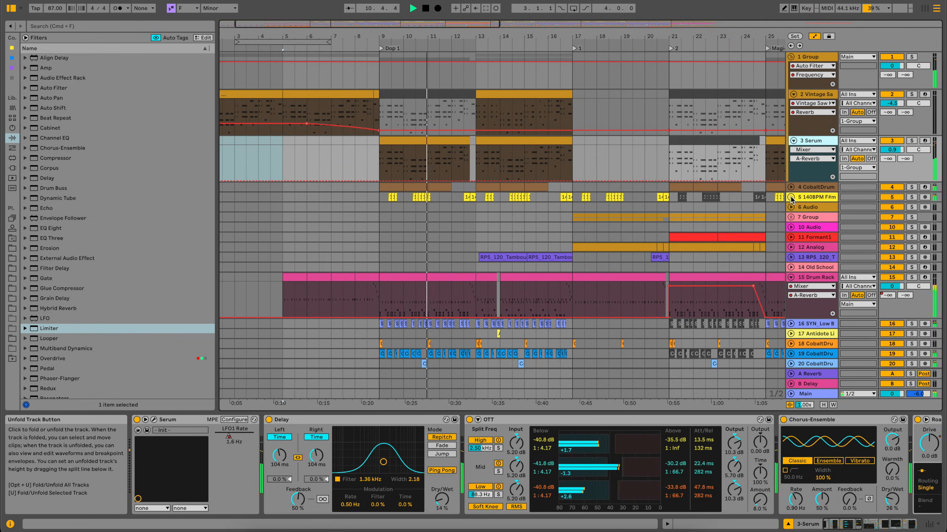
pyautogui.click(790, 197)
pyautogui.click(815, 202)
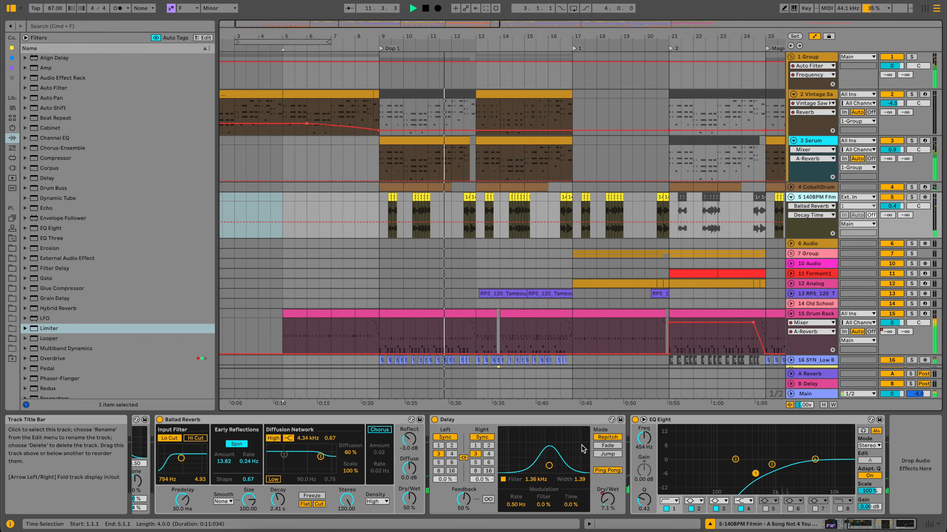
pyautogui.hscroll(-5, 549, 486)
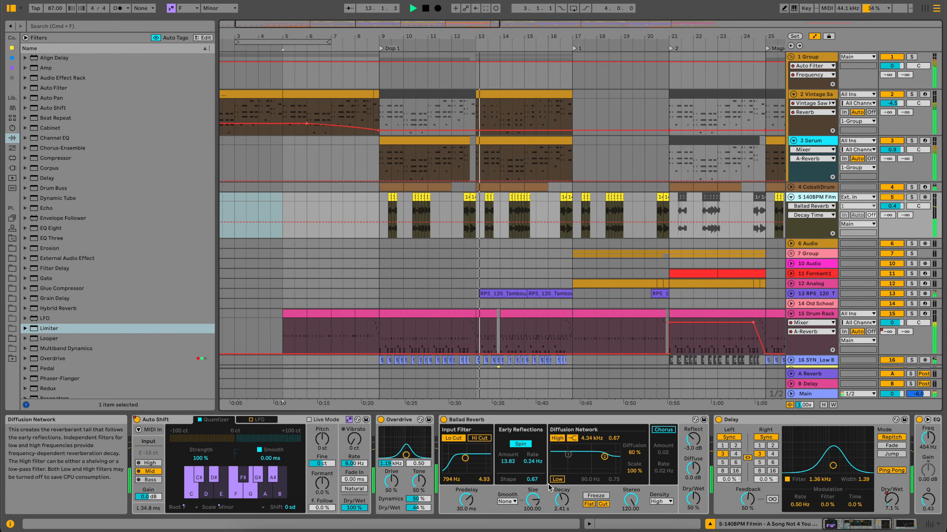
# Unfold the RPS_120 Tambourine track to view its loops from bar 13, then fold it again.
pyautogui.moveTo(521, 38); pyautogui.dragTo(523, 53)
pyautogui.scroll(-5, 566, 221)
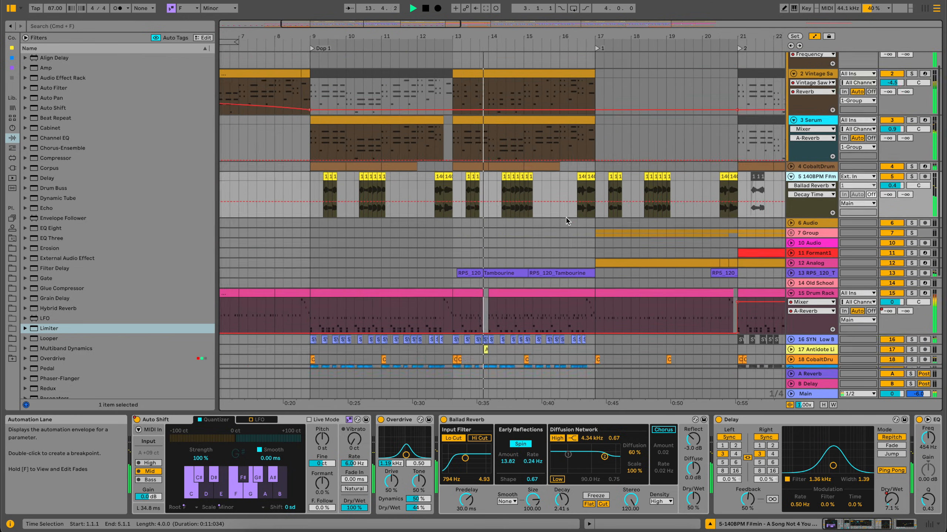
pyautogui.click(790, 206)
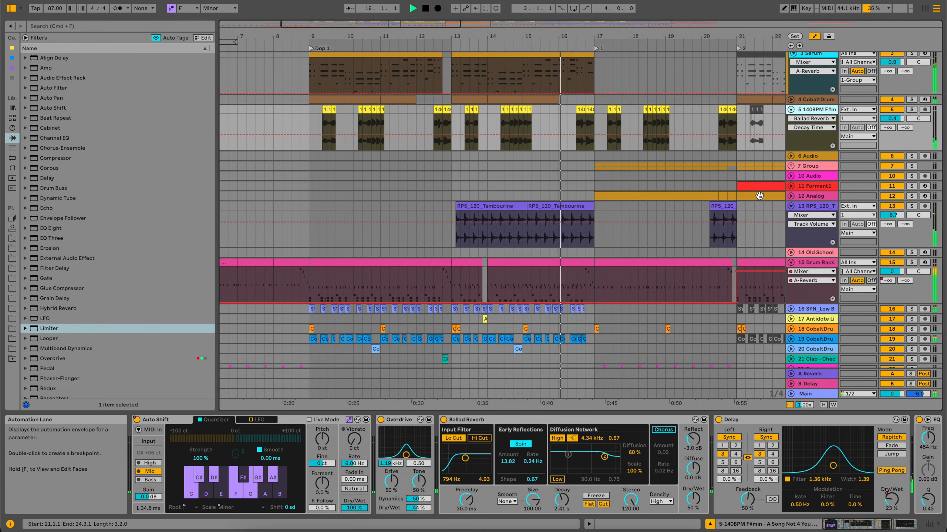
pyautogui.click(791, 206)
pyautogui.scroll(2, 683, 220)
pyautogui.hscroll(3, 682, 220)
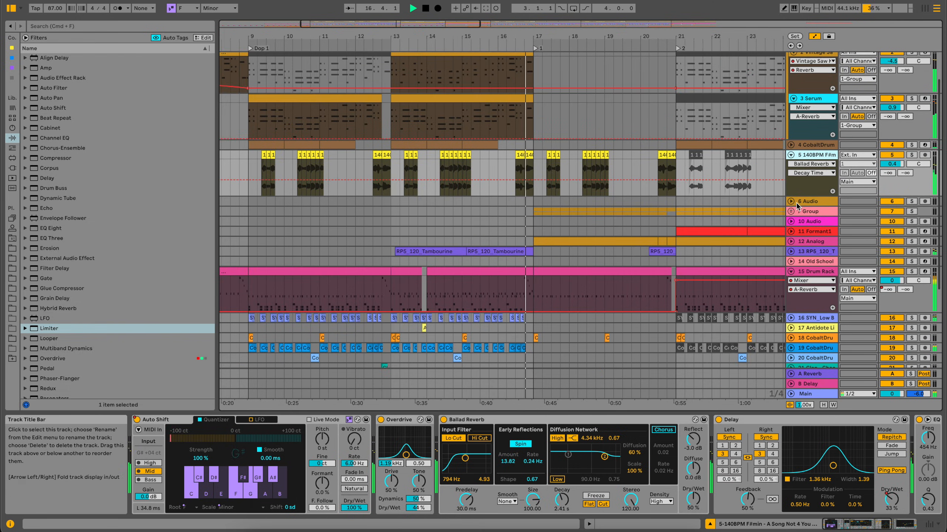
# Unfold group 7, examine the devices on its Operator and Detuned Broad Pad tracks, and fold the group again.
pyautogui.click(790, 212)
pyautogui.scroll(-5, 756, 190)
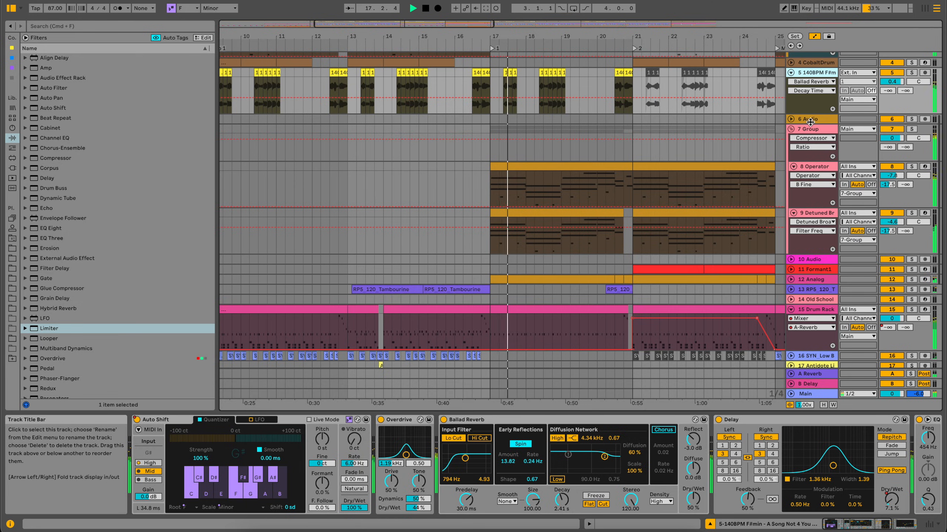
pyautogui.click(815, 129)
pyautogui.click(817, 168)
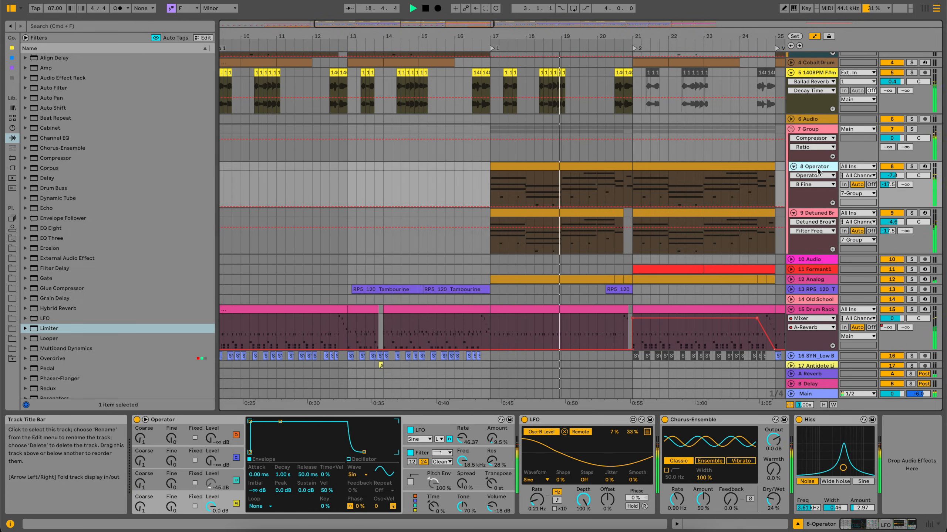
pyautogui.click(814, 214)
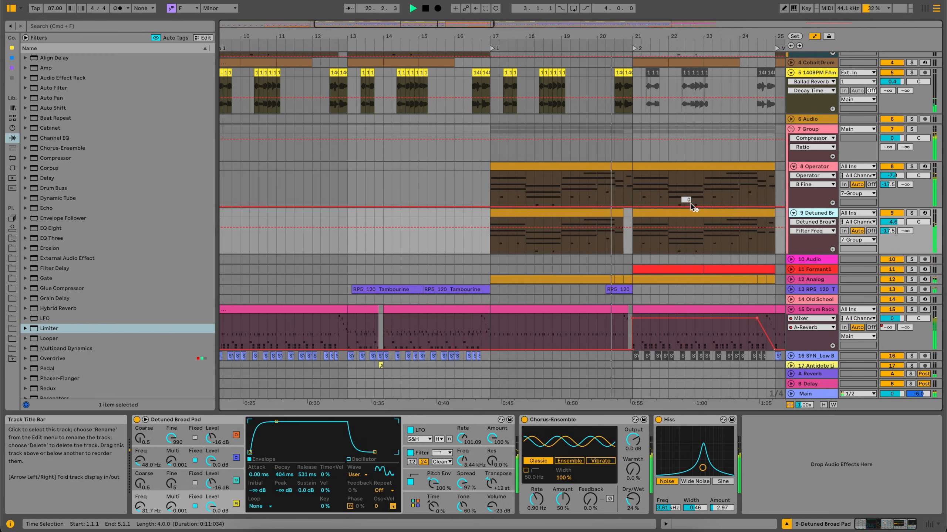
pyautogui.hscroll(5, 688, 205)
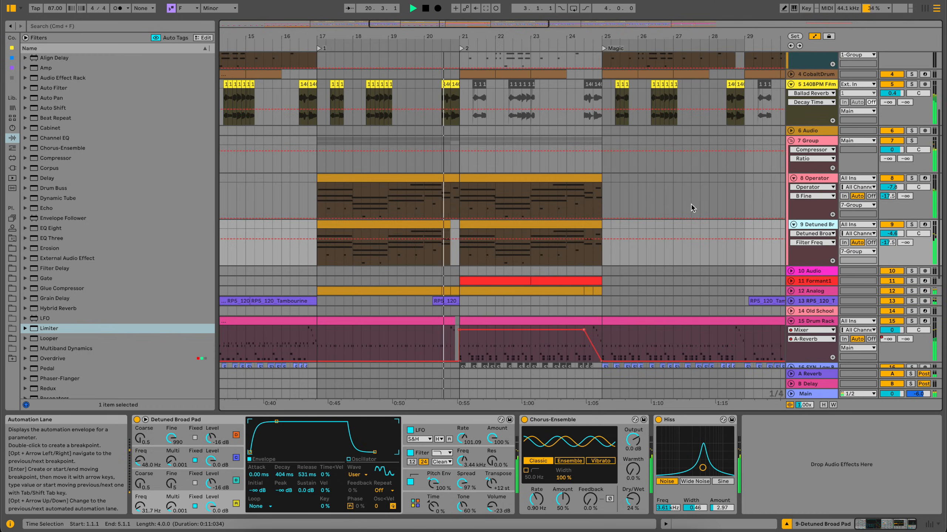
pyautogui.click(792, 141)
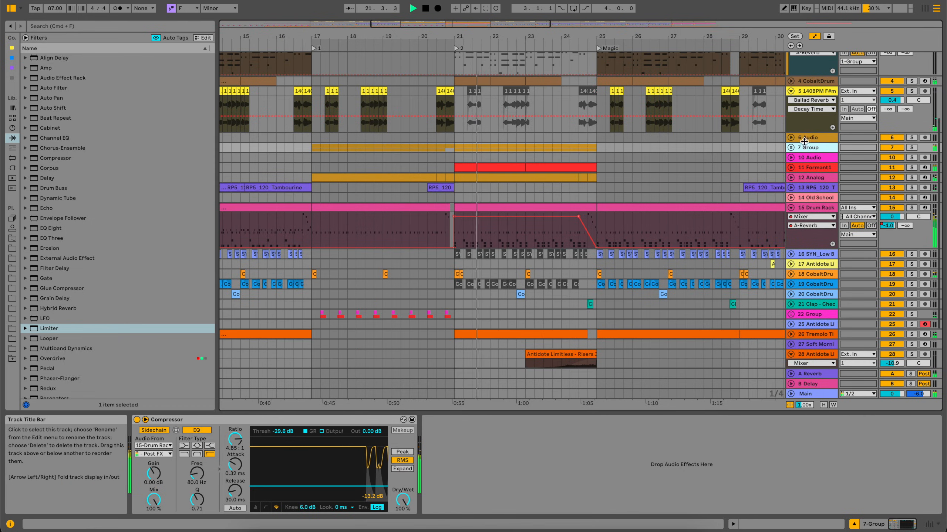
# Unfold the Formant track, examine its effect chain, and view the notes of its clip at bar 23.
pyautogui.click(791, 168)
pyautogui.click(814, 167)
pyautogui.hscroll(10, 589, 439)
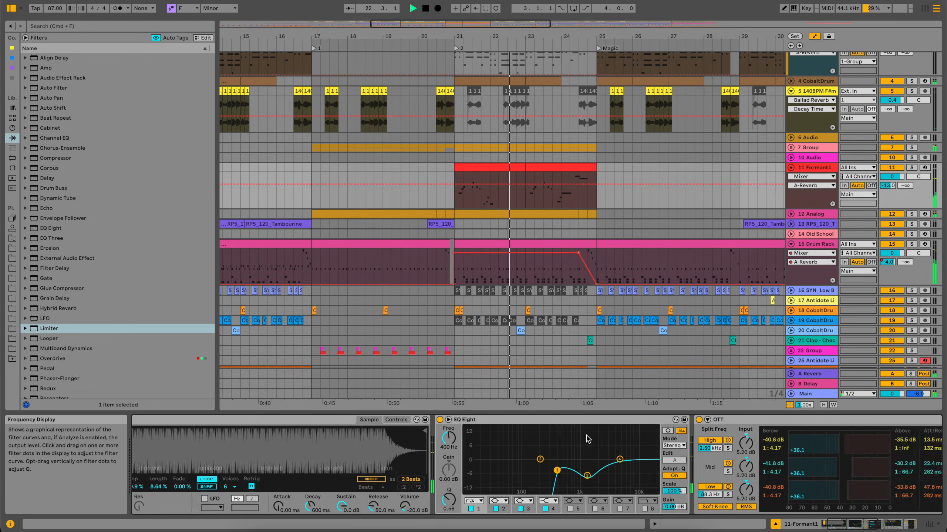
pyautogui.click(540, 169)
pyautogui.moveTo(573, 394)
pyautogui.mouseDown()
pyautogui.moveTo(582, 161)
pyautogui.moveTo(582, 396)
pyautogui.mouseUp()
pyautogui.scroll(10, 581, 257)
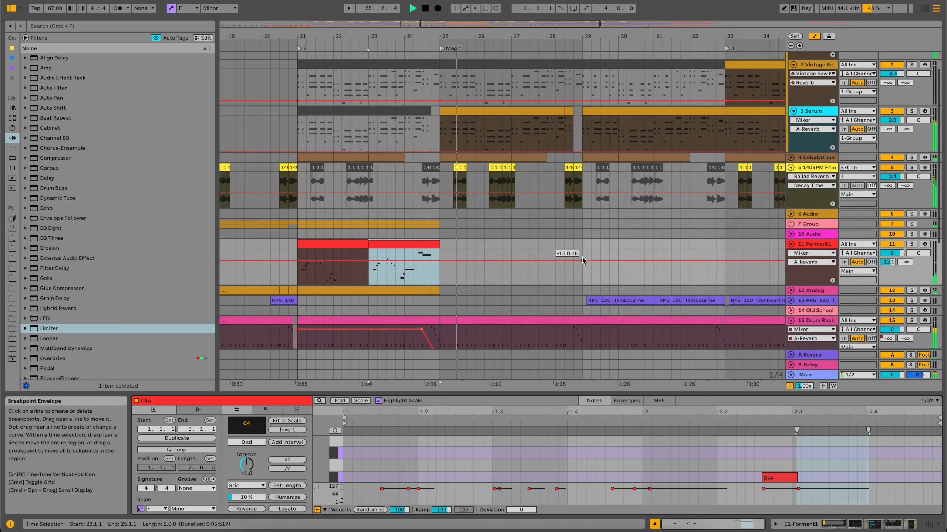
# Select the Serum track, examine the MIDI notes of its clip at bar 25, and hide the clip editor.
pyautogui.click(823, 144)
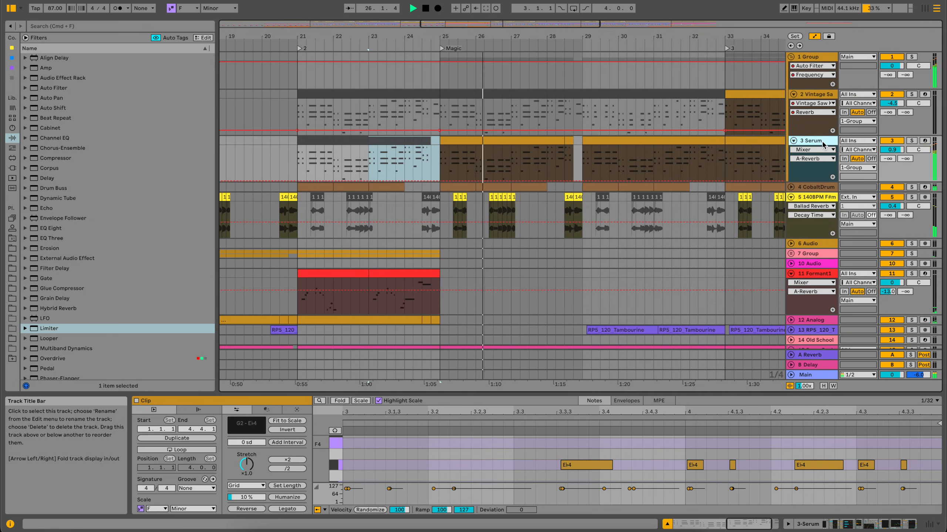
pyautogui.click(512, 141)
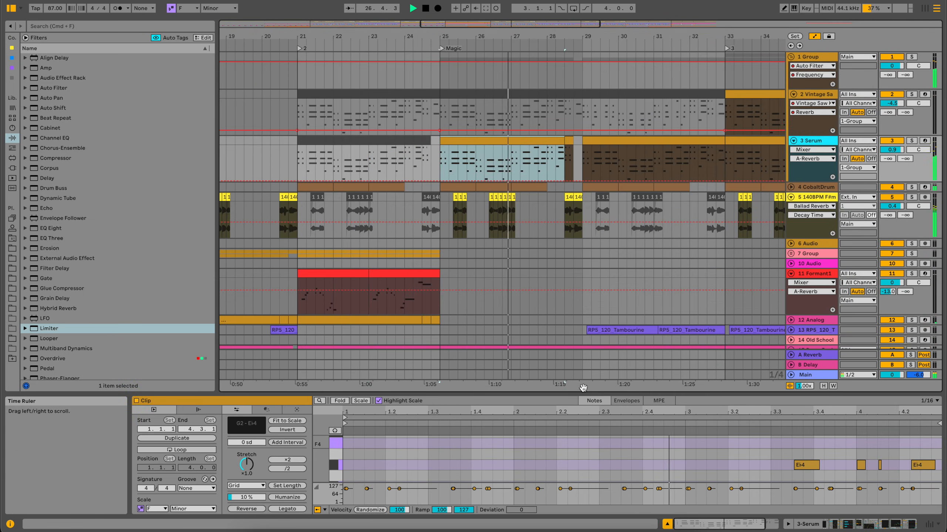
pyautogui.moveTo(580, 393); pyautogui.dragTo(545, 461)
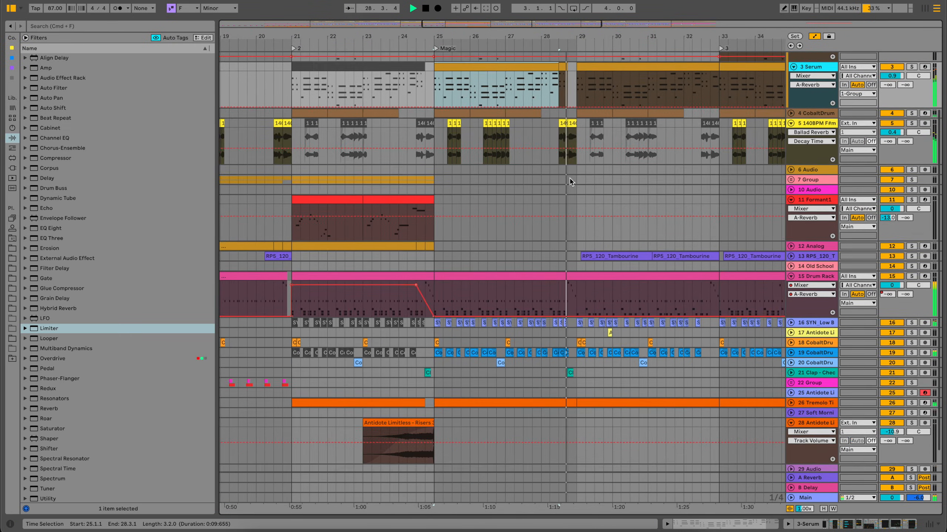
# Fold the Serum and Vintage Saw tracks, followed by their parent group 1.
pyautogui.scroll(4, 570, 182)
pyautogui.hscroll(5, 570, 181)
pyautogui.moveTo(566, 39); pyautogui.dragTo(566, 11)
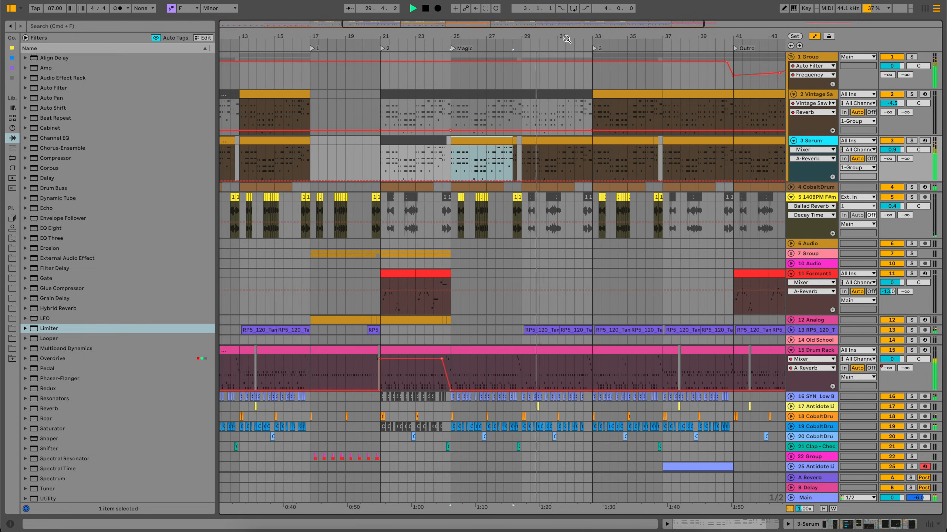
pyautogui.click(794, 141)
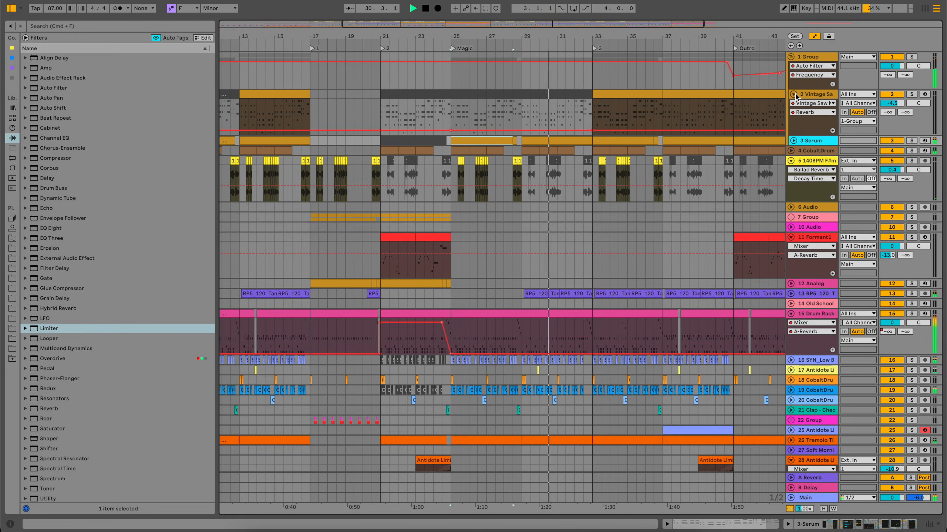
pyautogui.click(793, 93)
pyautogui.click(792, 57)
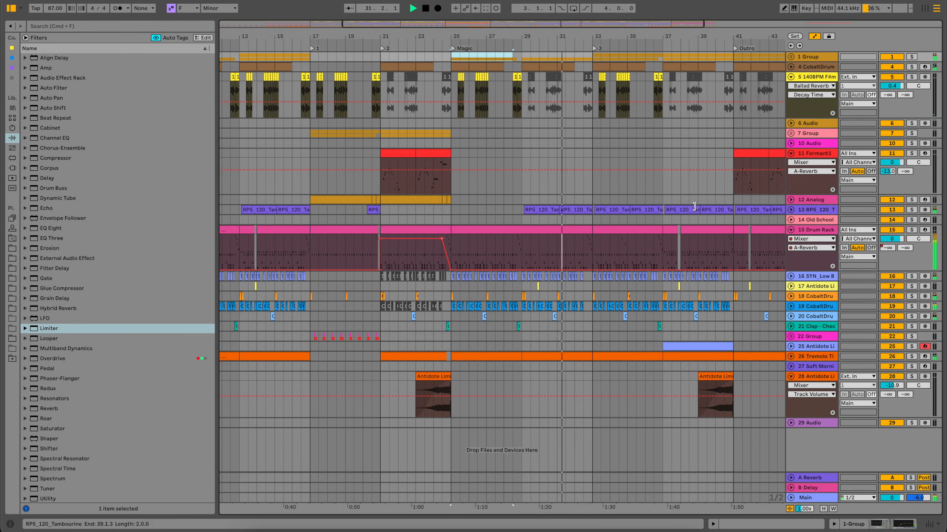
# Unfold the Tremolo Tines track and examine its instrument settings and EQ Eight.
pyautogui.click(786, 357)
pyautogui.hscroll(3, 725, 359)
pyautogui.scroll(-1, 724, 359)
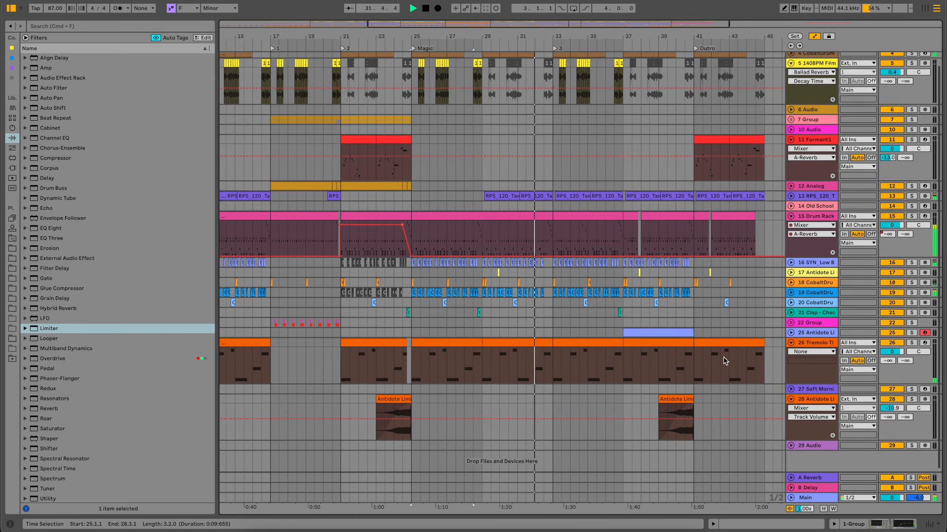
pyautogui.click(812, 344)
pyautogui.doubleClick(812, 344)
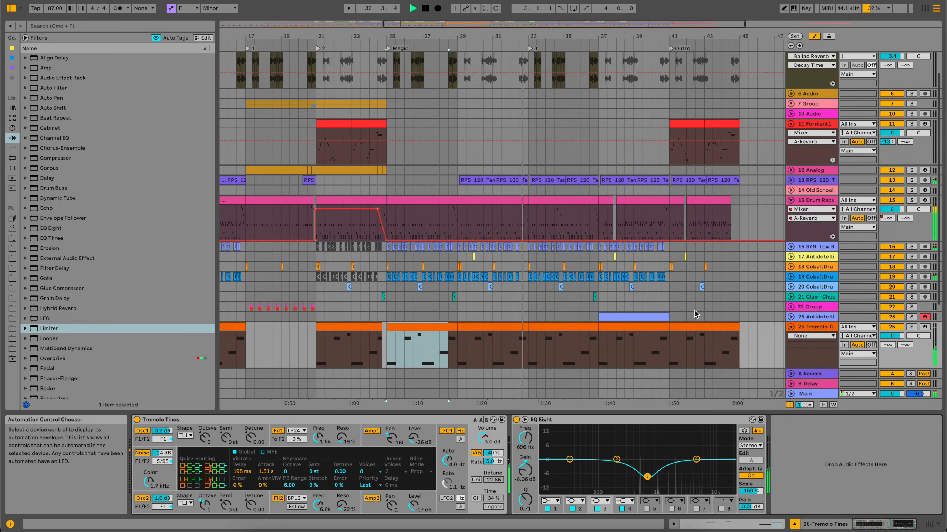
# Unfold CobaltDrums 808s track 19 and examine its EQ Eight, Overdrive and Roar effect chain around bar 37.
pyautogui.scroll(-5, 598, 275)
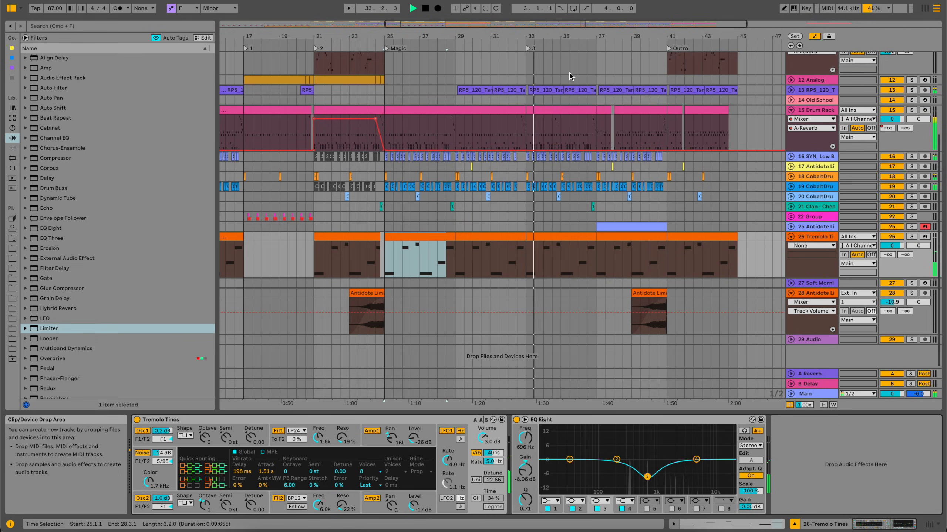
pyautogui.moveTo(604, 37); pyautogui.dragTo(603, 68)
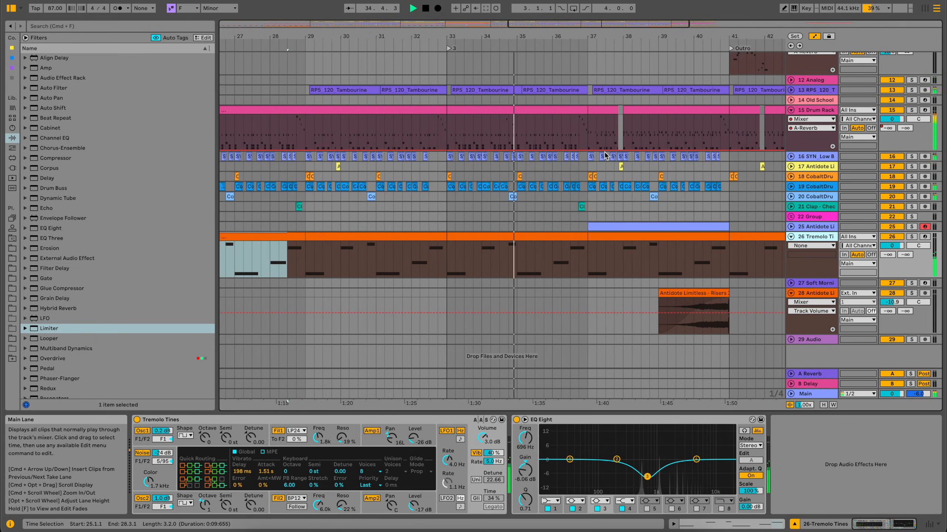
pyautogui.scroll(3, 605, 156)
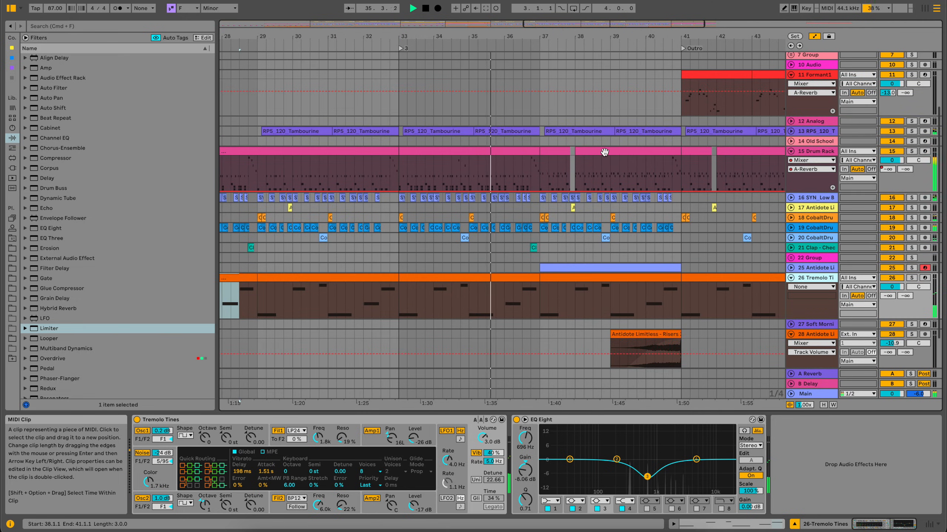
pyautogui.scroll(-3, 604, 153)
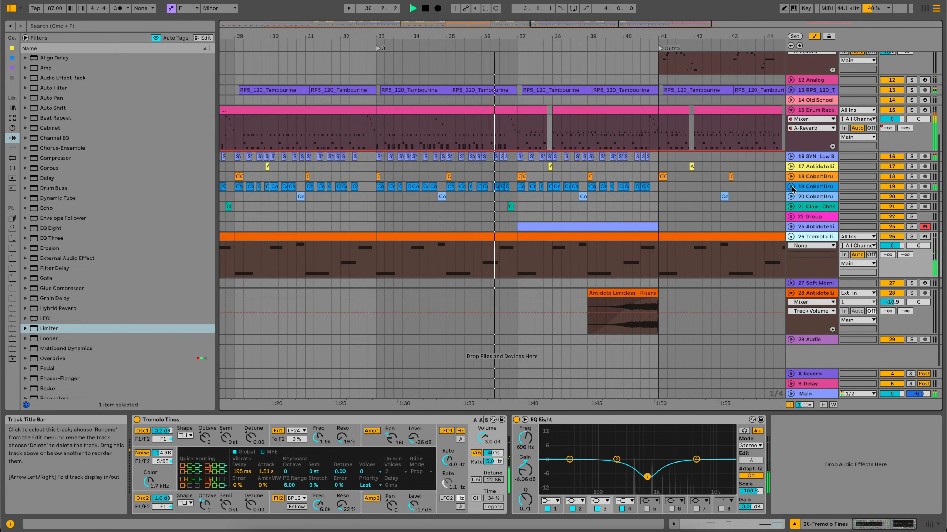
pyautogui.click(790, 188)
pyautogui.moveTo(527, 36); pyautogui.dragTo(531, 110)
pyautogui.click(809, 187)
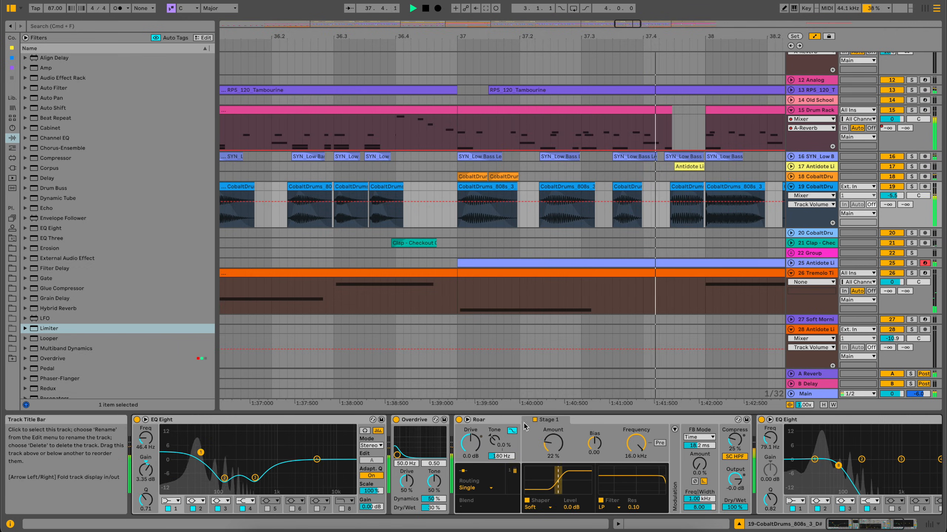
pyautogui.hscroll(3, 522, 432)
pyautogui.hscroll(10, 607, 214)
pyautogui.moveTo(568, 37); pyautogui.dragTo(568, 1)
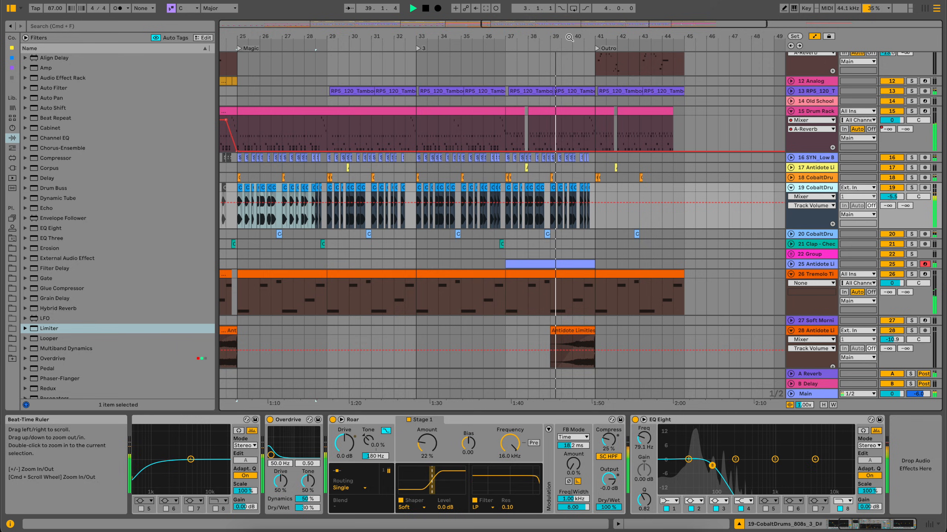
# Unfold the Antidote Limitless Vocal Chops track and examine its sampler, Ballad Reverb and Delay.
pyautogui.scroll(-2, 584, 190)
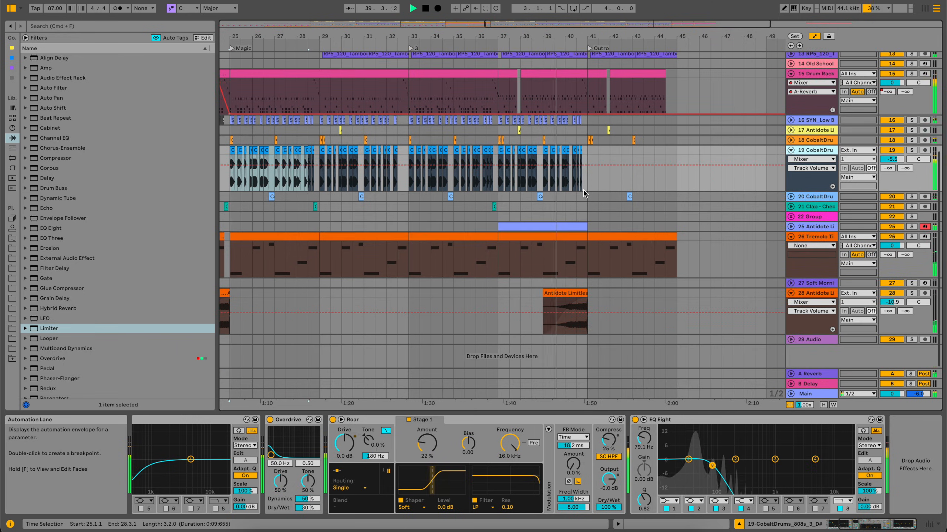
pyautogui.click(791, 226)
pyautogui.click(808, 227)
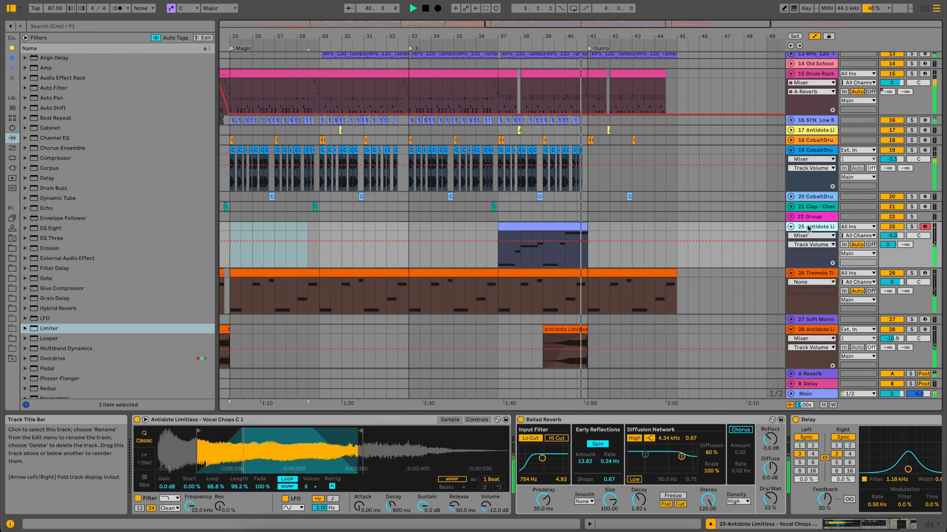
# Examine the outro clips from bar 41 during playback, then bring the whole arrangement into view.
pyautogui.scroll(6, 649, 216)
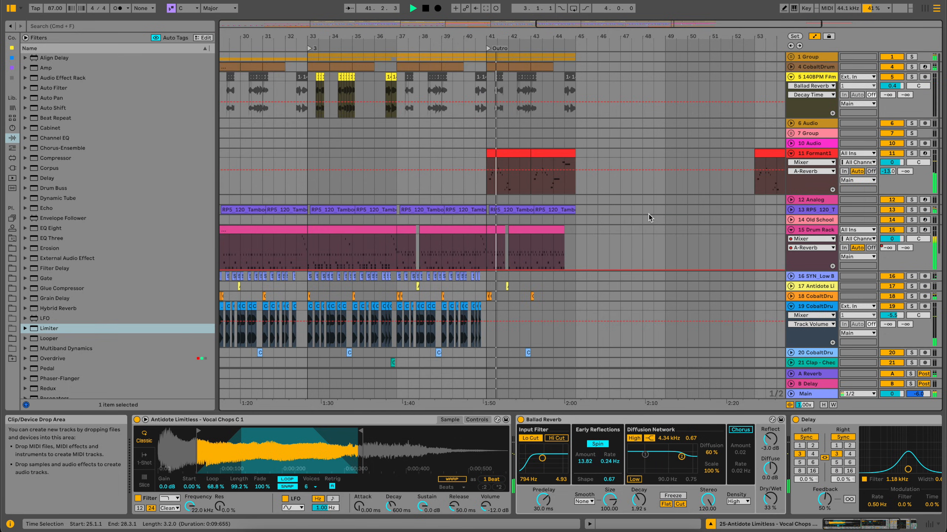
pyautogui.moveTo(571, 37); pyautogui.dragTo(571, 79)
pyautogui.hscroll(-4, 540, 116)
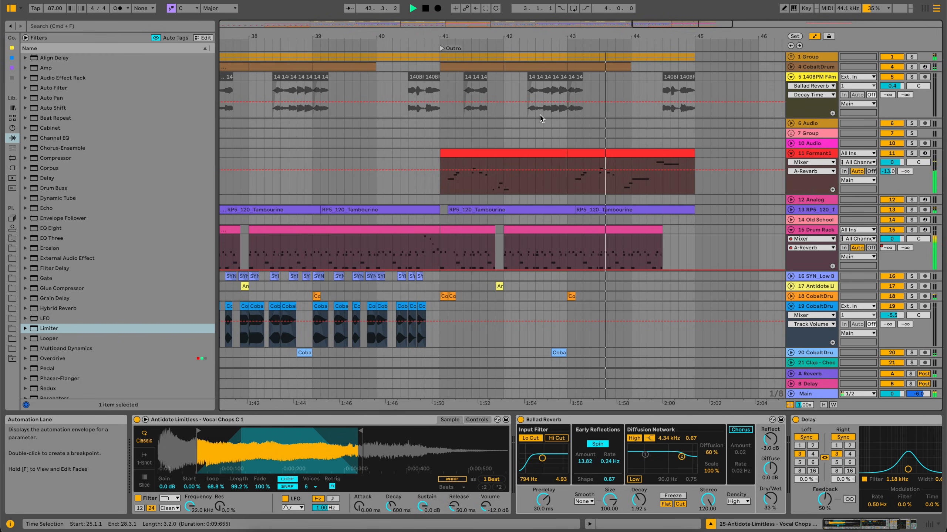
pyautogui.moveTo(544, 36); pyautogui.dragTo(544, 11)
pyautogui.hscroll(-4, 473, 149)
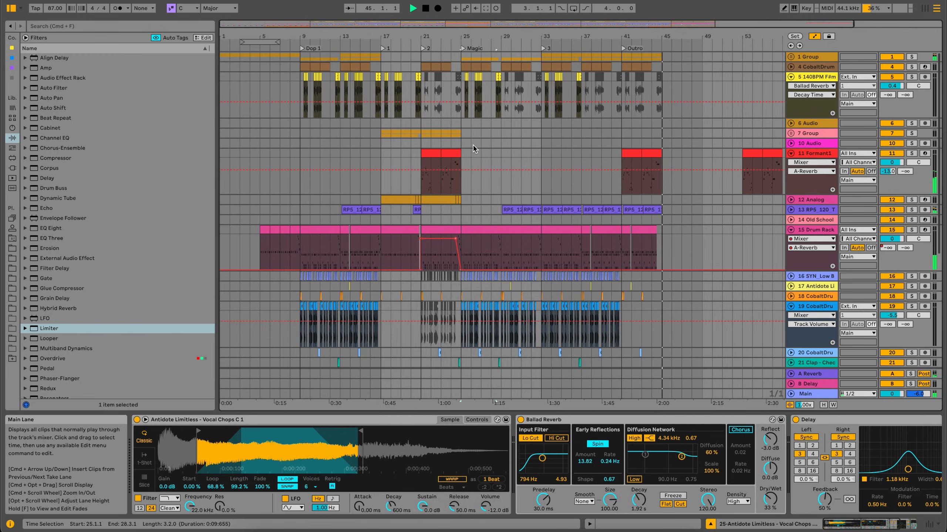